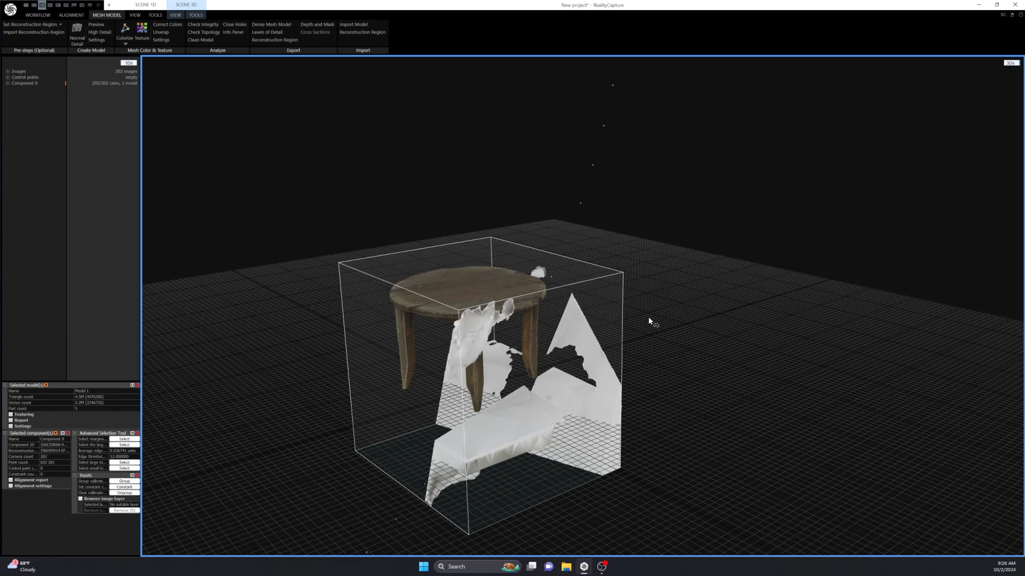
- Examine the reconstructed table and the stray white background fragments inside the reconstruction region from several angles
{"action": "left_click", "coordinate": [541, 321]}
{"action": "scroll", "coordinate": [542, 321], "scroll_direction": "down", "scroll_amount": 3}
{"action": "left_click", "coordinate": [529, 330]}
{"action": "scroll", "coordinate": [527, 274], "scroll_direction": "up", "scroll_amount": 4}
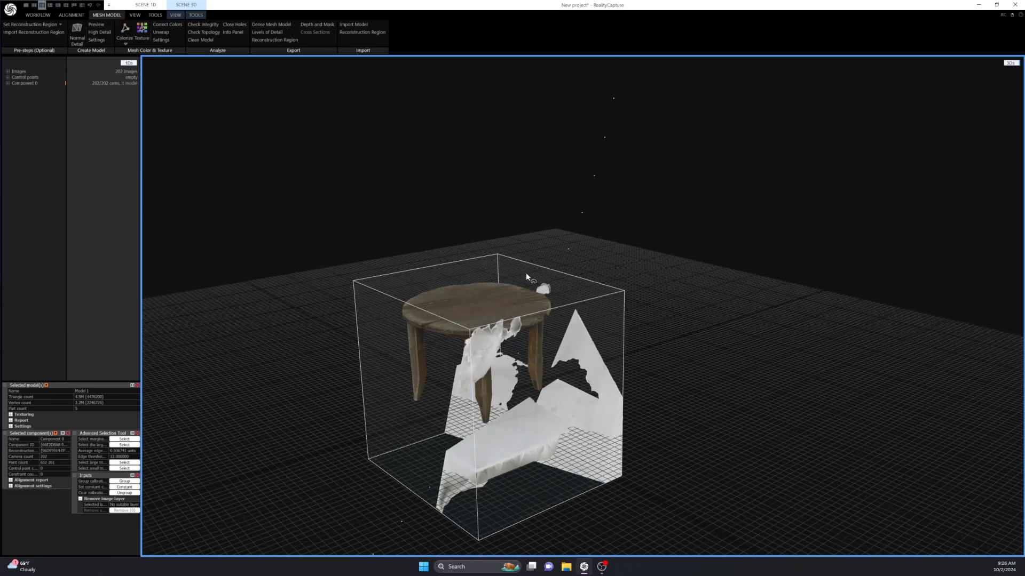
{"action": "left_click_drag", "start_coordinate": [451, 260], "coordinate": [644, 313]}
{"action": "scroll", "coordinate": [643, 313], "scroll_direction": "down", "scroll_amount": 3}
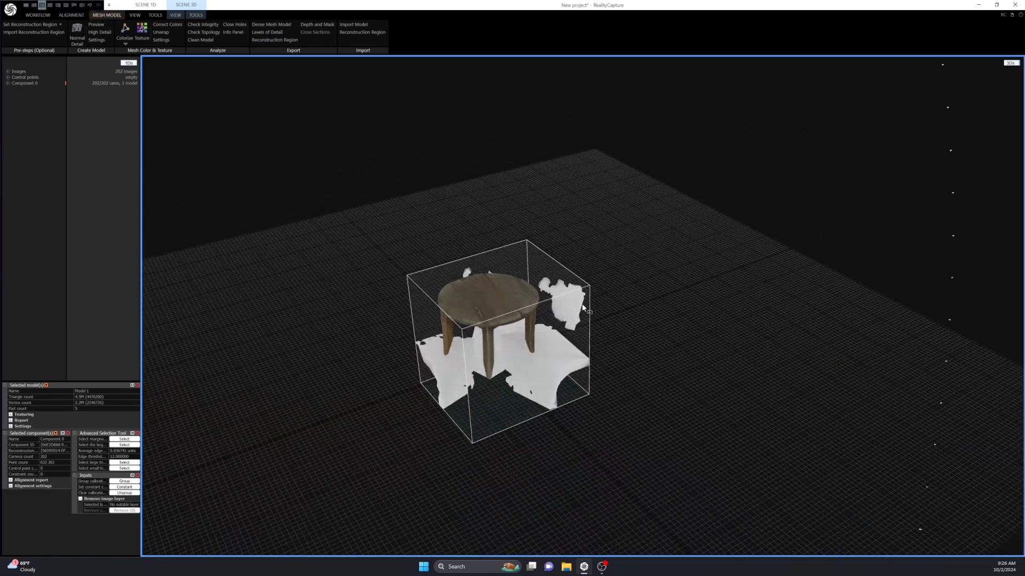
{"action": "scroll", "coordinate": [640, 303], "scroll_direction": "up", "scroll_amount": 3}
{"action": "mouse_move", "coordinate": [652, 354]}
{"action": "left_mouse_down", "text": "alt"}
{"action": "mouse_move", "coordinate": [662, 298]}
{"action": "mouse_move", "coordinate": [638, 345]}
{"action": "left_mouse_up", "text": "alt"}
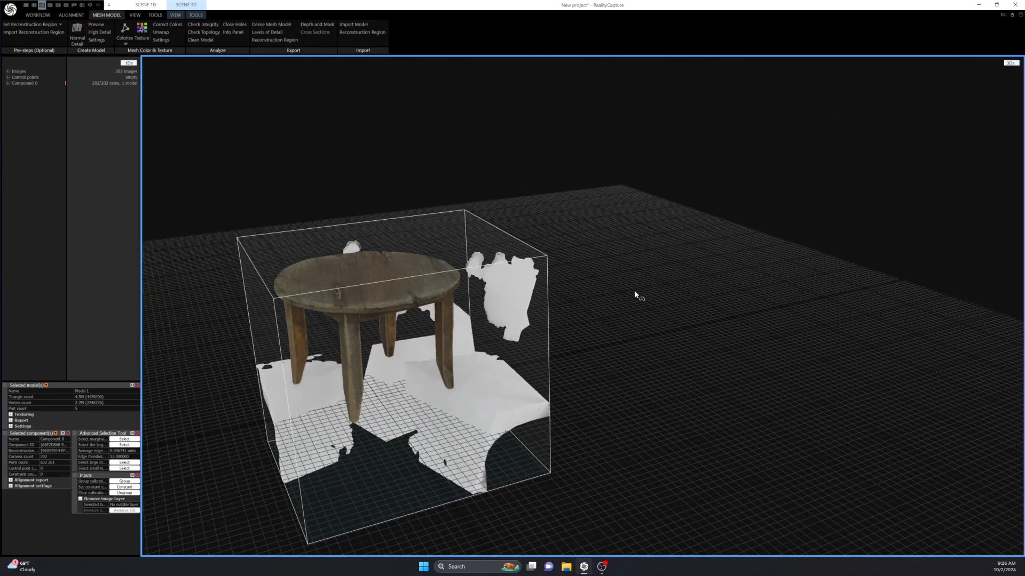
{"action": "left_click_drag", "start_coordinate": [603, 354], "coordinate": [592, 351]}
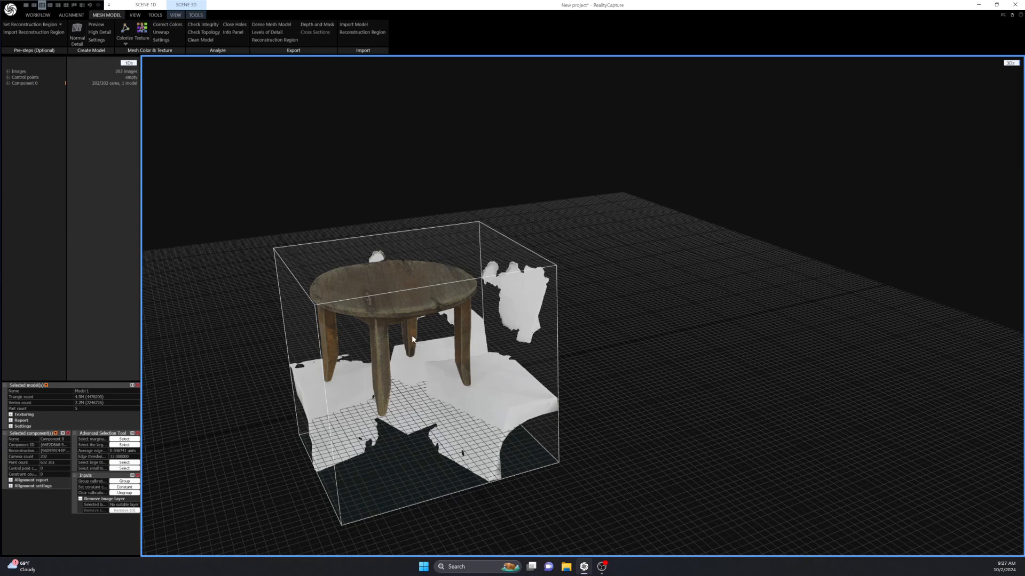
{"action": "scroll", "coordinate": [479, 471], "scroll_direction": "down", "scroll_amount": 2}
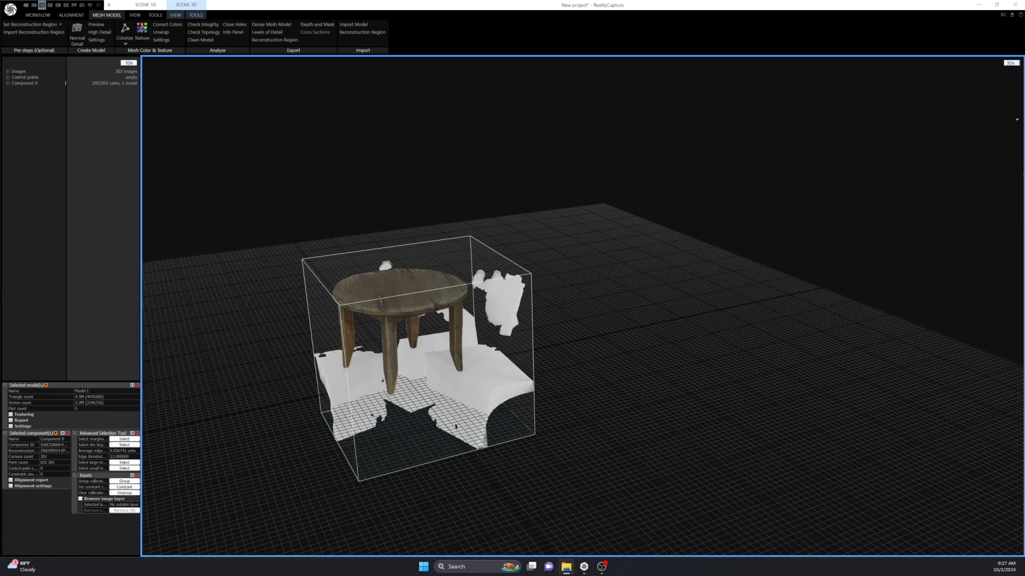
- Bring up the Table photo folder in File Explorer and view the source photo 247A2611.JPG
{"action": "left_click_drag", "start_coordinate": [1024, 70], "coordinate": [587, 118]}
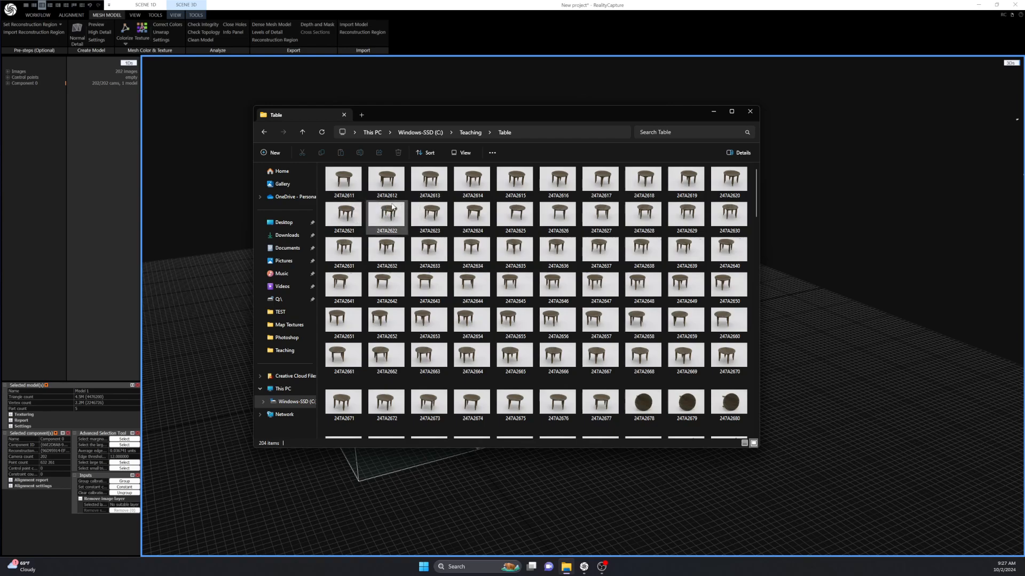
{"action": "left_click", "coordinate": [334, 180]}
{"action": "double_click", "coordinate": [335, 179]}
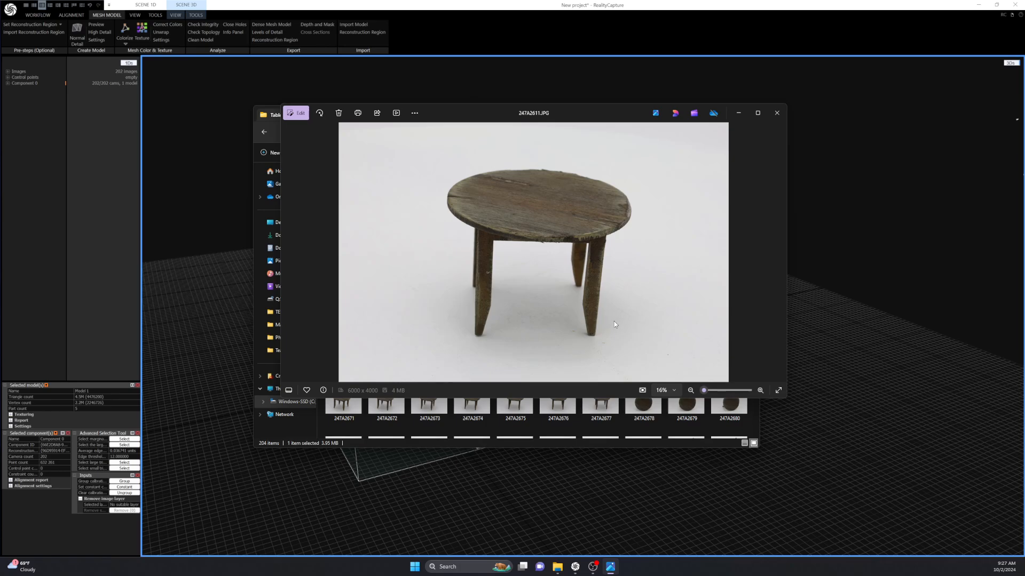
{"action": "left_click", "coordinate": [777, 113]}
- Browse the tilted and underside shots in the Table folder and view photo 247A2778.JPG
{"action": "scroll", "coordinate": [614, 347], "scroll_direction": "down", "scroll_amount": 5}
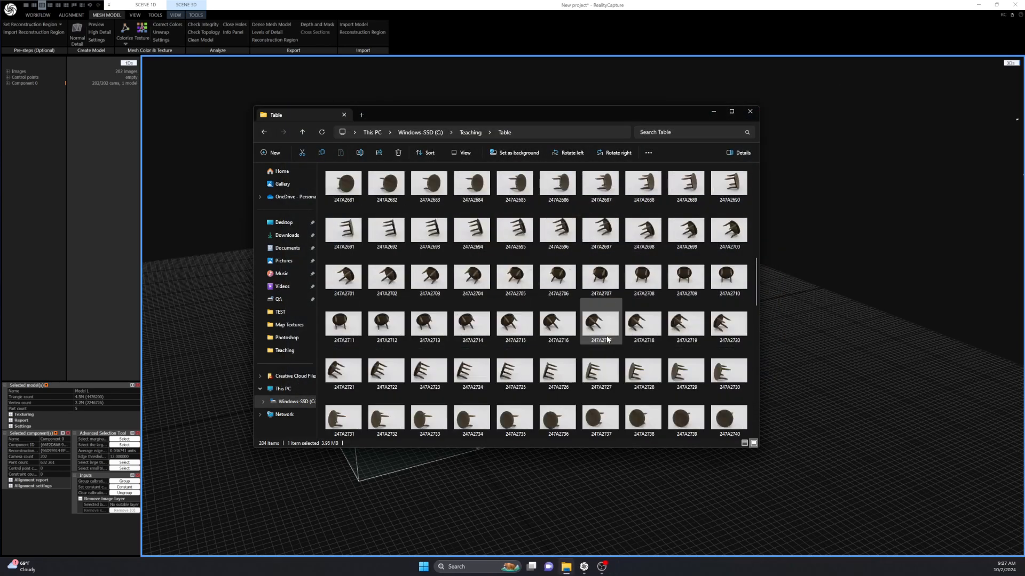
{"action": "scroll", "coordinate": [614, 348], "scroll_direction": "up", "scroll_amount": 5}
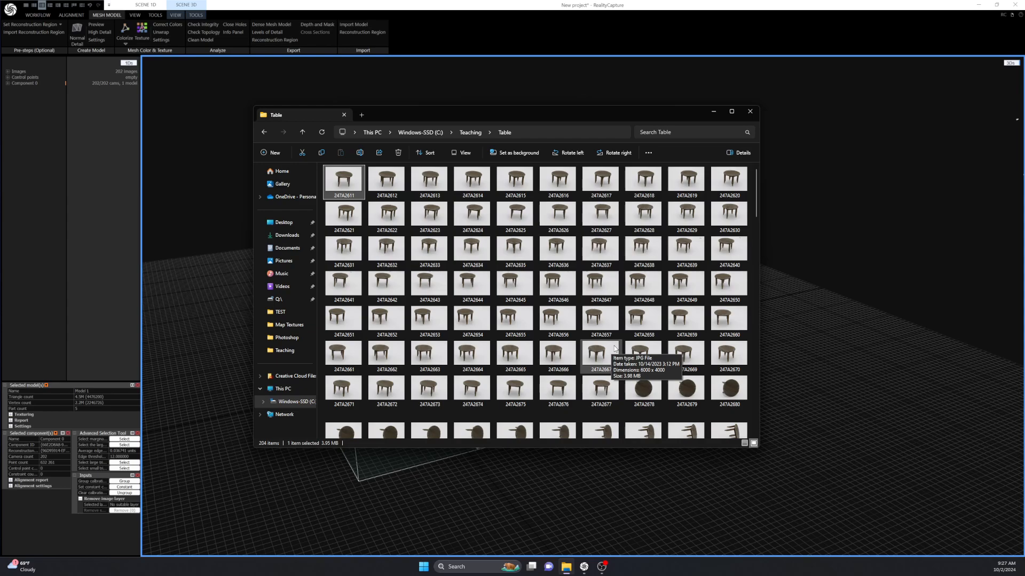
{"action": "scroll", "coordinate": [613, 350], "scroll_direction": "down", "scroll_amount": 5}
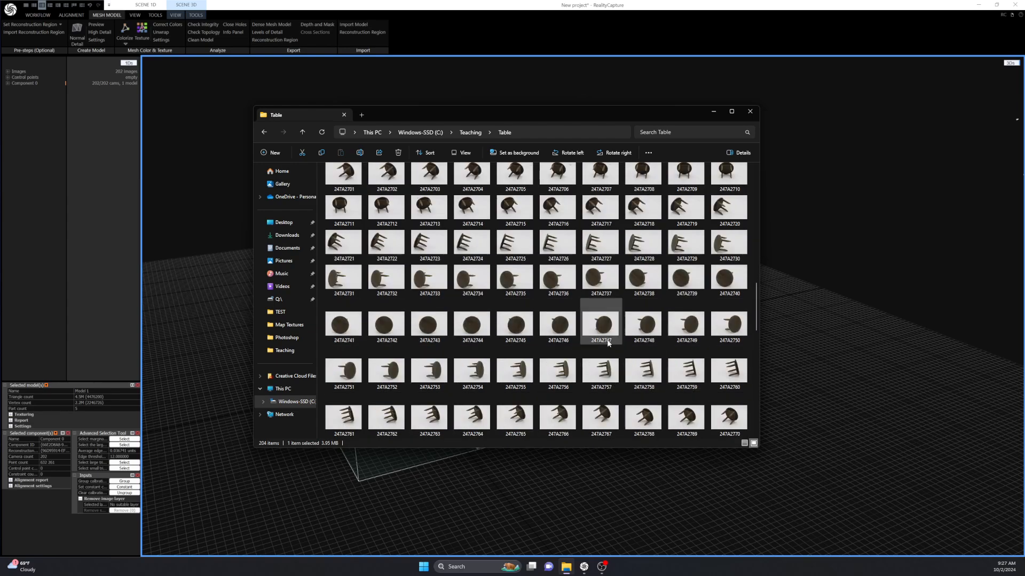
{"action": "scroll", "coordinate": [655, 407], "scroll_direction": "down", "scroll_amount": 2}
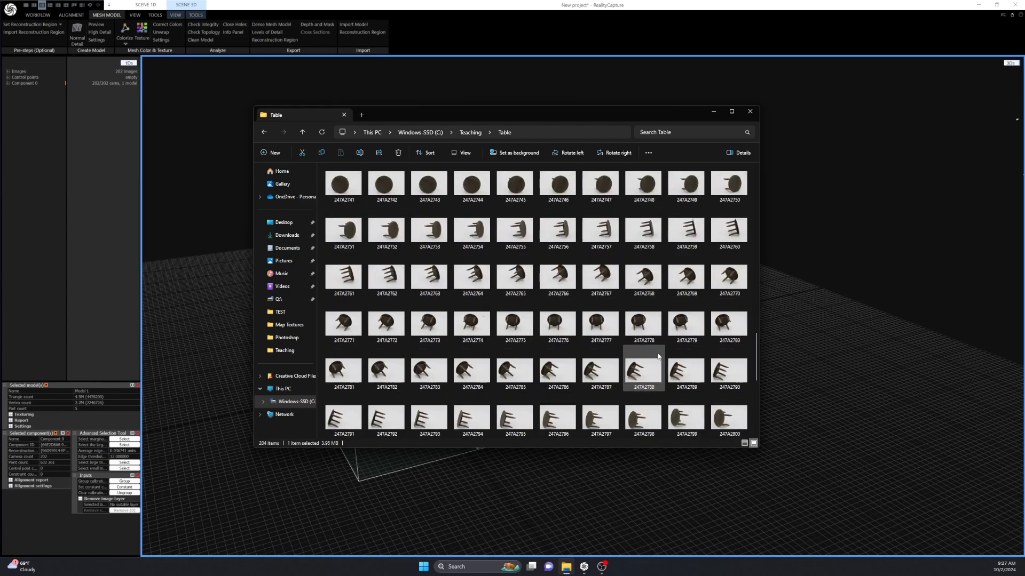
{"action": "double_click", "coordinate": [643, 329]}
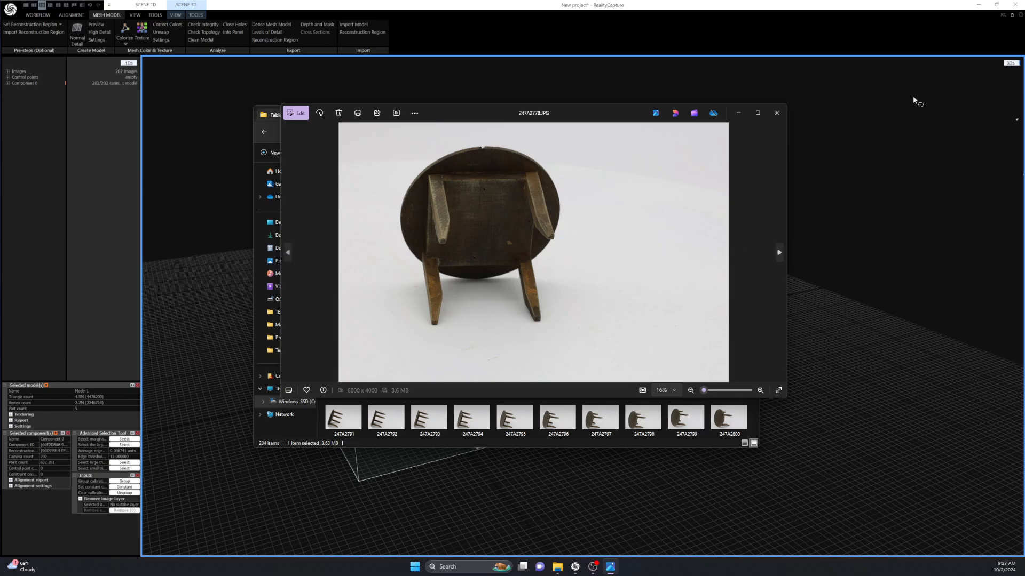
{"action": "left_click", "coordinate": [777, 113]}
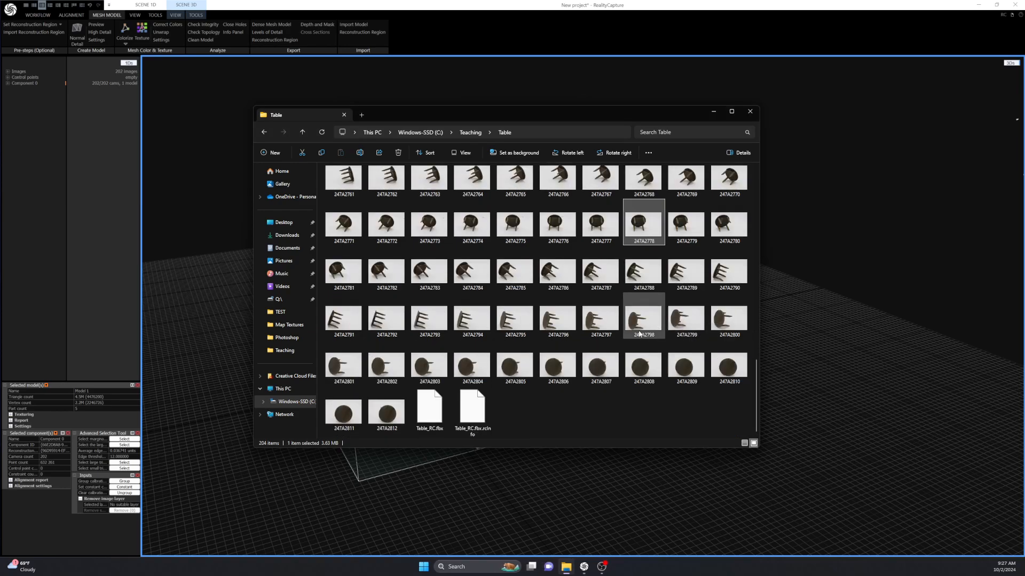
- View the upright table photo 247A2666, then close the photo and the Table folder window
{"action": "scroll", "coordinate": [603, 277], "scroll_direction": "up", "scroll_amount": 5}
{"action": "left_click", "coordinate": [554, 215]}
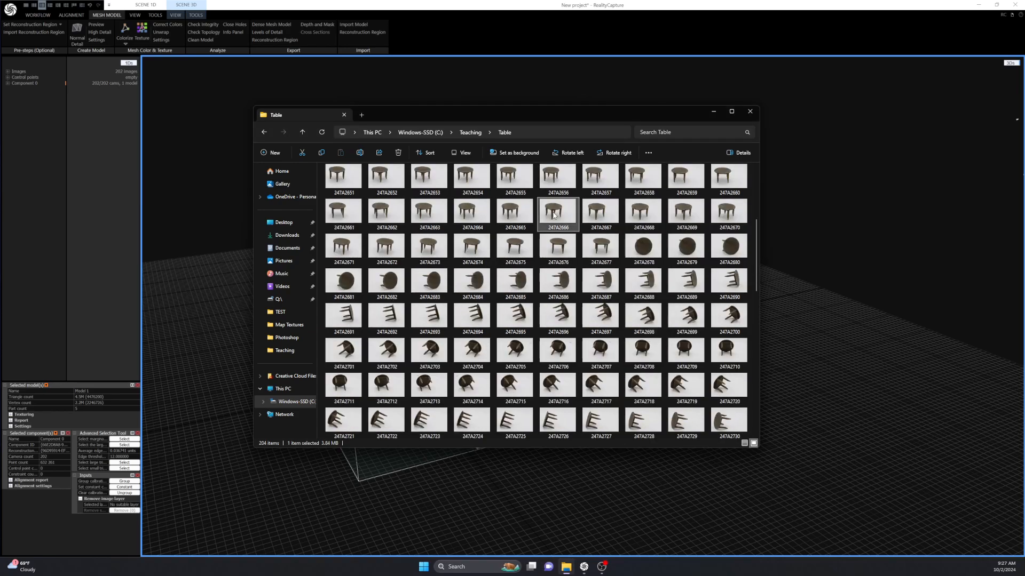
{"action": "double_click", "coordinate": [554, 215]}
{"action": "left_click", "coordinate": [778, 112]}
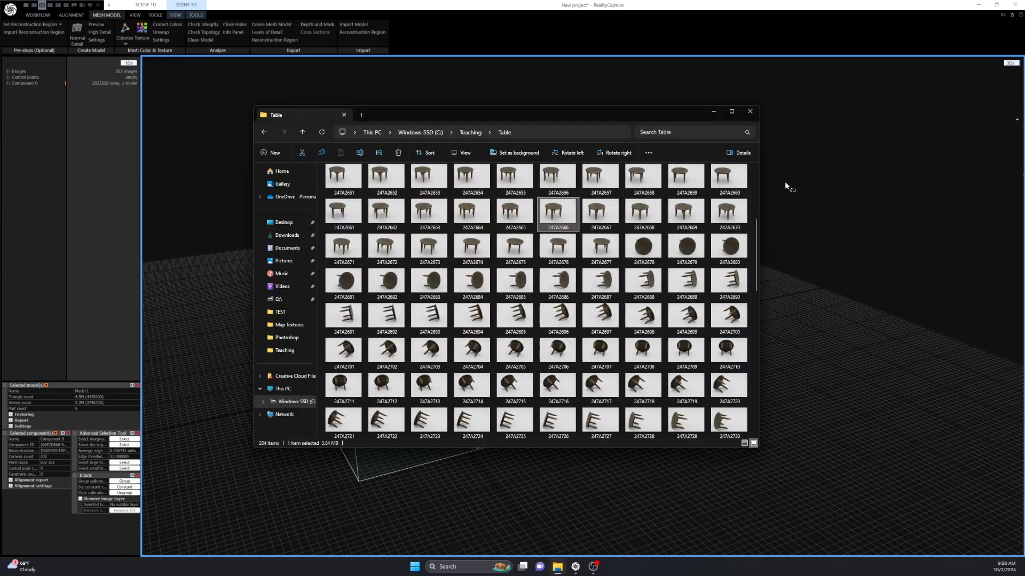
{"action": "left_click", "coordinate": [750, 112]}
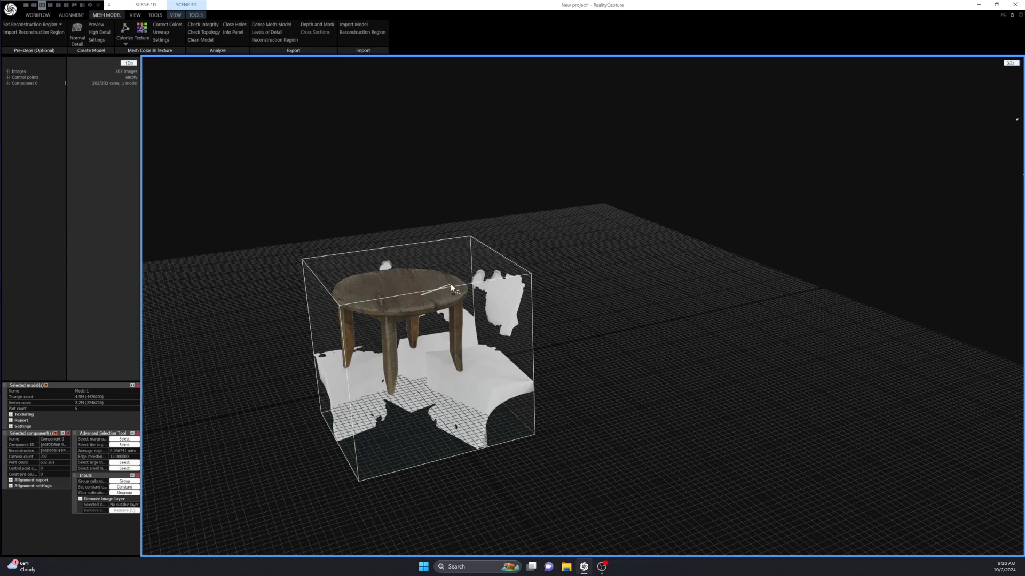
- Examine the leftover fragments around the table legs and look over the available alignment and mesh model commands
{"action": "left_click_drag", "start_coordinate": [469, 247], "coordinate": [504, 277]}
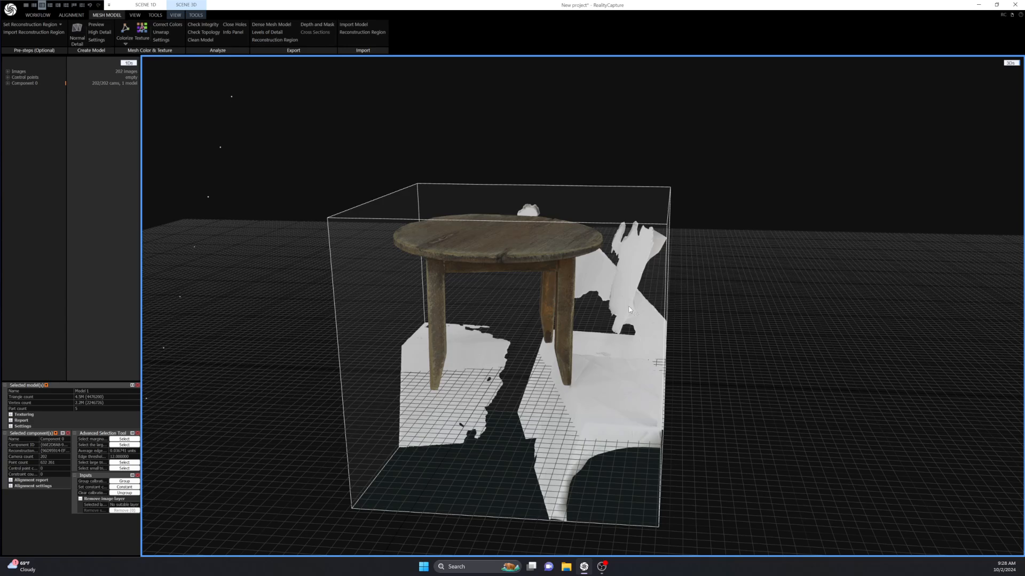
{"action": "left_click_drag", "start_coordinate": [628, 313], "coordinate": [540, 262]}
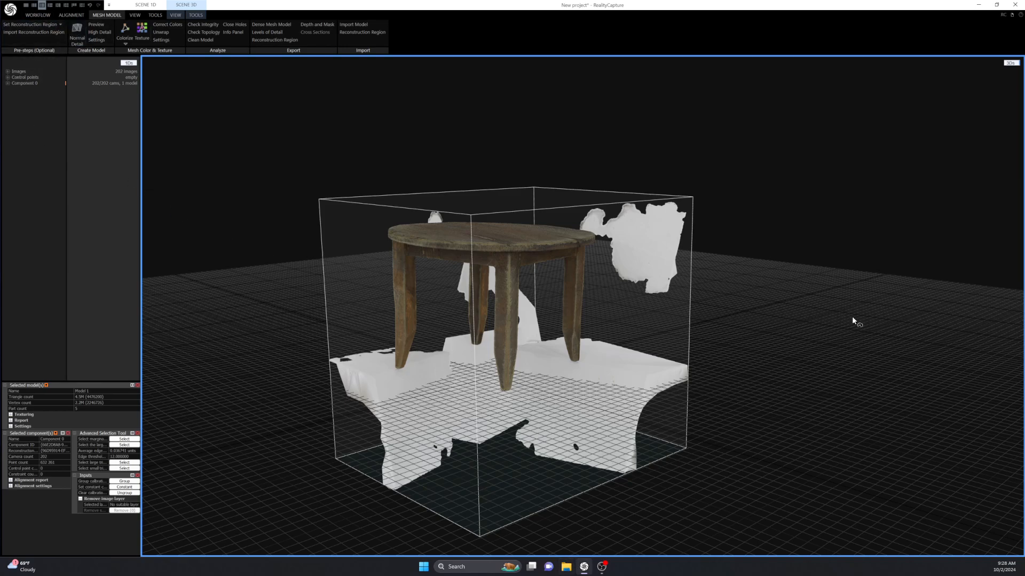
{"action": "left_click", "coordinate": [71, 15]}
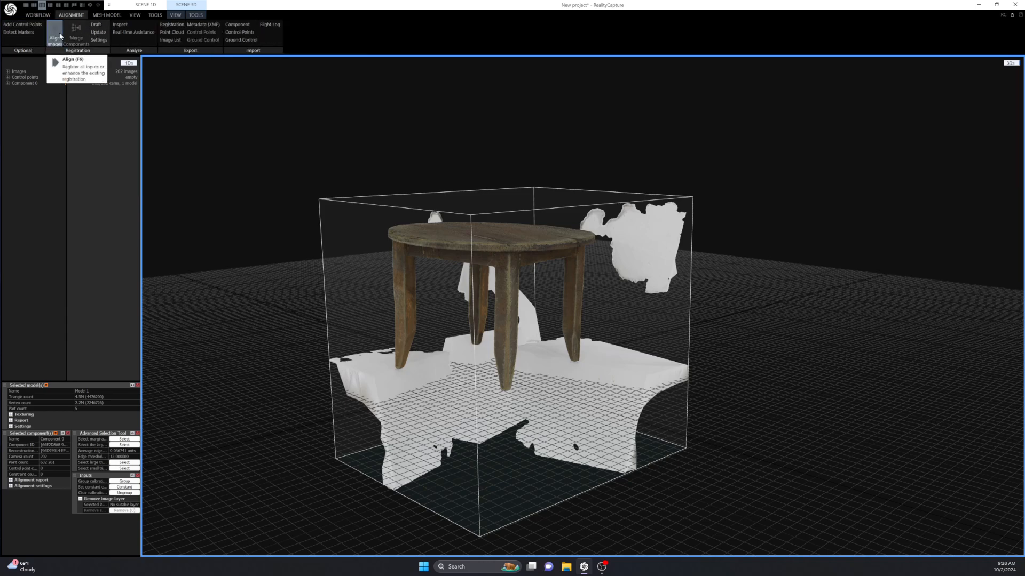
{"action": "left_click", "coordinate": [109, 16]}
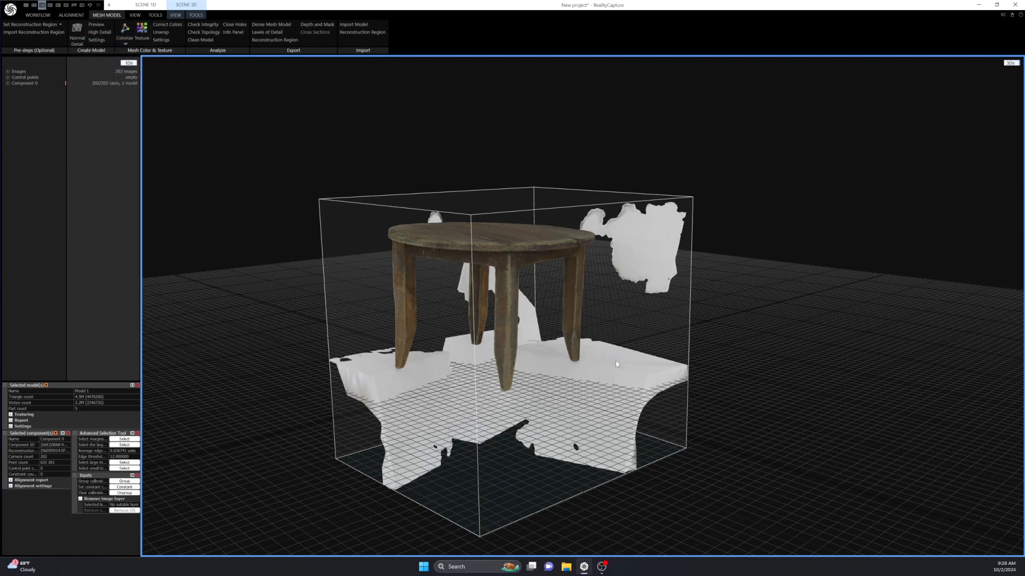
{"action": "scroll", "coordinate": [567, 275], "scroll_direction": "up", "scroll_amount": 3}
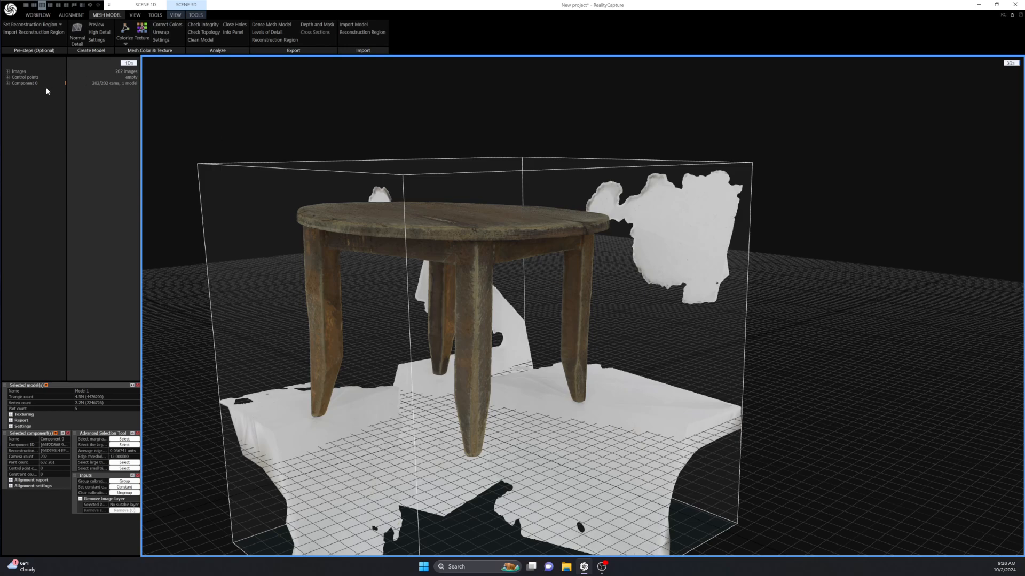
- Expand Component 0 to list its camera poses and model, and inspect the tabletop and surrounding fragments
{"action": "left_click", "coordinate": [24, 84]}
{"action": "left_click", "coordinate": [7, 83]}
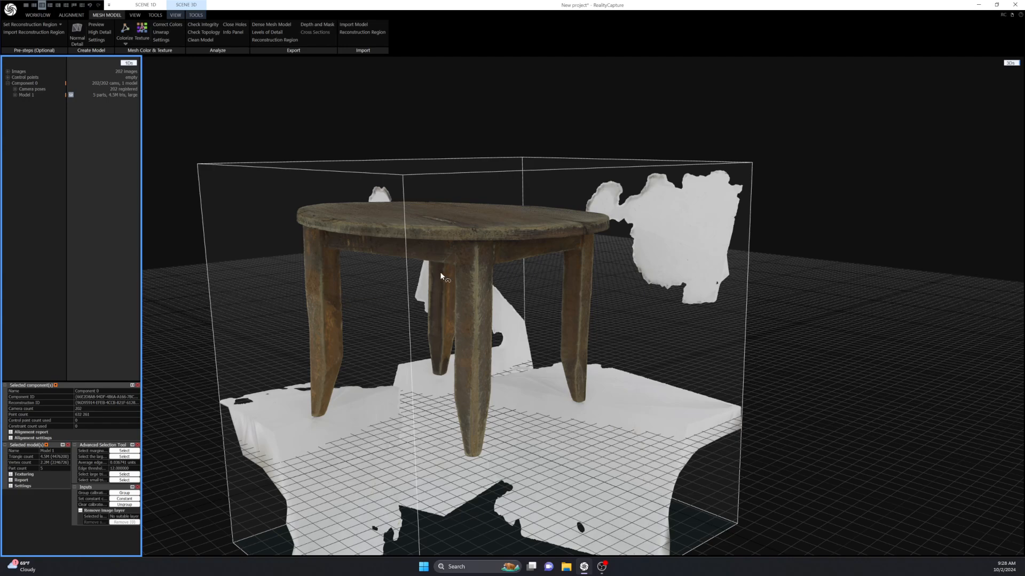
{"action": "scroll", "coordinate": [457, 267], "scroll_direction": "down", "scroll_amount": 1}
{"action": "scroll", "coordinate": [460, 262], "scroll_direction": "down", "scroll_amount": 2}
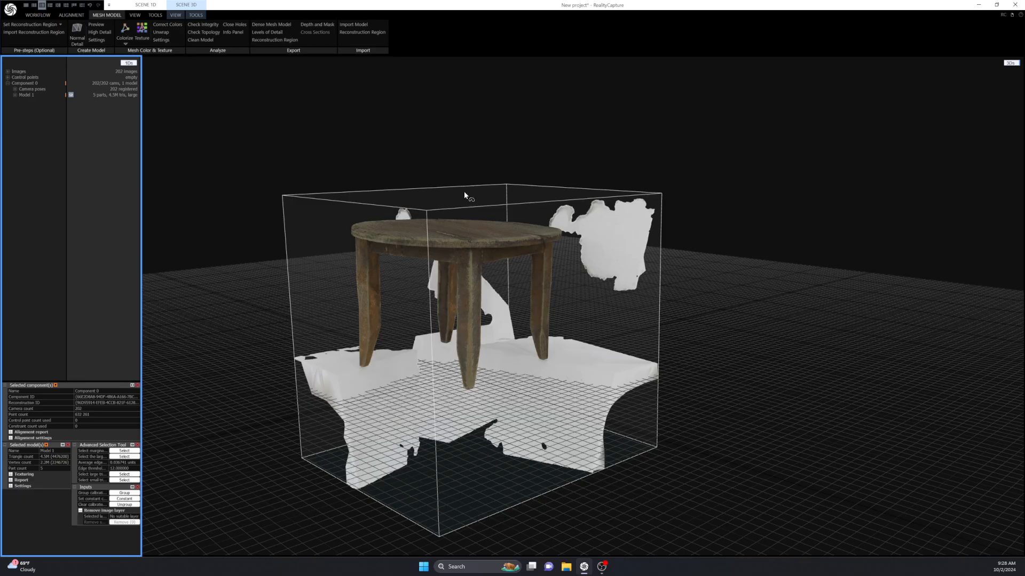
{"action": "left_click_drag", "start_coordinate": [521, 251], "coordinate": [478, 265]}
{"action": "key", "text": "alt"}
{"action": "scroll", "coordinate": [480, 275], "scroll_direction": "up", "scroll_amount": 2}
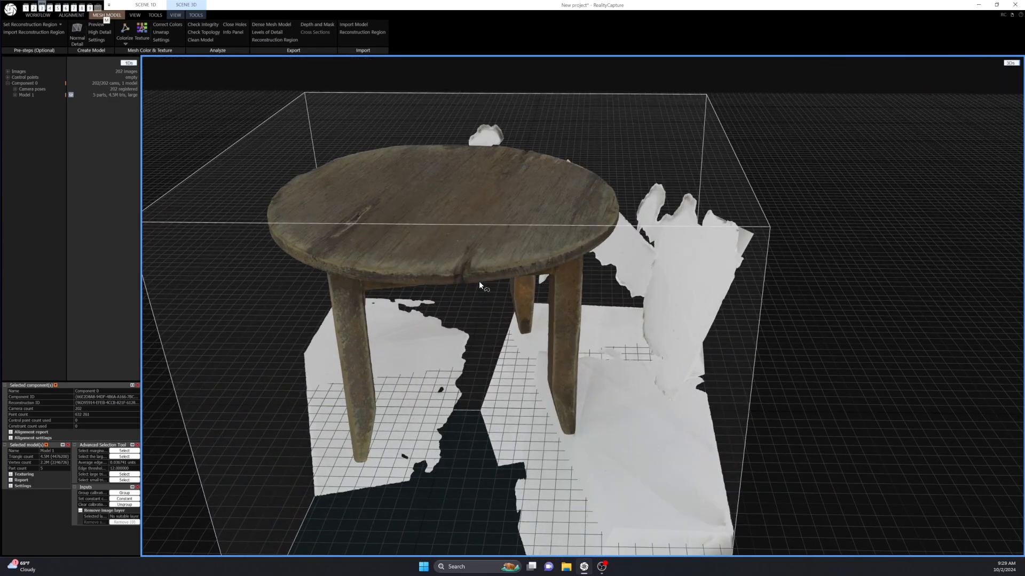
{"action": "scroll", "coordinate": [483, 315], "scroll_direction": "down", "scroll_amount": 3}
{"action": "scroll", "coordinate": [483, 311], "scroll_direction": "up", "scroll_amount": 1}
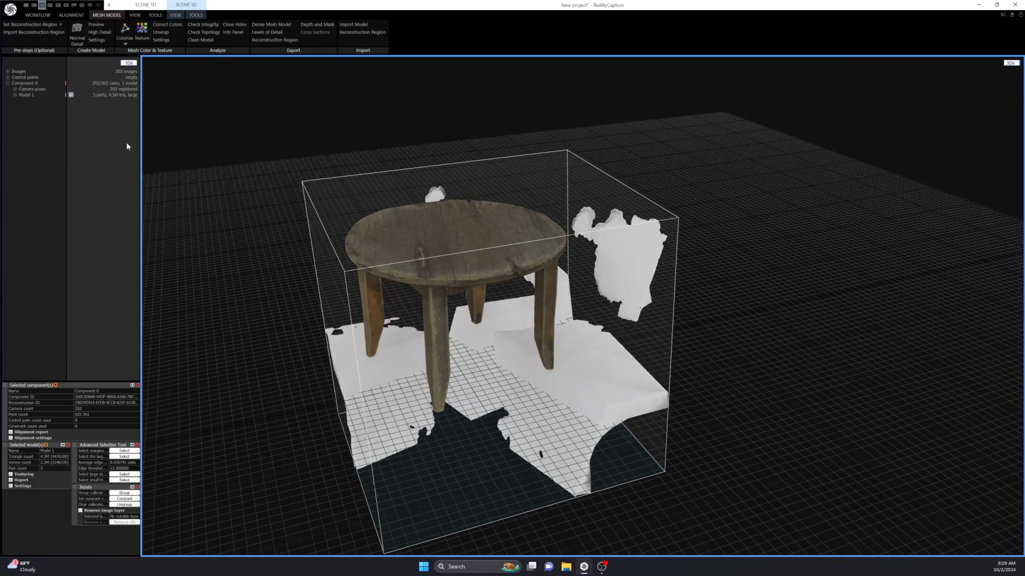
- Select the mesh's largest connected component, the table, with the Advanced Selection tool
{"action": "left_click", "coordinate": [196, 15]}
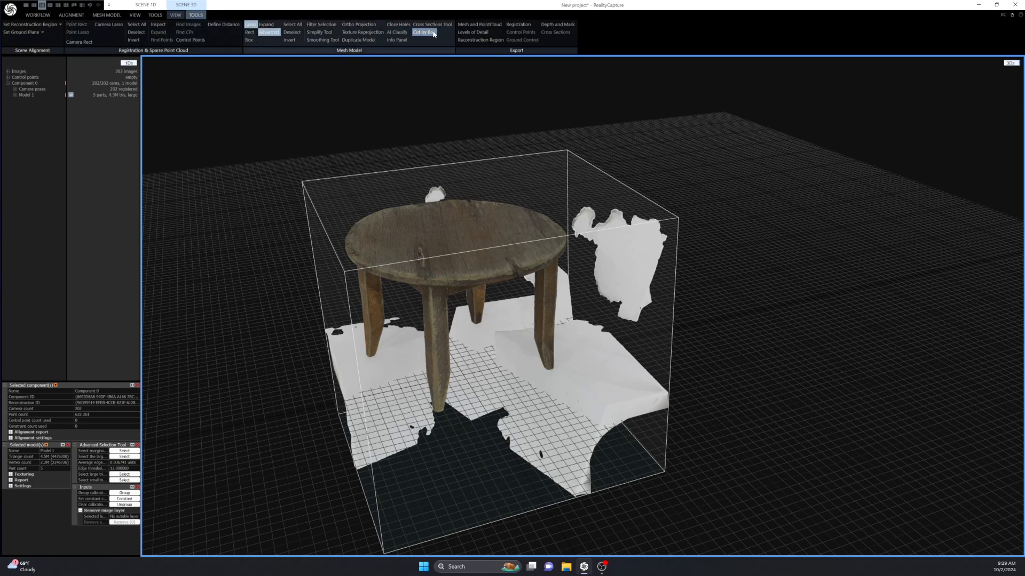
{"action": "left_click", "coordinate": [267, 34]}
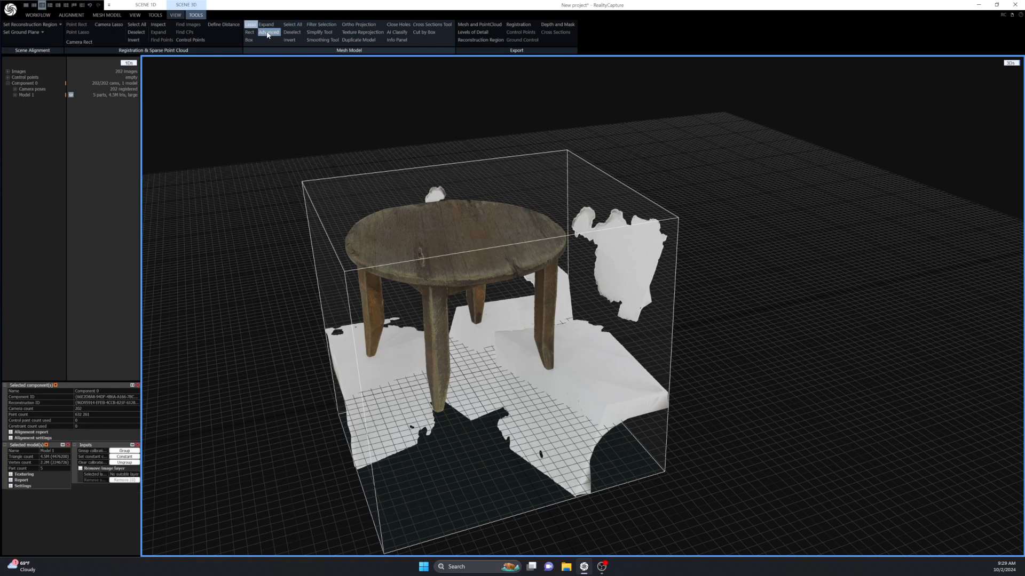
{"action": "left_click", "coordinate": [267, 33]}
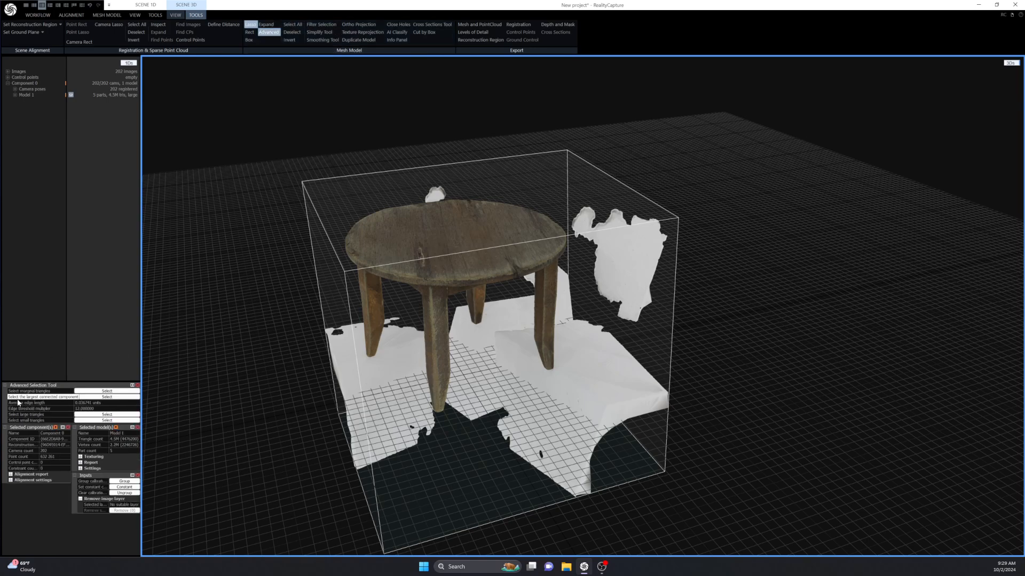
{"action": "left_click", "coordinate": [107, 397]}
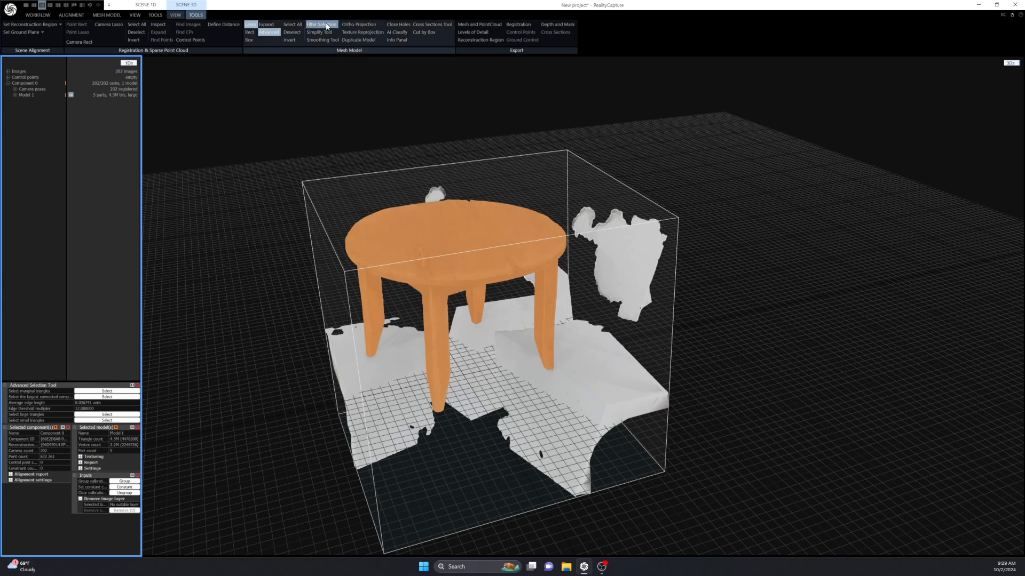
- Invert the selection and filter out the stray background fragments, leaving only the table in a new model
{"action": "left_click", "coordinate": [288, 40]}
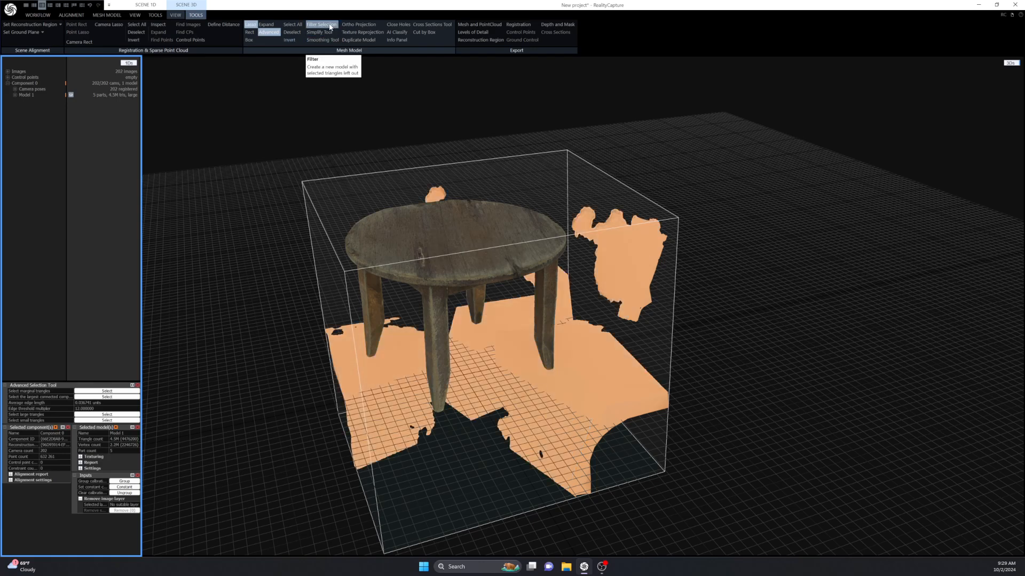
{"action": "left_click", "coordinate": [322, 25]}
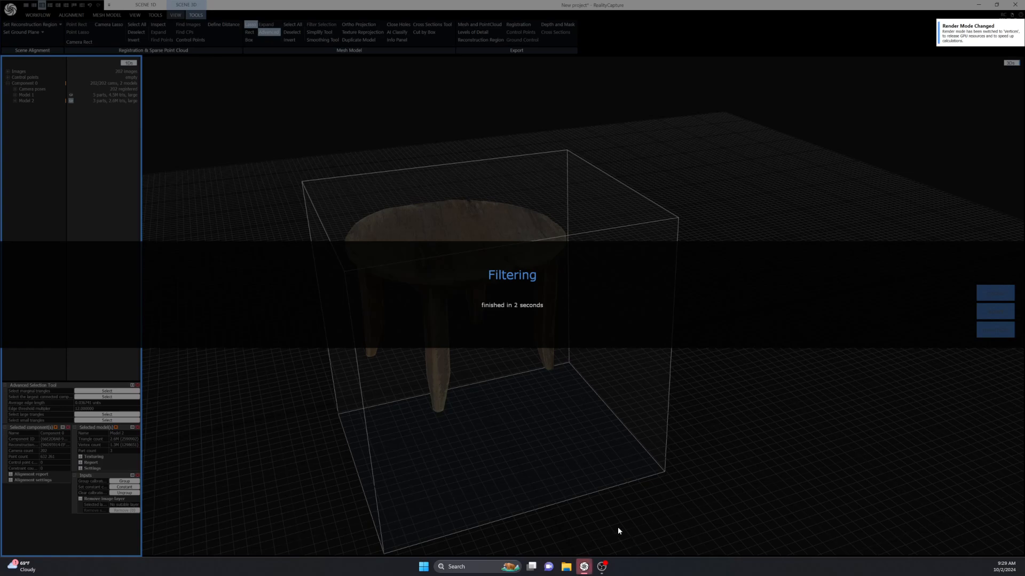
{"action": "left_click_drag", "start_coordinate": [517, 386], "coordinate": [403, 108]}
{"action": "key", "text": "alt"}
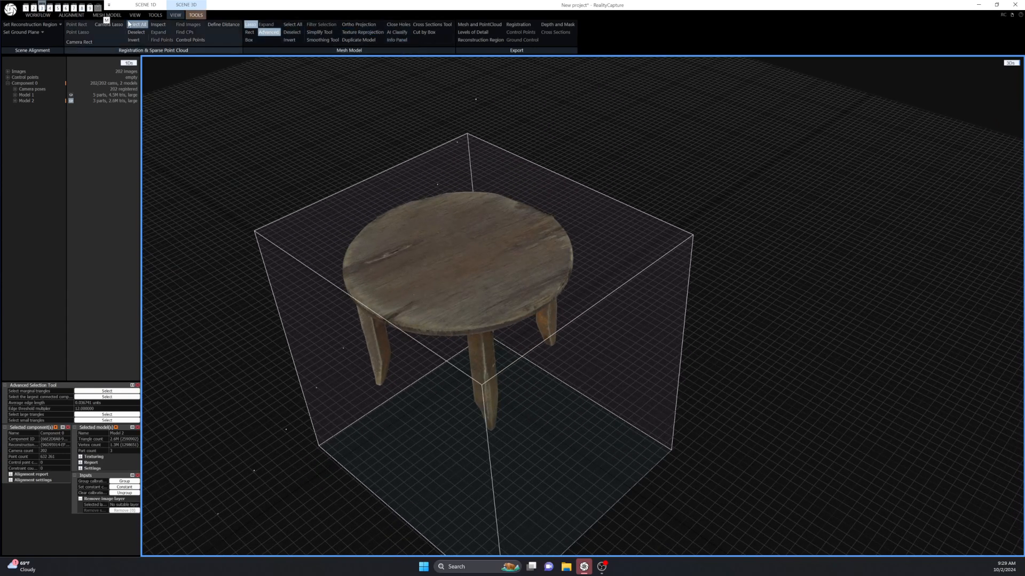
- Export the filtered table as a dense mesh in Wavefront OBJ format with vertex colors and an info file
{"action": "left_click", "coordinate": [109, 15]}
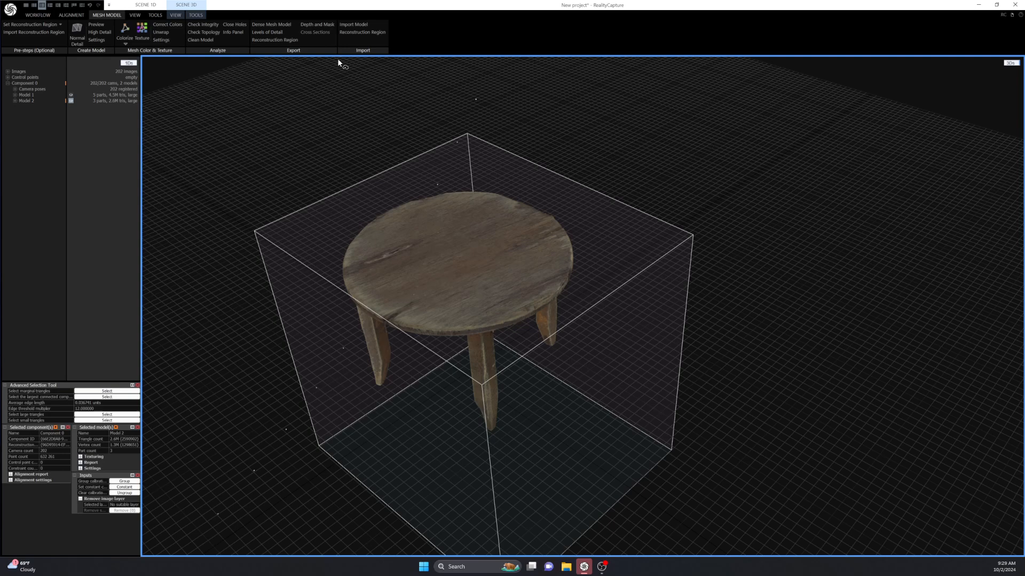
{"action": "left_click", "coordinate": [271, 24]}
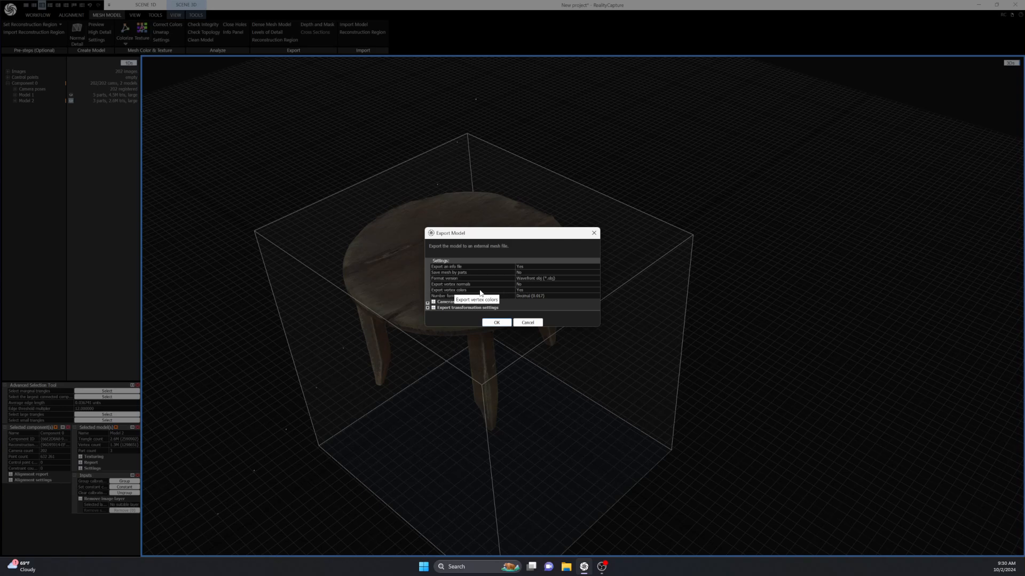
{"action": "left_click", "coordinate": [496, 322]}
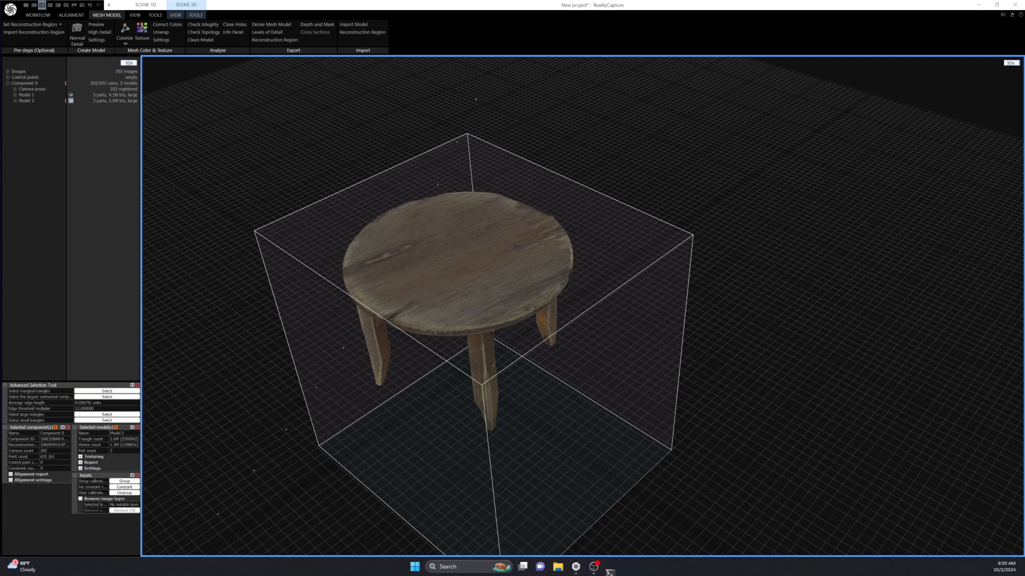
- Switch to a maximized Instant Meshes window and open tableRCObj.obj from the Teaching folder
{"action": "left_click_drag", "start_coordinate": [1024, 86], "coordinate": [484, 86]}
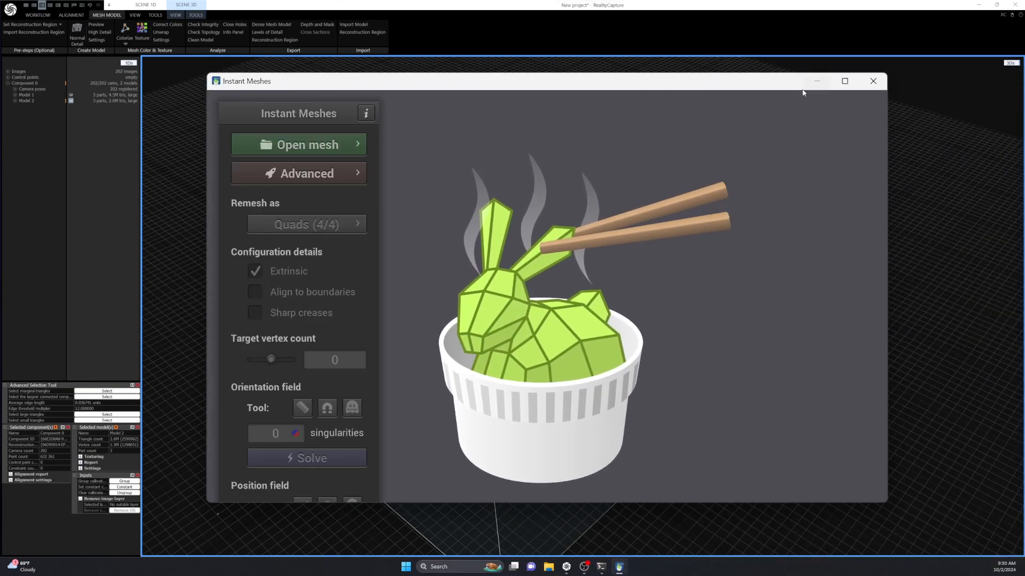
{"action": "left_click", "coordinate": [845, 82]}
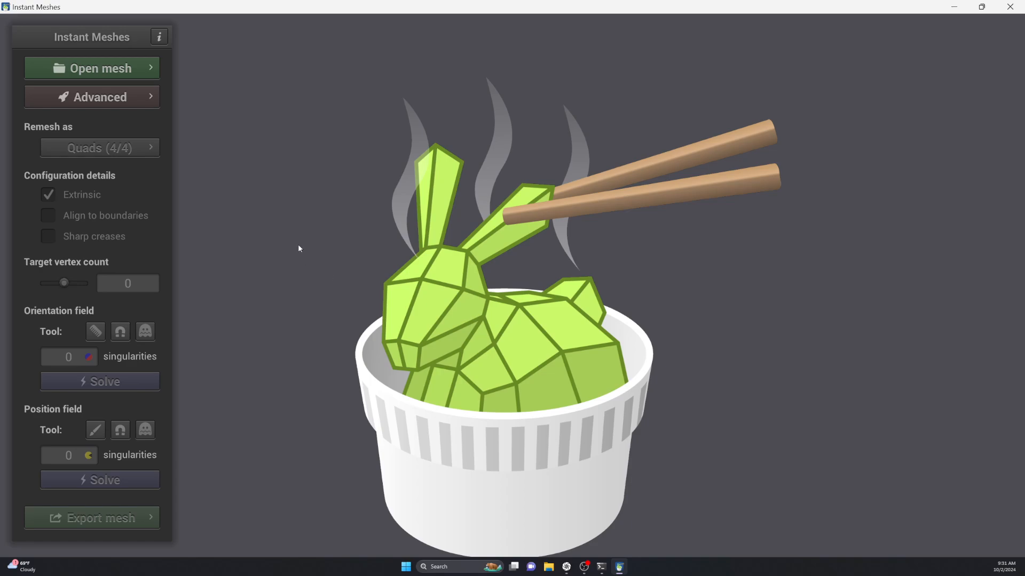
{"action": "left_click", "coordinate": [93, 66]}
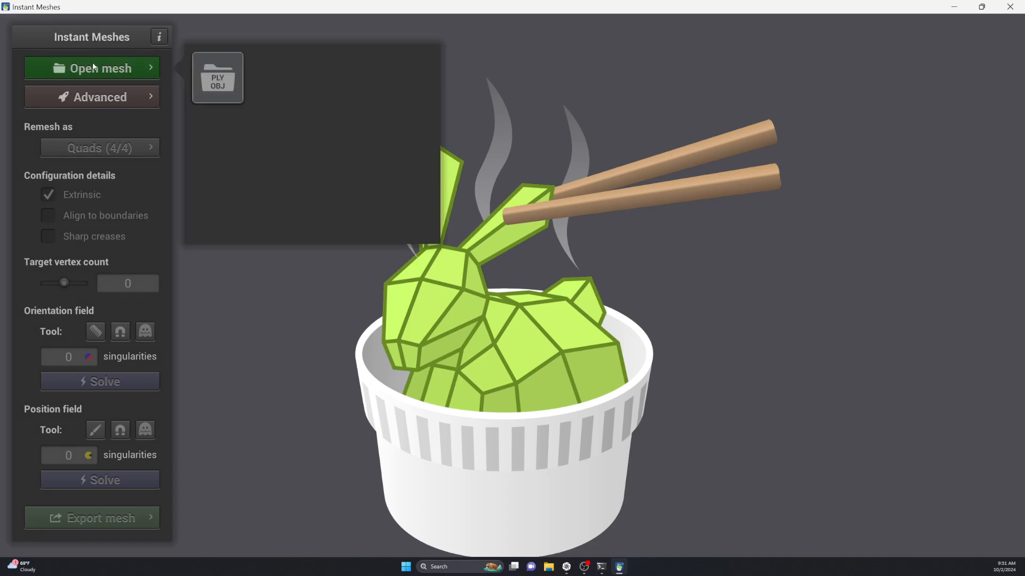
{"action": "left_click", "coordinate": [224, 88]}
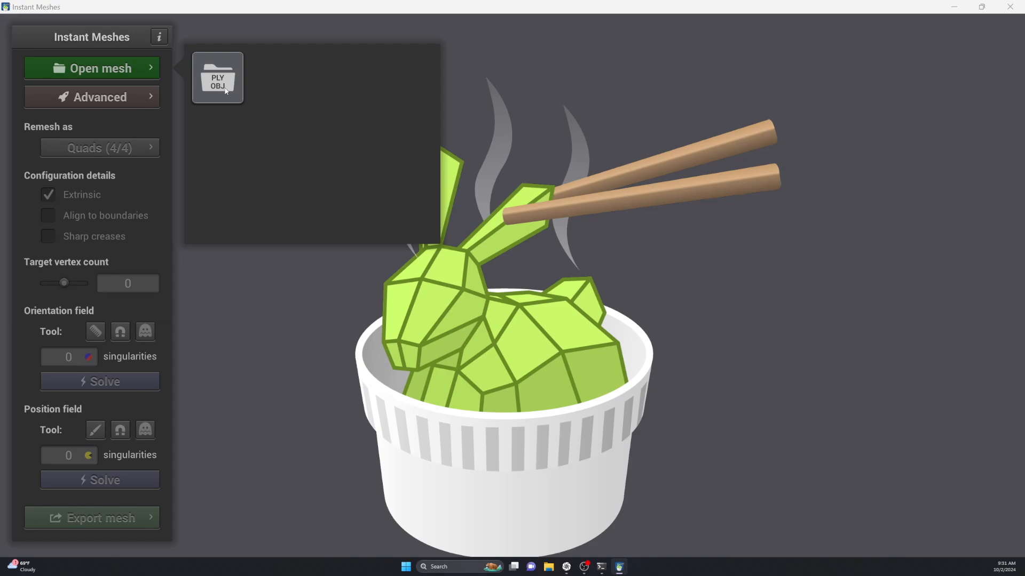
{"action": "left_click_drag", "start_coordinate": [692, 91], "coordinate": [857, 128]}
{"action": "left_click", "coordinate": [717, 233]}
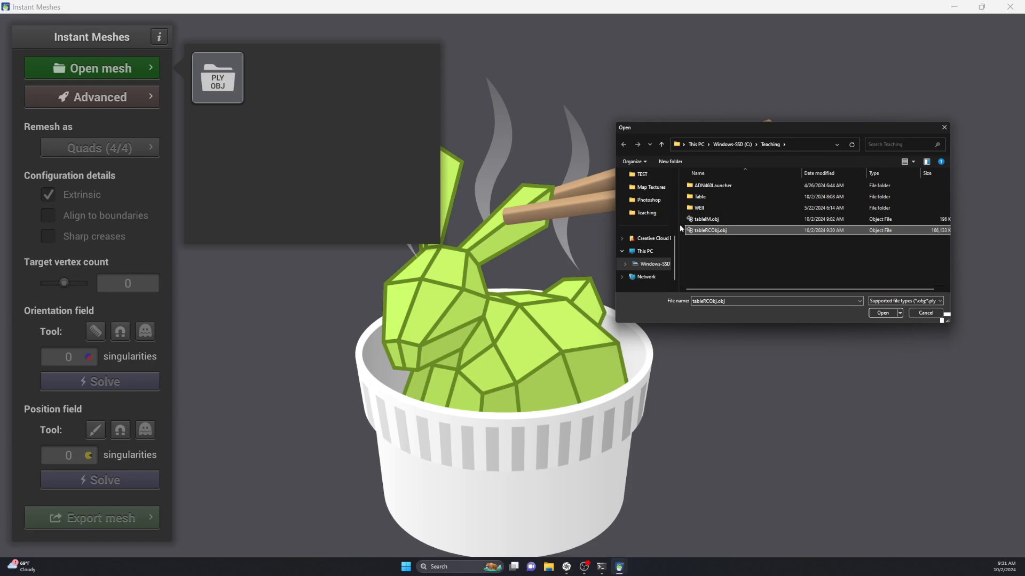
{"action": "left_click", "coordinate": [883, 314]}
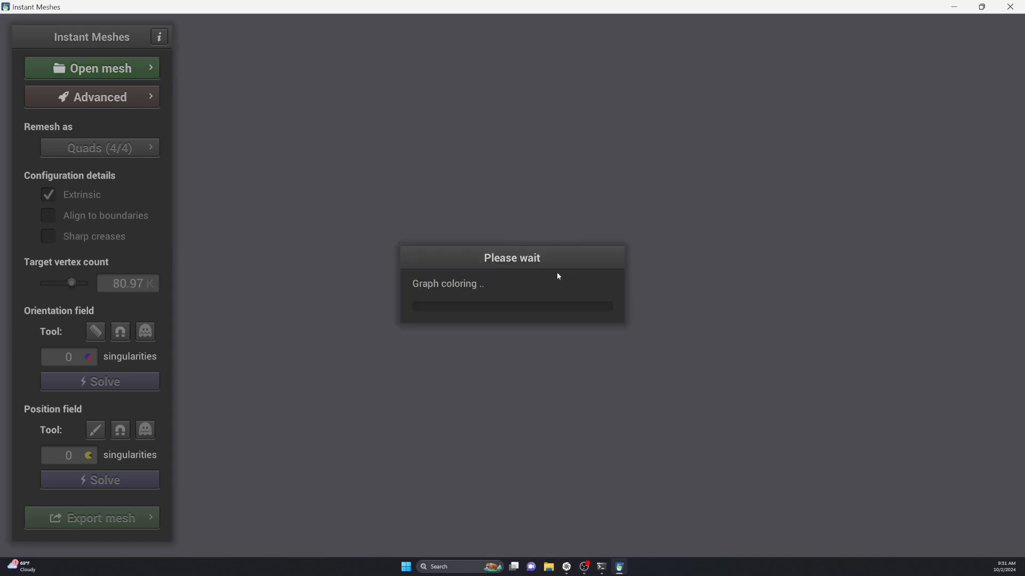
- Examine the loaded table mesh from above and from the side, including the legs
{"action": "scroll", "coordinate": [564, 273], "scroll_direction": "down", "scroll_amount": 5}
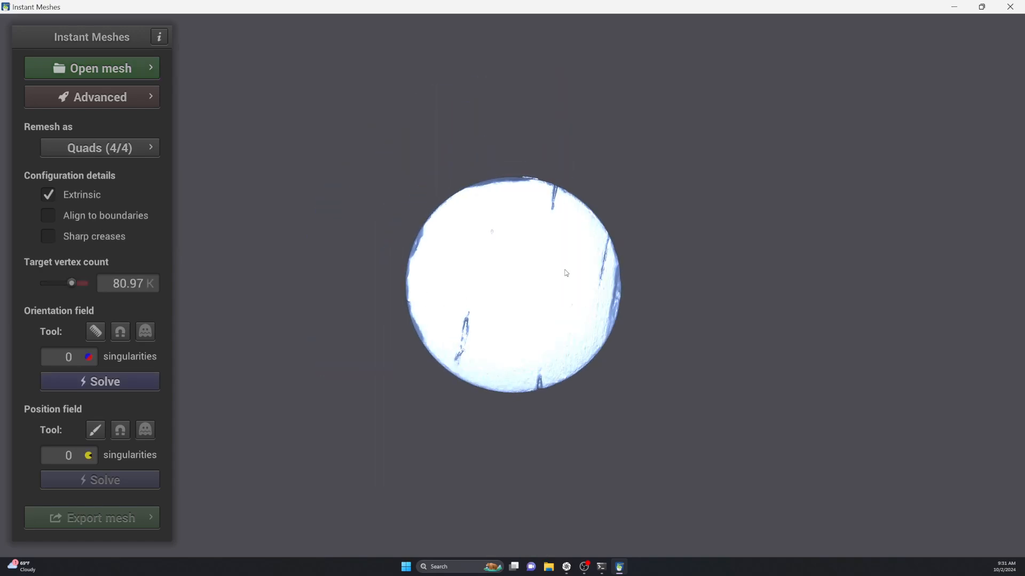
{"action": "right_click_drag", "start_coordinate": [701, 410], "coordinate": [681, 416]}
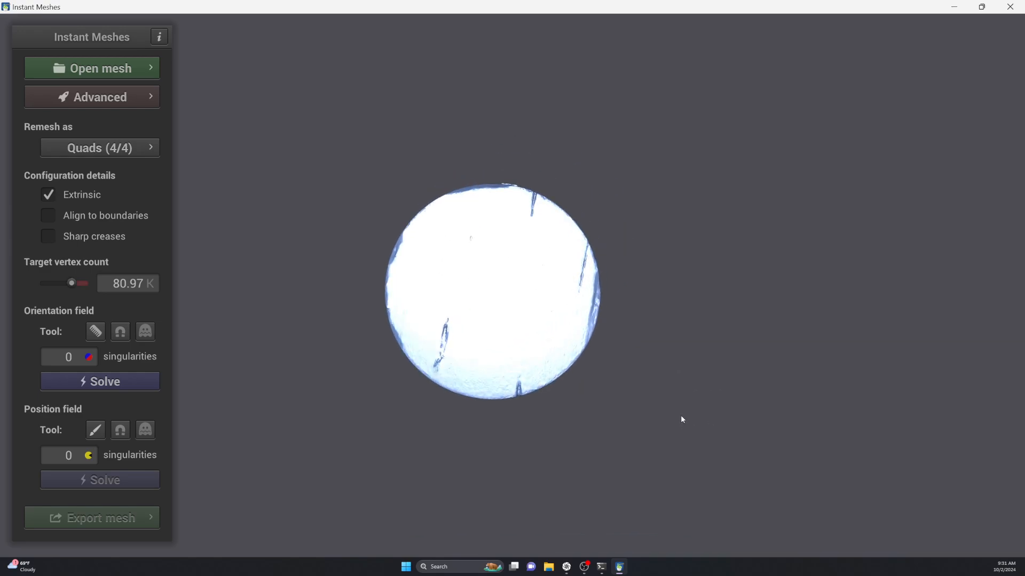
{"action": "mouse_move", "coordinate": [670, 363]}
{"action": "left_mouse_down"}
{"action": "mouse_move", "coordinate": [709, 327]}
{"action": "mouse_move", "coordinate": [639, 346]}
{"action": "mouse_move", "coordinate": [672, 355]}
{"action": "left_mouse_up"}
{"action": "scroll", "coordinate": [671, 351], "scroll_direction": "up", "scroll_amount": 2}
{"action": "scroll", "coordinate": [668, 352], "scroll_direction": "down", "scroll_amount": 3}
{"action": "scroll", "coordinate": [668, 352], "scroll_direction": "up", "scroll_amount": 4}
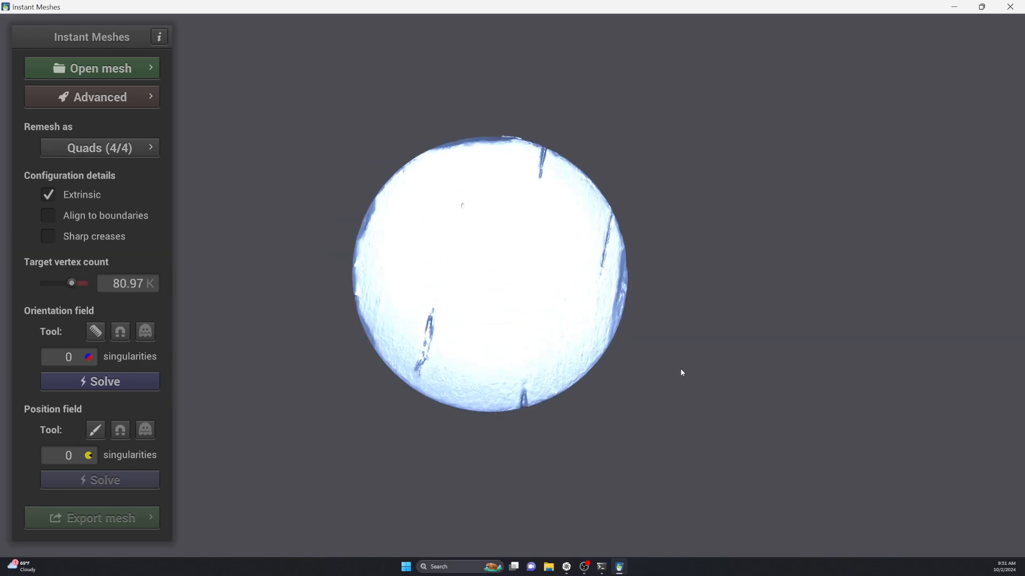
{"action": "right_click_drag", "start_coordinate": [681, 369], "coordinate": [664, 372]}
{"action": "mouse_move", "coordinate": [664, 372]}
{"action": "left_mouse_down"}
{"action": "mouse_move", "coordinate": [681, 319]}
{"action": "mouse_move", "coordinate": [629, 117]}
{"action": "mouse_move", "coordinate": [734, 210]}
{"action": "mouse_move", "coordinate": [483, 300]}
{"action": "mouse_move", "coordinate": [554, 183]}
{"action": "mouse_move", "coordinate": [617, 176]}
{"action": "mouse_move", "coordinate": [592, 194]}
{"action": "left_mouse_up"}
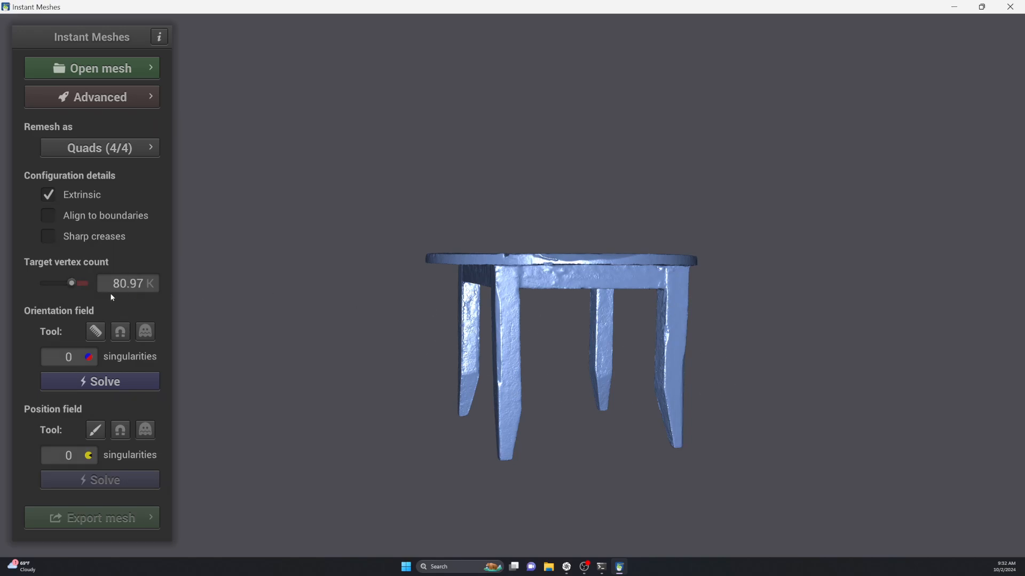
- Set the target vertex count to 1.78 K, solve the orientation and position fields, and check the quad layout around the table
{"action": "left_click_drag", "start_coordinate": [71, 284], "coordinate": [57, 284]}
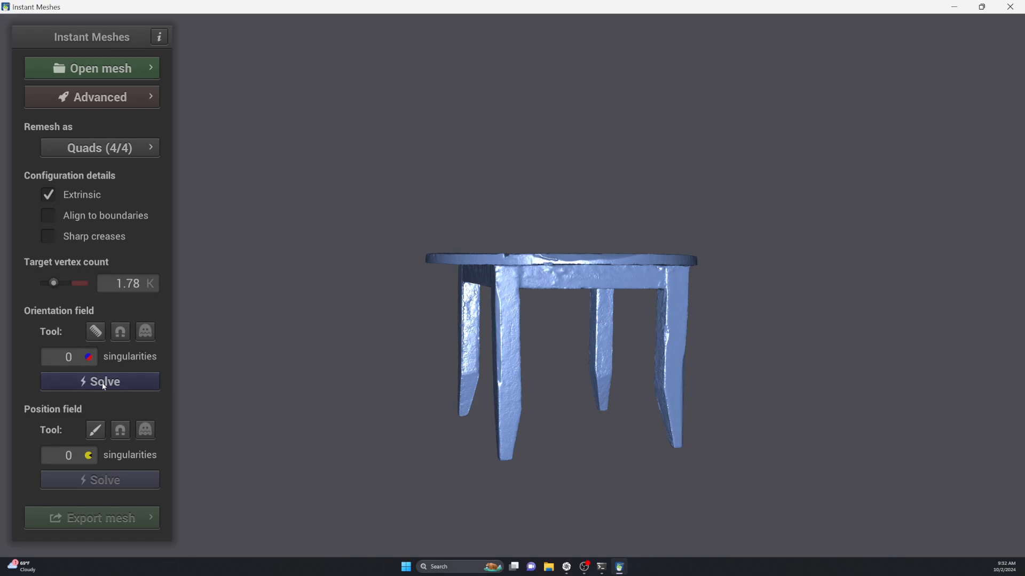
{"action": "left_click", "coordinate": [115, 383]}
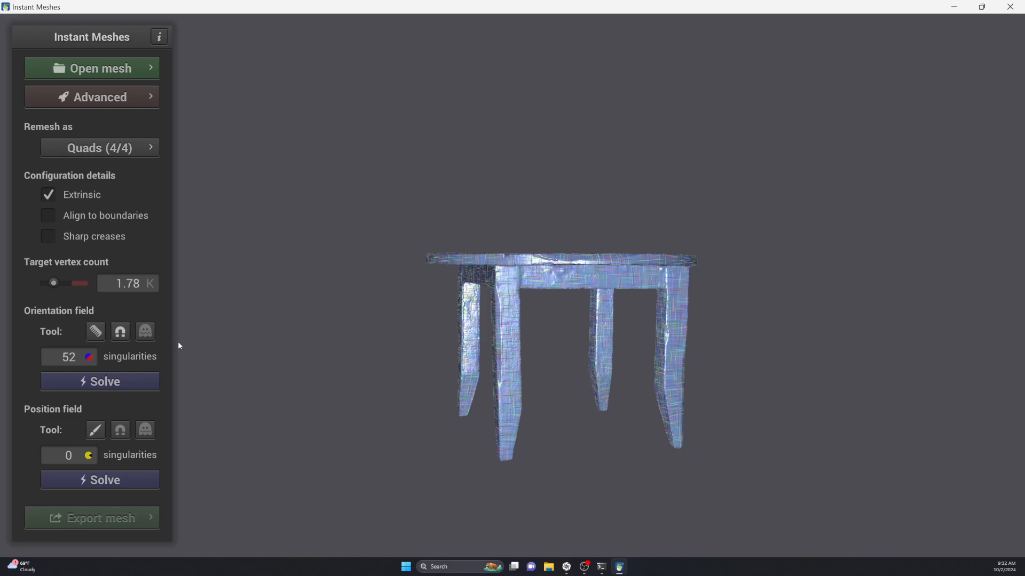
{"action": "left_click", "coordinate": [112, 480]}
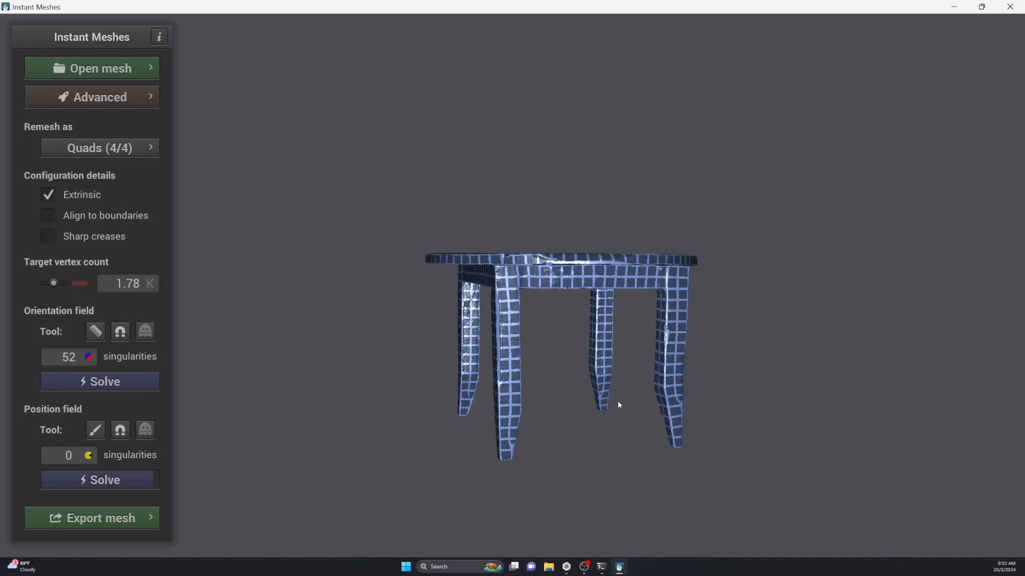
{"action": "left_click_drag", "start_coordinate": [567, 353], "coordinate": [424, 233]}
{"action": "left_click_drag", "start_coordinate": [466, 414], "coordinate": [572, 453]}
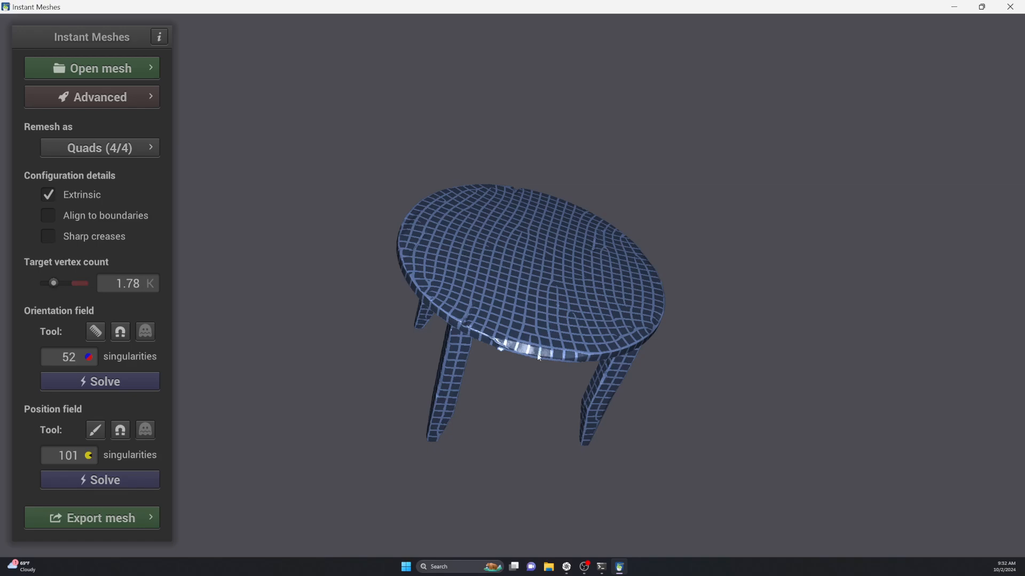
{"action": "left_click_drag", "start_coordinate": [539, 358], "coordinate": [541, 245]}
{"action": "left_click_drag", "start_coordinate": [538, 308], "coordinate": [491, 239]}
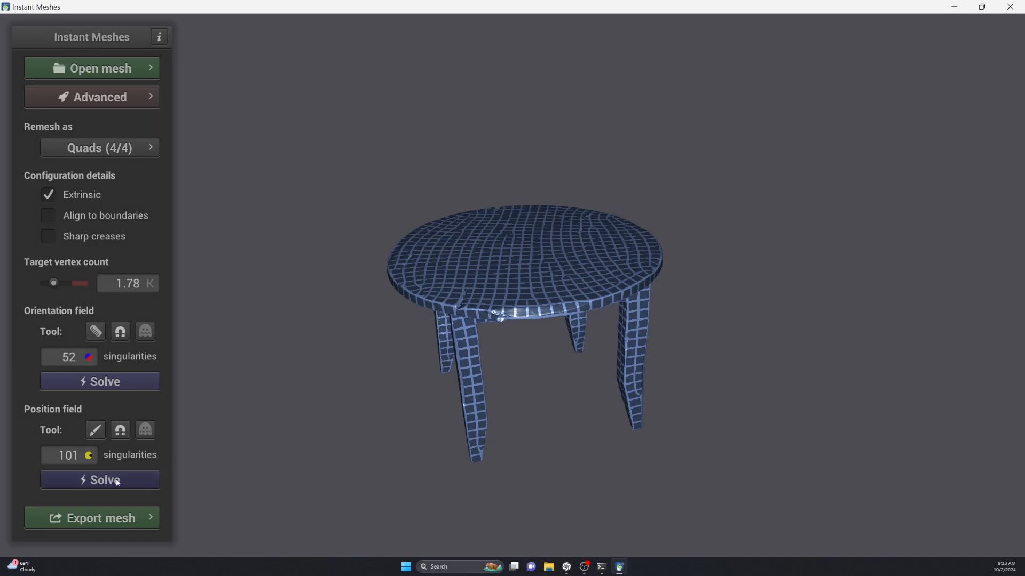
- Extract the remeshed table and save it as tableIM.obj in the Teaching folder, overwriting the existing file
{"action": "left_click", "coordinate": [91, 524]}
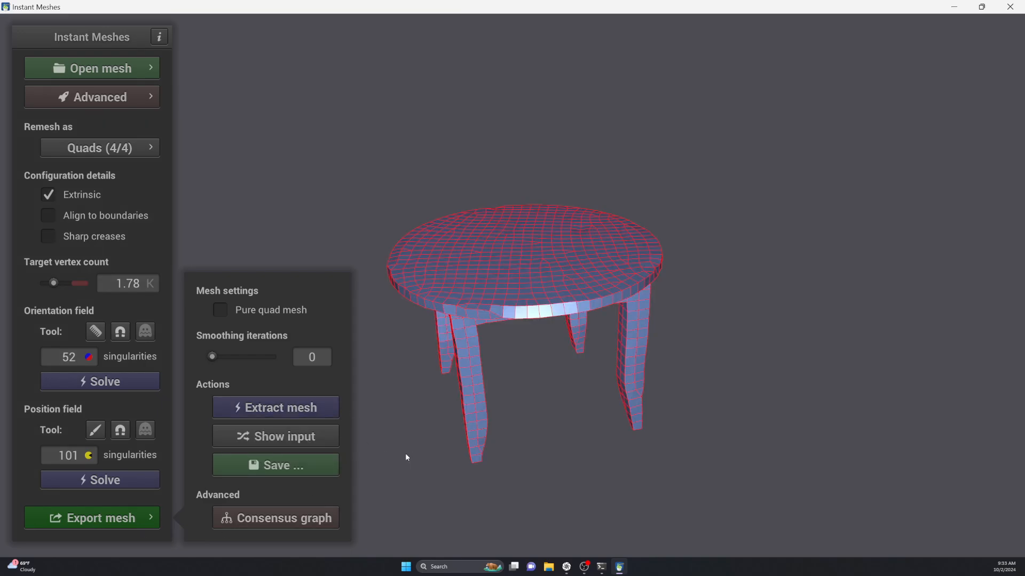
{"action": "left_click_drag", "start_coordinate": [549, 358], "coordinate": [572, 353]}
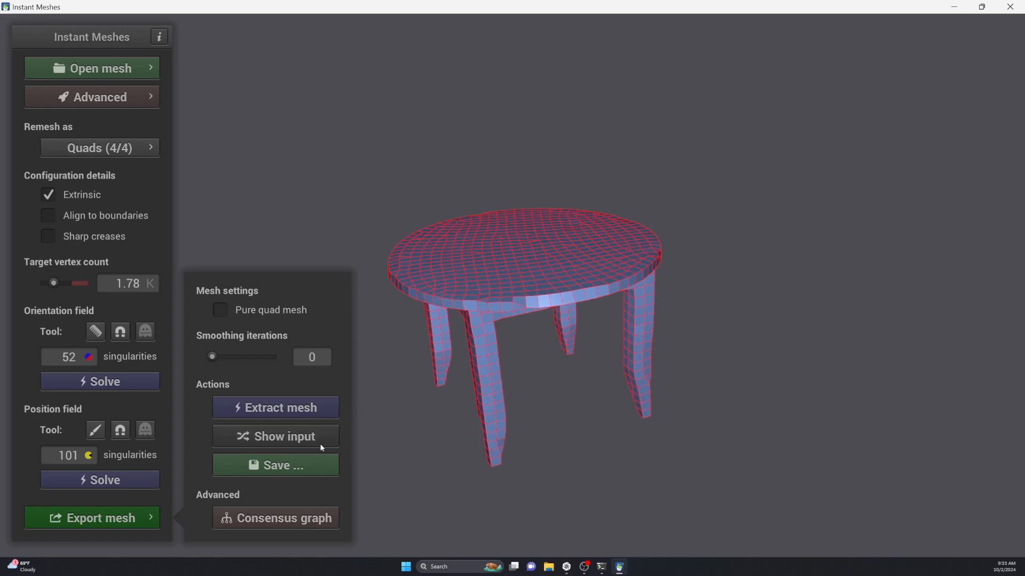
{"action": "left_click", "coordinate": [284, 466]}
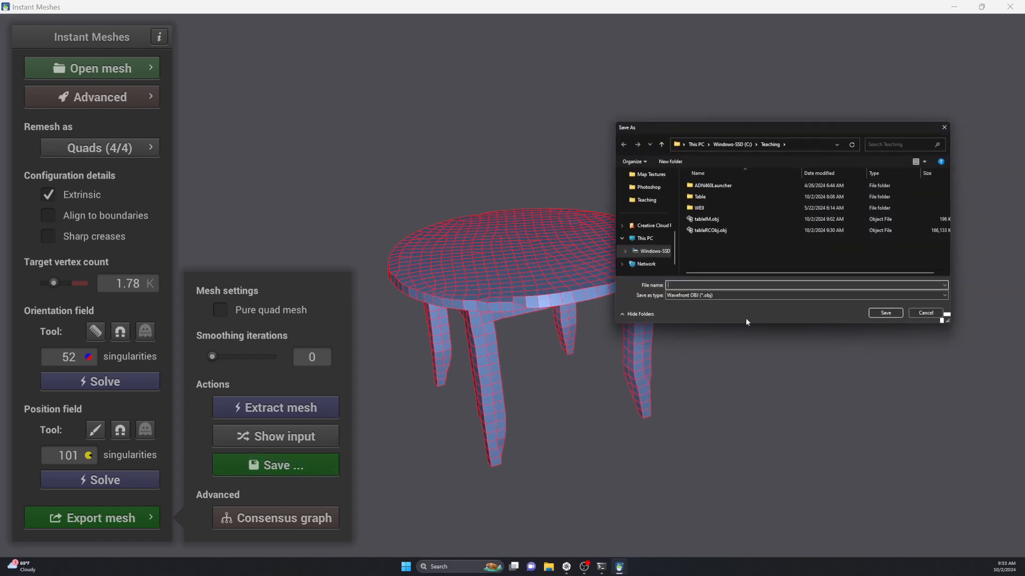
{"action": "left_click", "coordinate": [718, 231]}
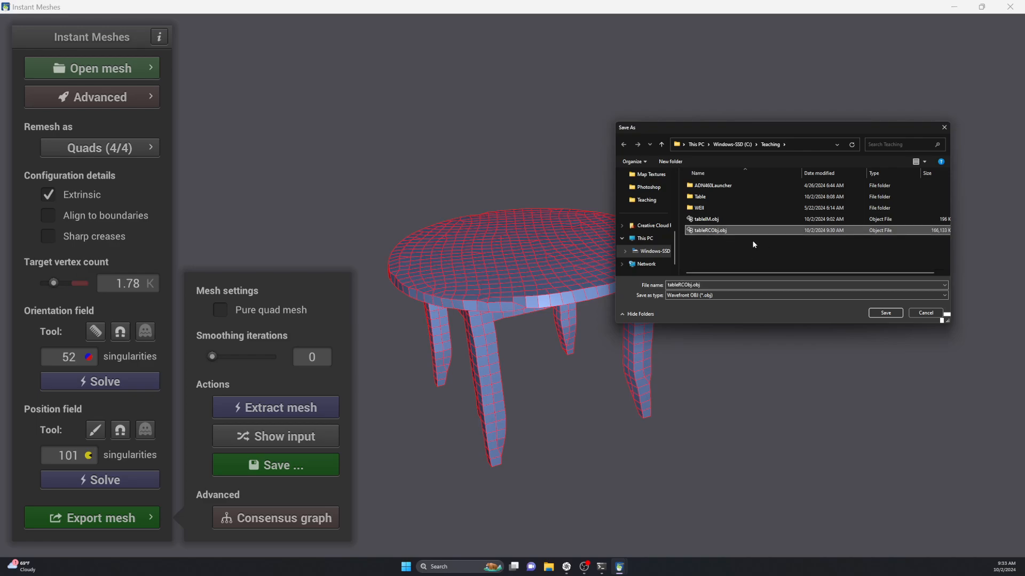
{"action": "left_click", "coordinate": [723, 219]}
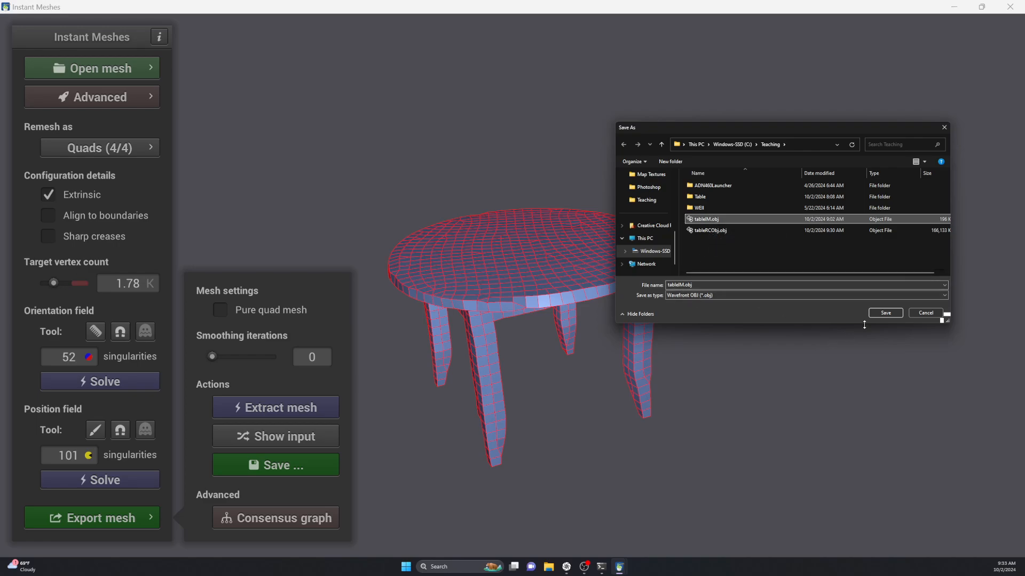
{"action": "left_click", "coordinate": [883, 314]}
{"action": "left_click", "coordinate": [527, 285]}
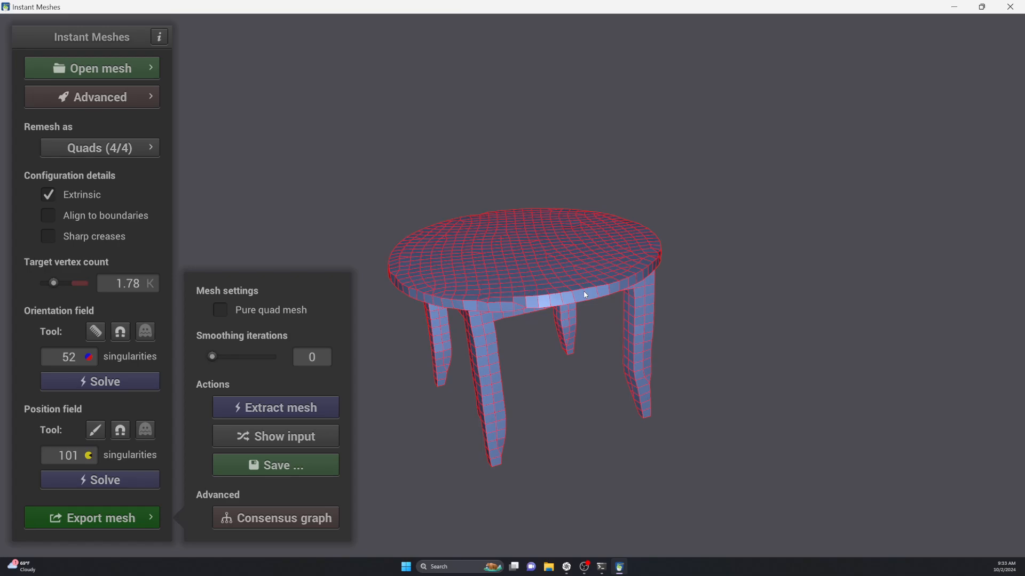
{"action": "left_click_drag", "start_coordinate": [615, 293], "coordinate": [705, 234]}
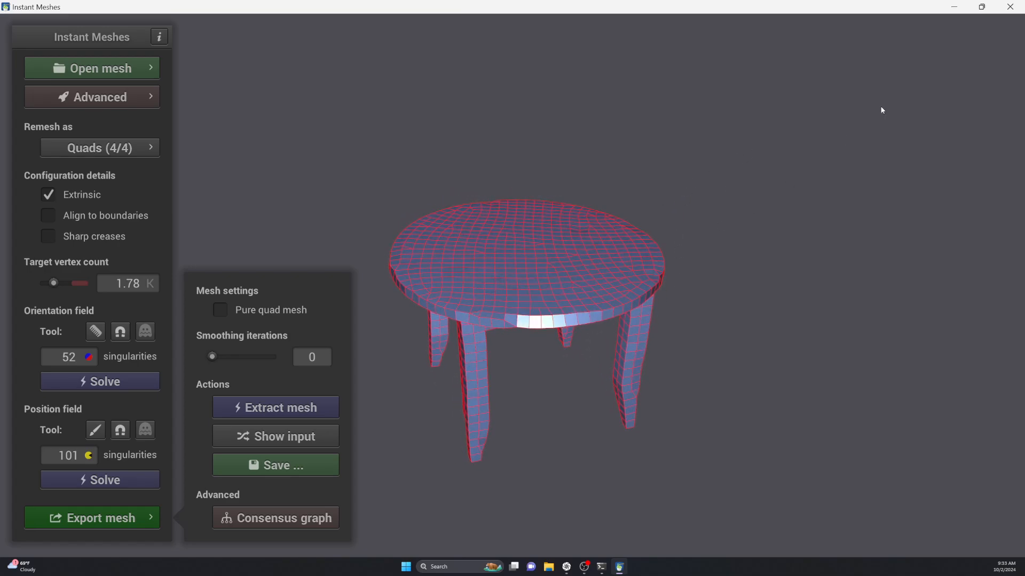
- Close Instant Meshes, switch to a maximized Blender window and delete the default camera, cube and light
{"action": "left_click", "coordinate": [1010, 7]}
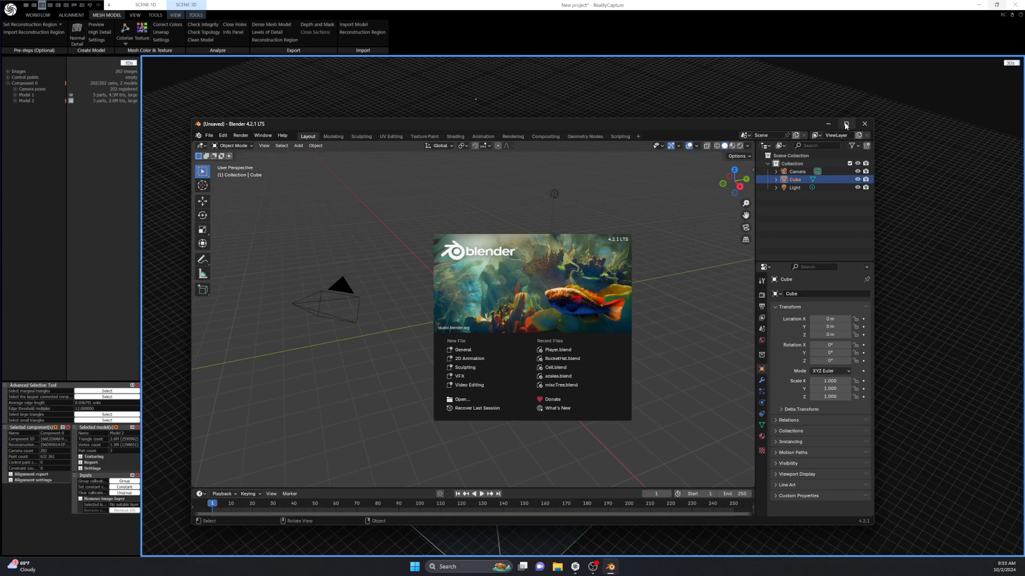
{"action": "left_click", "coordinate": [846, 126]}
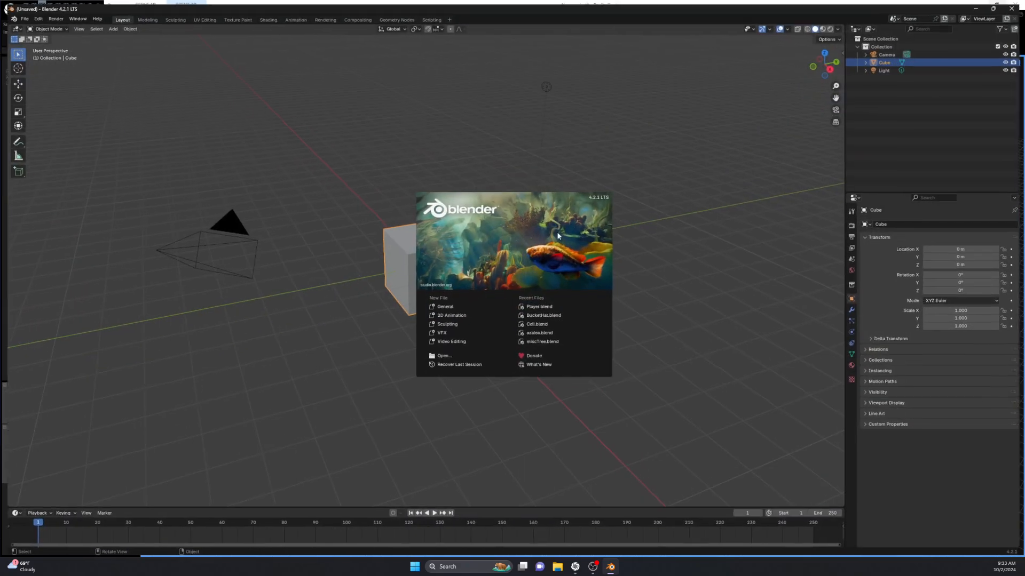
{"action": "left_click", "coordinate": [413, 203]}
{"action": "left_click_drag", "start_coordinate": [222, 117], "coordinate": [553, 376]}
{"action": "key", "text": "Delete"}
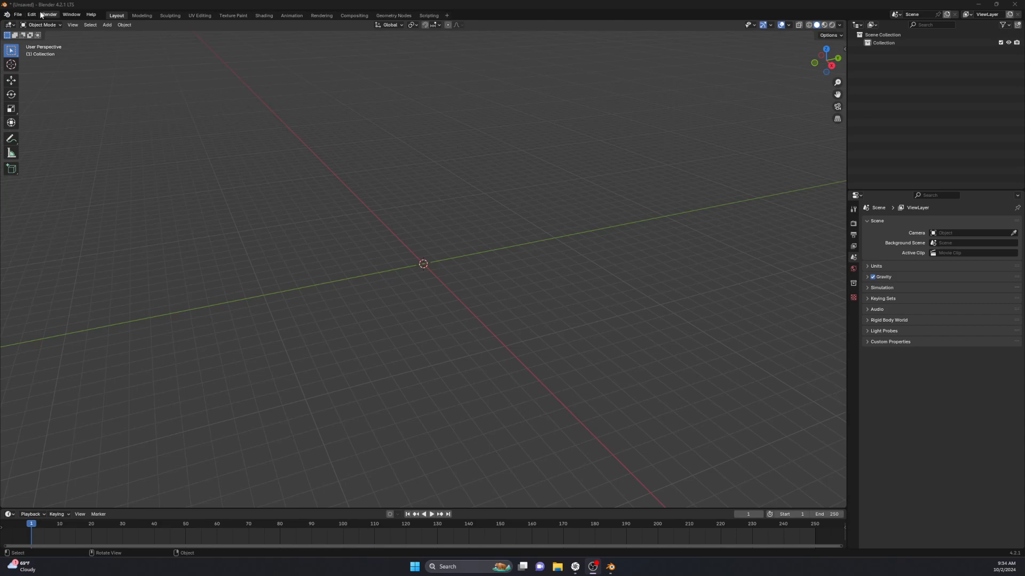
- Import the Wavefront OBJ file tableRCObj.obj from the Teaching folder into the empty scene
{"action": "left_click", "coordinate": [18, 14]}
{"action": "mouse_move", "coordinate": [53, 128]}
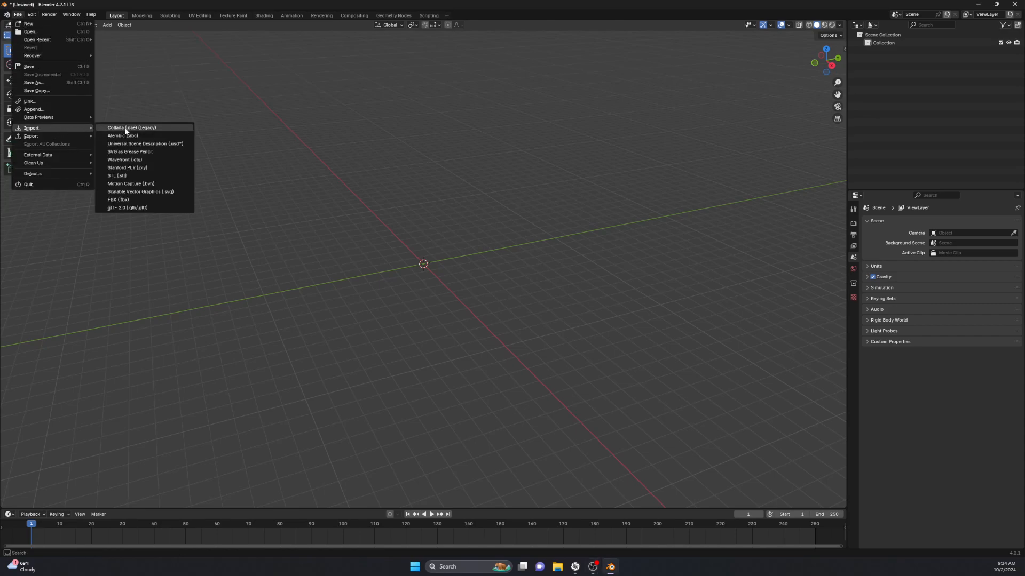
{"action": "left_click", "coordinate": [152, 161]}
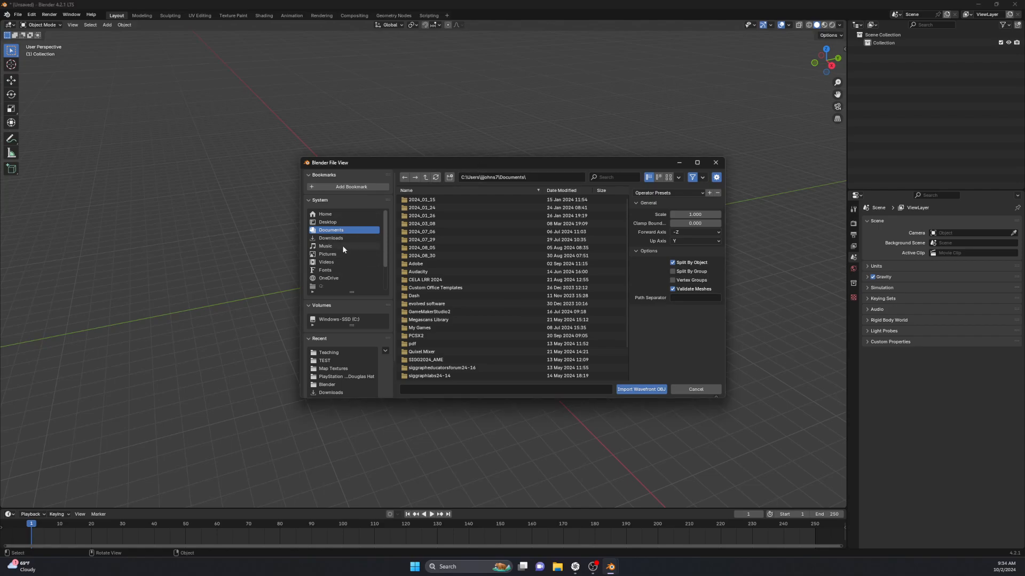
{"action": "left_click", "coordinate": [336, 353]}
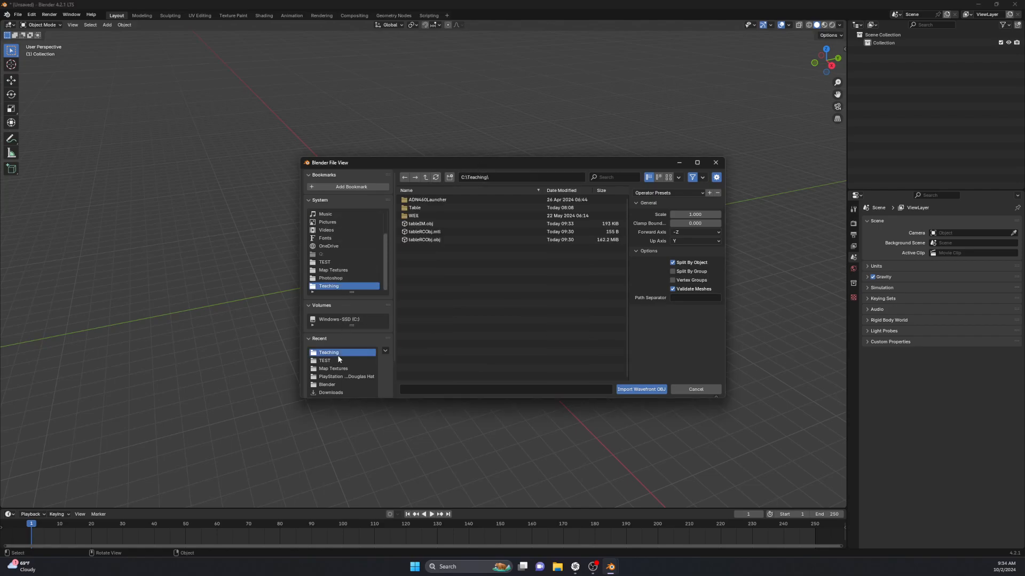
{"action": "left_click", "coordinate": [440, 240]}
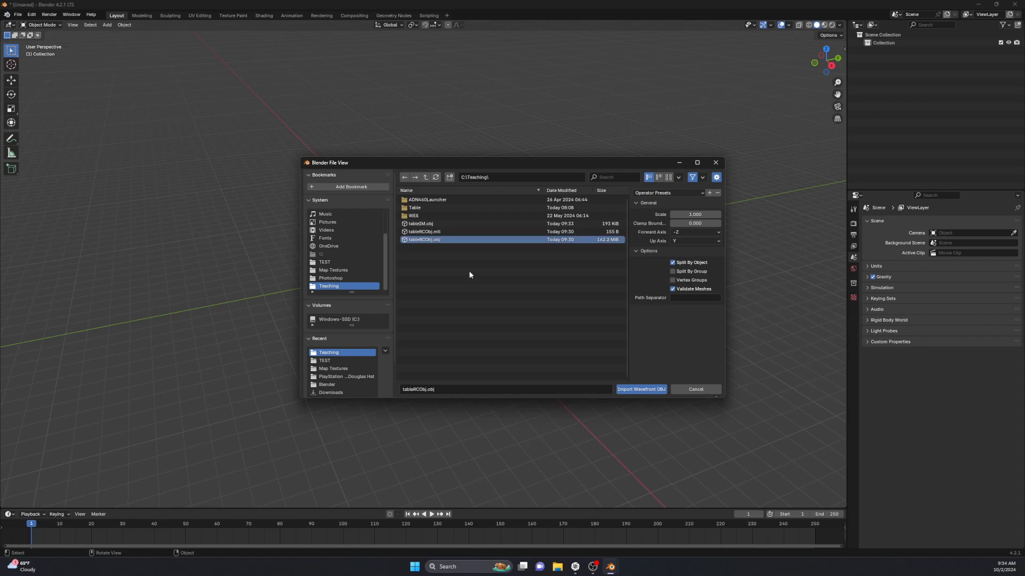
{"action": "left_click", "coordinate": [626, 389]}
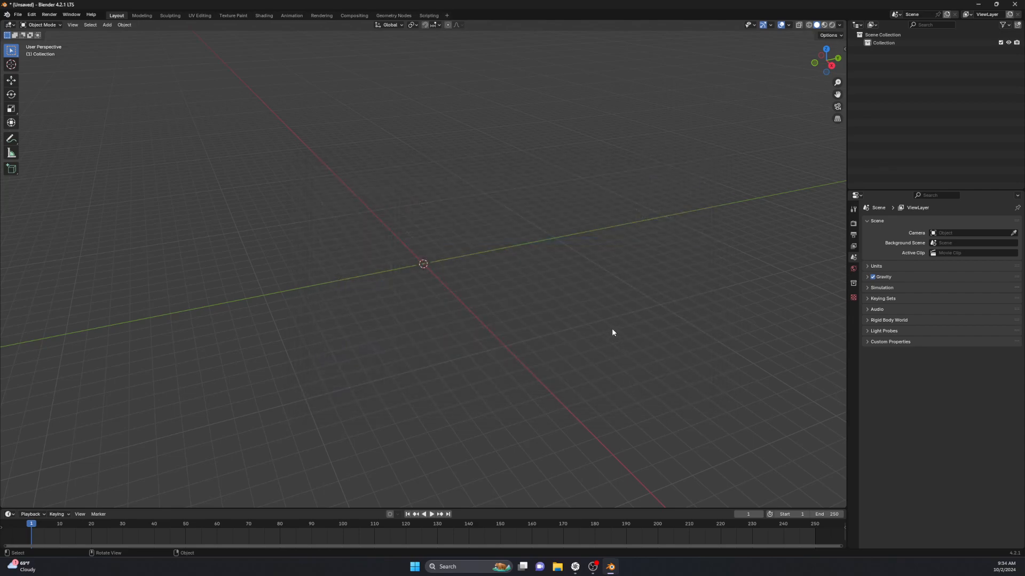
{"action": "middle_click_drag", "start_coordinate": [500, 271], "coordinate": [593, 248]}
- Set the viewport shading to Flat lighting with Attribute color and inspect the scanned table's vertex colors
{"action": "left_click", "coordinate": [840, 25]}
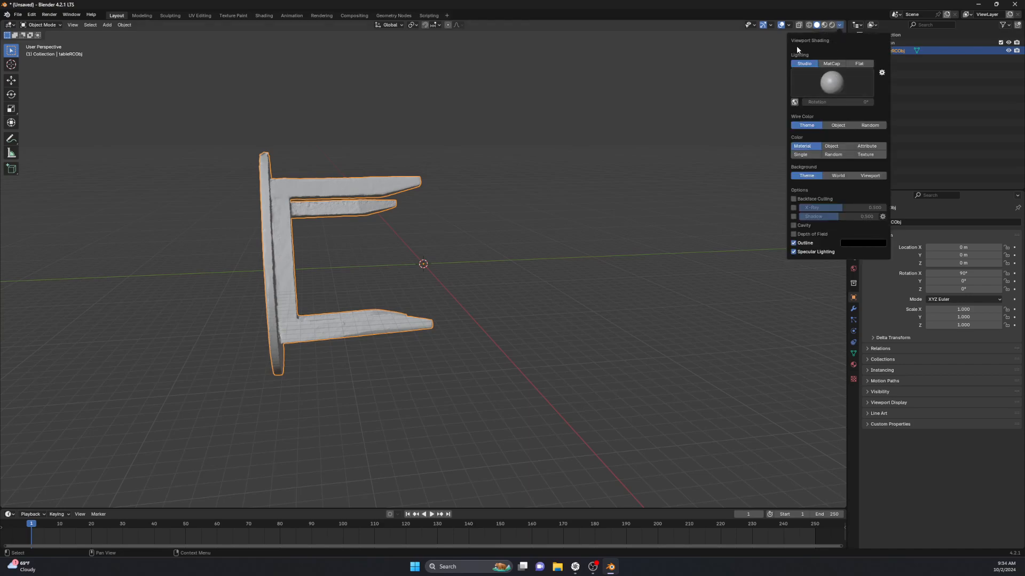
{"action": "left_click", "coordinate": [837, 27]}
{"action": "left_click", "coordinate": [860, 63]}
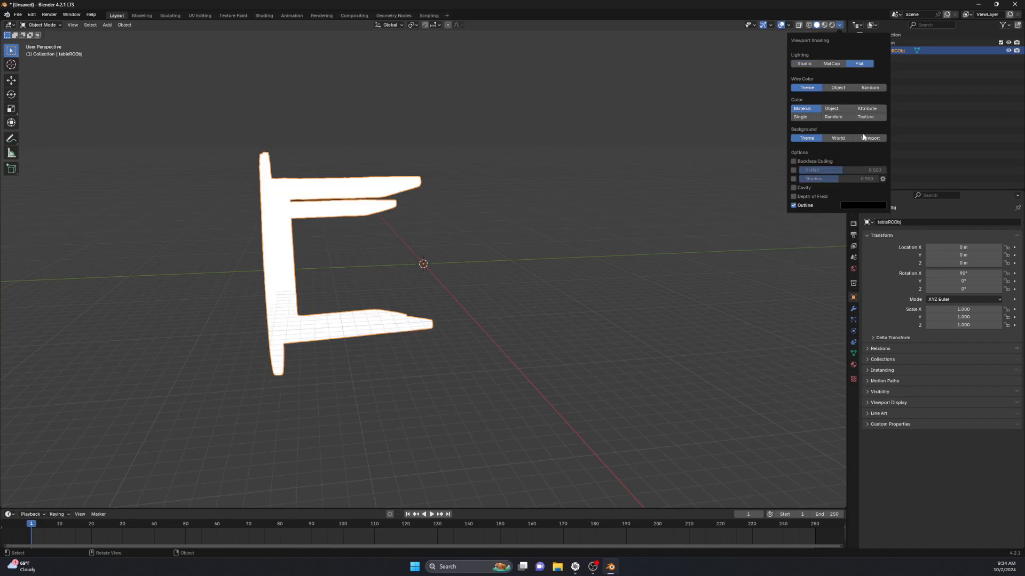
{"action": "left_click", "coordinate": [860, 118]}
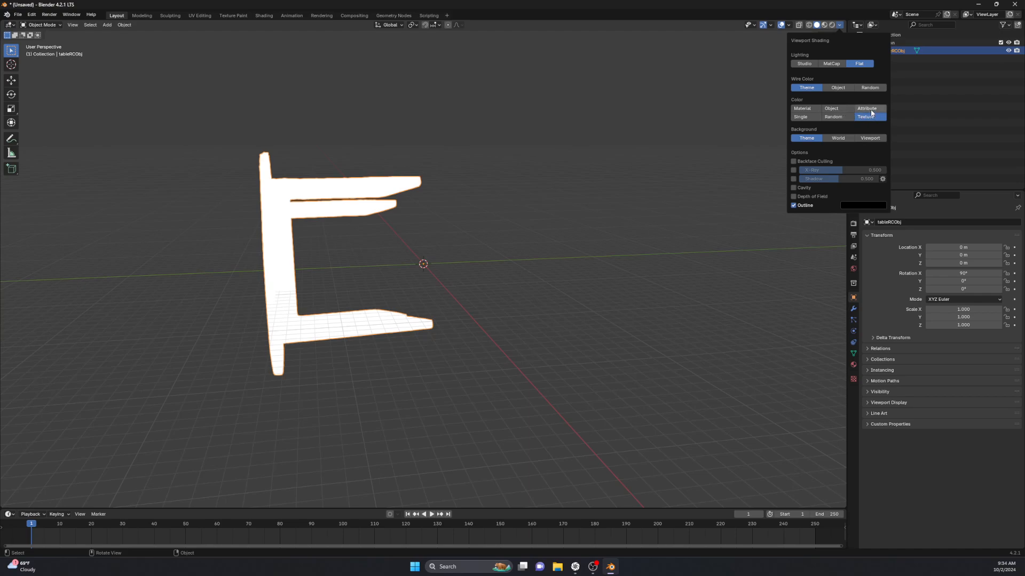
{"action": "middle_click_drag", "start_coordinate": [426, 259], "coordinate": [554, 222]}
{"action": "scroll", "coordinate": [496, 200], "scroll_direction": "up", "scroll_amount": 4}
{"action": "scroll", "coordinate": [496, 200], "scroll_direction": "down", "scroll_amount": 3}
{"action": "middle_click_drag", "start_coordinate": [499, 201], "coordinate": [695, 185]}
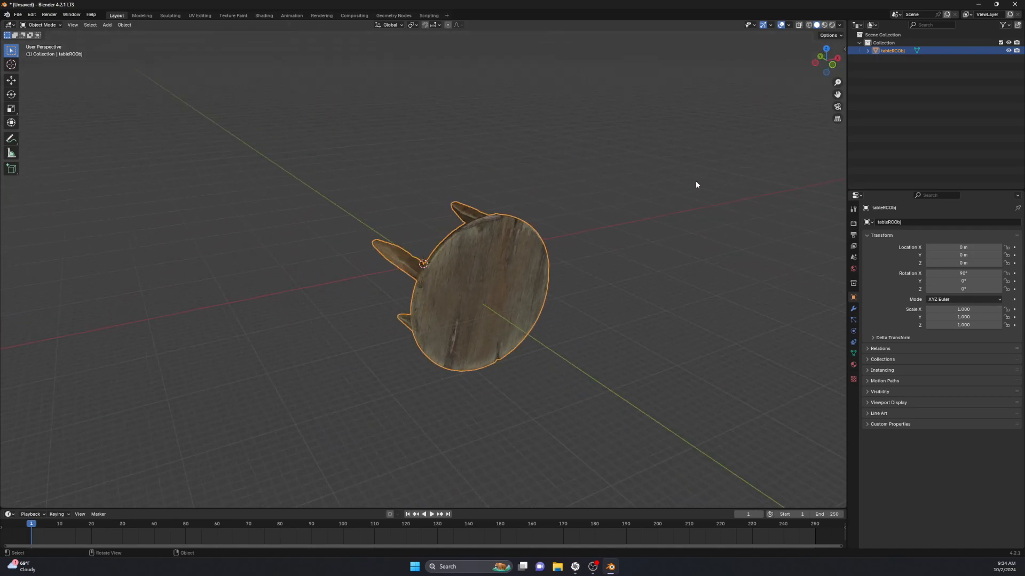
- Import the Wavefront OBJ file tableIM.obj from the Teaching folder into the scene
{"action": "left_click", "coordinate": [17, 14]}
{"action": "mouse_move", "coordinate": [66, 128]}
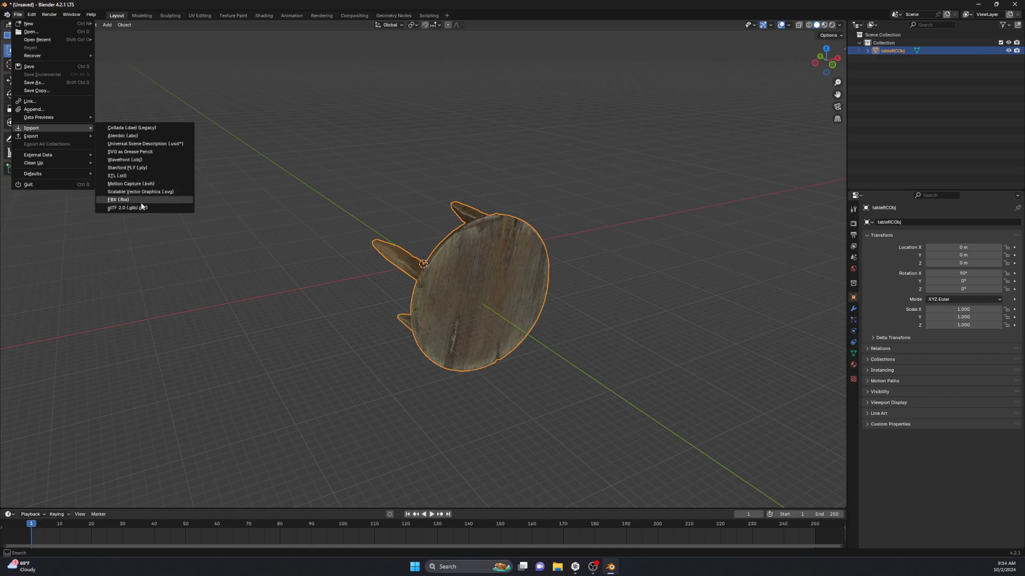
{"action": "left_click", "coordinate": [161, 163]}
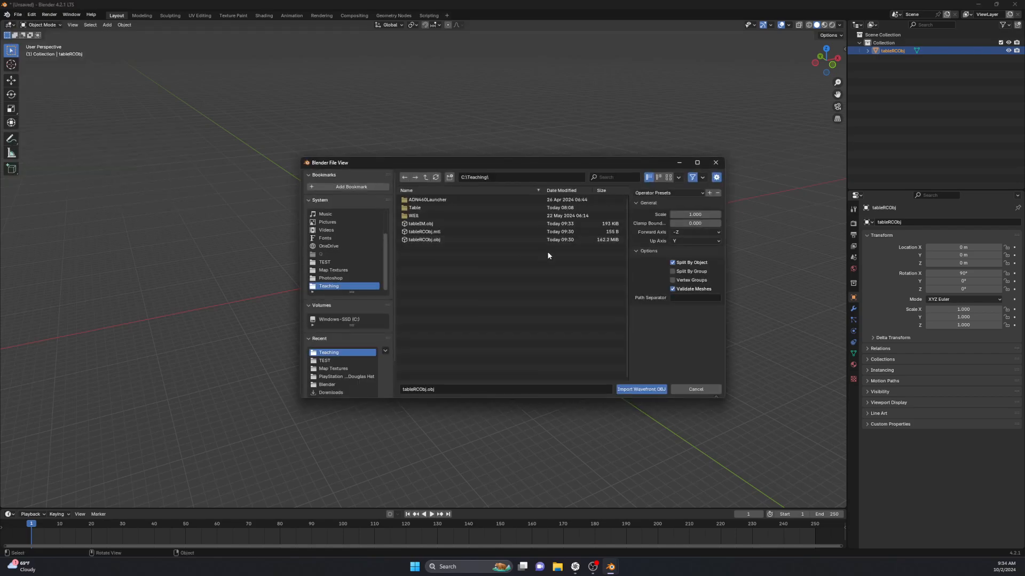
{"action": "left_click", "coordinate": [427, 223]}
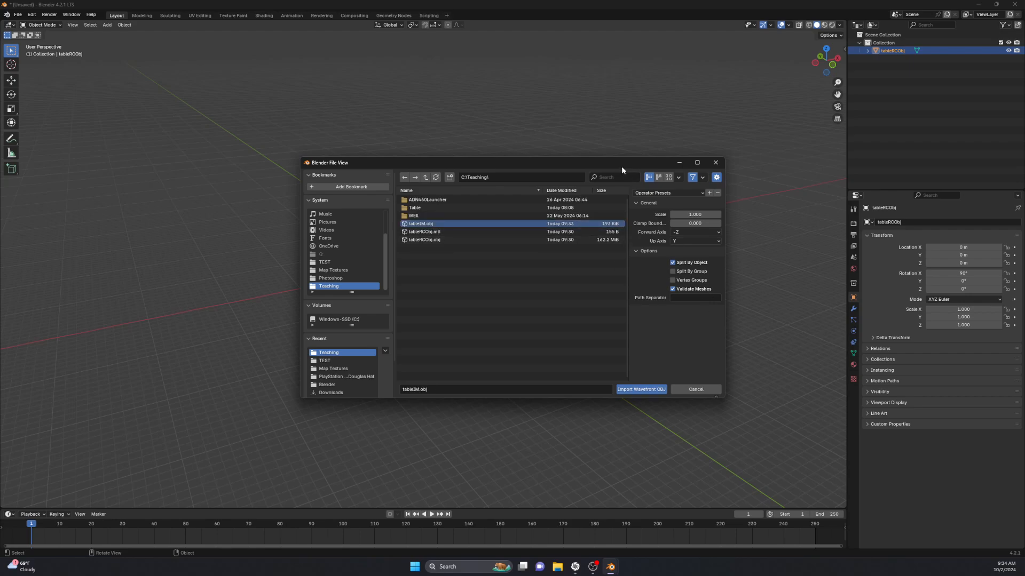
{"action": "left_click_drag", "start_coordinate": [622, 165], "coordinate": [1024, 203]}
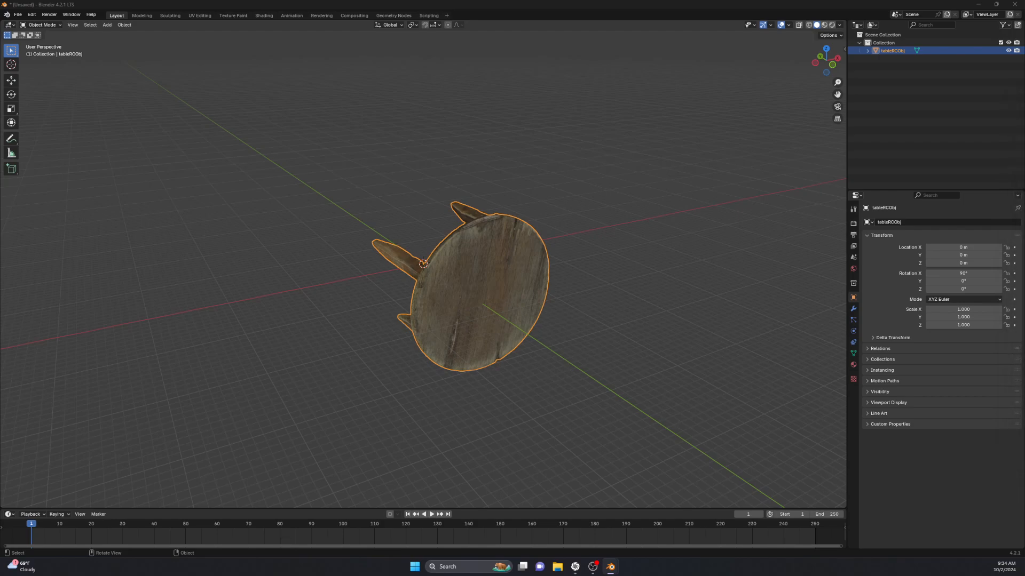
- Set the viewport shading's lighting to MatCap and inspect the overlapping table meshes from below and the side
{"action": "middle_click_drag", "start_coordinate": [547, 315], "coordinate": [623, 282]}
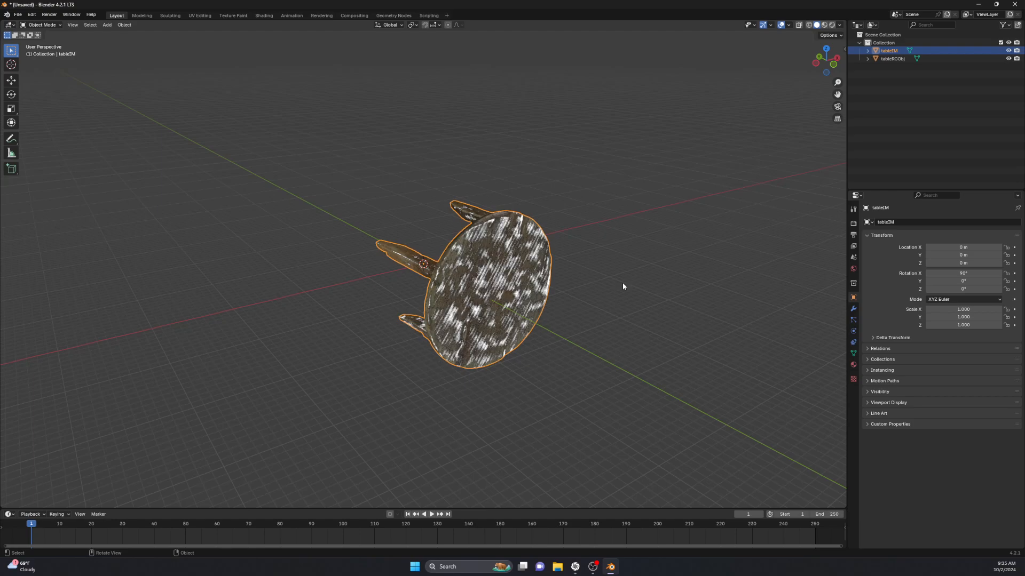
{"action": "scroll", "coordinate": [623, 281], "scroll_direction": "up", "scroll_amount": 1}
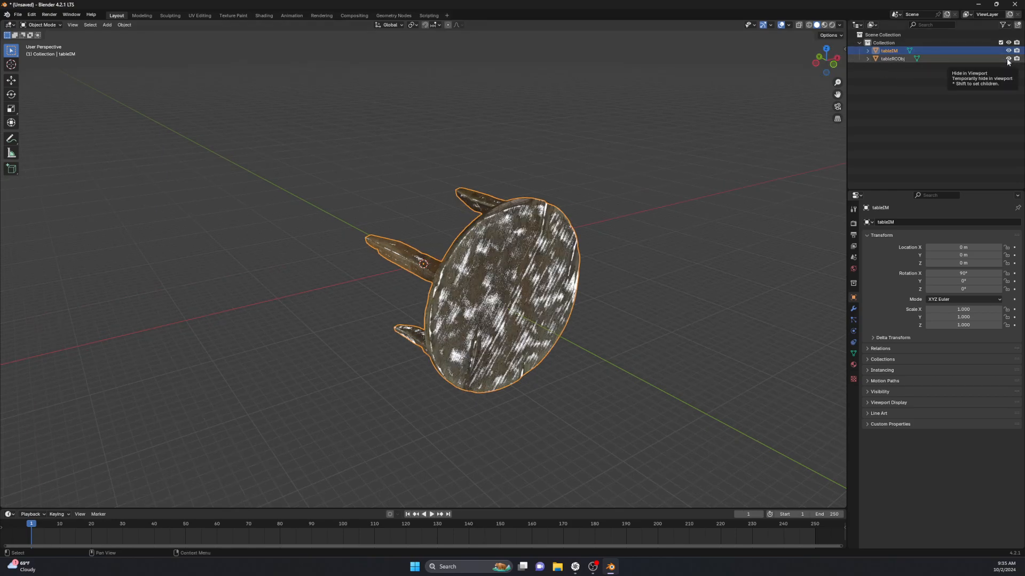
{"action": "left_click", "coordinate": [840, 25]}
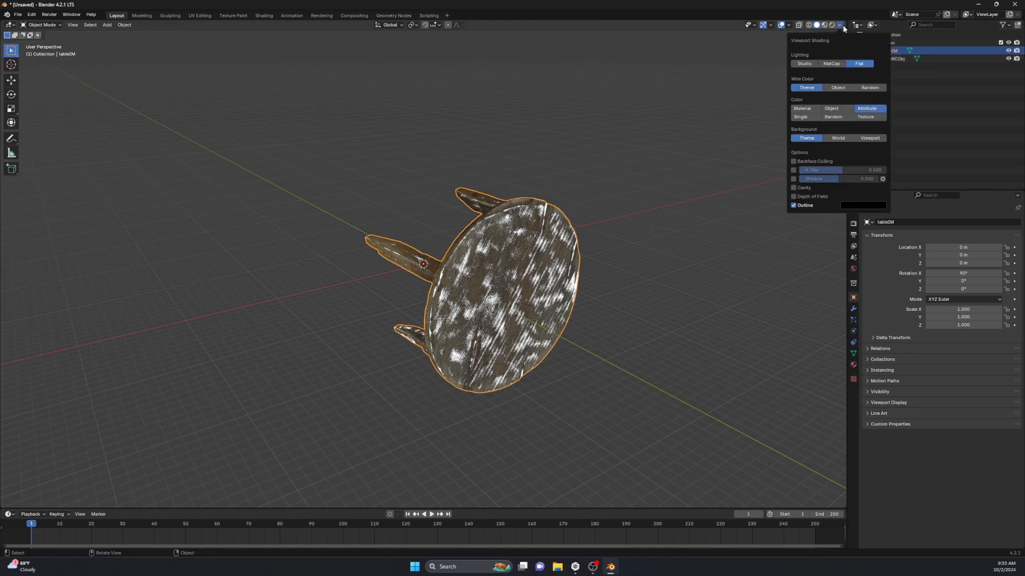
{"action": "left_click", "coordinate": [832, 63]}
{"action": "mouse_move", "coordinate": [764, 229]}
{"action": "middle_mouse_down"}
{"action": "mouse_move", "coordinate": [684, 317]}
{"action": "mouse_move", "coordinate": [701, 280]}
{"action": "mouse_move", "coordinate": [589, 328]}
{"action": "mouse_move", "coordinate": [607, 327]}
{"action": "mouse_move", "coordinate": [589, 349]}
{"action": "mouse_move", "coordinate": [667, 297]}
{"action": "mouse_move", "coordinate": [480, 328]}
{"action": "mouse_move", "coordinate": [390, 314]}
{"action": "mouse_move", "coordinate": [499, 335]}
{"action": "mouse_move", "coordinate": [439, 349]}
{"action": "mouse_move", "coordinate": [416, 311]}
{"action": "mouse_move", "coordinate": [521, 322]}
{"action": "mouse_move", "coordinate": [534, 308]}
{"action": "middle_mouse_up"}
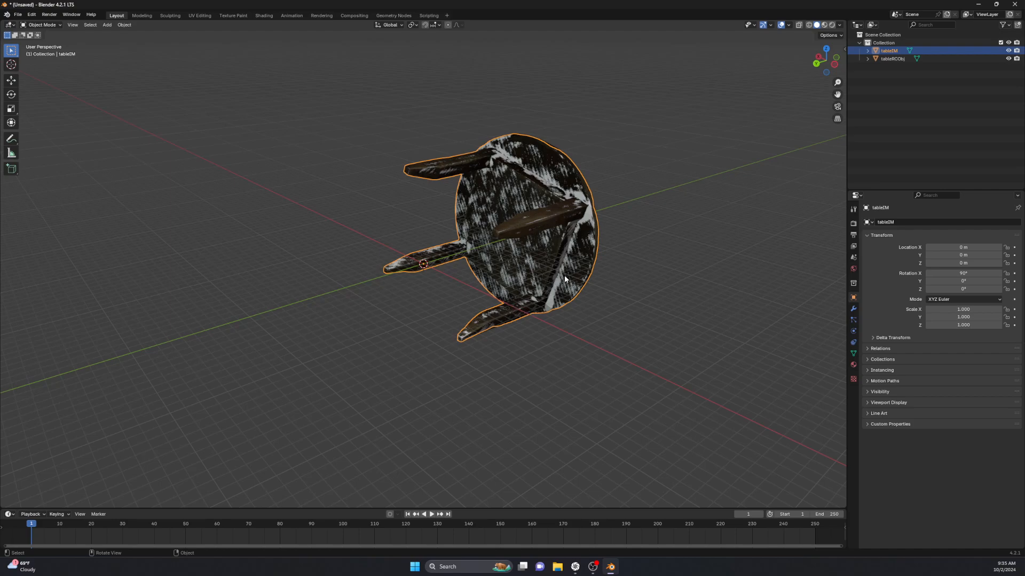
{"action": "mouse_move", "coordinate": [565, 274]}
{"action": "middle_mouse_down"}
{"action": "mouse_move", "coordinate": [526, 271]}
{"action": "mouse_move", "coordinate": [575, 258]}
{"action": "mouse_move", "coordinate": [575, 250]}
{"action": "mouse_move", "coordinate": [603, 318]}
{"action": "mouse_move", "coordinate": [574, 267]}
{"action": "middle_mouse_up"}
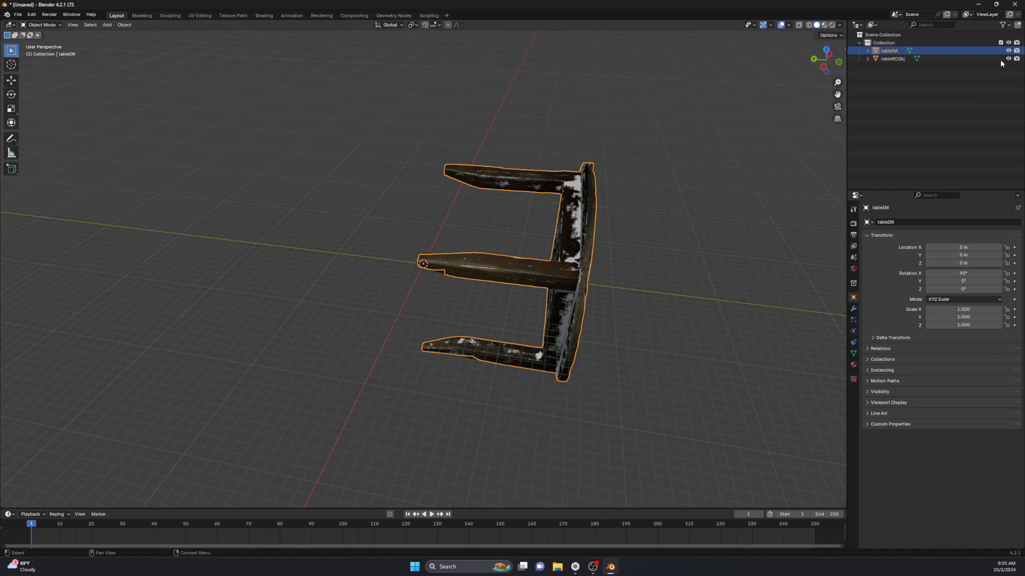
- Hide tableIM and rotate tableRCObj upright in the left orthographic view, to an X rotation of about -1.05°
{"action": "left_click", "coordinate": [945, 60]}
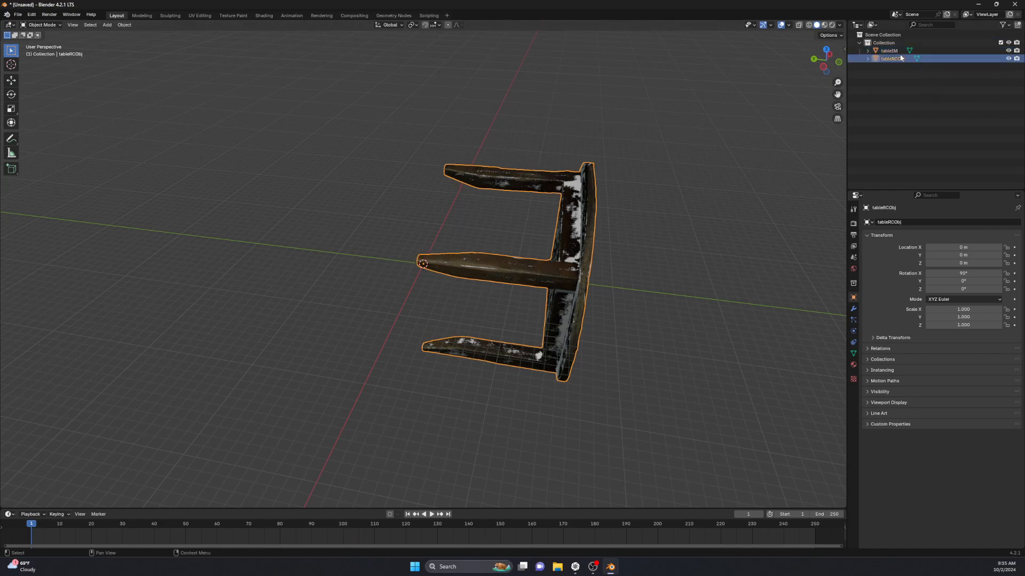
{"action": "left_click", "coordinate": [1008, 50]}
{"action": "middle_click_drag", "start_coordinate": [644, 239], "coordinate": [656, 216]}
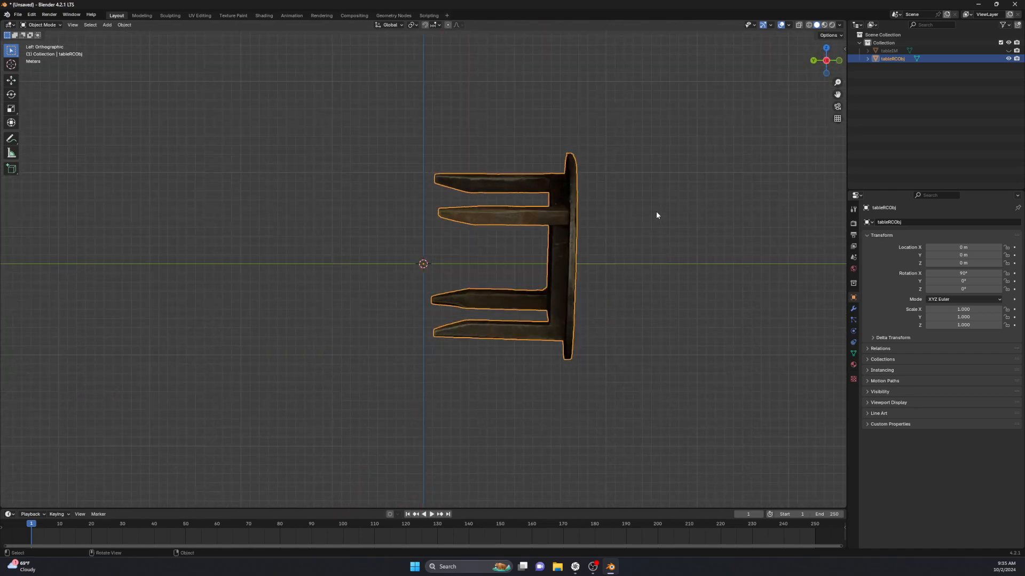
{"action": "key", "text": "r"}
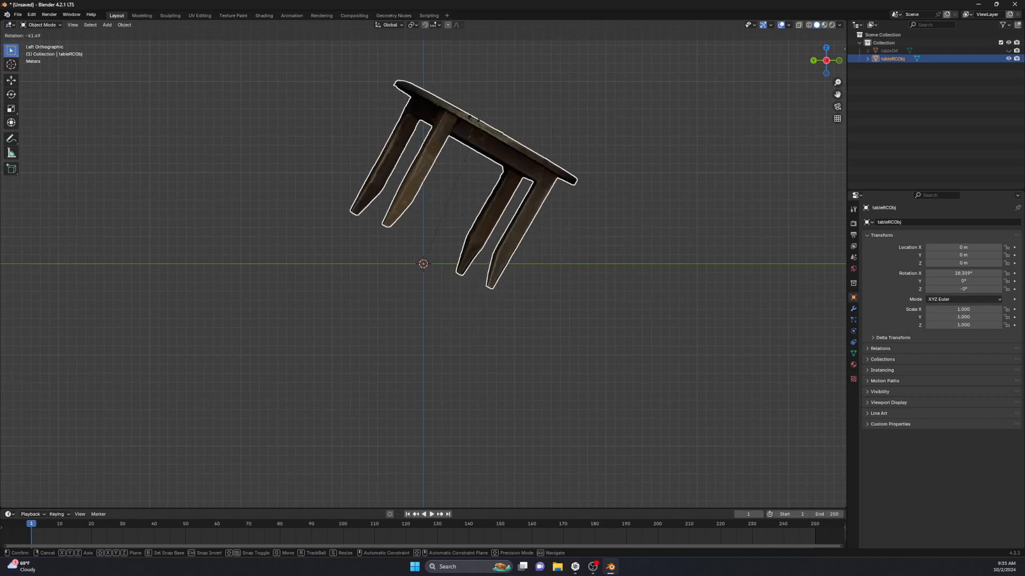
{"action": "left_click", "coordinate": [400, 87]}
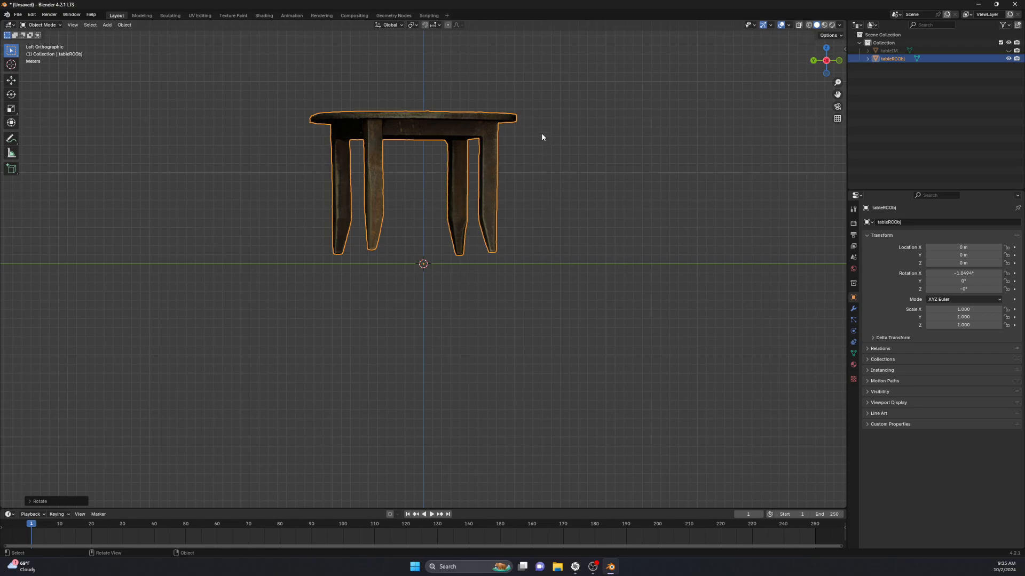
- In top view with X-ray on, rotate tableRCObj about global Z by about -15.5° to square its legs with the axes
{"action": "middle_click_drag", "start_coordinate": [542, 137], "coordinate": [543, 243]}
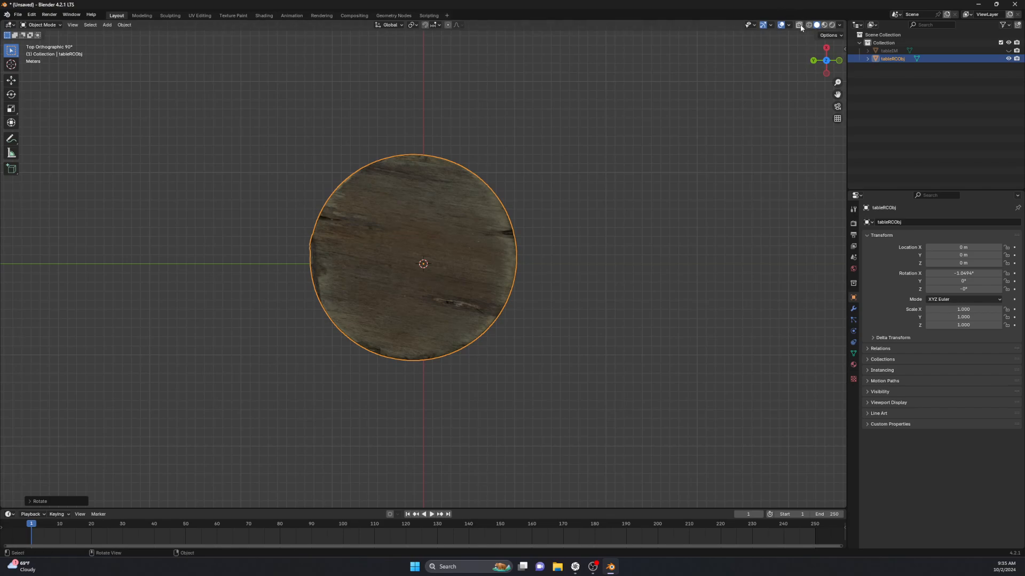
{"action": "left_click", "coordinate": [799, 26]}
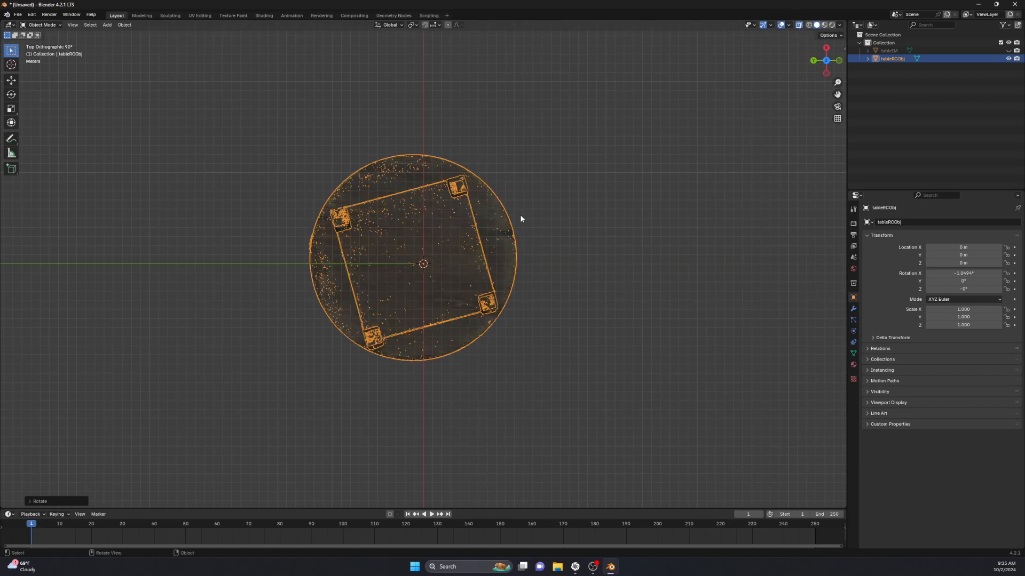
{"action": "key", "text": "r"}
{"action": "key", "text": "z"}
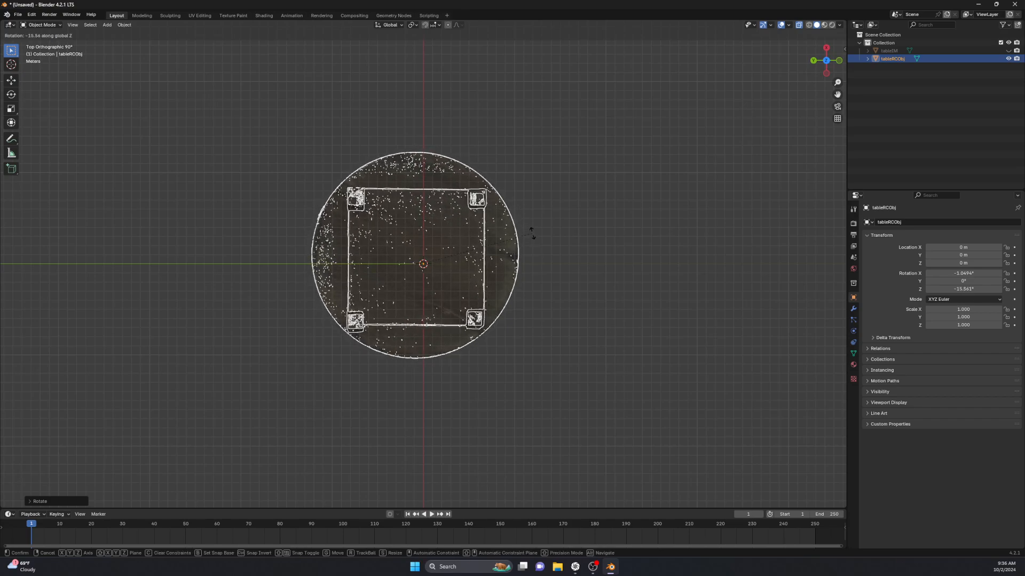
{"action": "left_click", "coordinate": [532, 234]}
- Level tableRCObj with small rotations in the front and right views, to about -1.12° X and -1.61° Y, and turn X-ray off
{"action": "middle_click_drag", "start_coordinate": [701, 159], "coordinate": [582, 229], "text": "alt"}
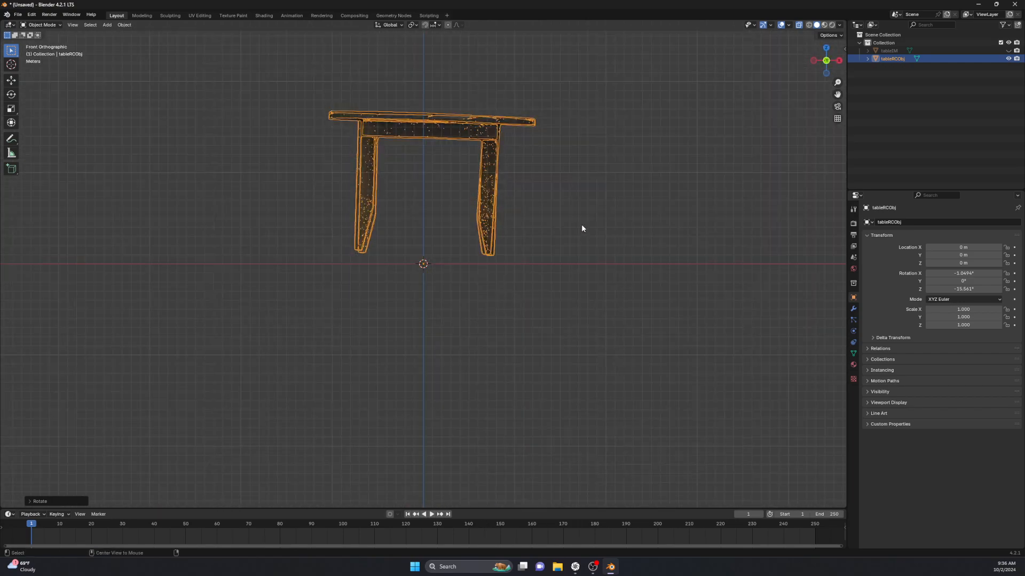
{"action": "key", "text": "r"}
{"action": "left_click", "coordinate": [603, 184]}
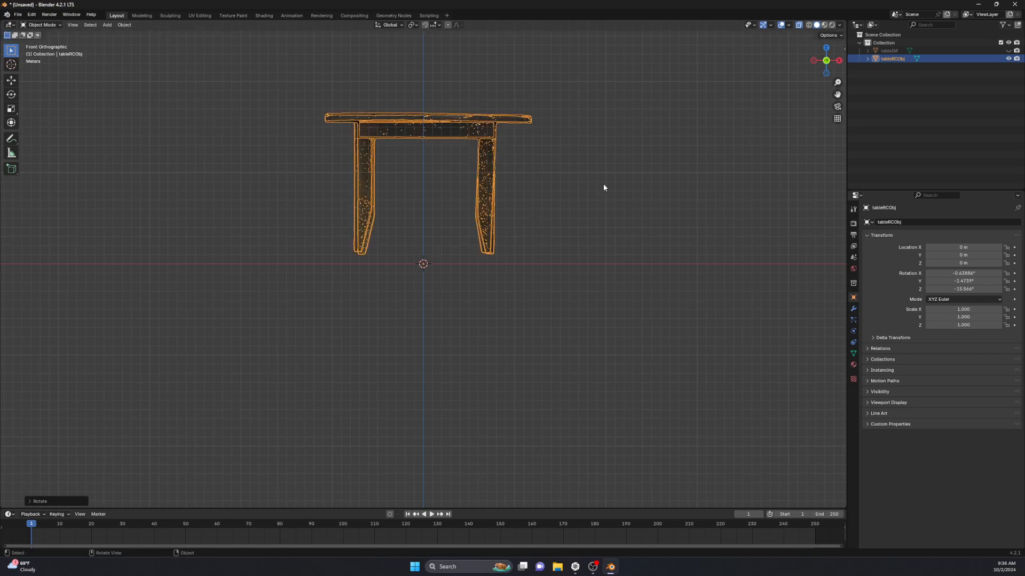
{"action": "middle_click_drag", "start_coordinate": [603, 184], "coordinate": [498, 208], "text": "alt"}
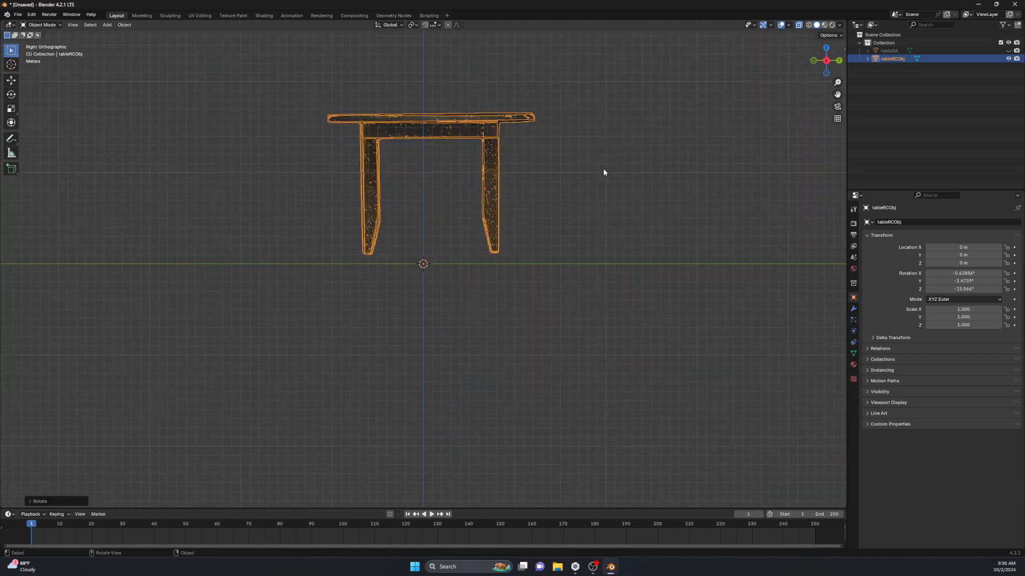
{"action": "key", "text": "r"}
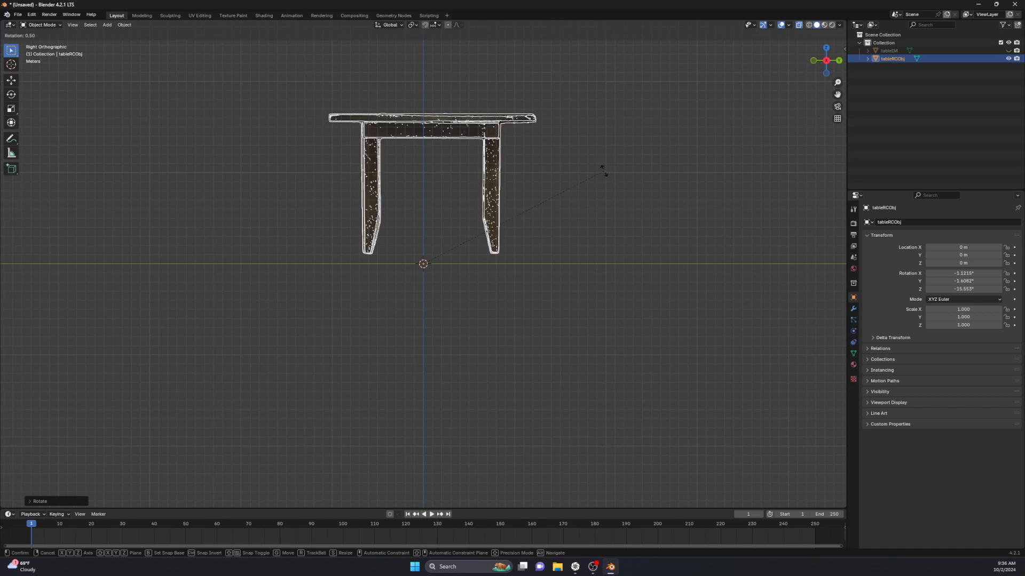
{"action": "left_click", "coordinate": [604, 170]}
{"action": "middle_click_drag", "start_coordinate": [606, 174], "coordinate": [618, 208]}
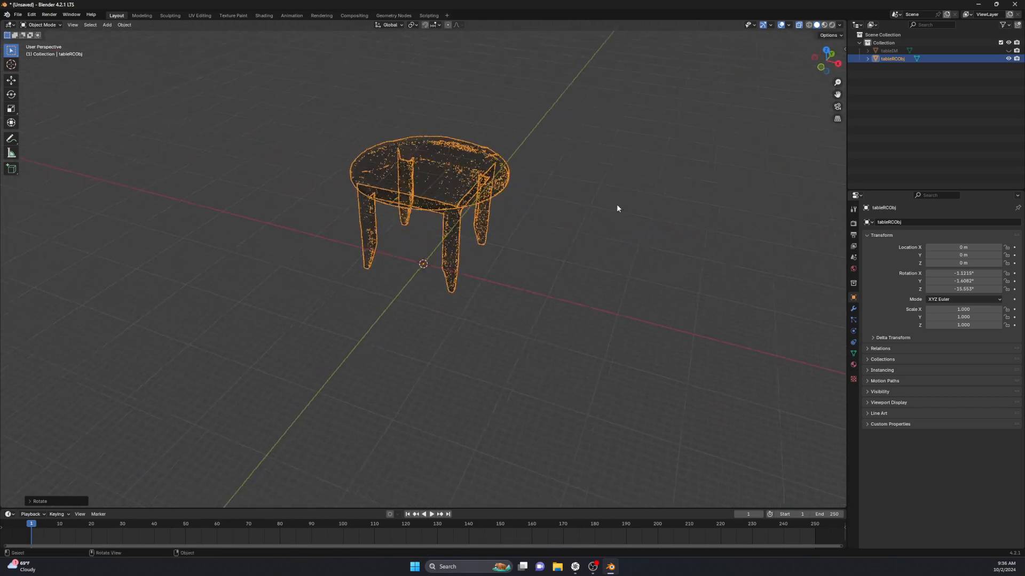
{"action": "left_click", "coordinate": [799, 25]}
{"action": "middle_click_drag", "start_coordinate": [574, 273], "coordinate": [730, 140]}
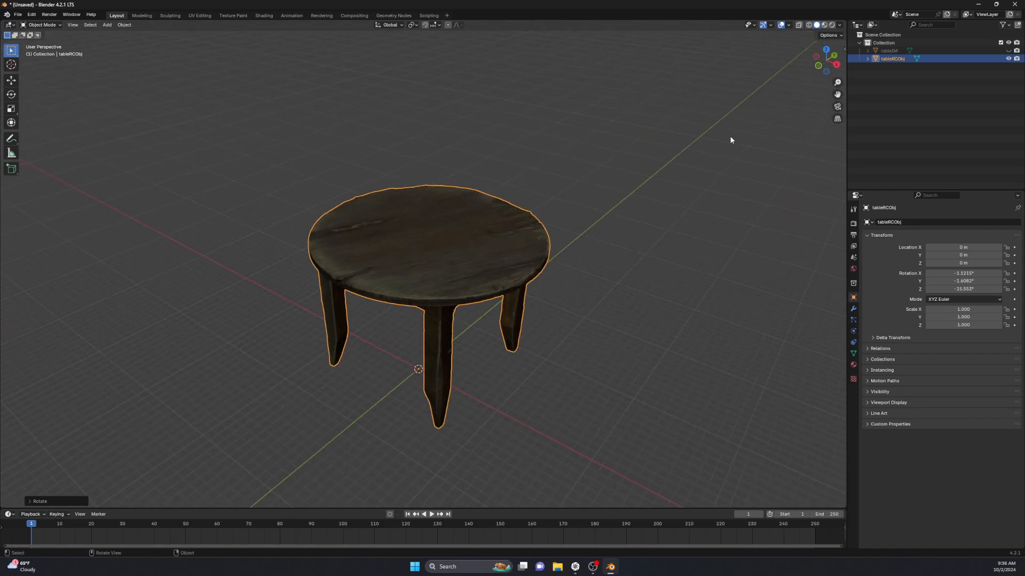
- Show the transform values in the viewport and unhide tableIM to compare both tables' rotations
{"action": "key", "text": "n"}
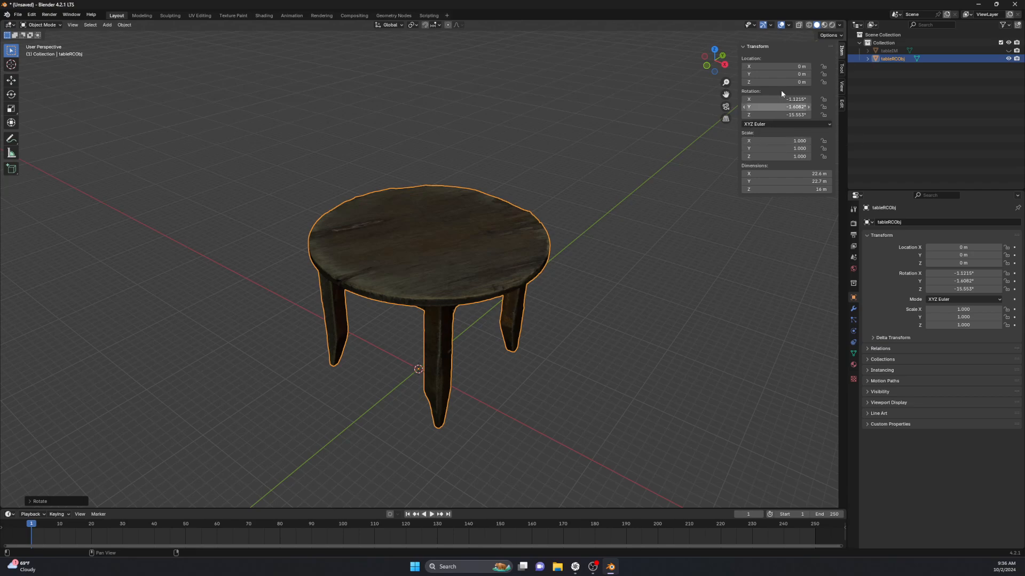
{"action": "left_click", "coordinate": [1008, 50]}
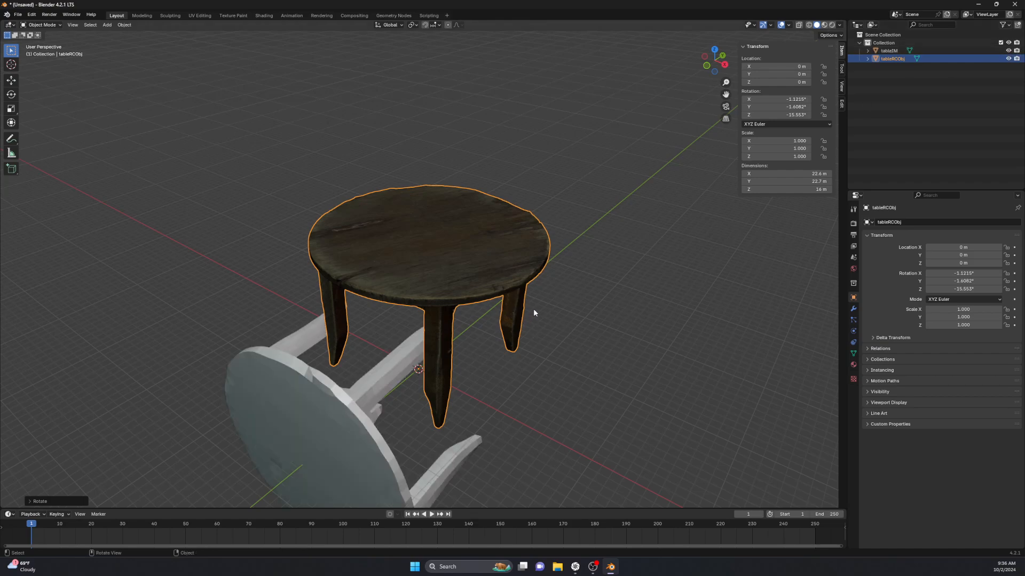
{"action": "left_click", "coordinate": [356, 403]}
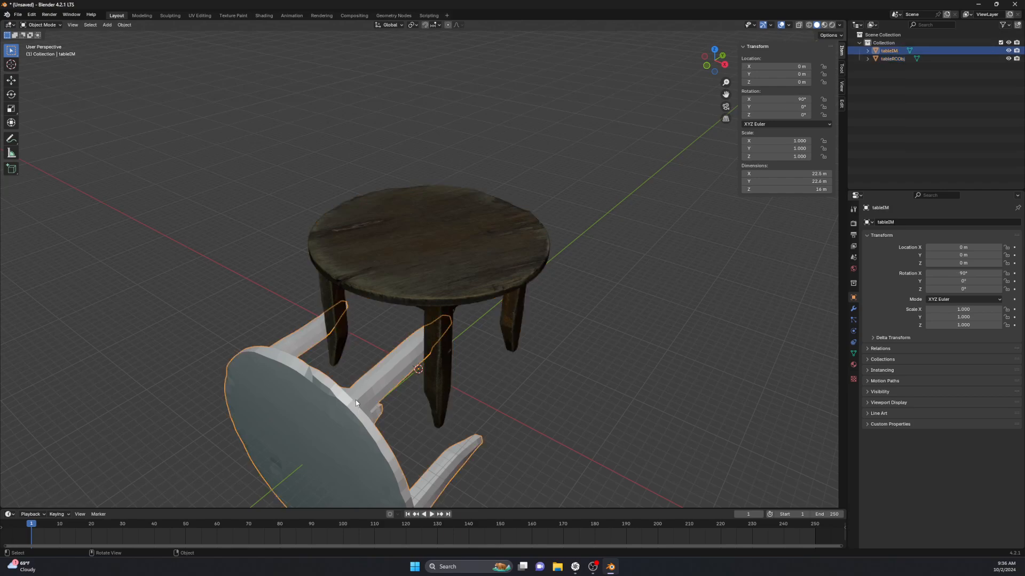
{"action": "left_click", "coordinate": [487, 243]}
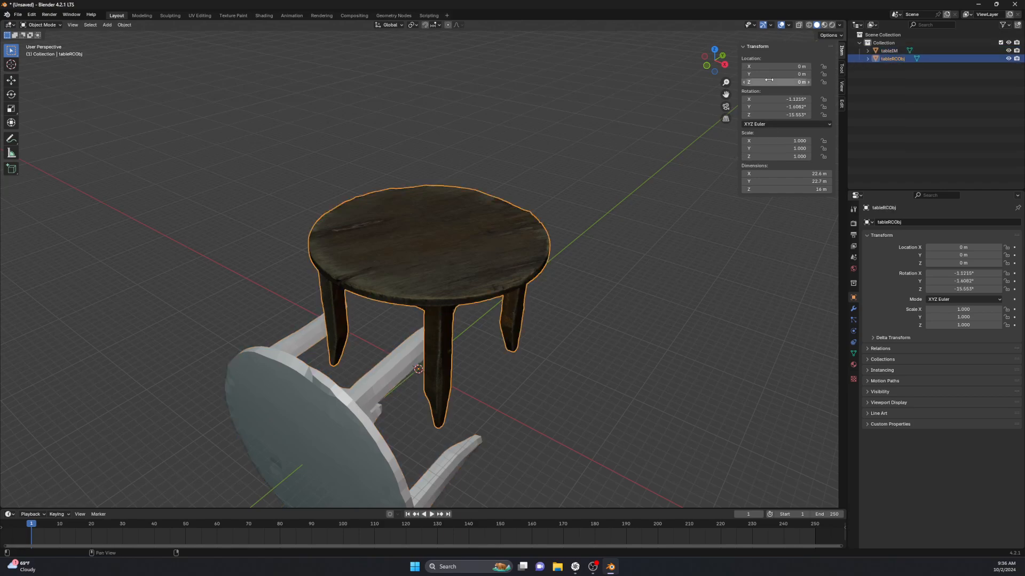
- Copy the X rotation of -1.1215° from tableRCObj to tableIM
{"action": "right_click", "coordinate": [775, 100]}
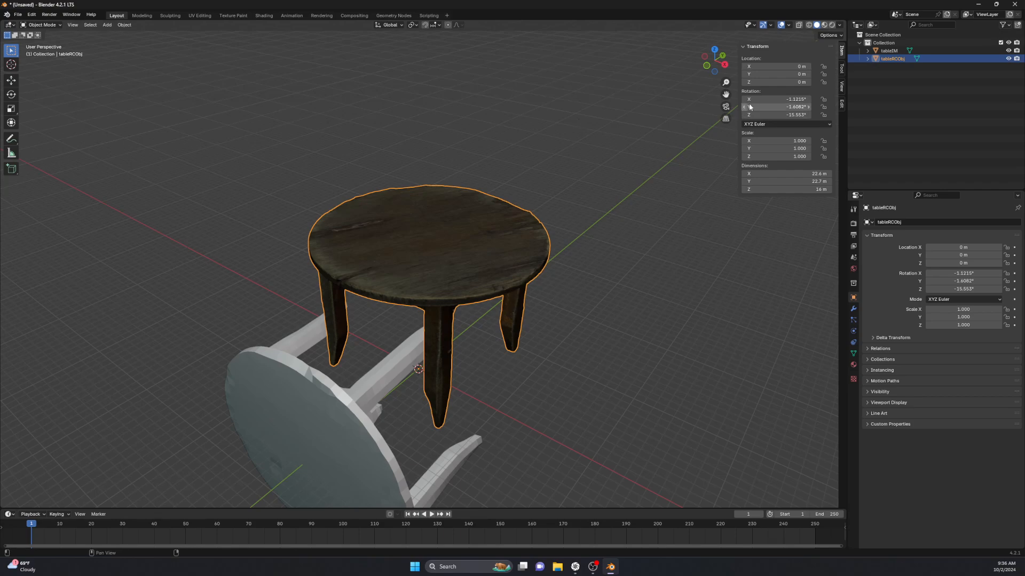
{"action": "left_click", "coordinate": [776, 99]}
{"action": "key", "text": "ctrl+c"}
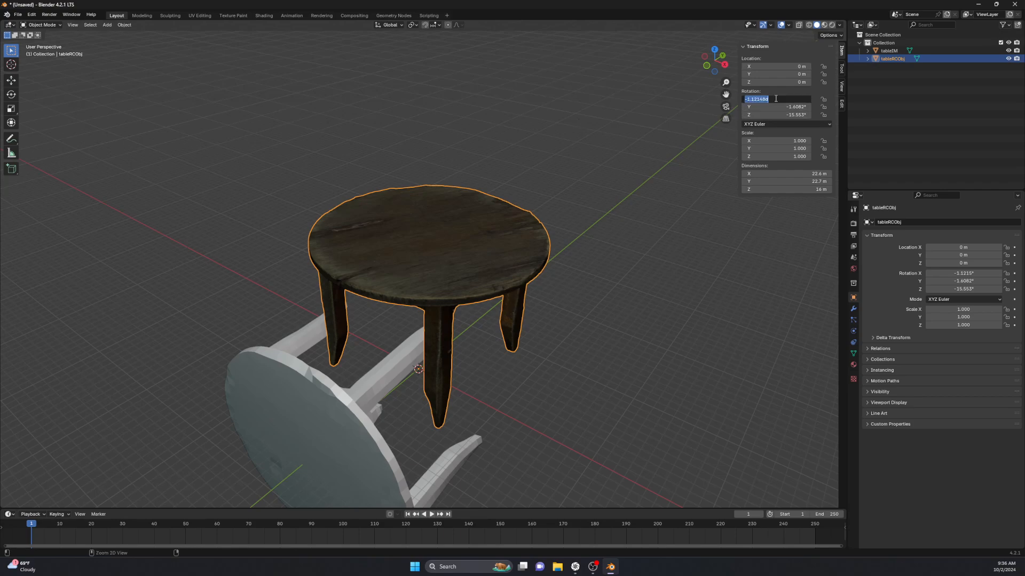
{"action": "left_click", "coordinate": [361, 415]}
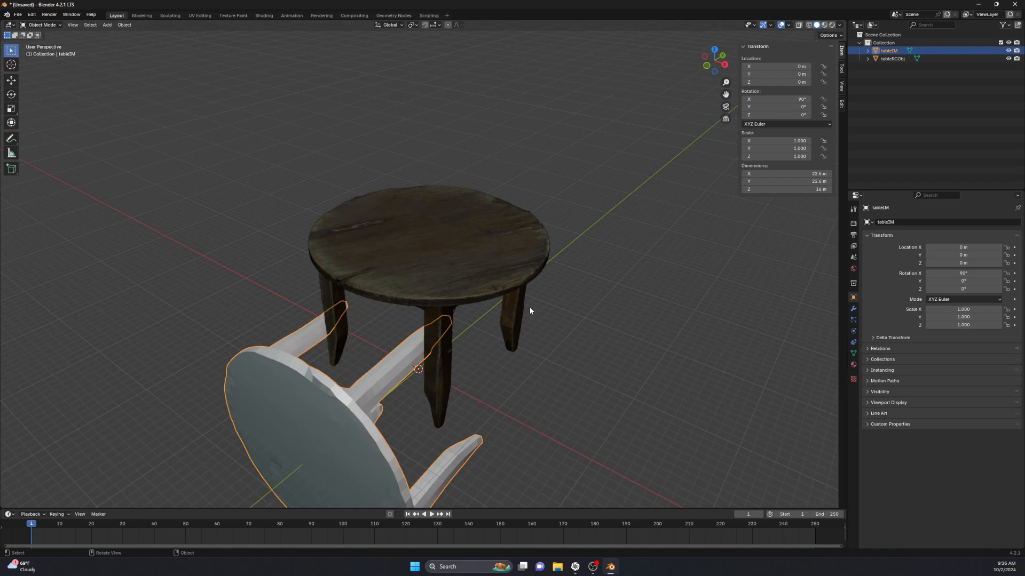
{"action": "left_click", "coordinate": [775, 99]}
{"action": "key", "text": "ctrl+v"}
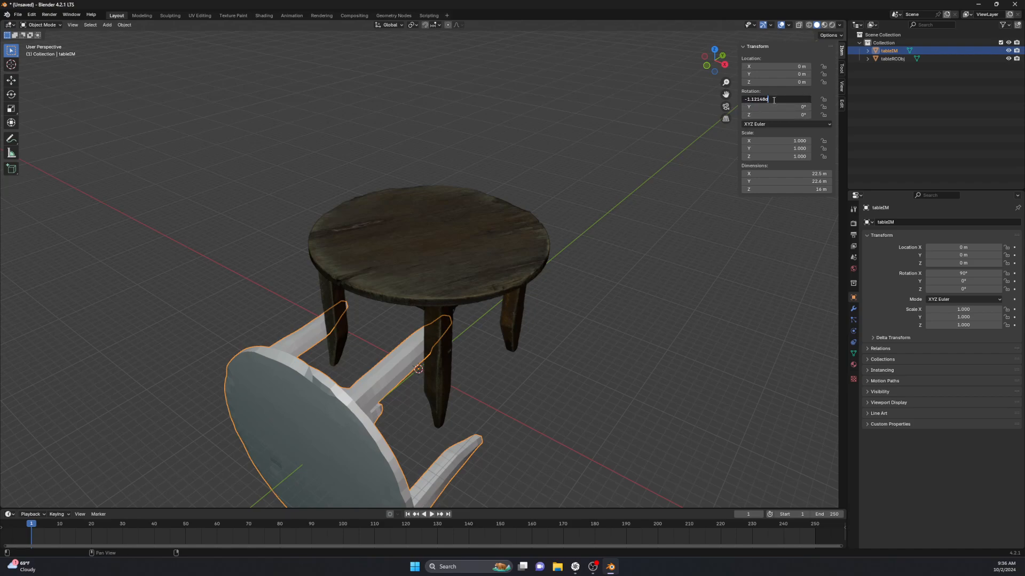
{"action": "key", "text": "Return"}
- Copy the Y rotation of -1.6082° from tableRCObj to tableIM
{"action": "left_click", "coordinate": [491, 252]}
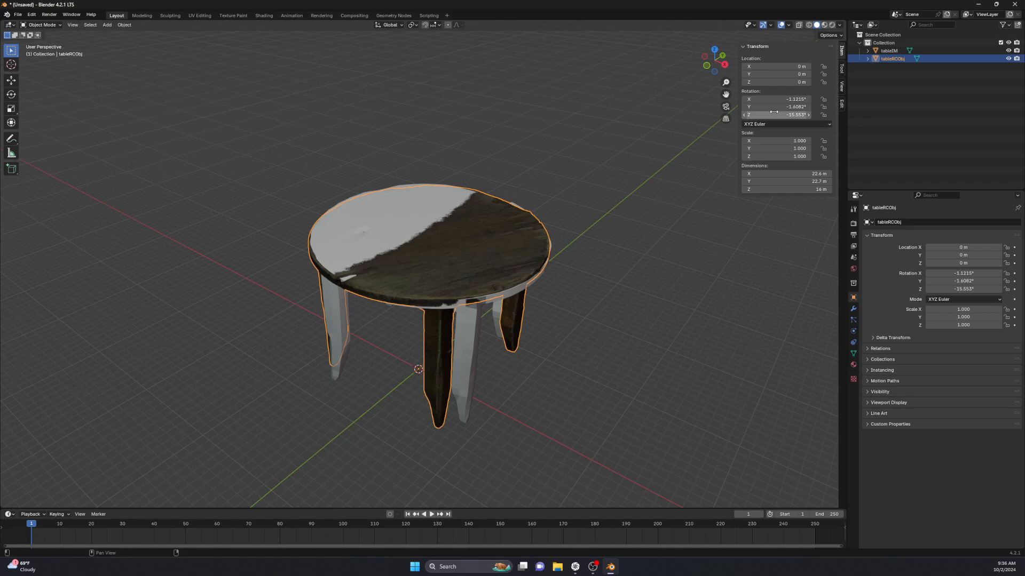
{"action": "double_click", "coordinate": [772, 107]}
{"action": "key", "text": "ctrl+c"}
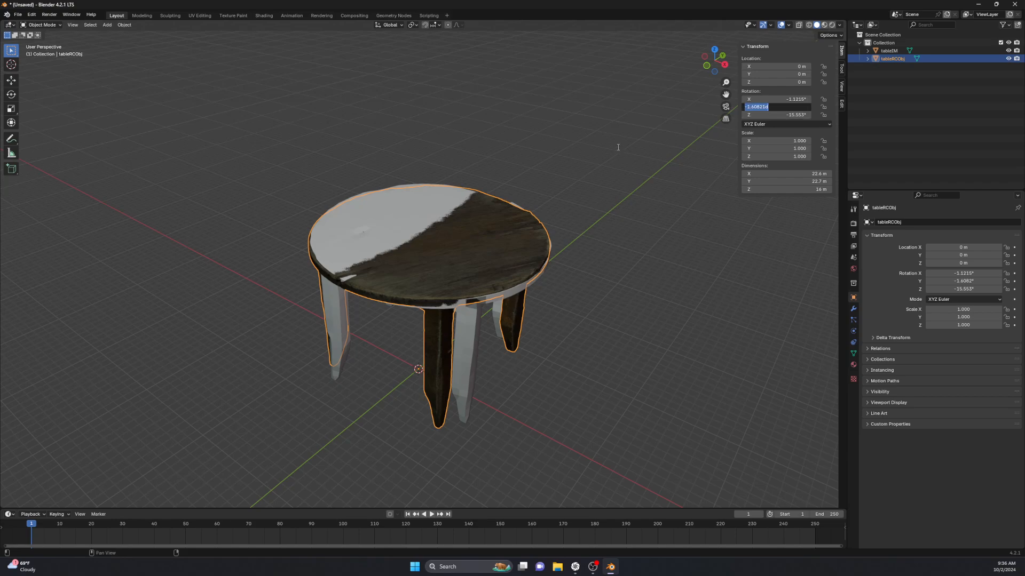
{"action": "key", "text": "Escape"}
{"action": "left_click", "coordinate": [402, 212]}
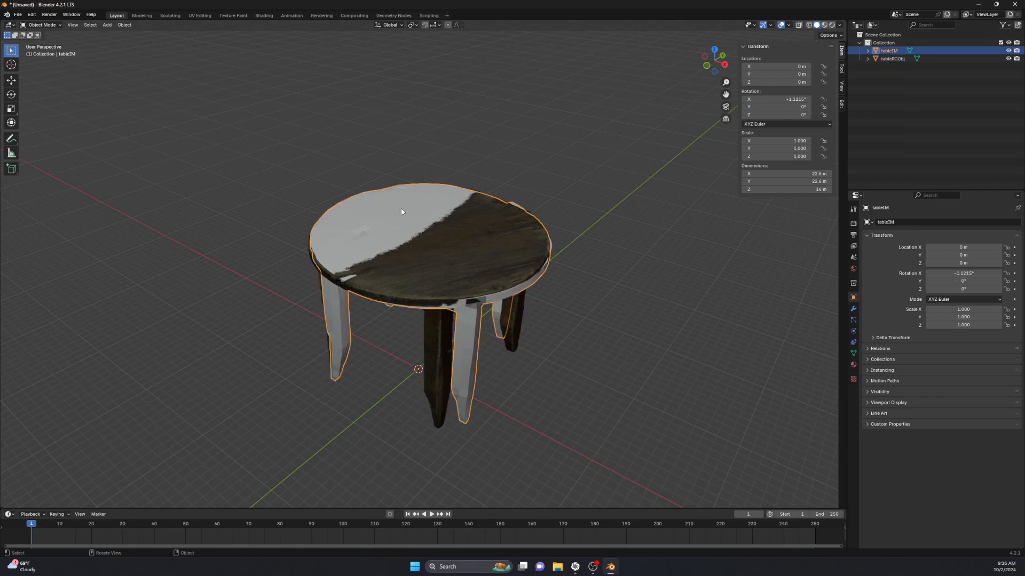
{"action": "double_click", "coordinate": [775, 106]}
{"action": "key", "text": "ctrl+v"}
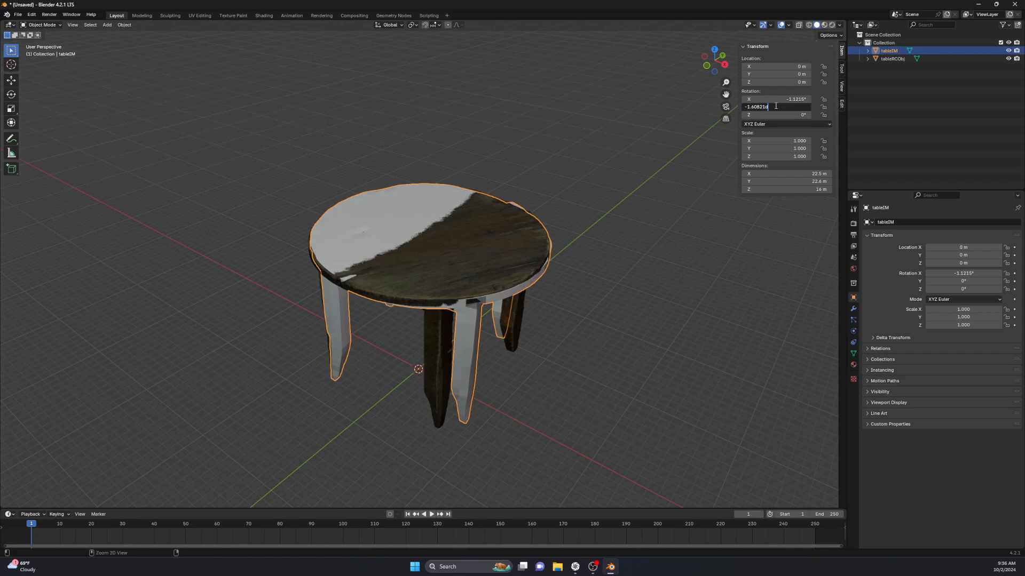
{"action": "key", "text": "Return"}
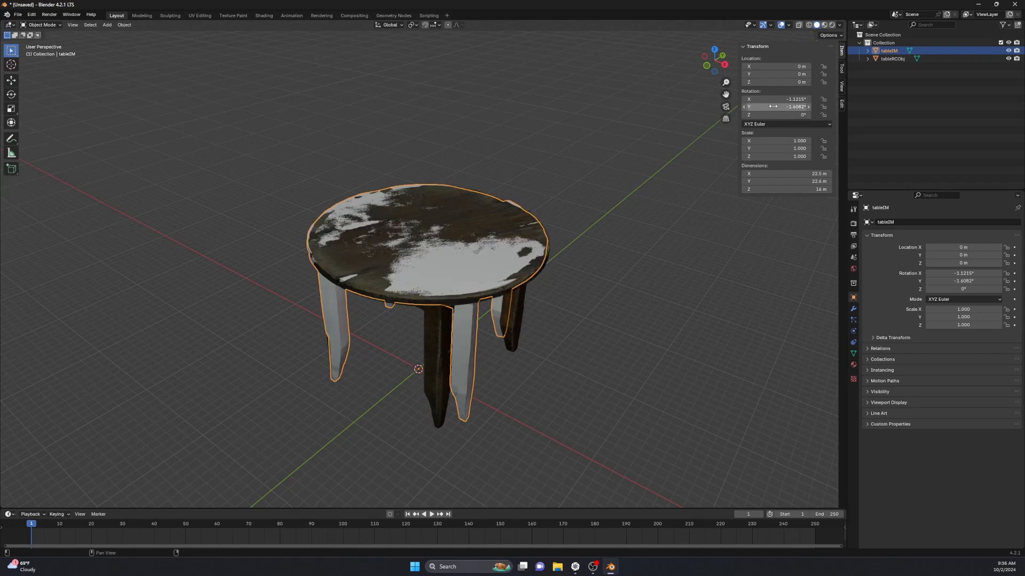
- Copy the Z rotation of -15.553° from tableRCObj to tableIM
{"action": "left_click", "coordinate": [441, 328]}
{"action": "double_click", "coordinate": [778, 115]}
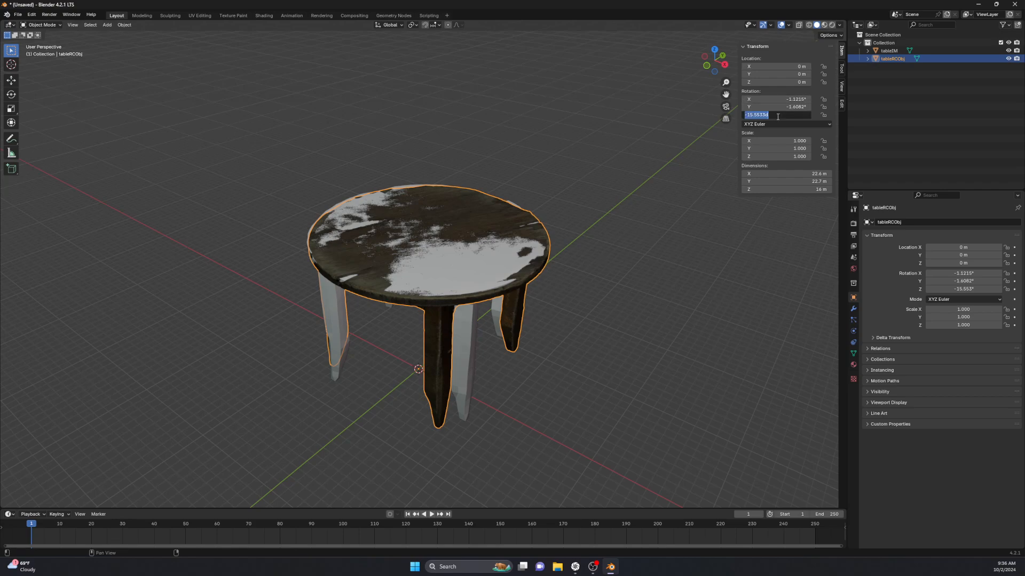
{"action": "key", "text": "ctrl+c"}
{"action": "key", "text": "Return"}
{"action": "left_click", "coordinate": [434, 279]}
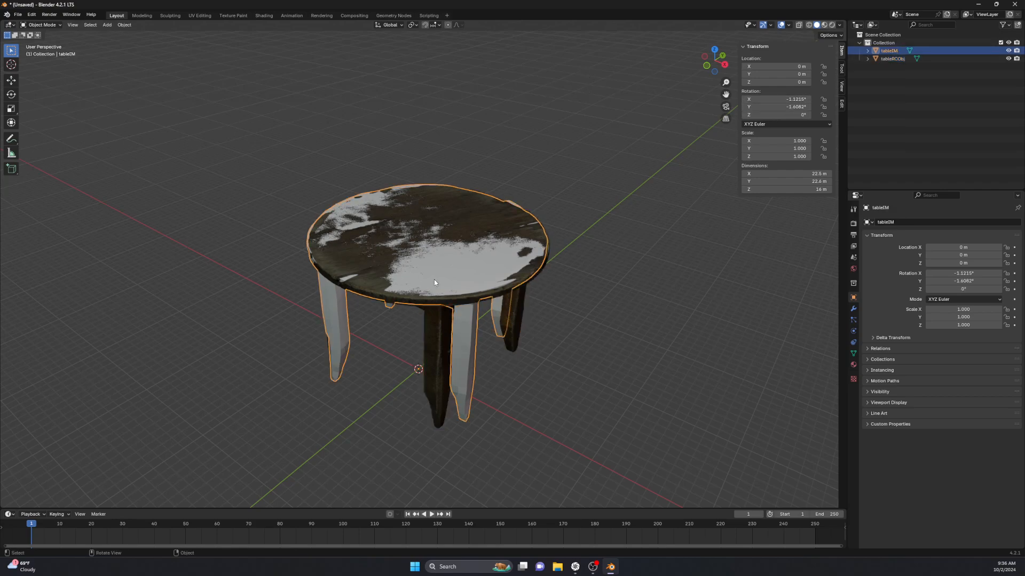
{"action": "double_click", "coordinate": [764, 115]}
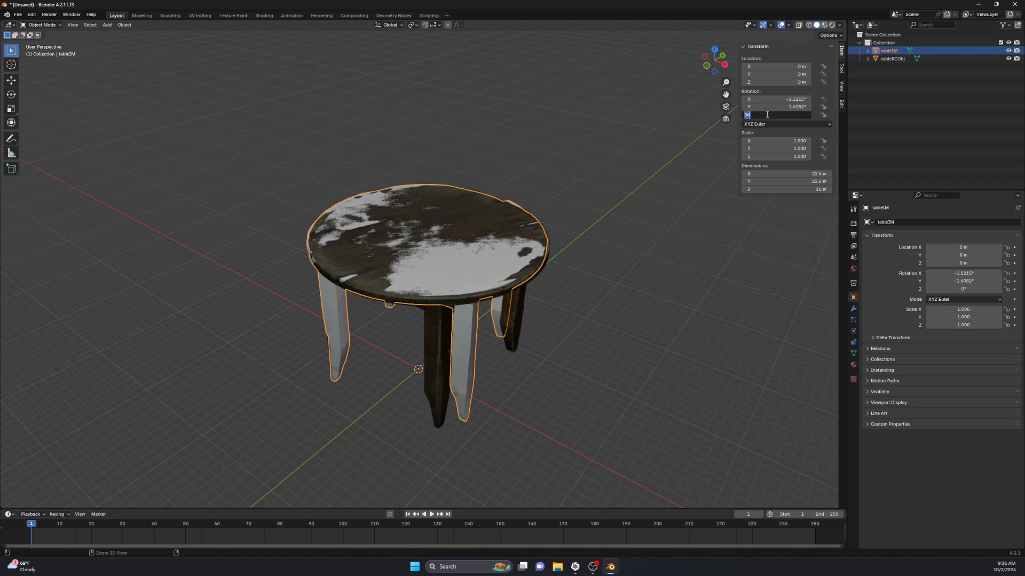
{"action": "key", "text": "ctrl+v"}
{"action": "key", "text": "Return"}
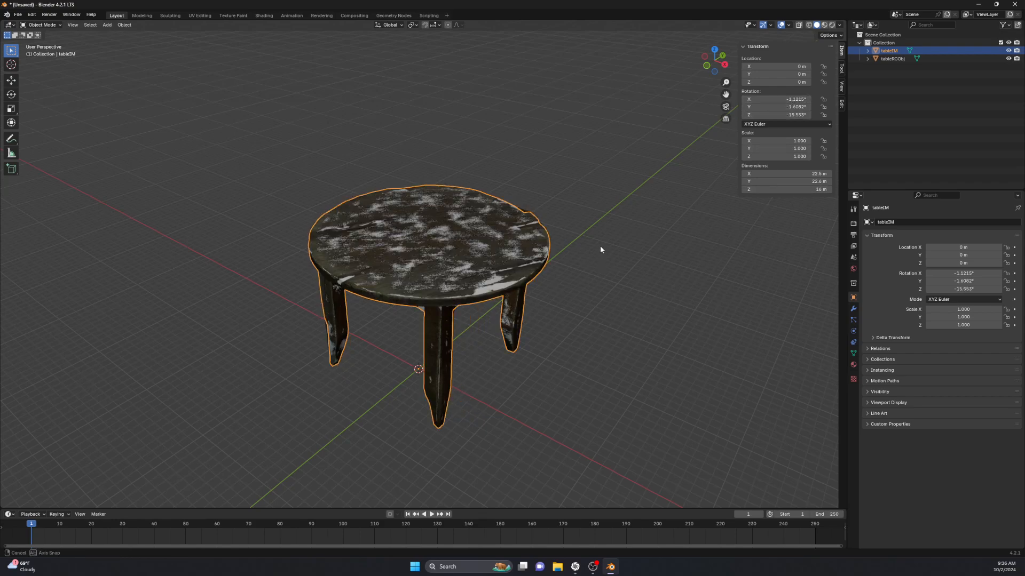
- Apply the rotation of tableIM and of tableRCObj so both objects' rotation values are reset
{"action": "middle_click_drag", "start_coordinate": [601, 249], "coordinate": [635, 211]}
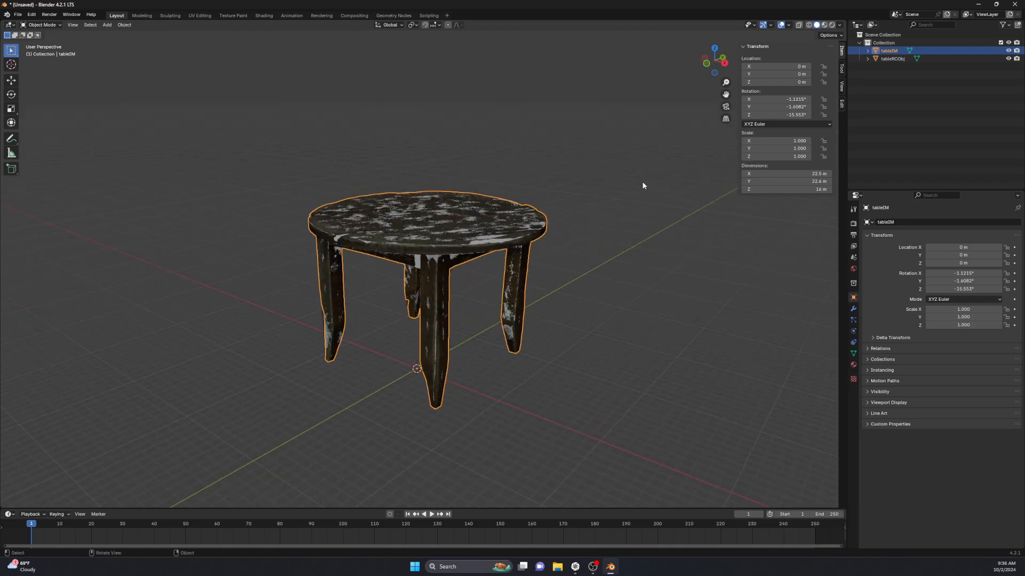
{"action": "key", "text": "ctrl+a"}
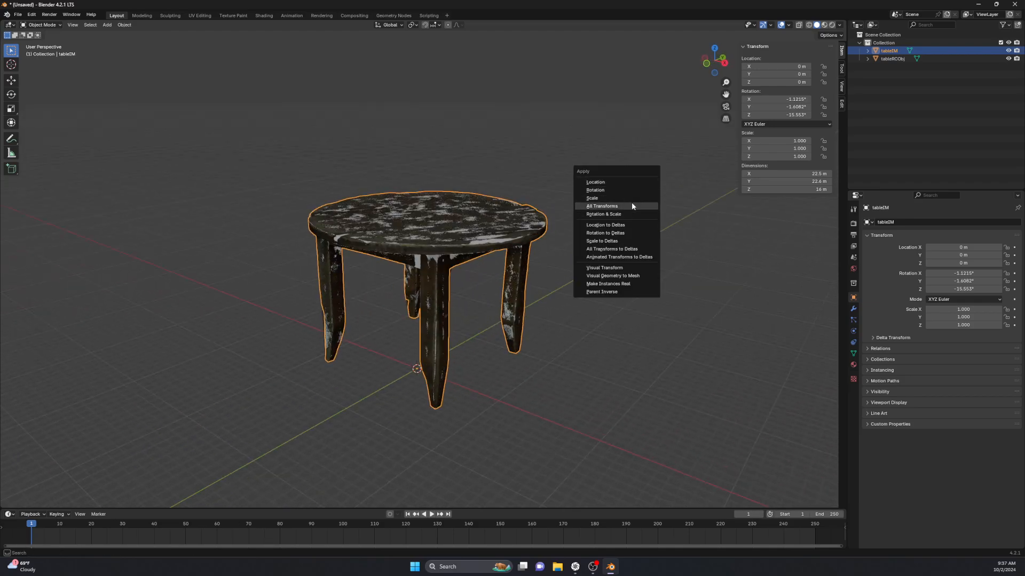
{"action": "left_click", "coordinate": [632, 191]}
{"action": "left_click", "coordinate": [901, 60]}
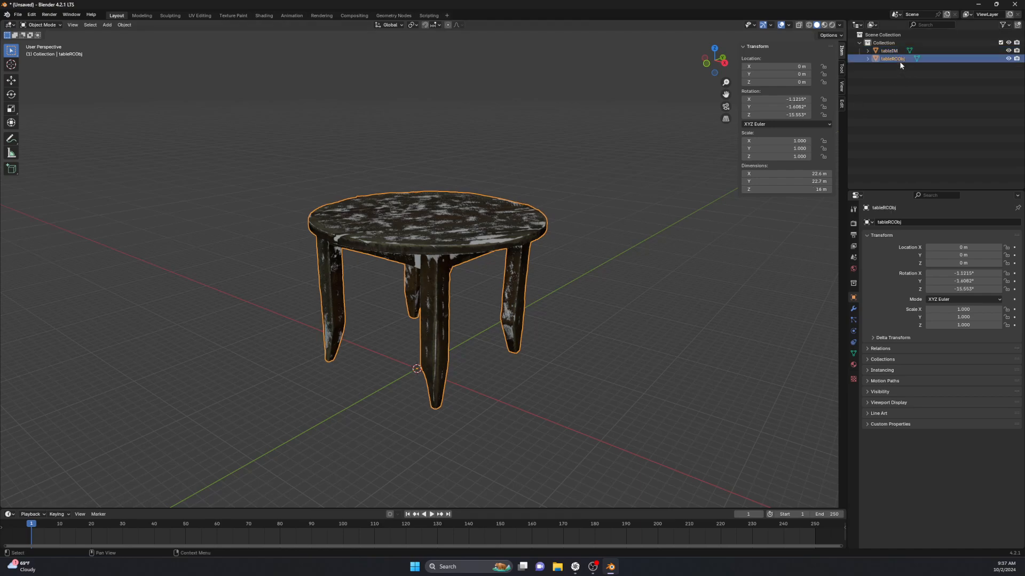
{"action": "key", "text": "ctrl+a"}
{"action": "left_click", "coordinate": [554, 223]}
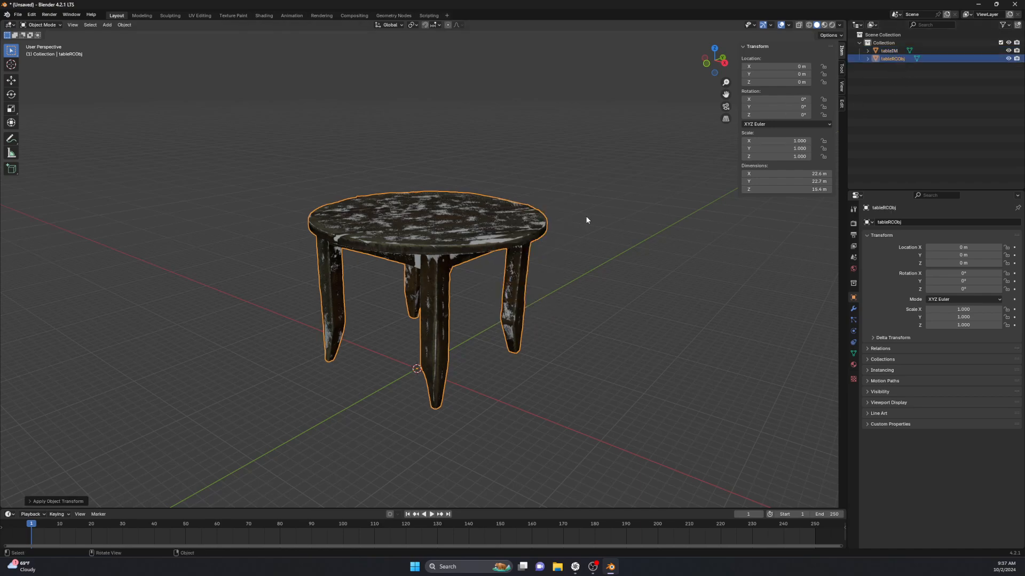
{"action": "mouse_move", "coordinate": [597, 214]}
{"action": "middle_mouse_down"}
{"action": "mouse_move", "coordinate": [508, 197]}
{"action": "mouse_move", "coordinate": [579, 213]}
{"action": "middle_mouse_up"}
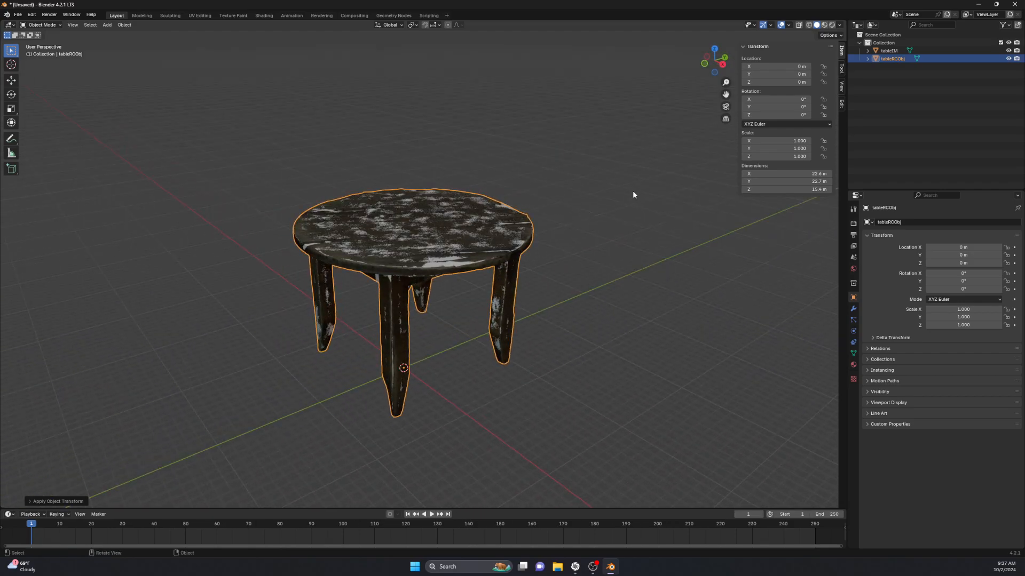
- Hide tableRCObj and make tableIM the selected object
{"action": "left_click", "coordinate": [1008, 58]}
{"action": "left_click", "coordinate": [889, 50]}
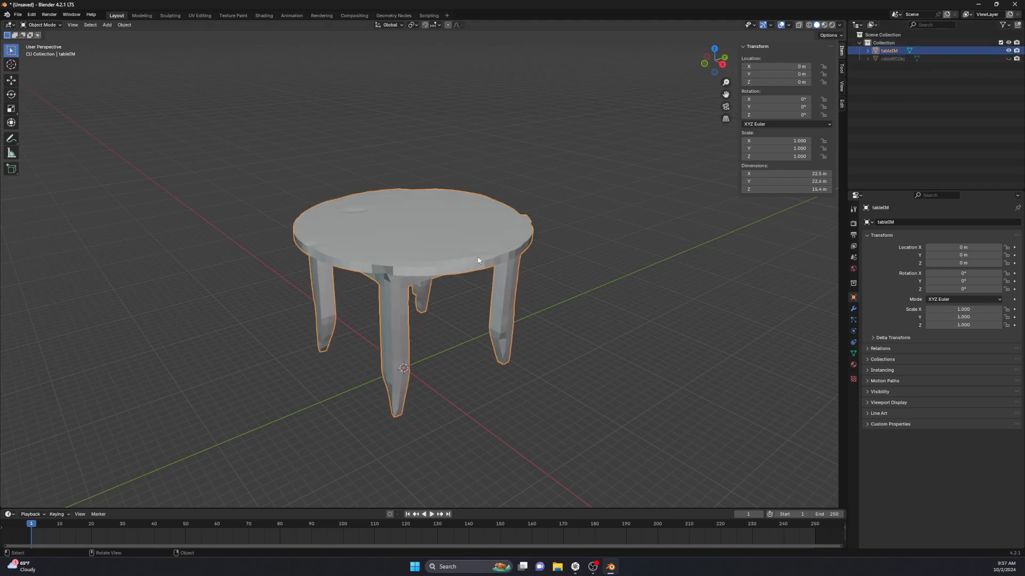
{"action": "middle_click_drag", "start_coordinate": [480, 282], "coordinate": [500, 250]}
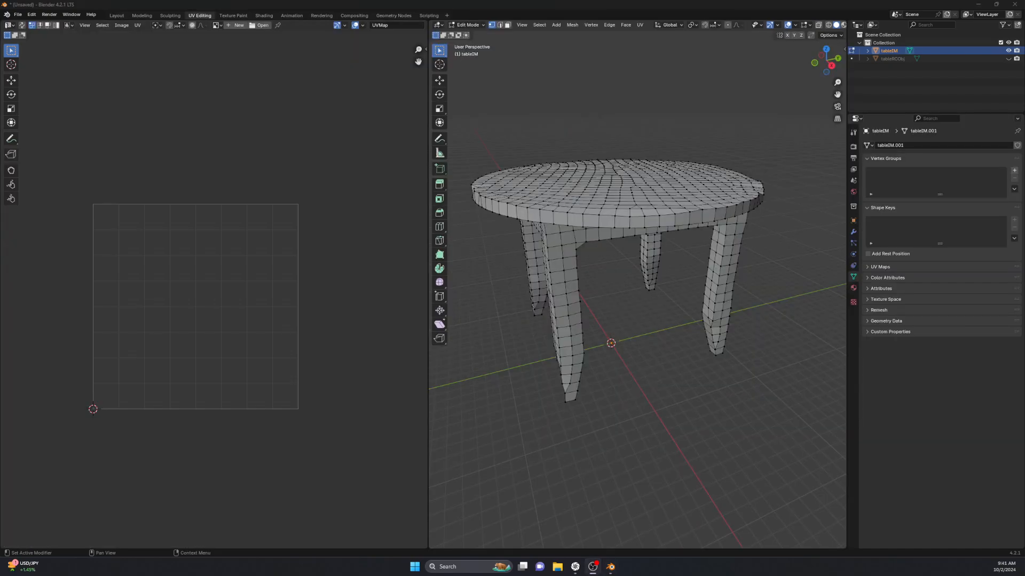
- Select tableIM's entire linked mesh to check its UV layout, and return to the Layout workspace
{"action": "mouse_move", "coordinate": [681, 242]}
{"action": "middle_mouse_down"}
{"action": "mouse_move", "coordinate": [689, 274]}
{"action": "mouse_move", "coordinate": [686, 256]}
{"action": "middle_mouse_up"}
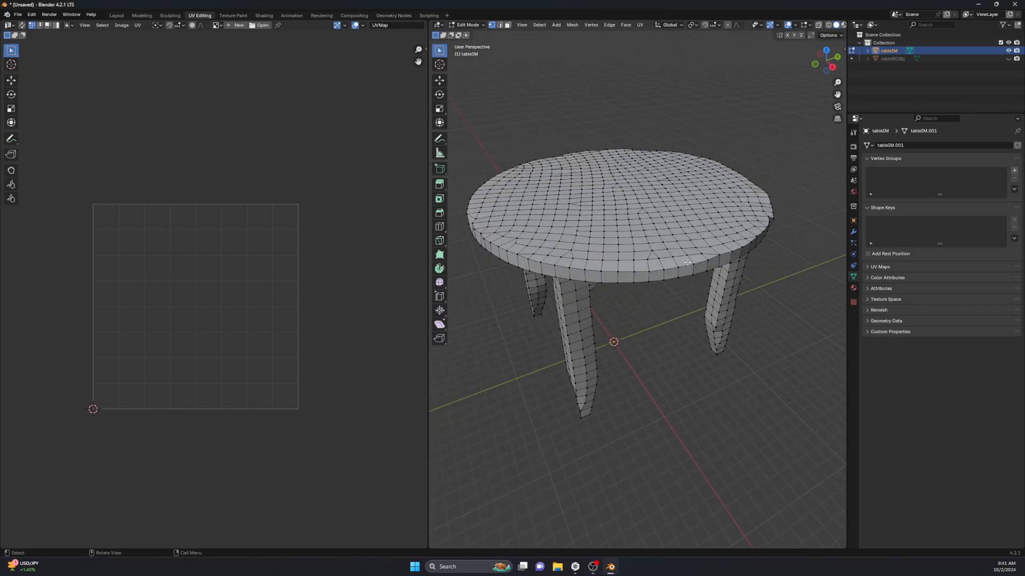
{"action": "key", "text": "l"}
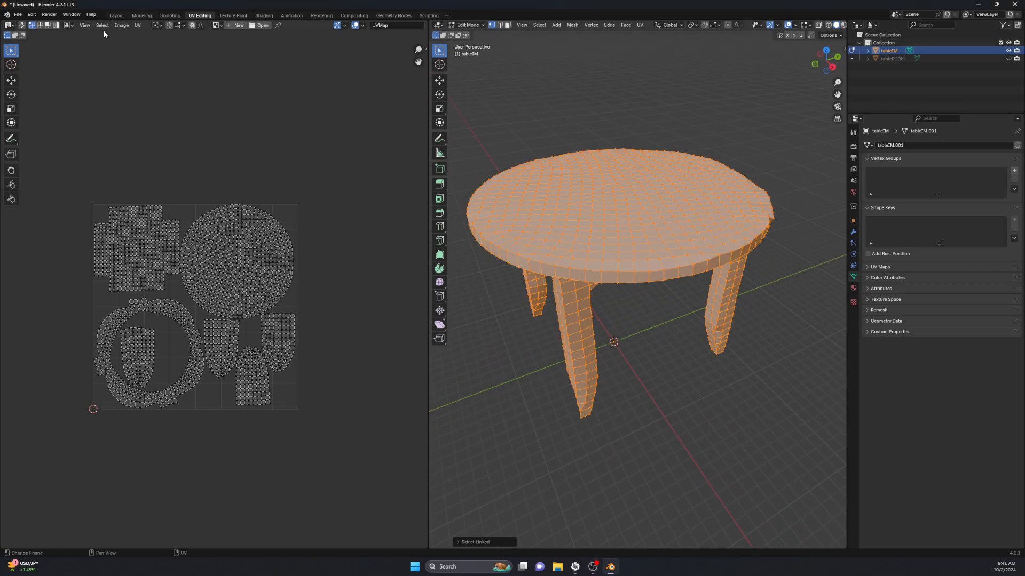
{"action": "left_click", "coordinate": [116, 17]}
- Compare tableIM with the textured tableRCObj by switching their visibility, leaving only tableIM shown
{"action": "middle_click_drag", "start_coordinate": [433, 273], "coordinate": [463, 277]}
{"action": "scroll", "coordinate": [520, 278], "scroll_direction": "up", "scroll_amount": 2}
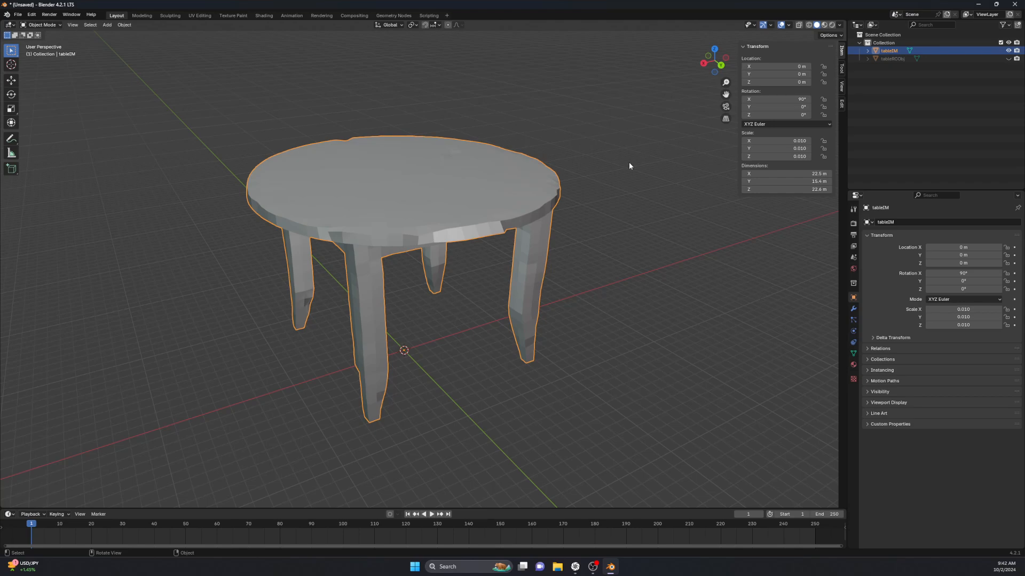
{"action": "middle_click_drag", "start_coordinate": [456, 315], "coordinate": [521, 290]}
{"action": "scroll", "coordinate": [505, 294], "scroll_direction": "up", "scroll_amount": 3}
{"action": "scroll", "coordinate": [459, 296], "scroll_direction": "down", "scroll_amount": 2}
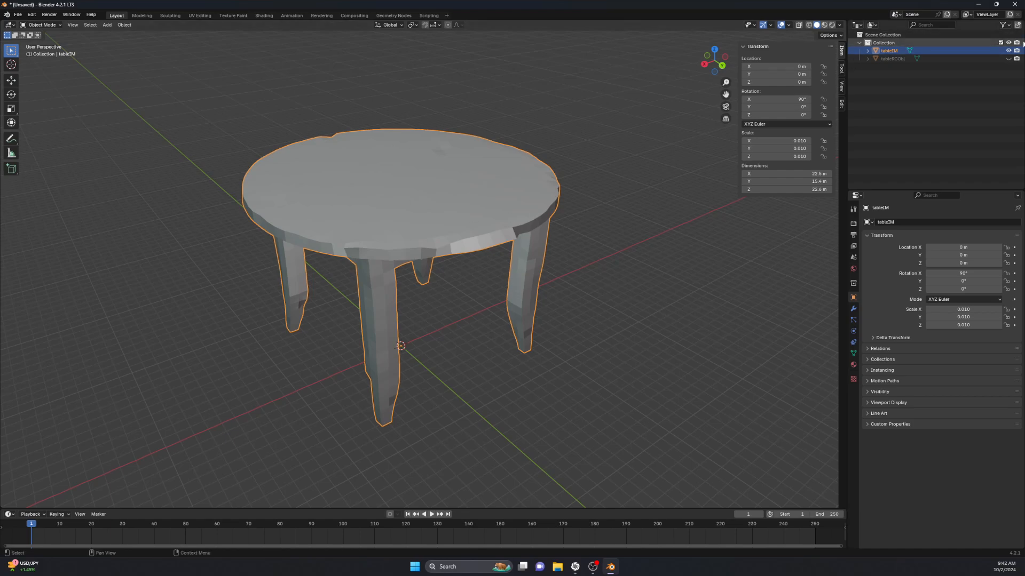
{"action": "left_click", "coordinate": [1008, 50]}
{"action": "left_click", "coordinate": [1008, 58]}
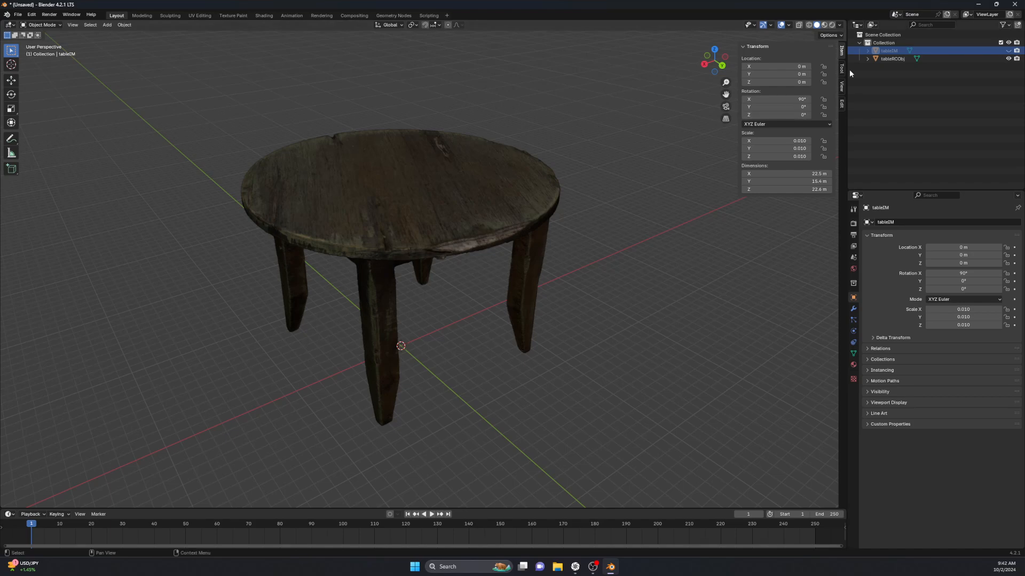
{"action": "left_click", "coordinate": [1008, 50]}
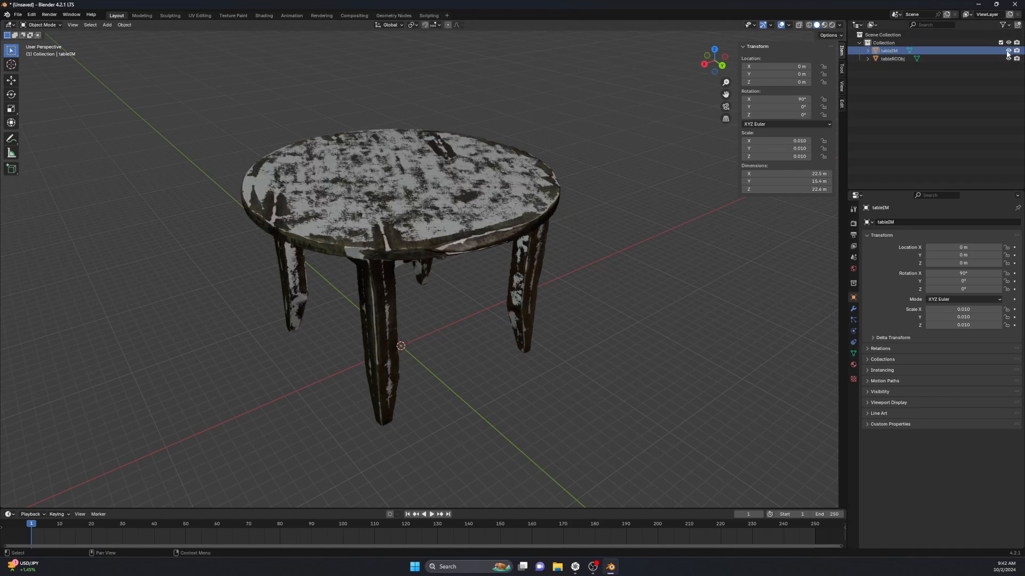
{"action": "left_click", "coordinate": [1008, 58]}
- Select tableIM and shade it smooth
{"action": "left_click", "coordinate": [416, 225]}
{"action": "right_click", "coordinate": [417, 225]}
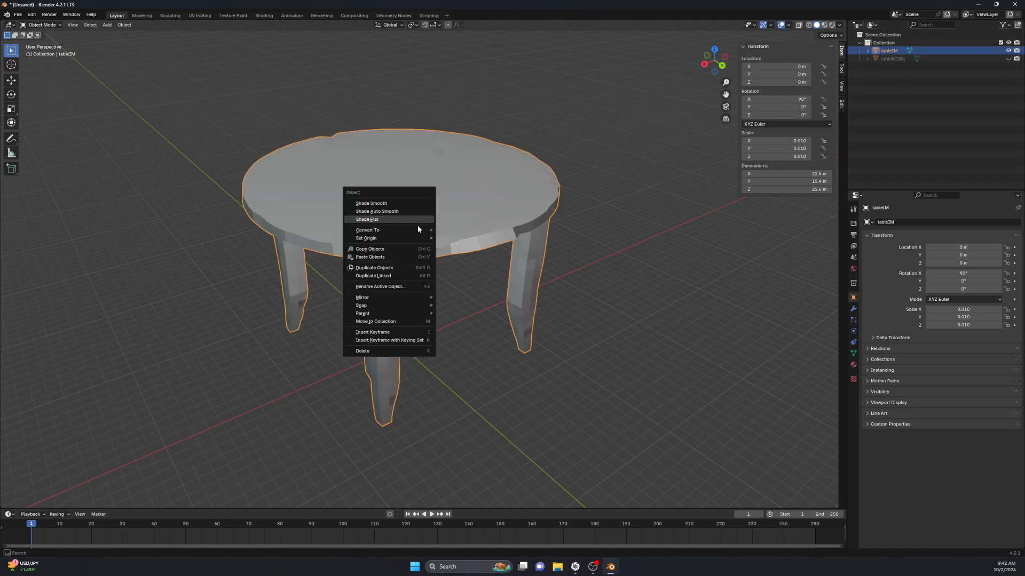
{"action": "left_click", "coordinate": [399, 201]}
{"action": "middle_click_drag", "start_coordinate": [509, 300], "coordinate": [559, 296]}
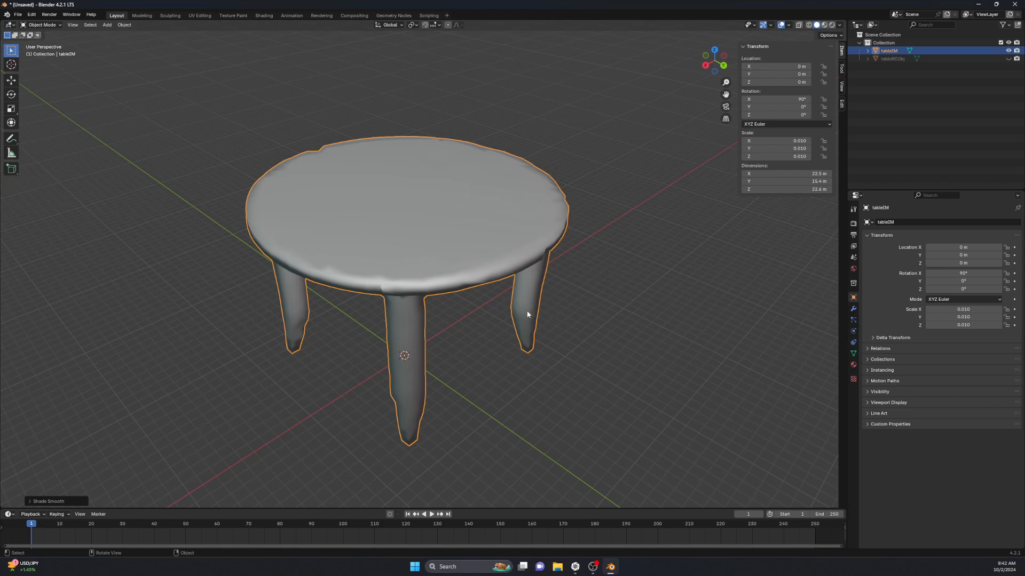
- Knife-cut a new edge across tableIM's tabletop rim, just above the front leg, and return to Object Mode
{"action": "scroll", "coordinate": [445, 298], "scroll_direction": "up", "scroll_amount": 6}
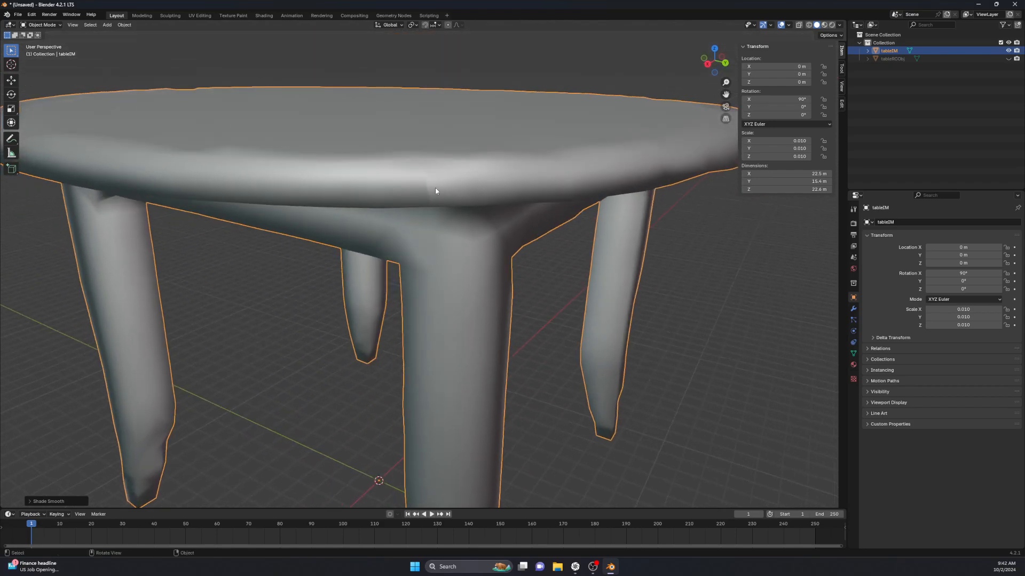
{"action": "key", "text": "Tab"}
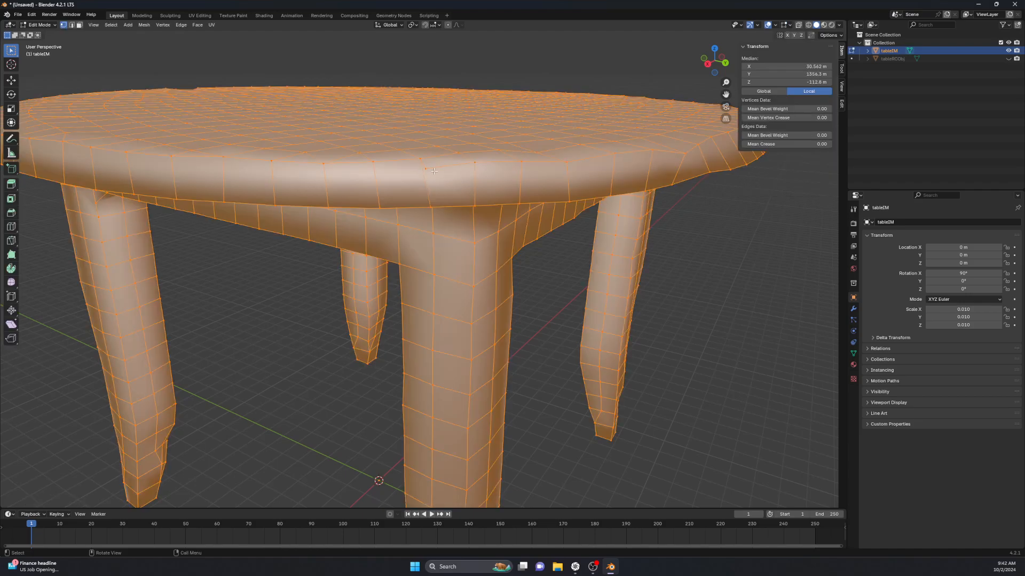
{"action": "middle_click_drag", "start_coordinate": [504, 218], "coordinate": [478, 217]}
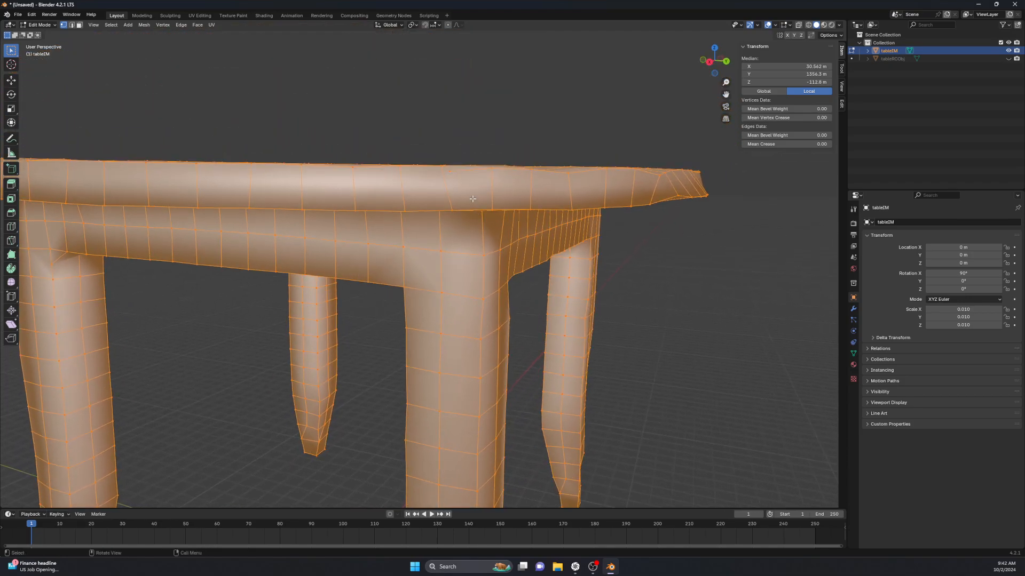
{"action": "key", "text": "k"}
{"action": "left_click", "coordinate": [453, 210]}
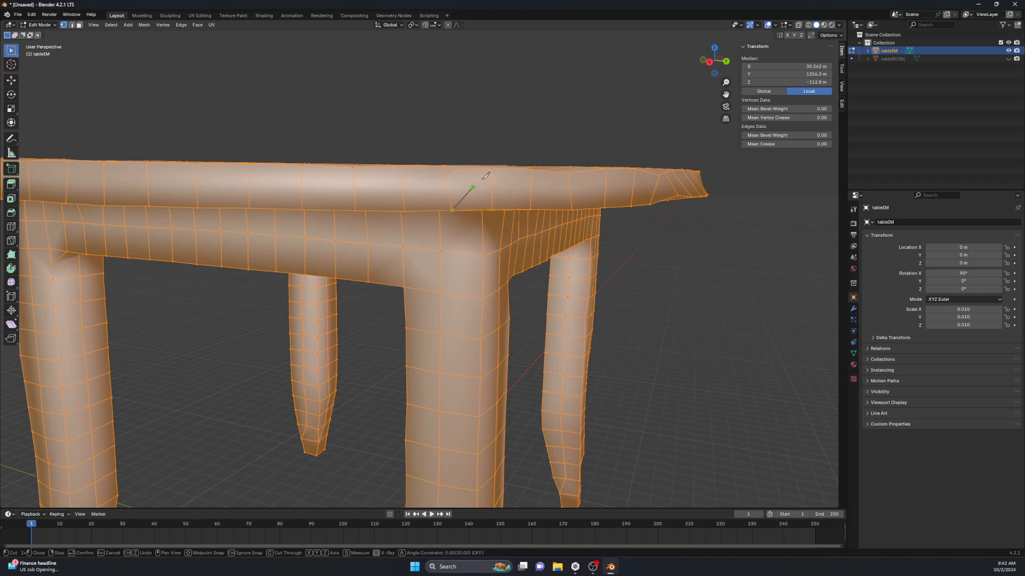
{"action": "left_click", "coordinate": [450, 171]}
{"action": "key", "text": "Return"}
{"action": "key", "text": "Tab"}
- Reapply smooth shading to tableIM with the new rim cut
{"action": "middle_click_drag", "start_coordinate": [680, 316], "coordinate": [622, 297]}
{"action": "right_click", "coordinate": [400, 260]}
{"action": "left_click", "coordinate": [396, 259]}
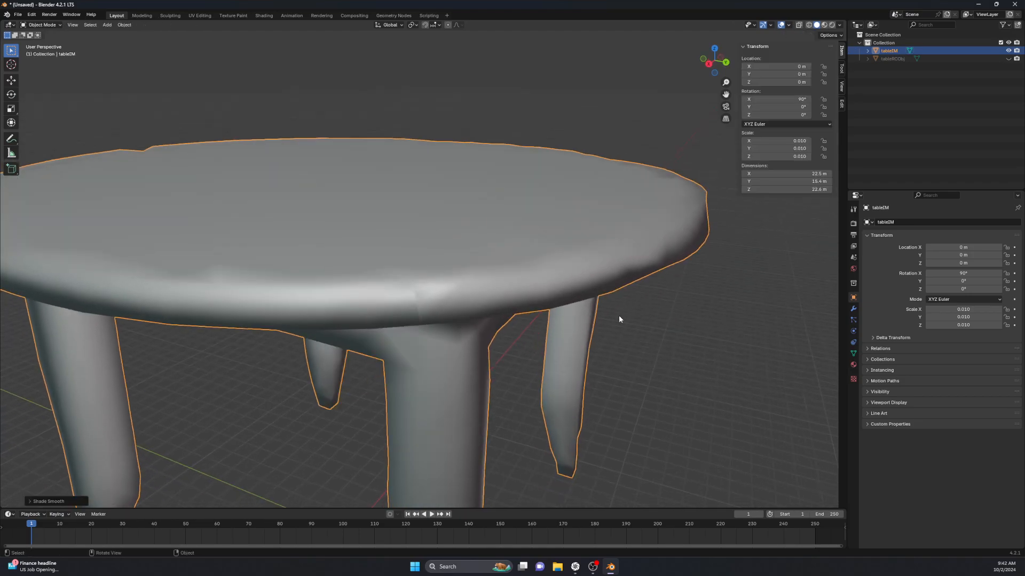
- Examine the mesh topology around the cut rim in Edit Mode, and the whole smooth-shaded table in Object Mode
{"action": "key", "text": "Tab"}
{"action": "mouse_move", "coordinate": [425, 305]}
{"action": "middle_mouse_down"}
{"action": "mouse_move", "coordinate": [440, 280]}
{"action": "mouse_move", "coordinate": [438, 295]}
{"action": "middle_mouse_up"}
{"action": "scroll", "coordinate": [523, 265], "scroll_direction": "down", "scroll_amount": 2}
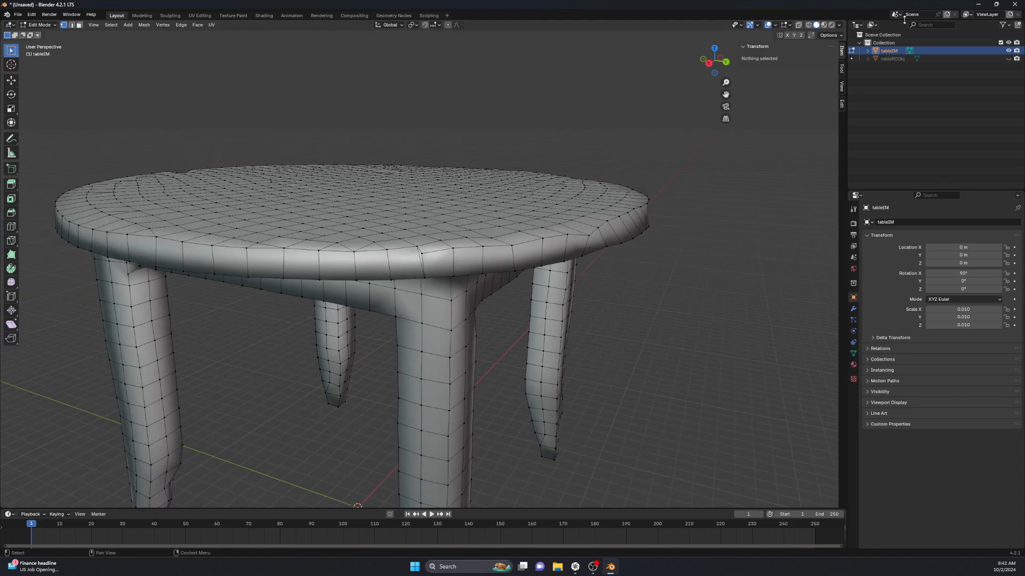
{"action": "key", "text": "Tab"}
{"action": "middle_click_drag", "start_coordinate": [597, 246], "coordinate": [559, 262]}
{"action": "scroll", "coordinate": [583, 266], "scroll_direction": "down", "scroll_amount": 5}
{"action": "scroll", "coordinate": [555, 262], "scroll_direction": "up", "scroll_amount": 3}
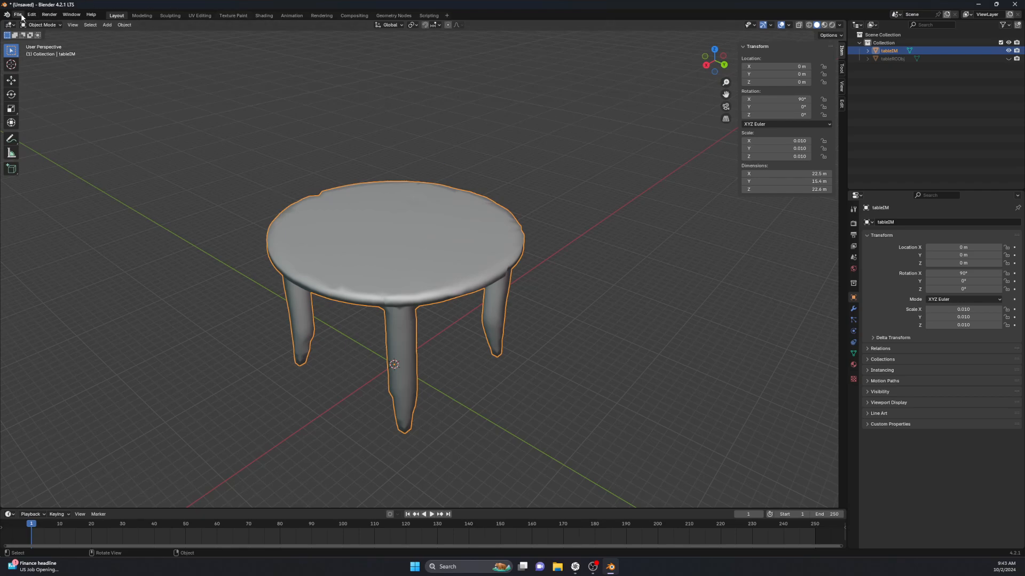
- Hide tableIM and show tableRCObj as the modelling reference
{"action": "left_click", "coordinate": [1008, 50]}
{"action": "left_click", "coordinate": [995, 59]}
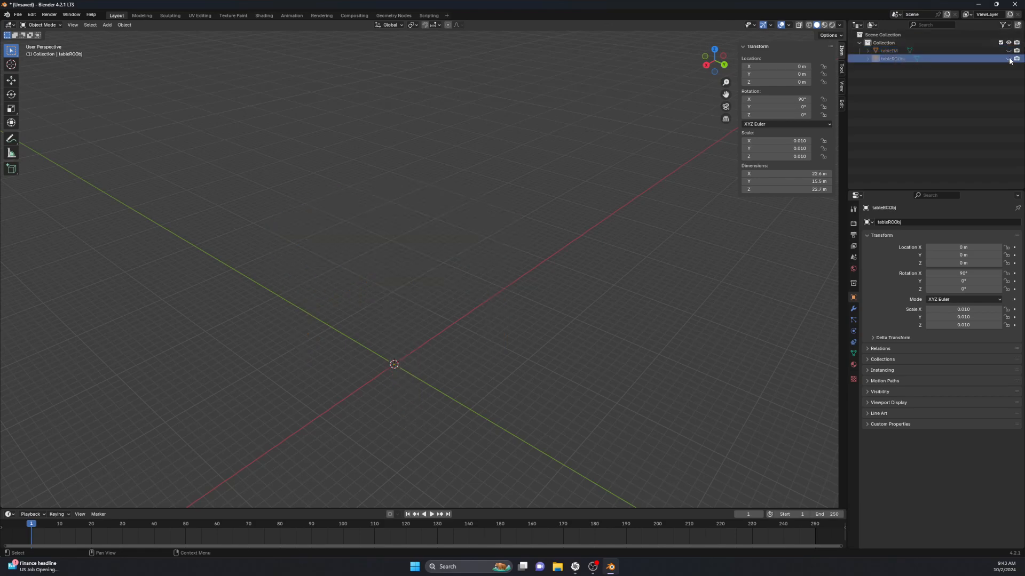
{"action": "left_click", "coordinate": [1008, 58]}
{"action": "mouse_move", "coordinate": [412, 247]}
{"action": "middle_mouse_down"}
{"action": "mouse_move", "coordinate": [437, 222]}
{"action": "mouse_move", "coordinate": [464, 224]}
{"action": "mouse_move", "coordinate": [416, 252]}
{"action": "mouse_move", "coordinate": [459, 200]}
{"action": "mouse_move", "coordinate": [516, 204]}
{"action": "mouse_move", "coordinate": [464, 240]}
{"action": "mouse_move", "coordinate": [519, 293]}
{"action": "mouse_move", "coordinate": [423, 242]}
{"action": "middle_mouse_up"}
- Add a cylinder mesh with 24 vertices
{"action": "left_click", "coordinate": [107, 25]}
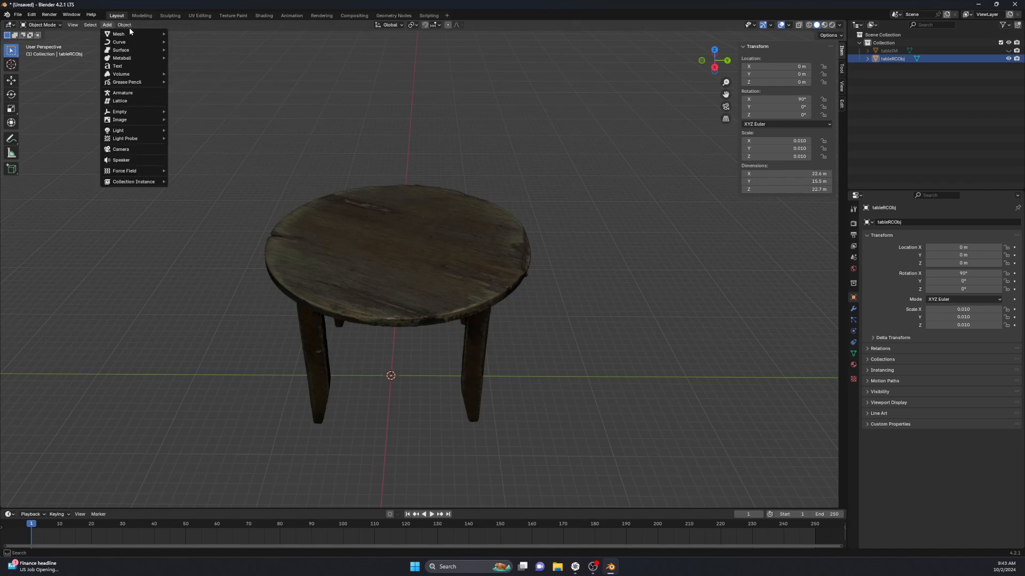
{"action": "mouse_move", "coordinate": [133, 33]}
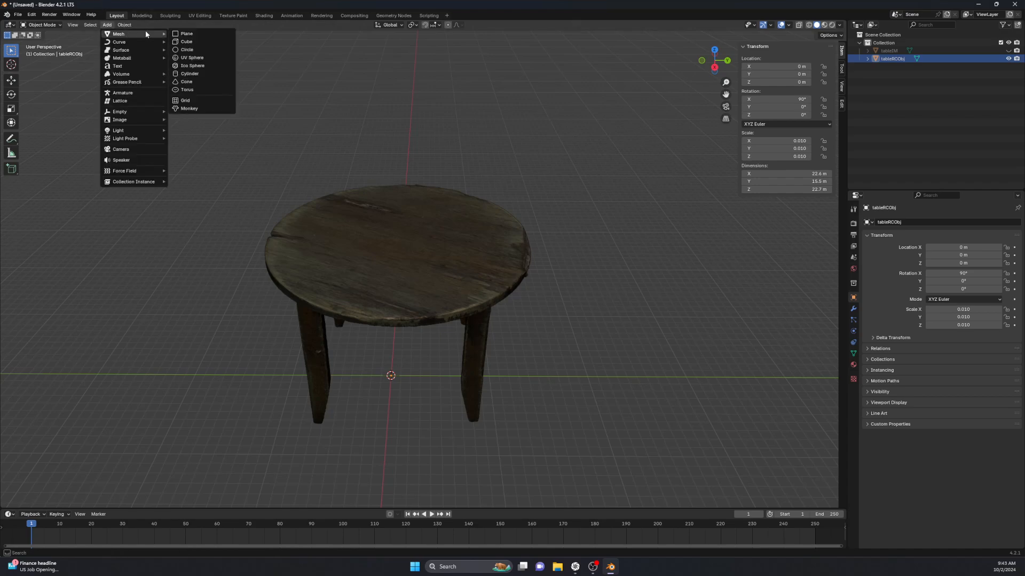
{"action": "left_click", "coordinate": [200, 74]}
{"action": "scroll", "coordinate": [409, 345], "scroll_direction": "down", "scroll_amount": 2}
{"action": "left_click", "coordinate": [44, 501]}
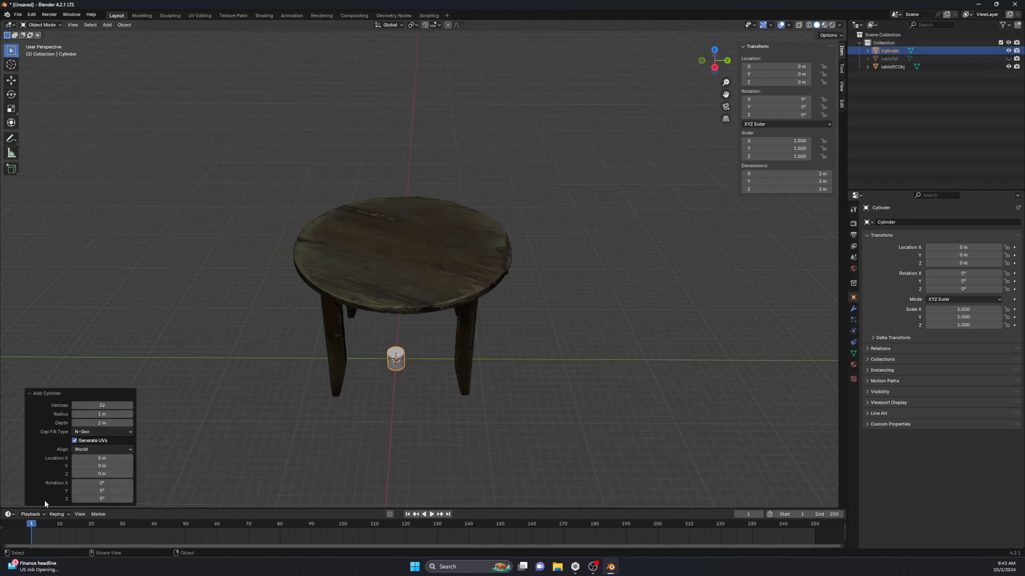
{"action": "left_click", "coordinate": [105, 405]}
{"action": "type", "text": "24"}
{"action": "key", "text": "Return"}
- In the right view, move the cylinder up to the tabletop, to about Y 1.36 m and Z 16.1 m
{"action": "key", "text": "KP_3"}
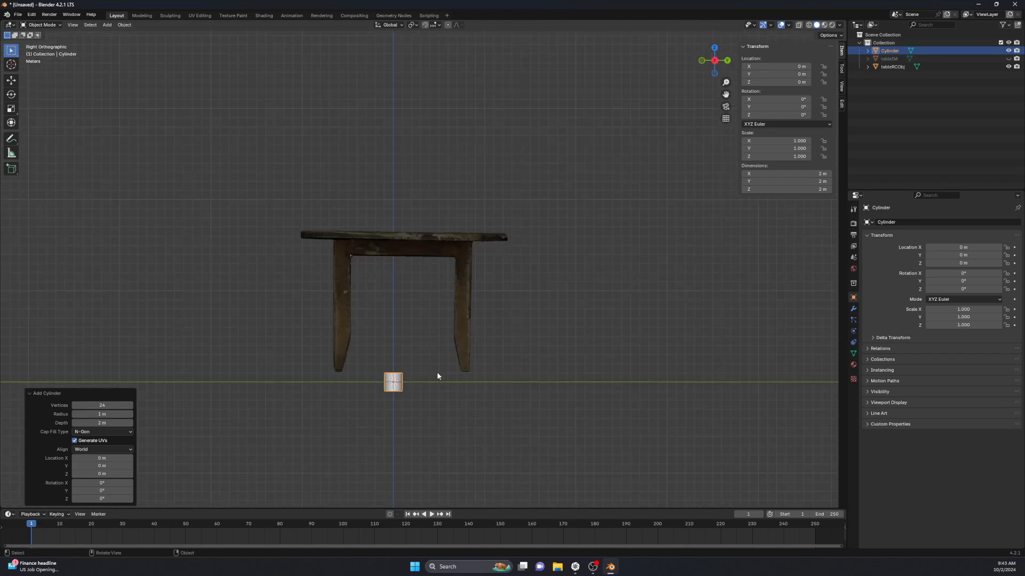
{"action": "key", "text": "g"}
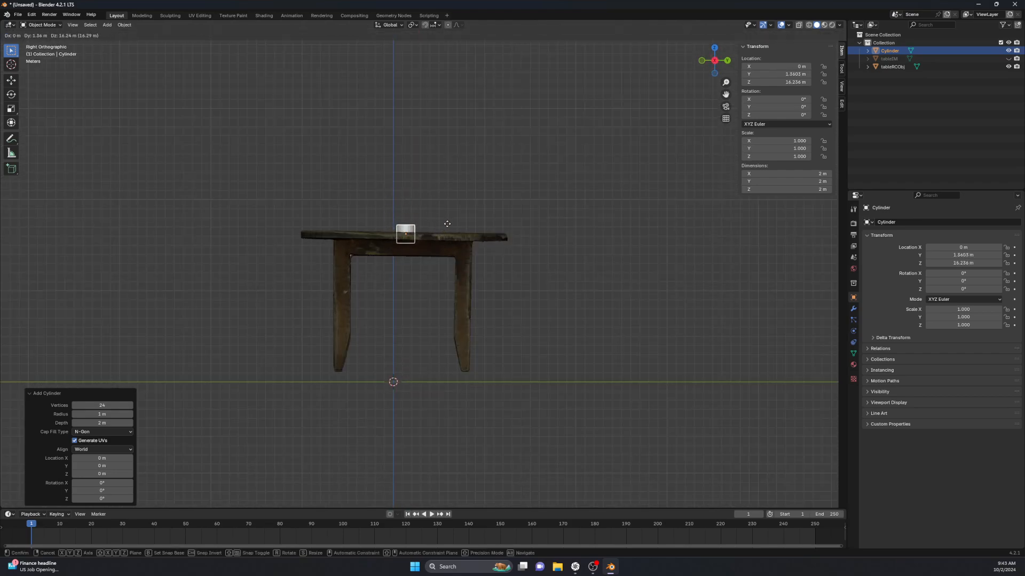
{"action": "left_click", "coordinate": [447, 225]}
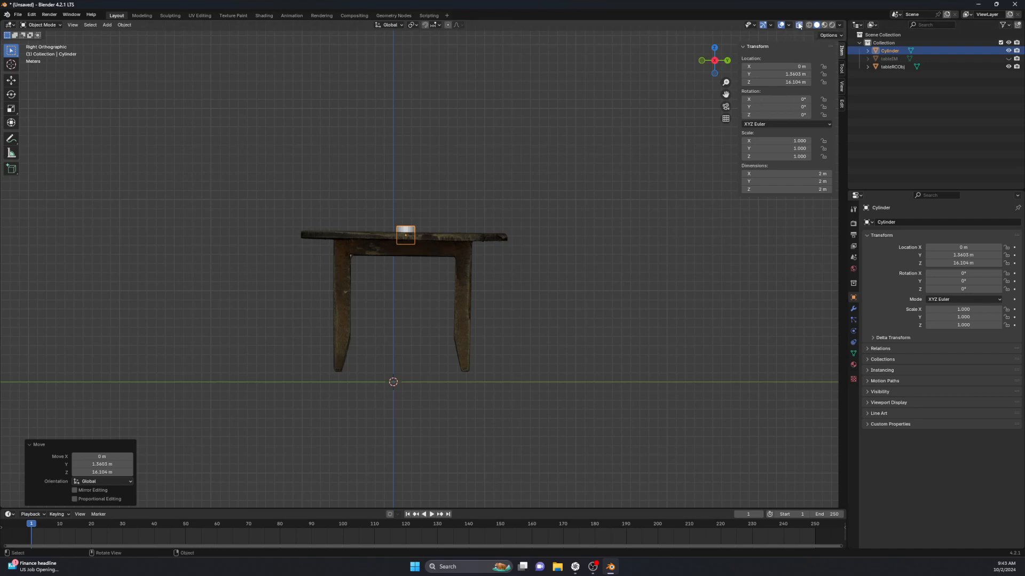
- With X-ray on, flatten the cylinder along Z to a scale of about 0.463 to match the tabletop's thickness
{"action": "scroll", "coordinate": [370, 312], "scroll_direction": "up", "scroll_amount": 3}
{"action": "key", "text": "s"}
{"action": "key", "text": "z"}
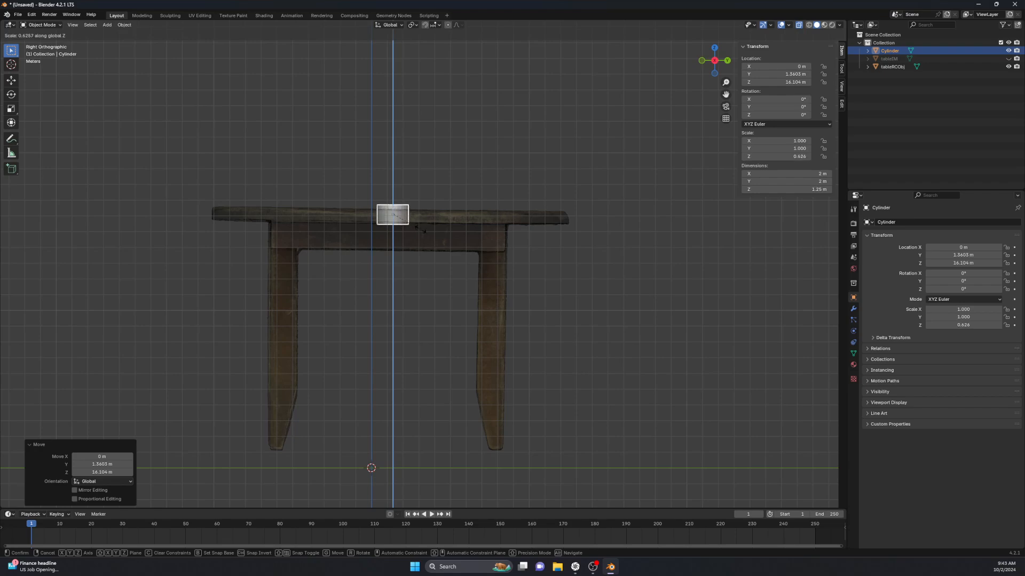
{"action": "left_click", "coordinate": [416, 229]}
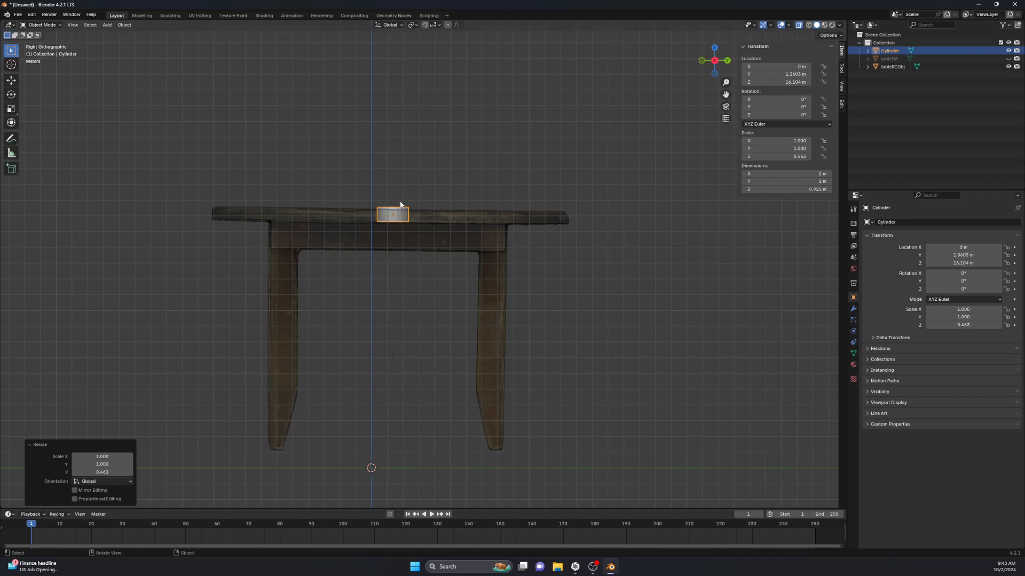
- Lower the cylinder along Z to about 16.05 m to centre it on the tabletop's edge
{"action": "key", "text": "g"}
{"action": "key", "text": "z"}
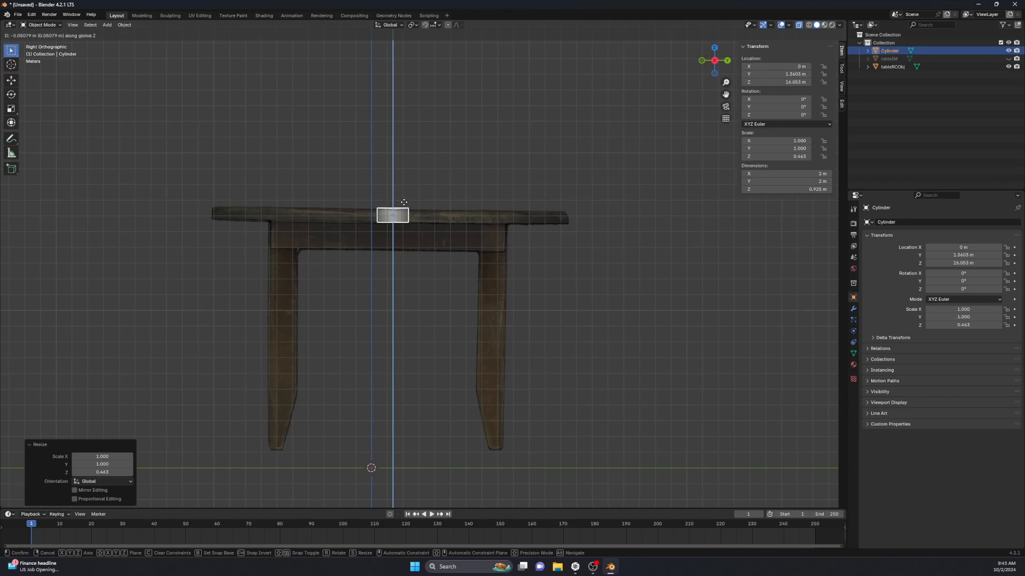
{"action": "left_click", "coordinate": [403, 202]}
- In the top view, scale the cylinder uniformly by about 11.342 and move it to about X 0.33 m, Y 1.21 m, over the tabletop
{"action": "middle_click_drag", "start_coordinate": [533, 234], "coordinate": [536, 316]}
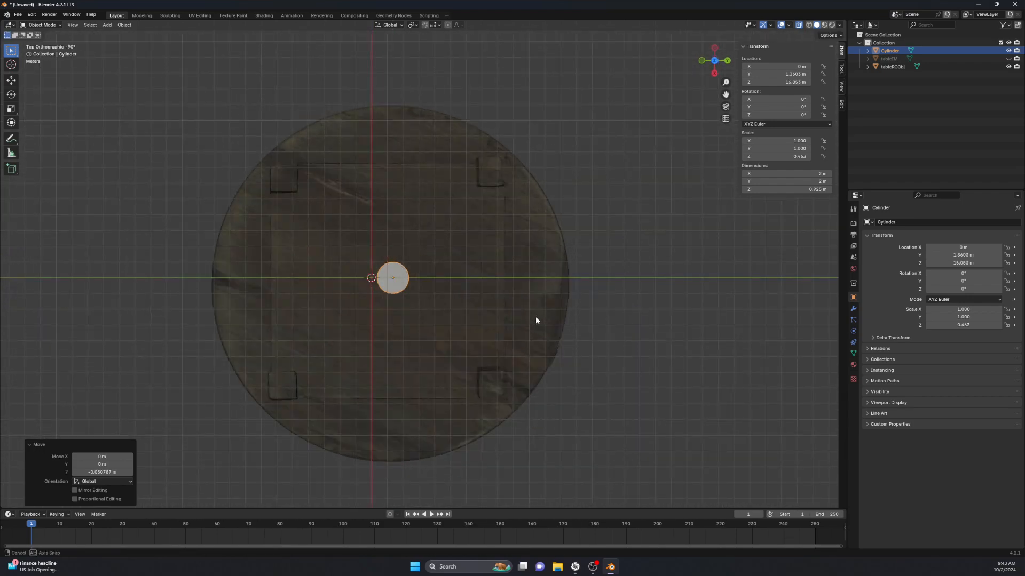
{"action": "scroll", "coordinate": [457, 305], "scroll_direction": "down", "scroll_amount": 2}
{"action": "key", "text": "s"}
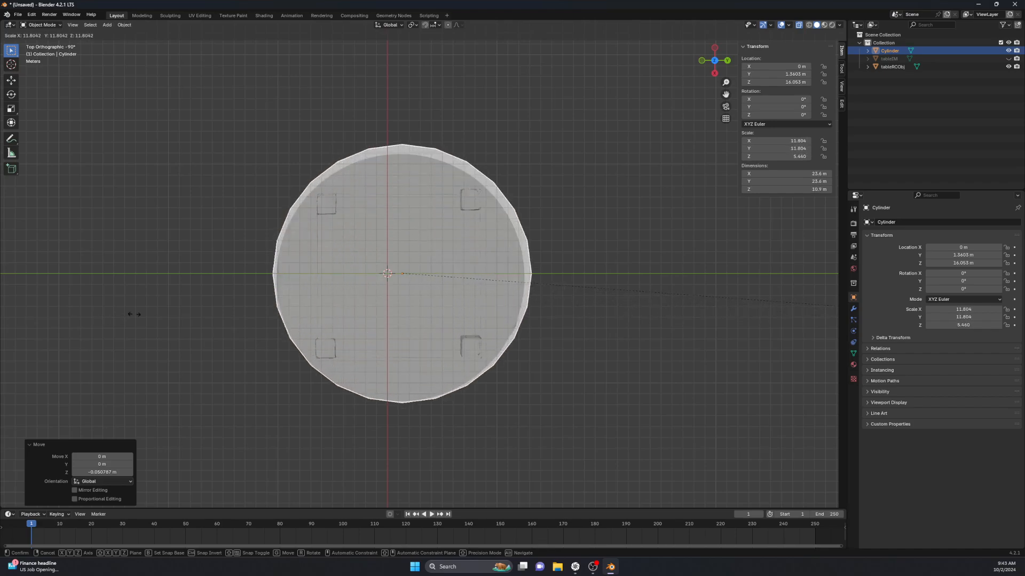
{"action": "left_click", "coordinate": [100, 317]}
{"action": "key", "text": "g"}
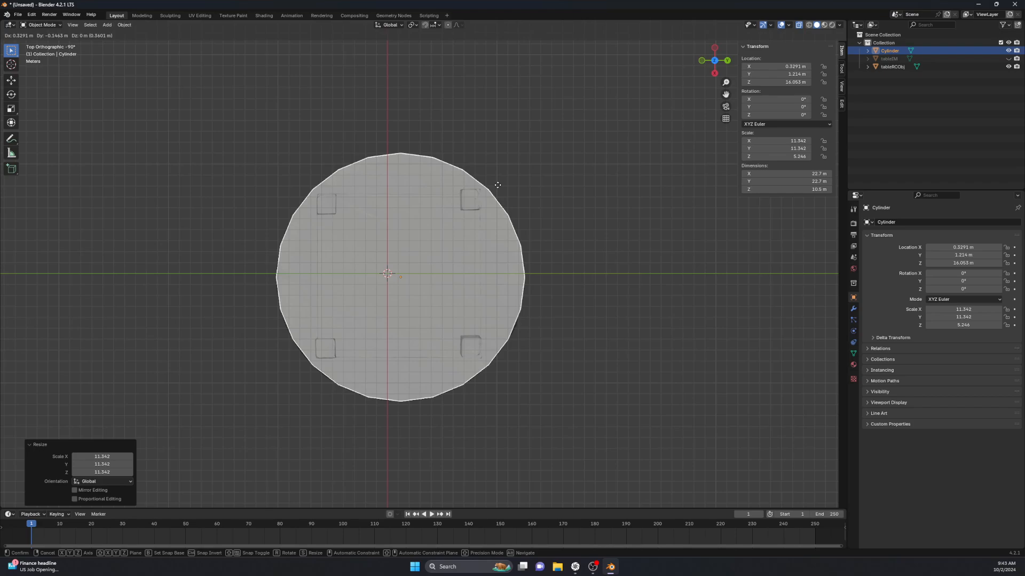
{"action": "left_click", "coordinate": [498, 185]}
- In the right view, flatten the enlarged cylinder along Z to a scale of about 0.391 to match the tabletop's thickness
{"action": "middle_click_drag", "start_coordinate": [536, 386], "coordinate": [499, 257]}
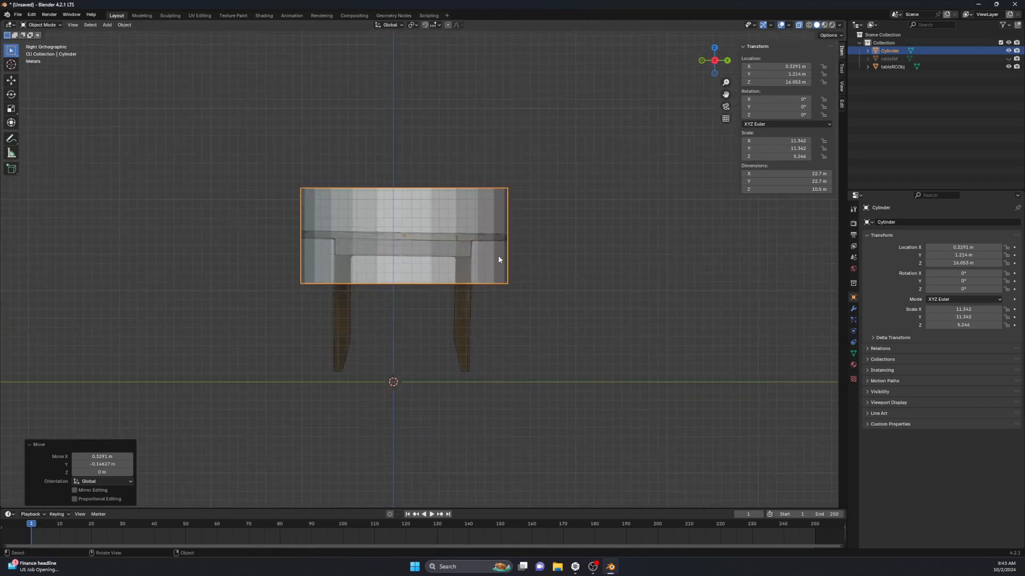
{"action": "key", "text": "s"}
{"action": "key", "text": "z"}
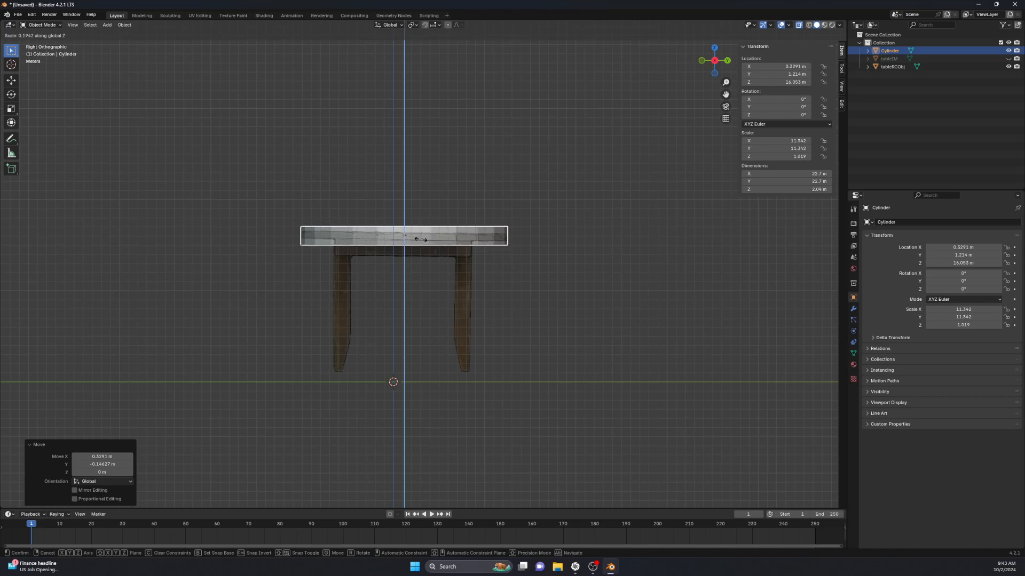
{"action": "left_click", "coordinate": [419, 241]}
{"action": "scroll", "coordinate": [421, 239], "scroll_direction": "up", "scroll_amount": 5}
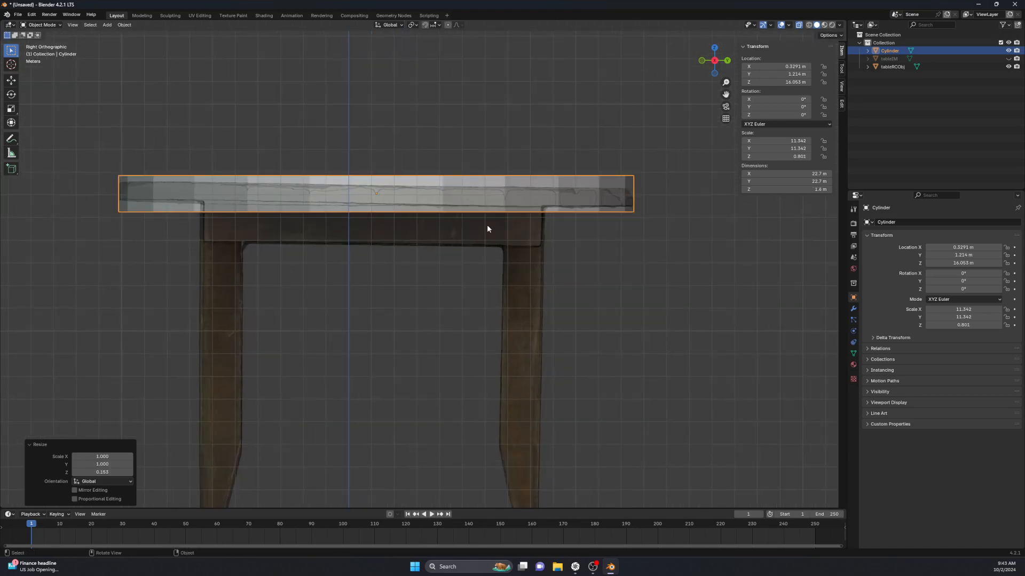
{"action": "key", "text": "s"}
{"action": "key", "text": "z"}
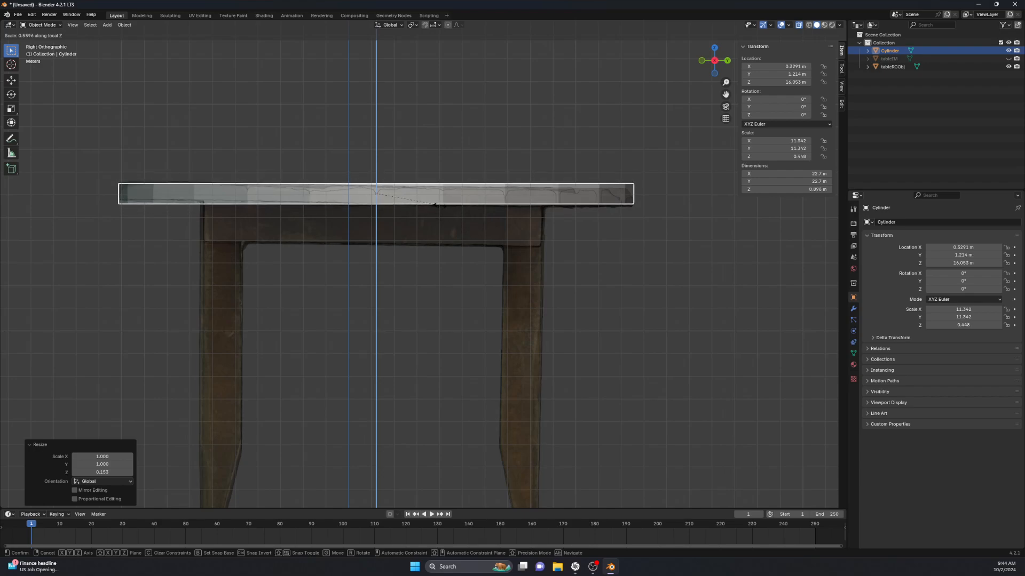
{"action": "left_click", "coordinate": [427, 205]}
{"action": "key", "text": "g"}
{"action": "key", "text": "z"}
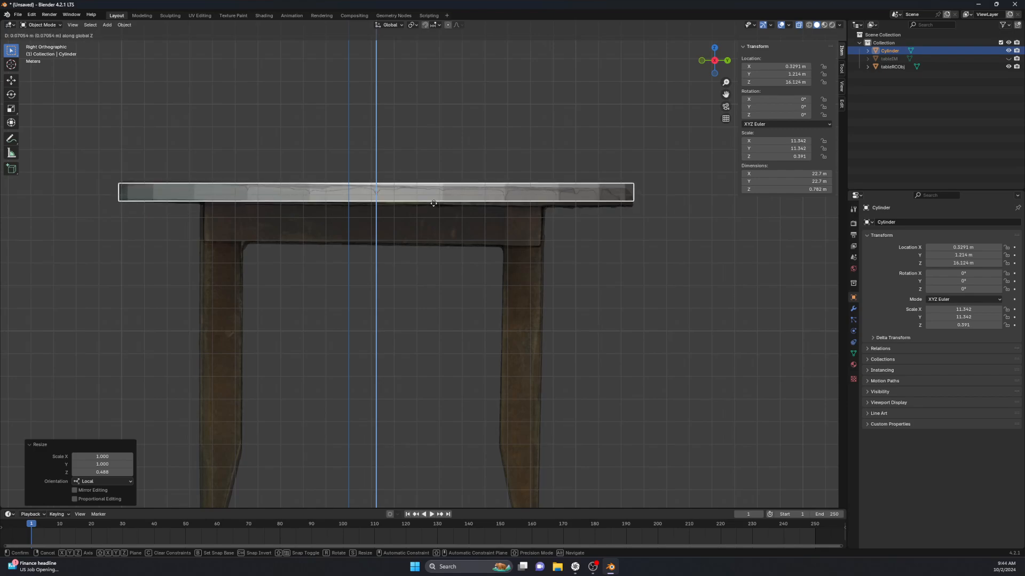
{"action": "left_click", "coordinate": [432, 206]}
- Enter Edit Mode on the cylinder and turn off X-ray to compare it with the scanned tabletop from above and below
{"action": "key", "text": "Tab"}
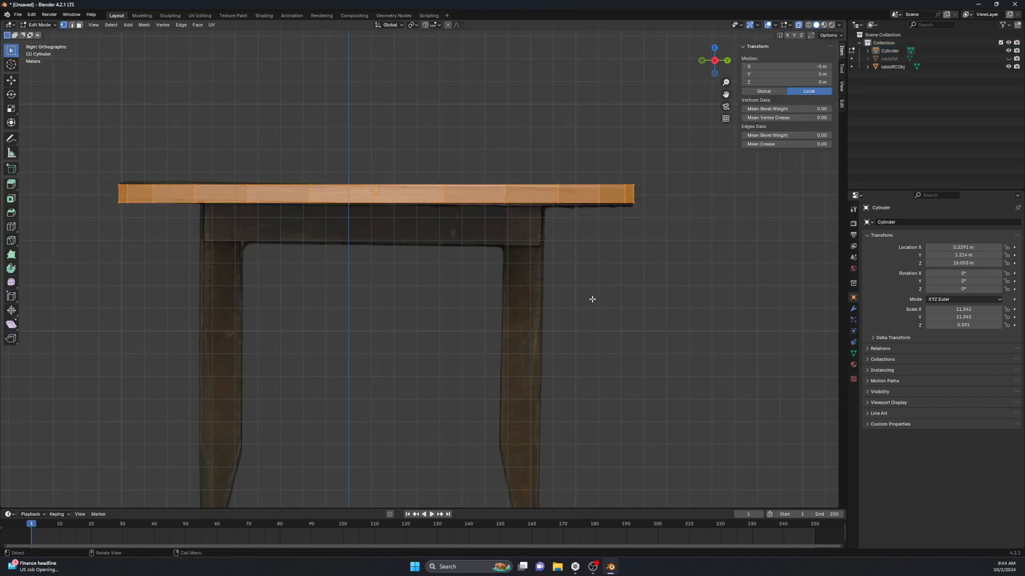
{"action": "middle_click_drag", "start_coordinate": [529, 253], "coordinate": [245, 180]}
{"action": "scroll", "coordinate": [542, 303], "scroll_direction": "down", "scroll_amount": 4}
{"action": "left_click", "coordinate": [799, 25]}
{"action": "middle_click_drag", "start_coordinate": [333, 192], "coordinate": [470, 260]}
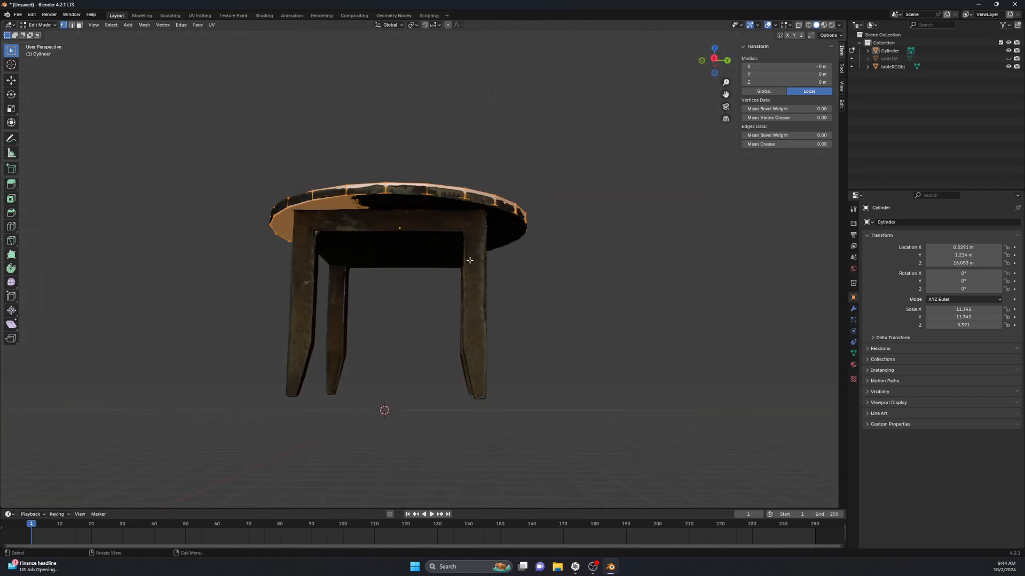
{"action": "middle_click_drag", "start_coordinate": [320, 284], "coordinate": [339, 330]}
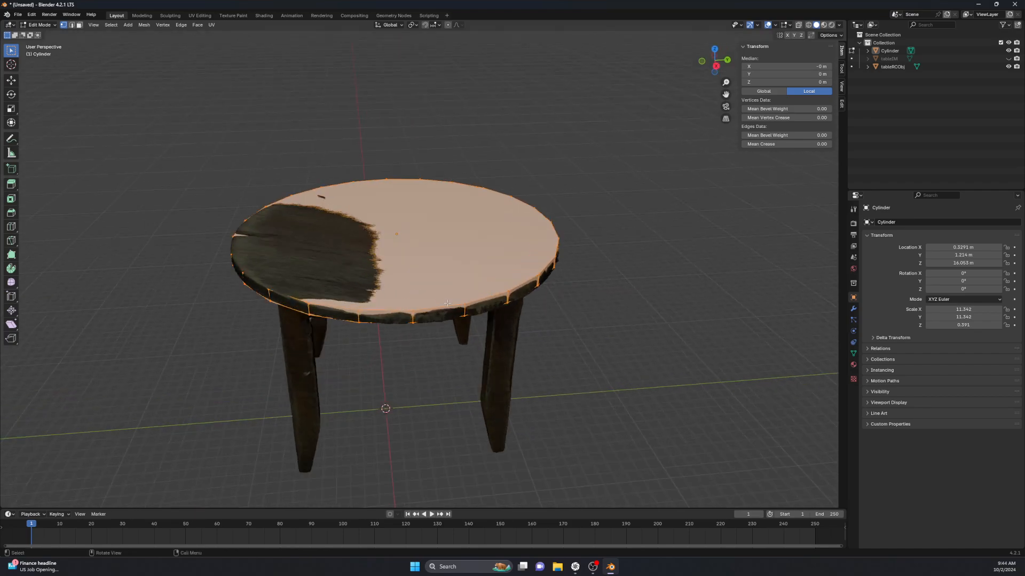
{"action": "scroll", "coordinate": [455, 301], "scroll_direction": "up", "scroll_amount": 1}
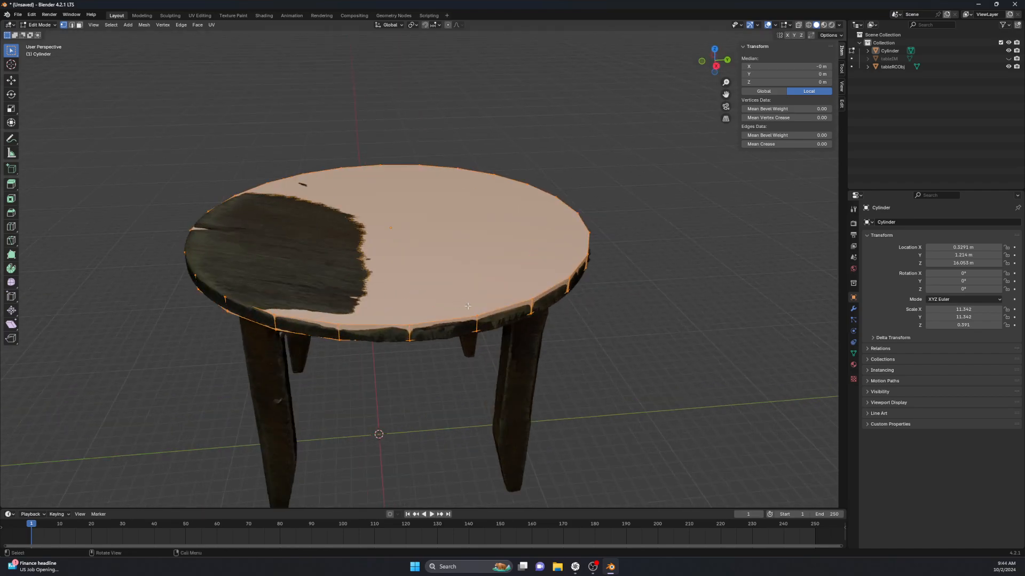
- Hide tableRCObj and, in the top view, knife two perpendicular cuts through the centre of the cylinder's top face between opposite rim vertices
{"action": "left_click", "coordinate": [1009, 66]}
{"action": "key", "text": "KP_7"}
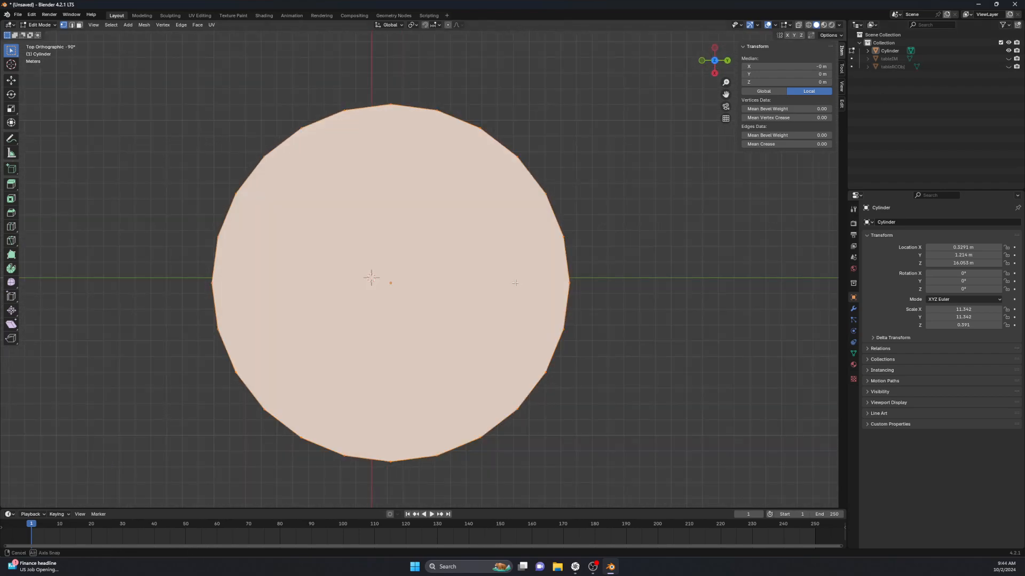
{"action": "key", "text": "k"}
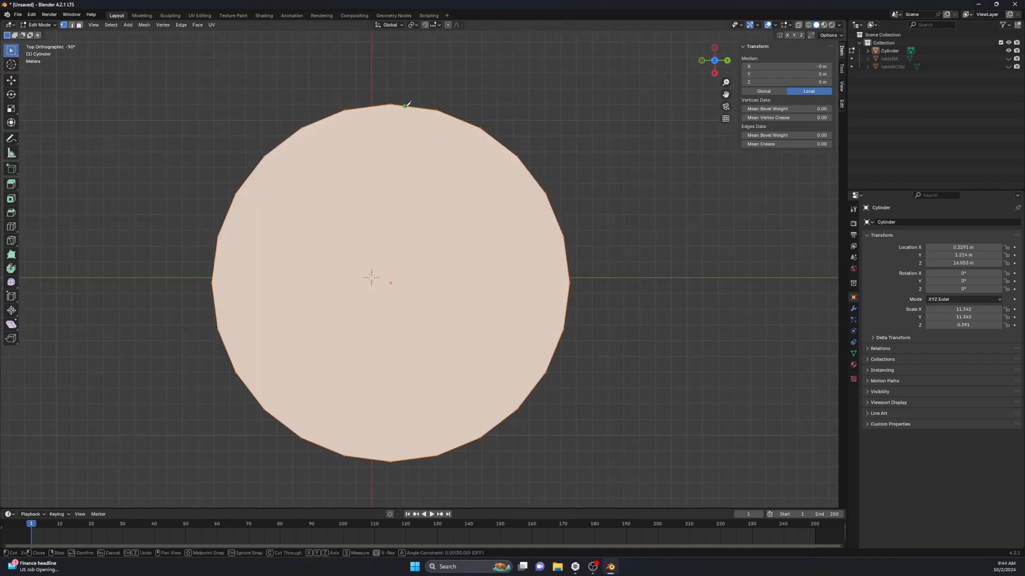
{"action": "left_click", "coordinate": [391, 104]}
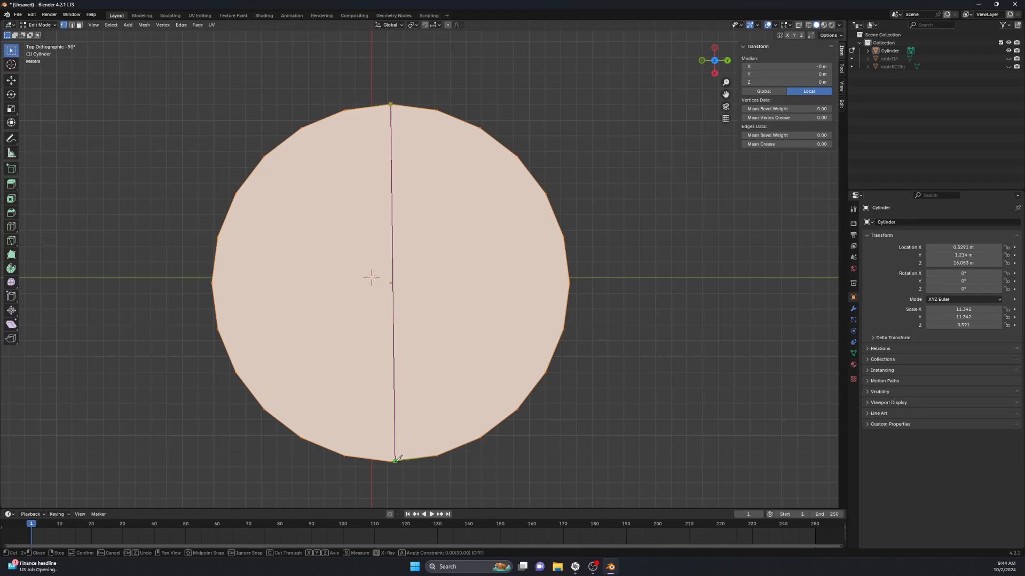
{"action": "double_click", "coordinate": [390, 462]}
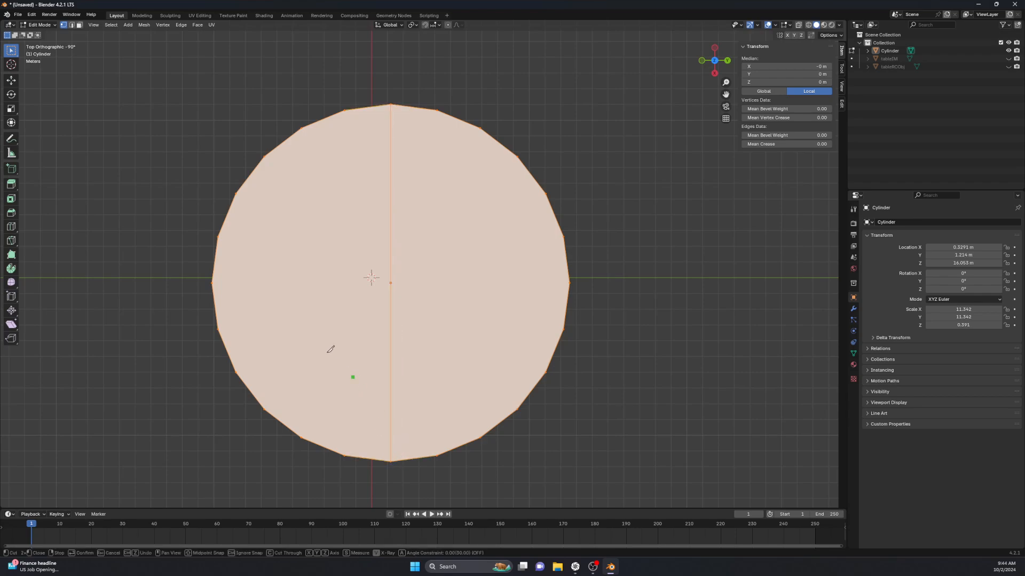
{"action": "left_click", "coordinate": [212, 282]}
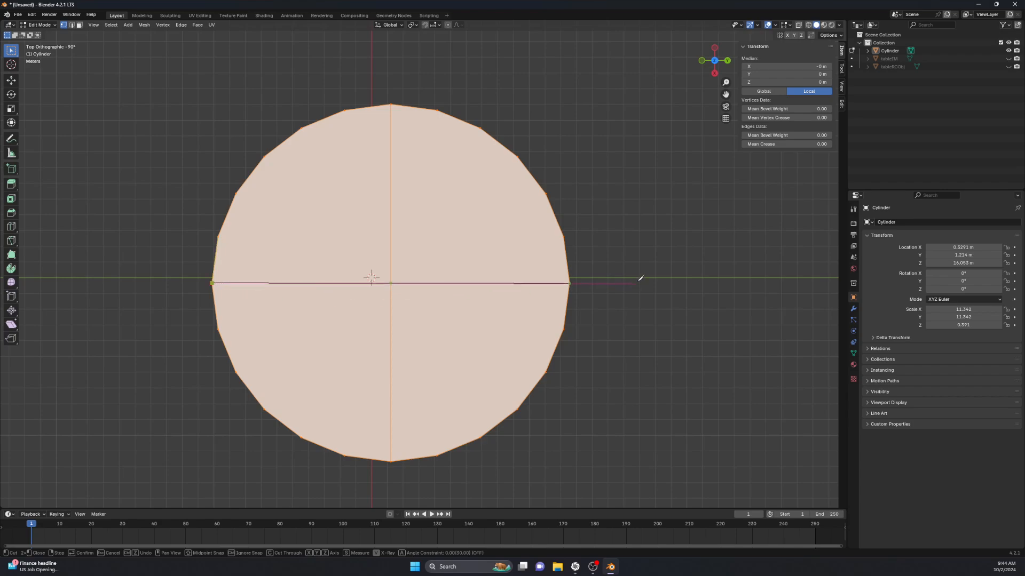
{"action": "double_click", "coordinate": [574, 282]}
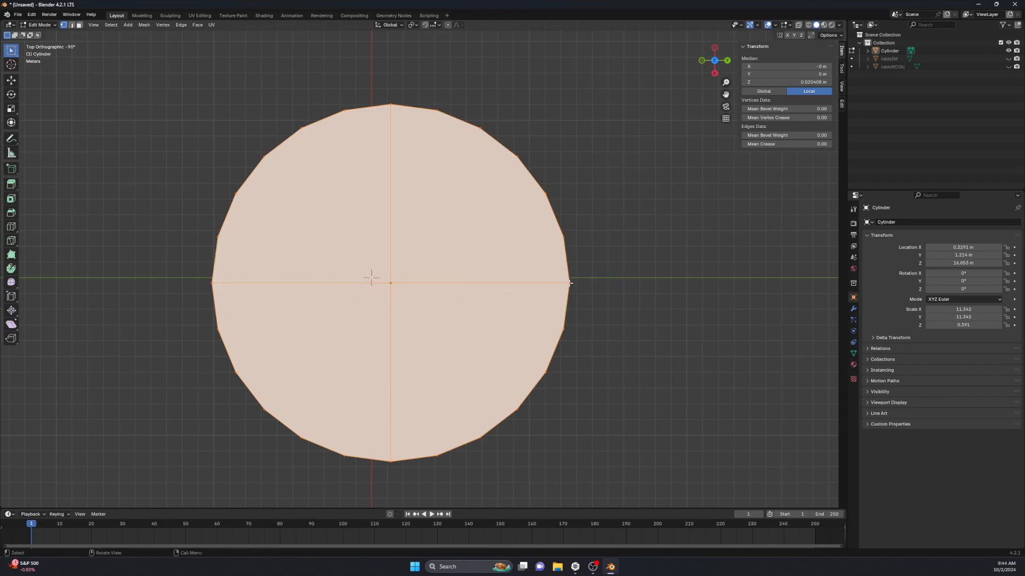
- Knife four cuts across the -Y half of the top face, parallel to the X-direction centre cut, each joining opposite rim vertices
{"action": "left_click", "coordinate": [344, 111]}
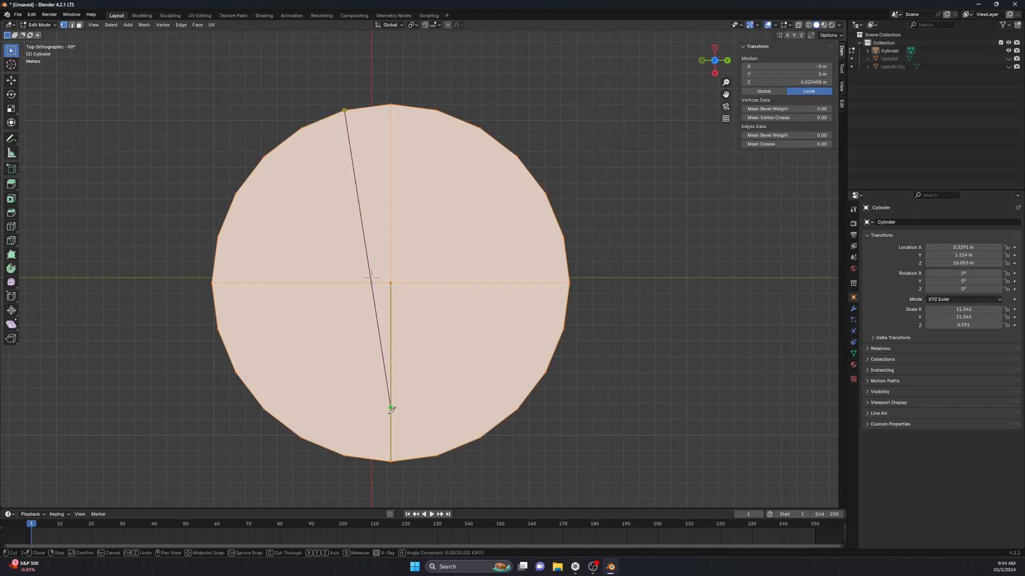
{"action": "double_click", "coordinate": [343, 457]}
{"action": "key", "text": "k"}
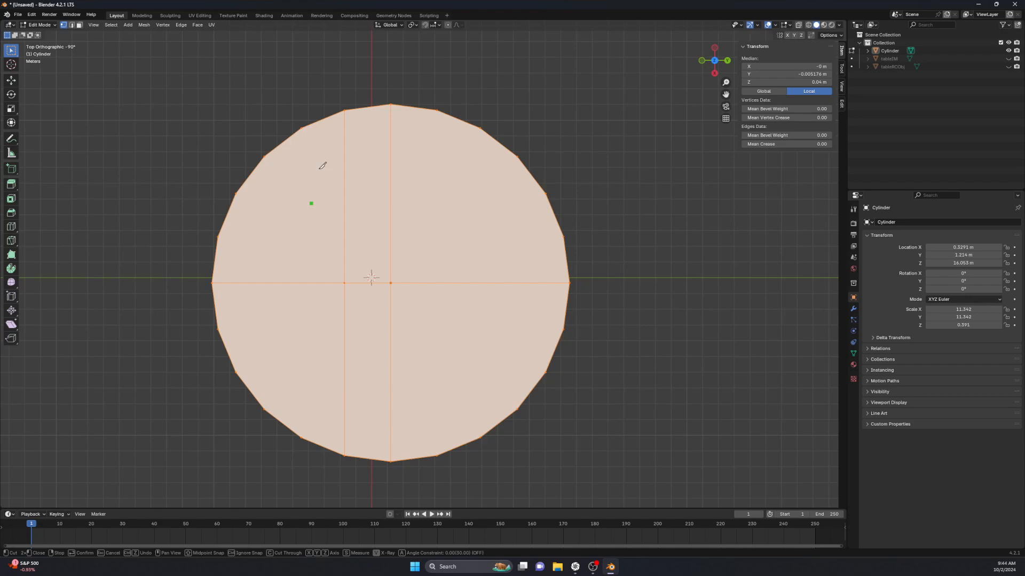
{"action": "left_click", "coordinate": [301, 128]}
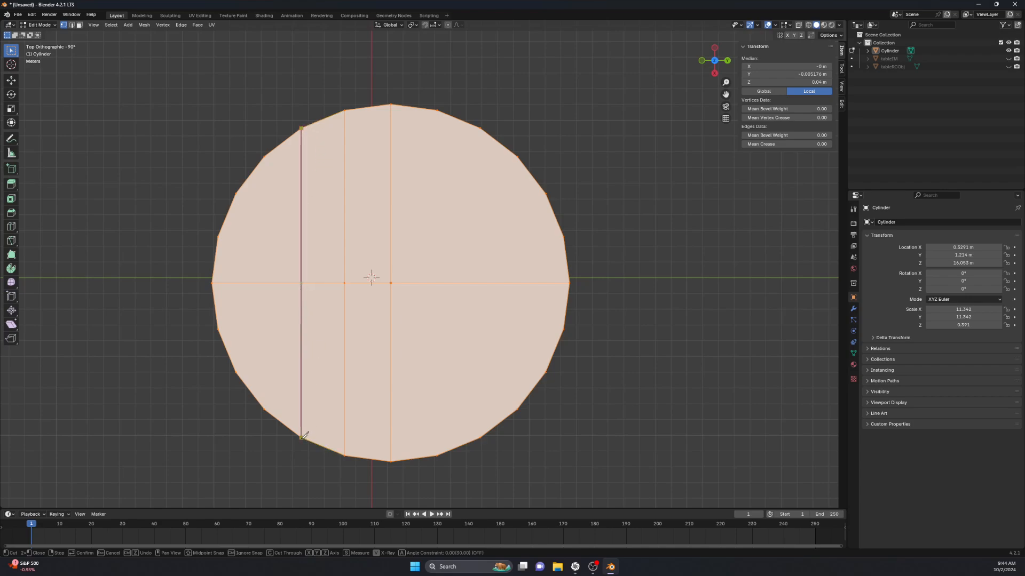
{"action": "double_click", "coordinate": [300, 438]}
{"action": "key", "text": "k"}
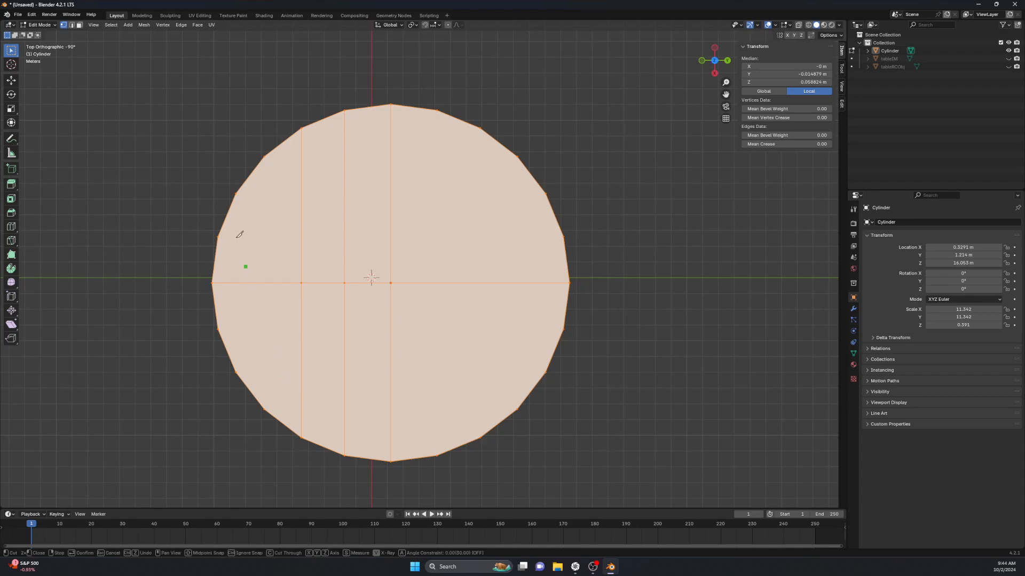
{"action": "left_click", "coordinate": [264, 156]}
{"action": "double_click", "coordinate": [265, 408]}
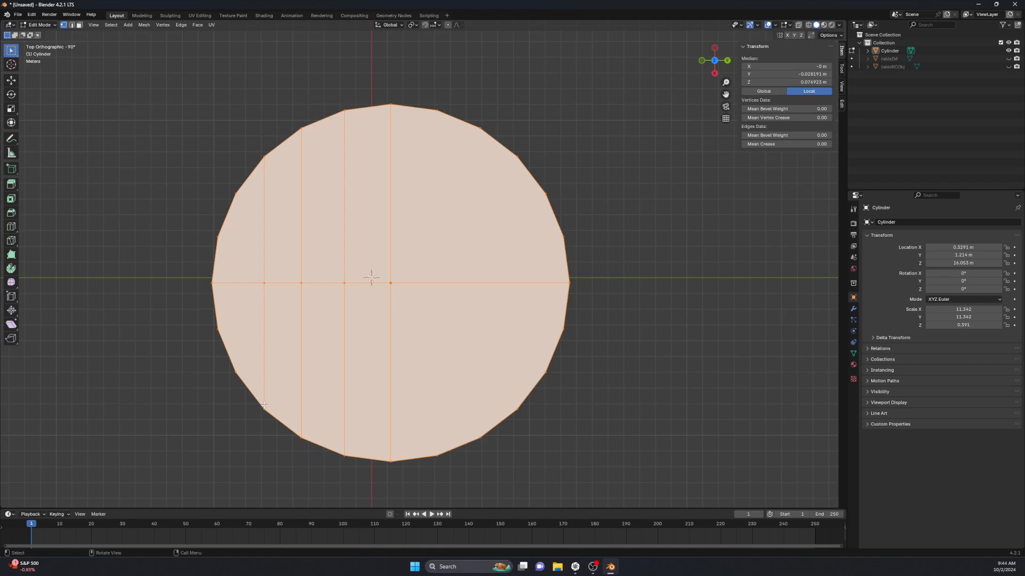
{"action": "key", "text": "k"}
{"action": "left_click", "coordinate": [236, 193]}
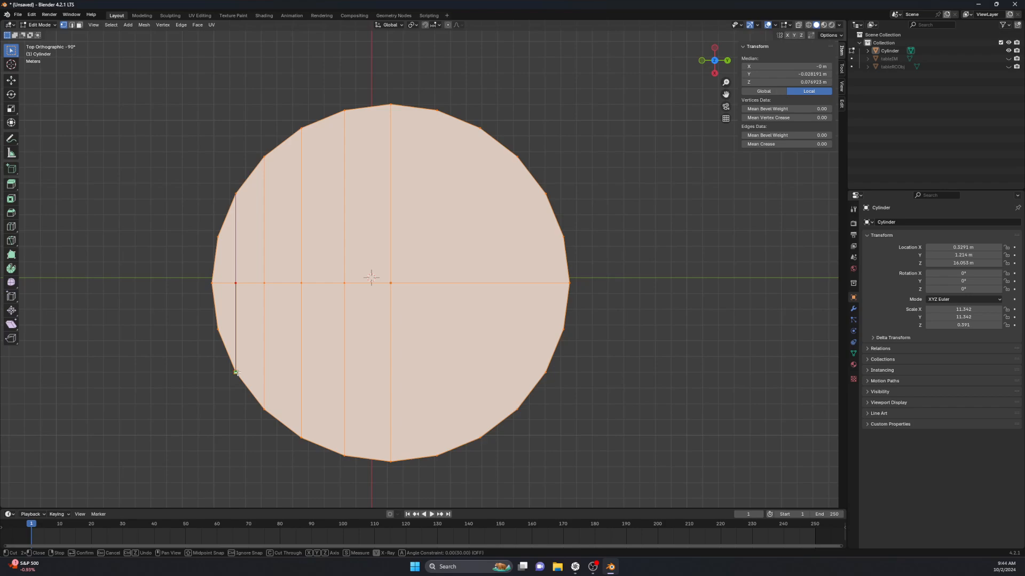
{"action": "double_click", "coordinate": [236, 372]}
- Knife one cut along Y across the top face, joining the first pair of rim vertices on the +X side of the centre cut
{"action": "key", "text": "k"}
{"action": "left_click", "coordinate": [218, 330]}
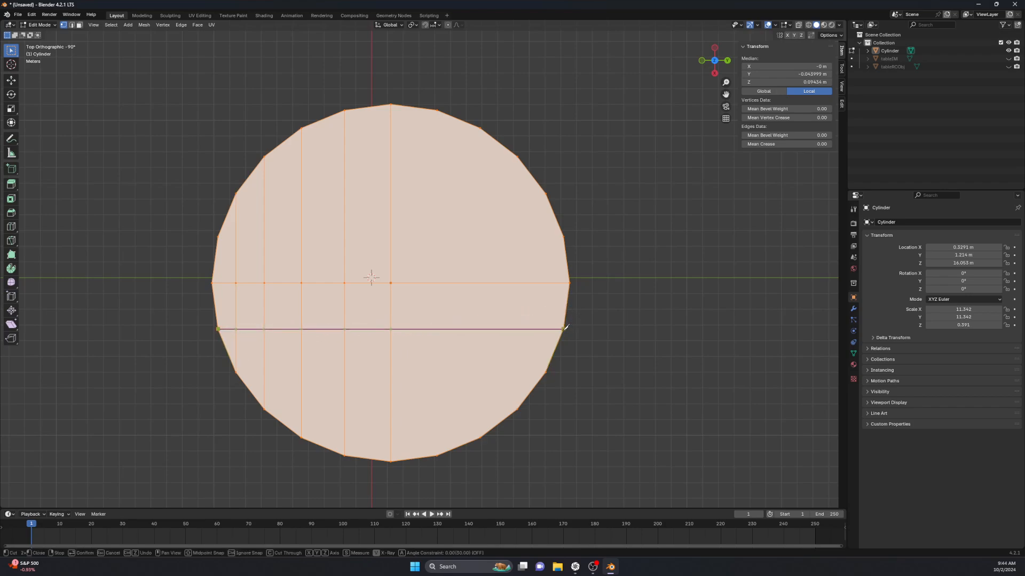
{"action": "double_click", "coordinate": [564, 328]}
- Knife four X-direction cuts across the +Y half of the top face in one continuous zigzag between opposite rim vertices
{"action": "key", "text": "k"}
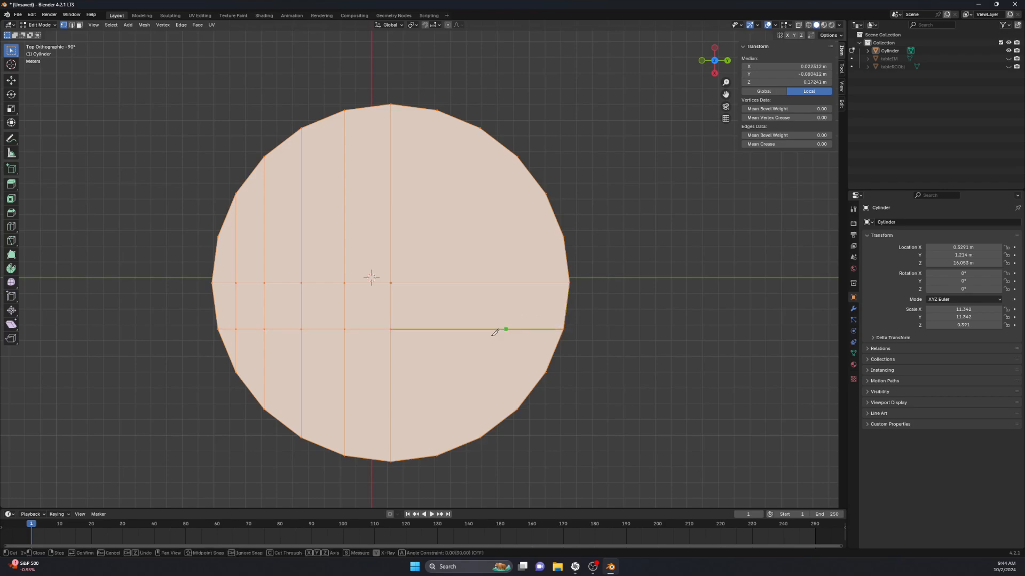
{"action": "left_click", "coordinate": [437, 455]}
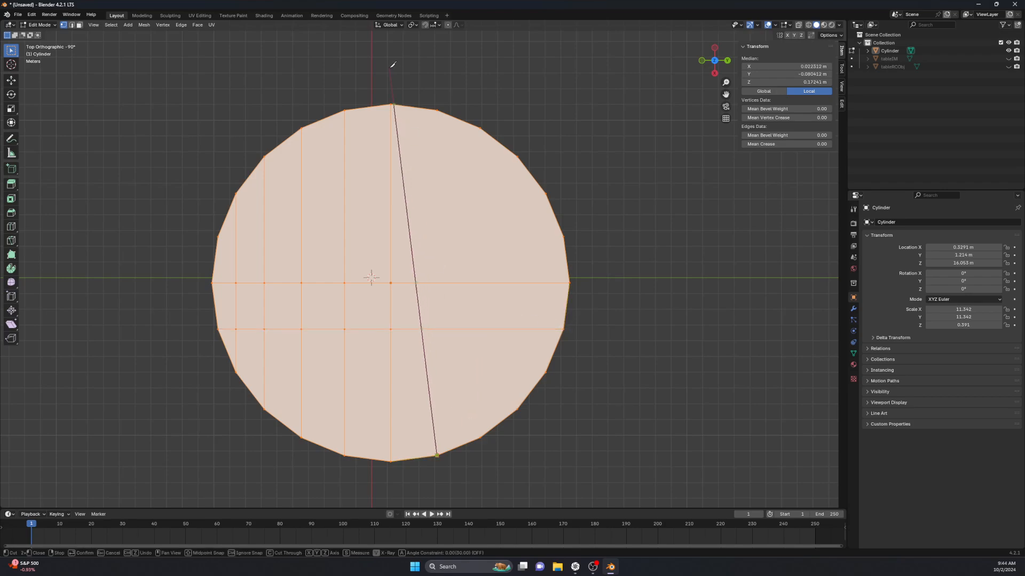
{"action": "left_click", "coordinate": [438, 110]}
{"action": "left_click", "coordinate": [480, 437]}
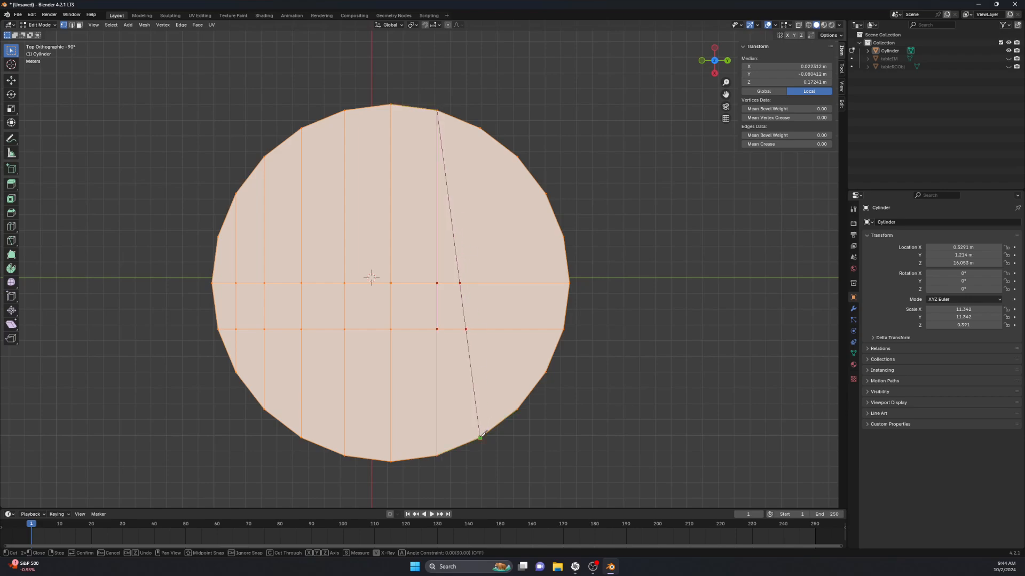
{"action": "left_click", "coordinate": [480, 128]}
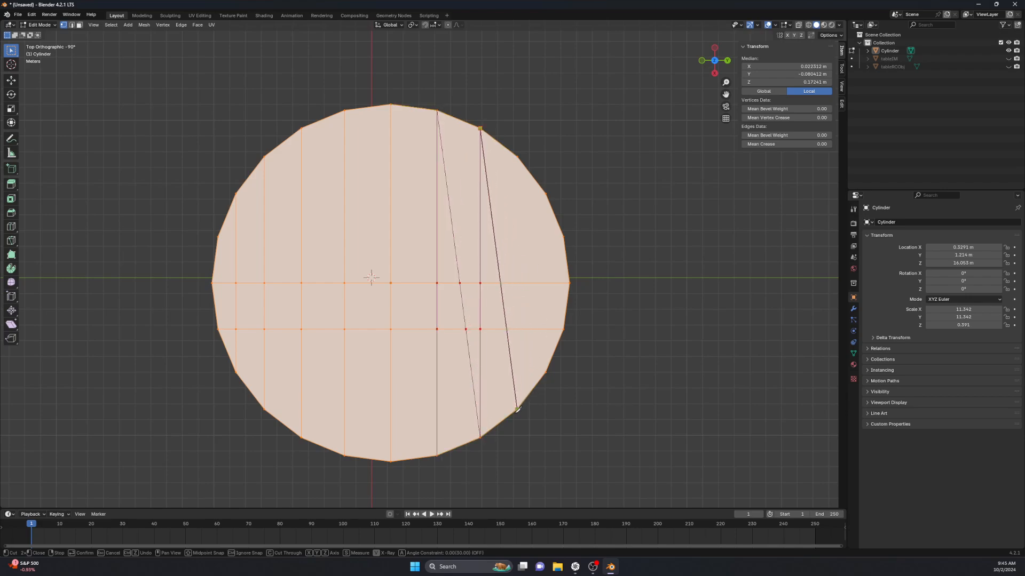
{"action": "left_click", "coordinate": [517, 409]}
{"action": "left_click", "coordinate": [516, 157]}
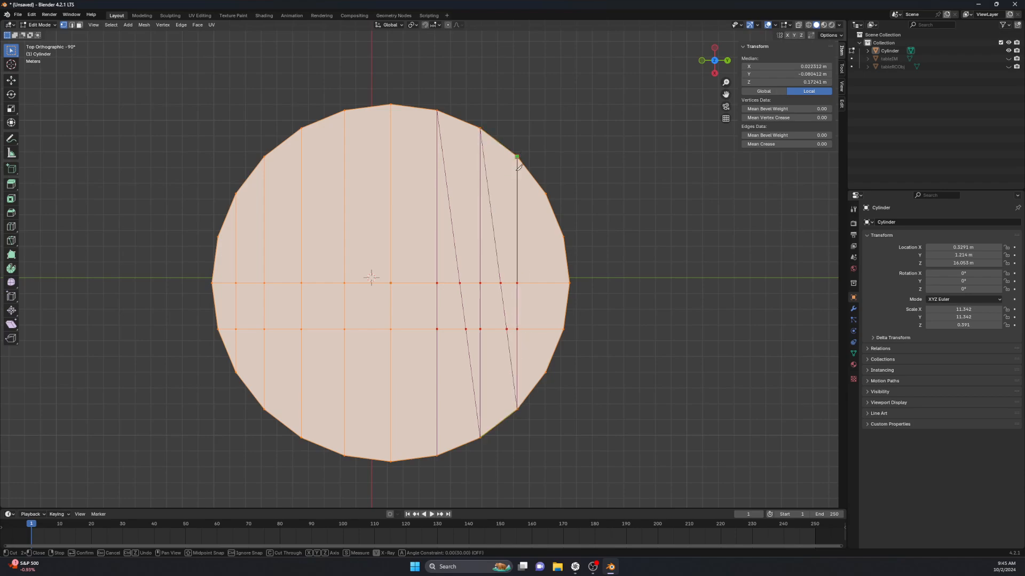
{"action": "left_click", "coordinate": [545, 372]}
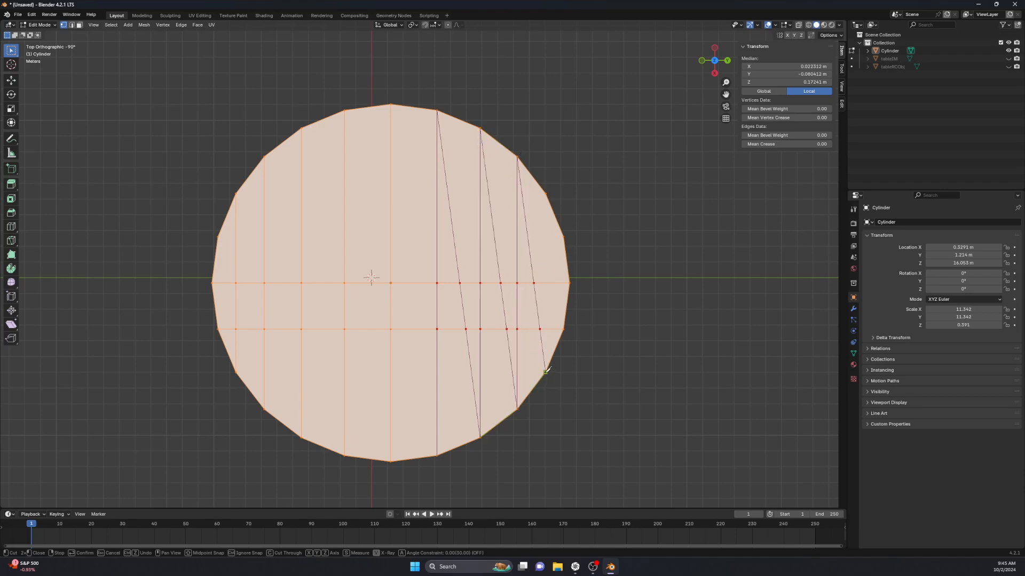
{"action": "left_click", "coordinate": [545, 193]}
{"action": "key", "text": "Return"}
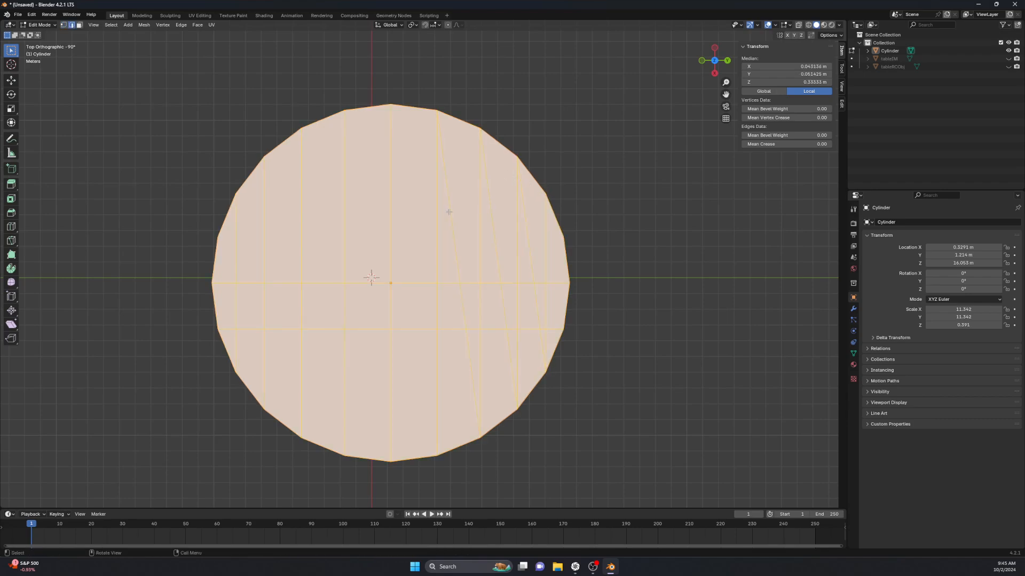
- Select the three diagonal connecting cuts on the +Y half of the top face and dissolve them
{"action": "left_click", "coordinate": [458, 270]}
{"action": "left_click", "coordinate": [469, 348], "text": "shift"}
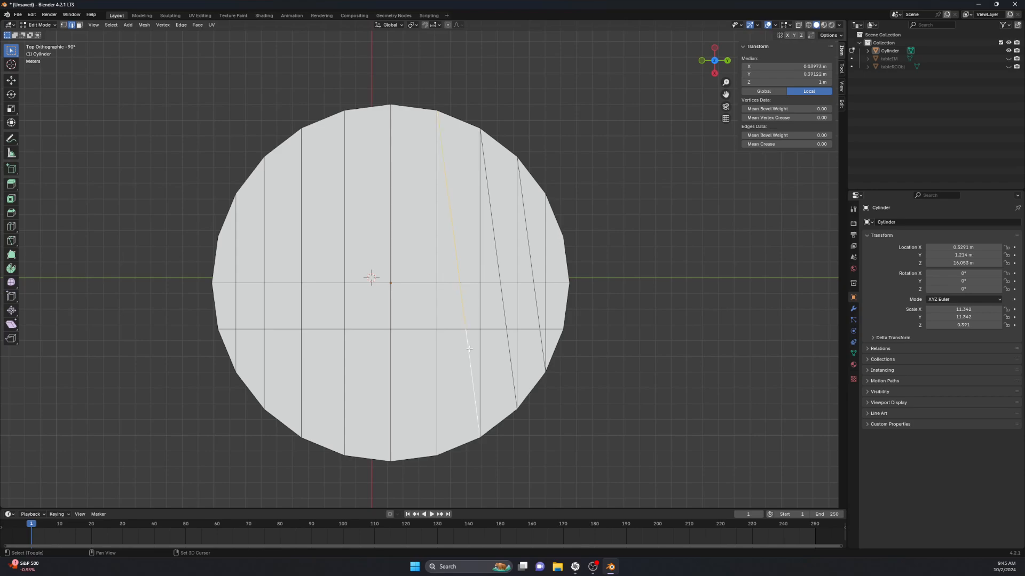
{"action": "left_click", "coordinate": [510, 347], "text": "shift"}
{"action": "left_click", "coordinate": [505, 307], "text": "shift"}
{"action": "left_click", "coordinate": [493, 235], "text": "shift"}
{"action": "left_click", "coordinate": [532, 270], "text": "shift"}
{"action": "left_click", "coordinate": [535, 332], "text": "shift"}
{"action": "left_click", "coordinate": [541, 348], "text": "shift"}
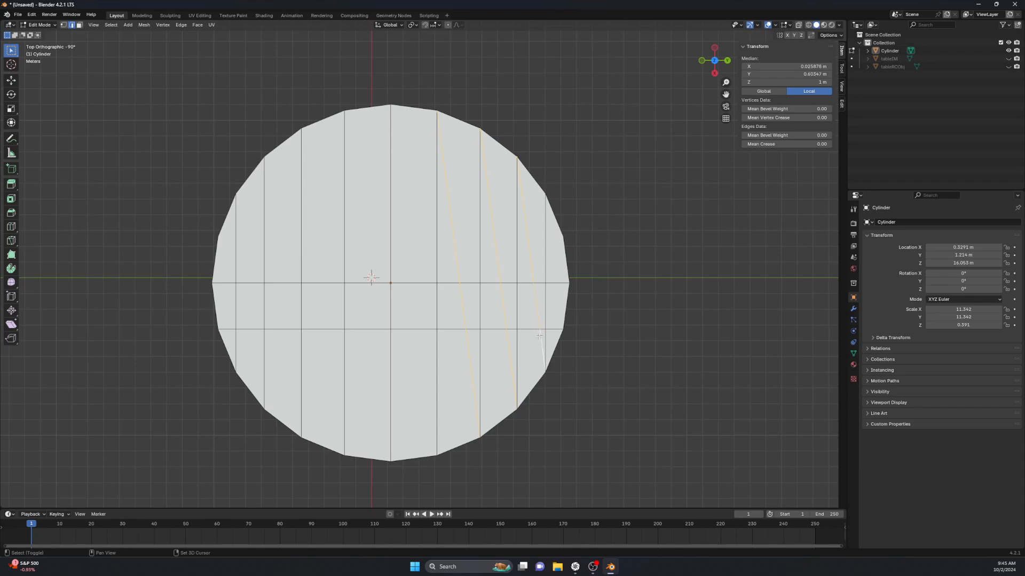
{"action": "key", "text": "ctrl+x"}
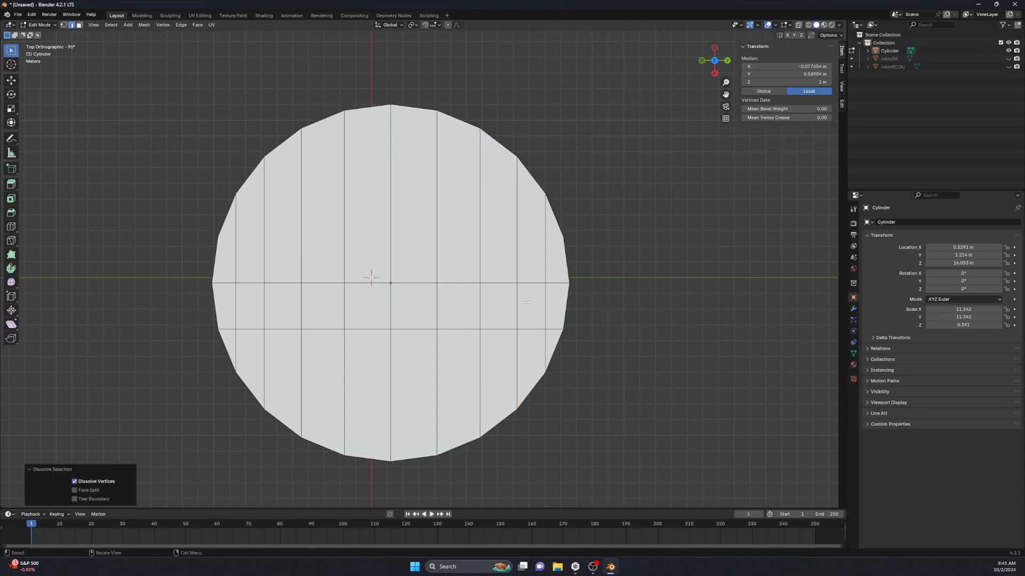
- Knife two more cuts along Y across the +X side of the top face, each joining the next pair of opposite rim vertices
{"action": "key", "text": "k"}
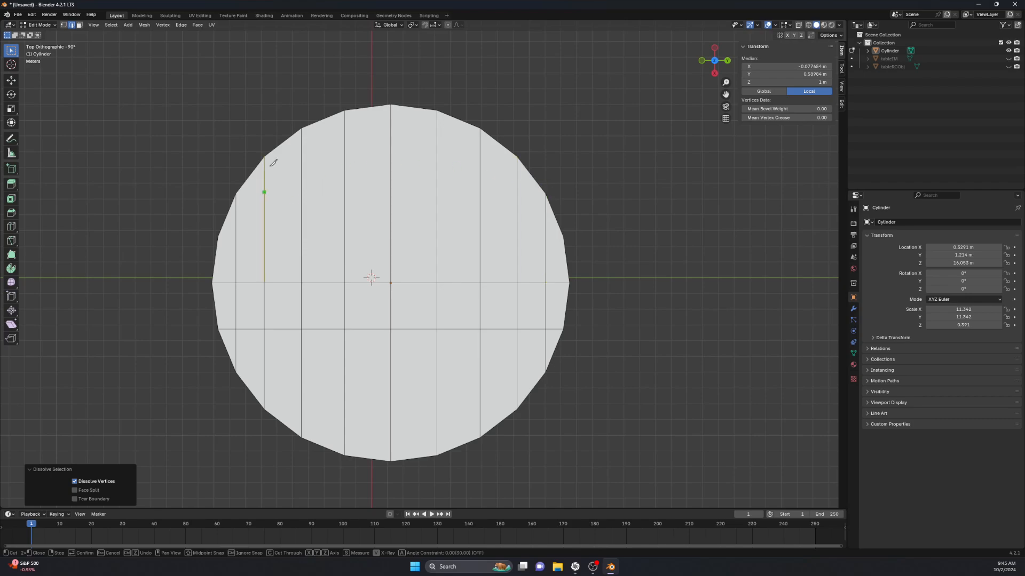
{"action": "left_click", "coordinate": [235, 372]}
{"action": "left_click", "coordinate": [545, 372]}
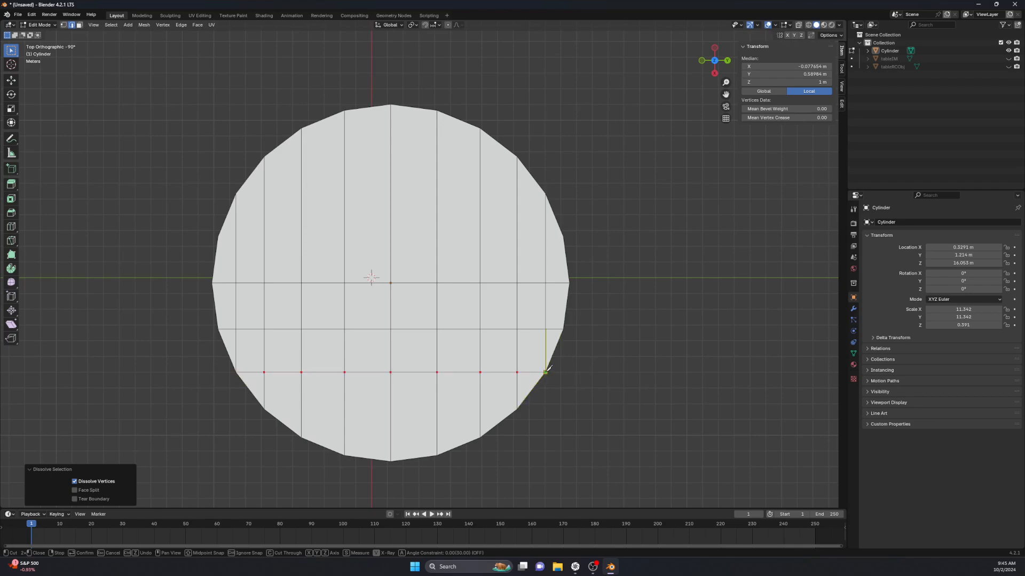
{"action": "key", "text": "Return"}
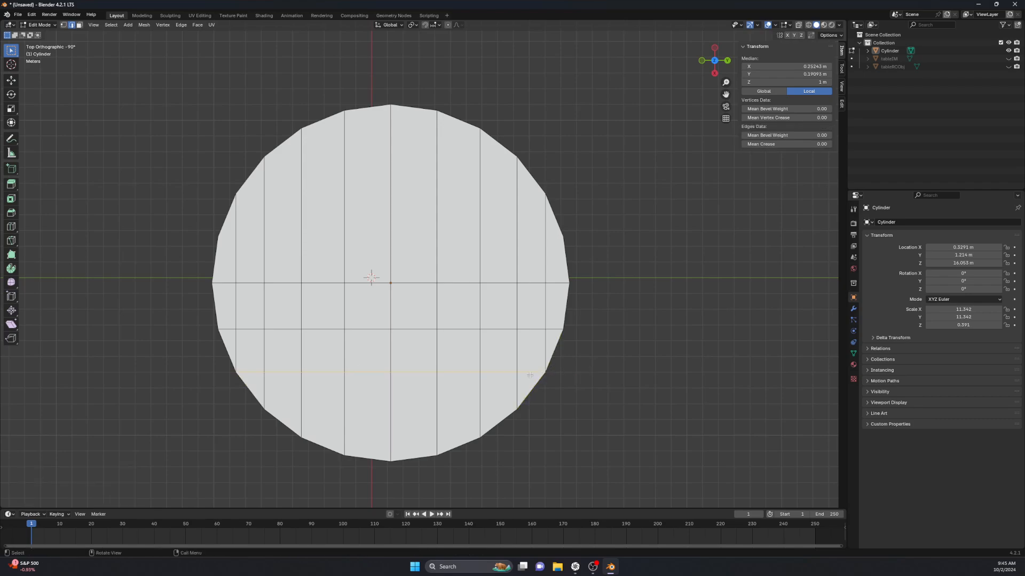
{"action": "key", "text": "k"}
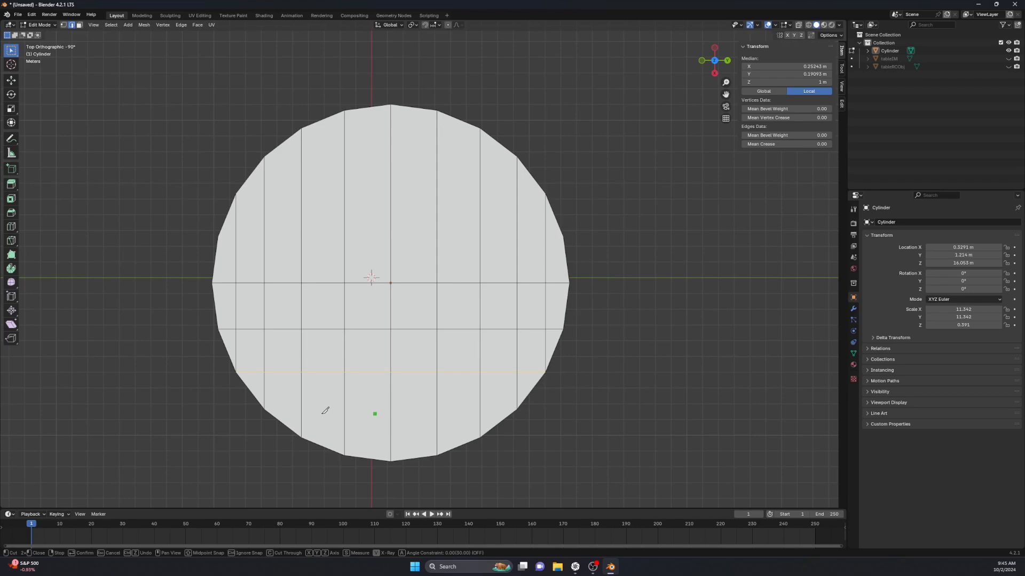
{"action": "left_click", "coordinate": [264, 409]}
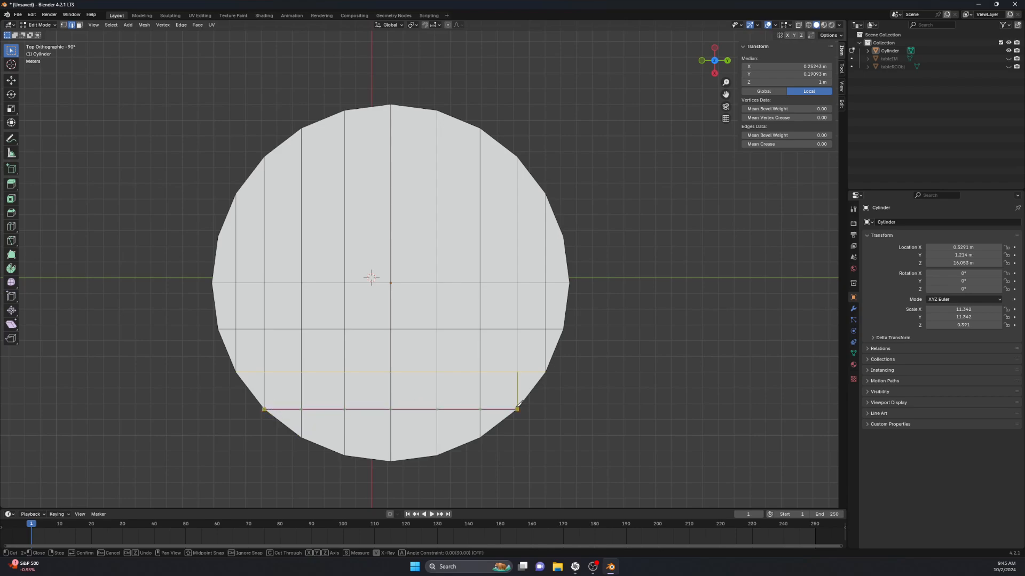
{"action": "left_click", "coordinate": [517, 409]}
{"action": "key", "text": "Return"}
{"action": "left_click", "coordinate": [595, 434]}
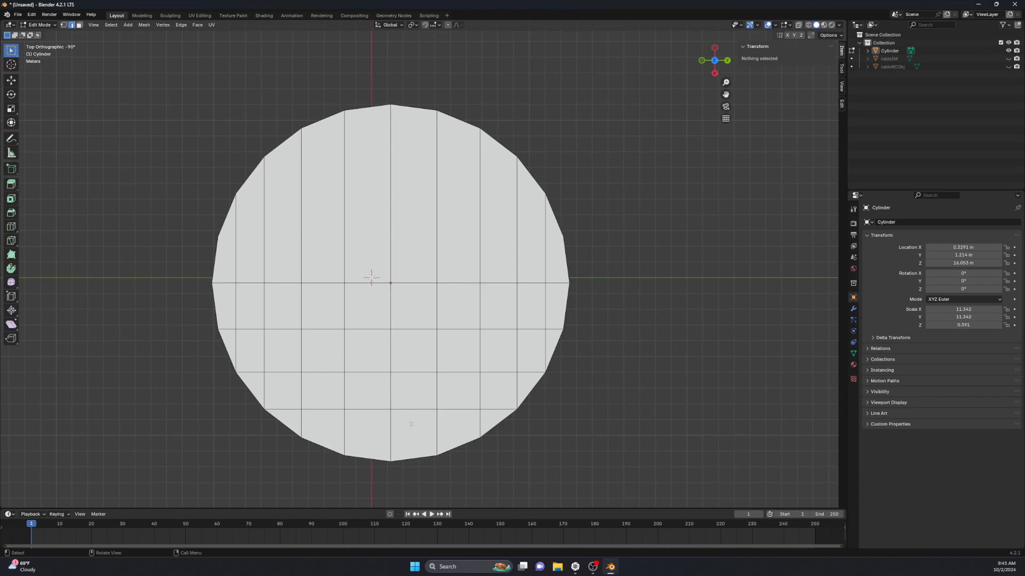
- Knife three cuts along Y across the -X half of the top face in one continuous zigzag between opposite rim vertices
{"action": "key", "text": "k"}
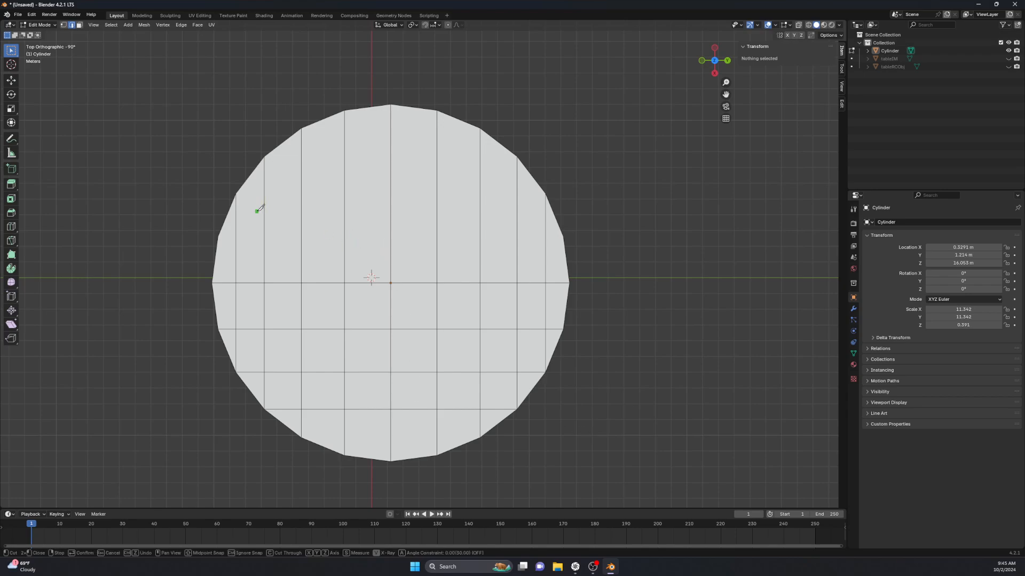
{"action": "left_click", "coordinate": [219, 234]}
{"action": "left_click", "coordinate": [562, 236]}
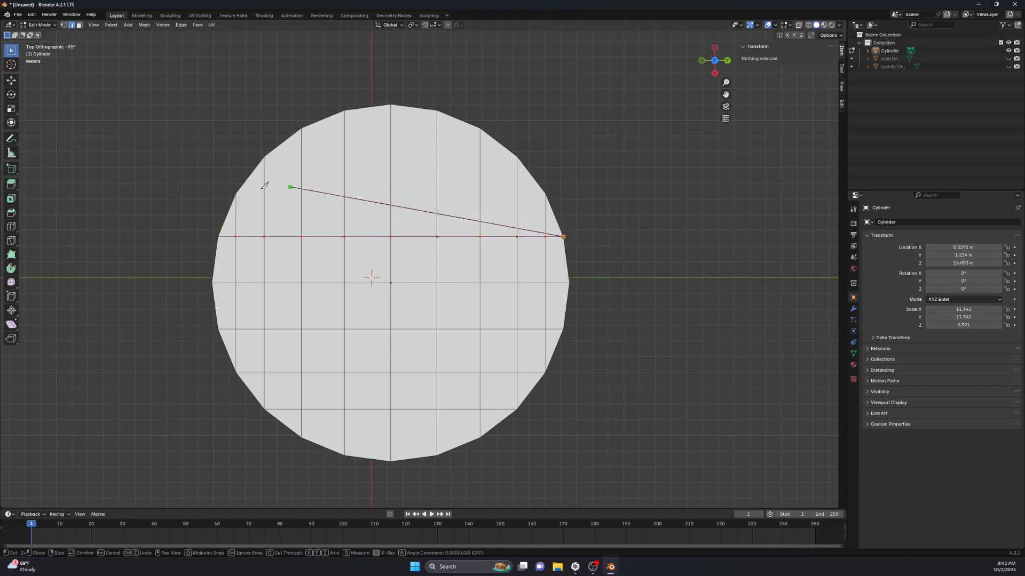
{"action": "left_click", "coordinate": [235, 193]}
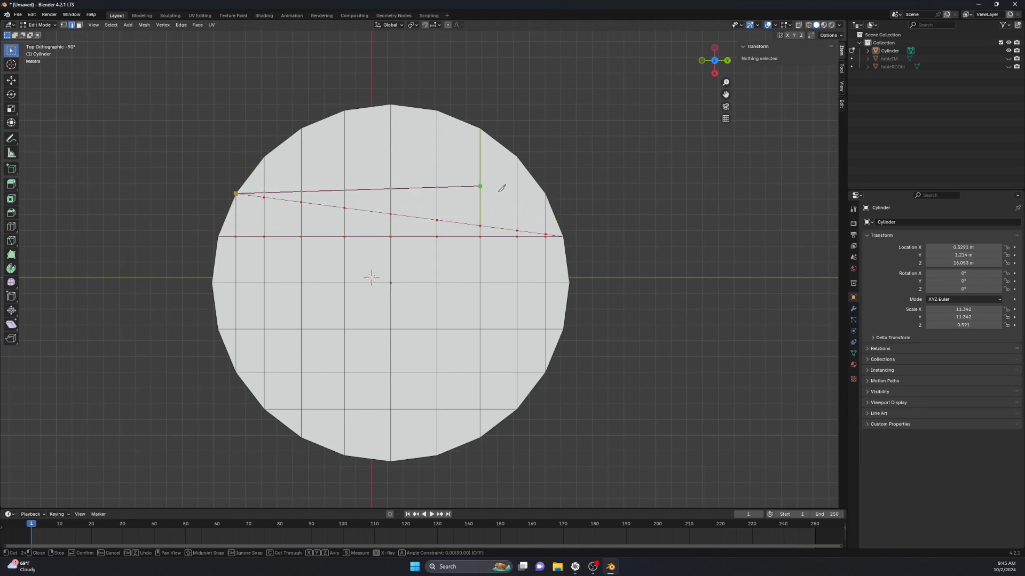
{"action": "left_click", "coordinate": [545, 194]}
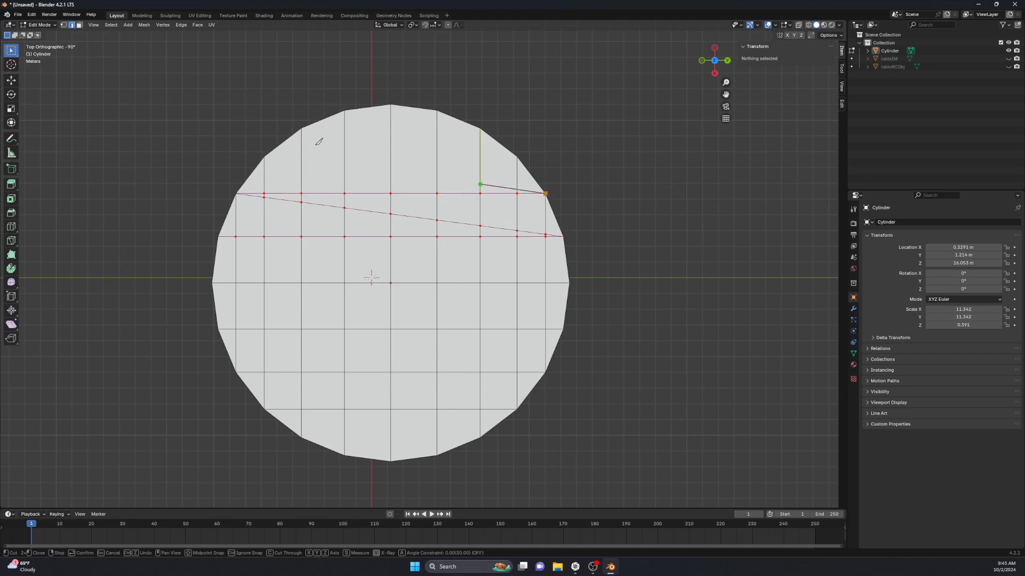
{"action": "left_click", "coordinate": [263, 157]}
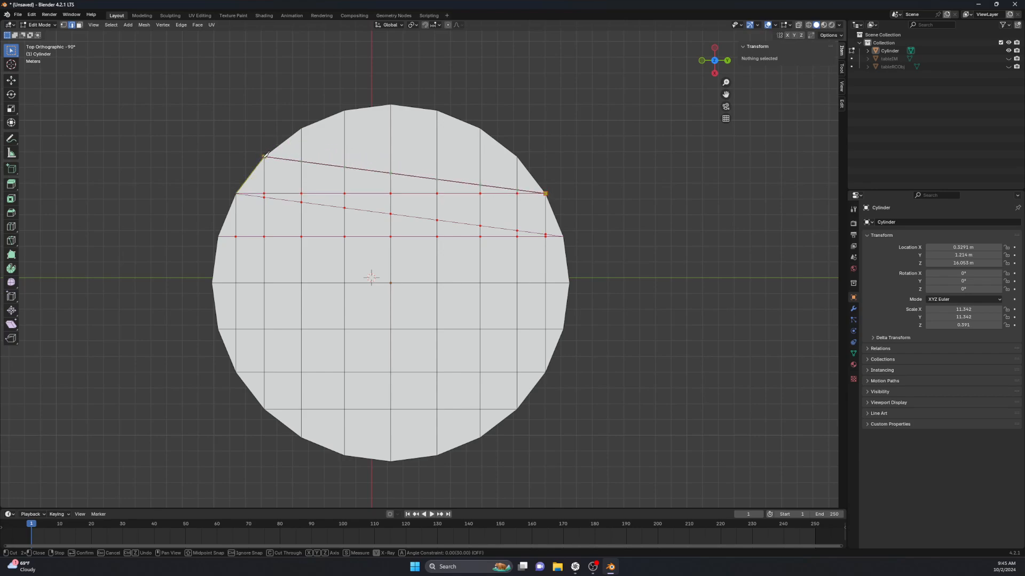
{"action": "left_click", "coordinate": [517, 157]}
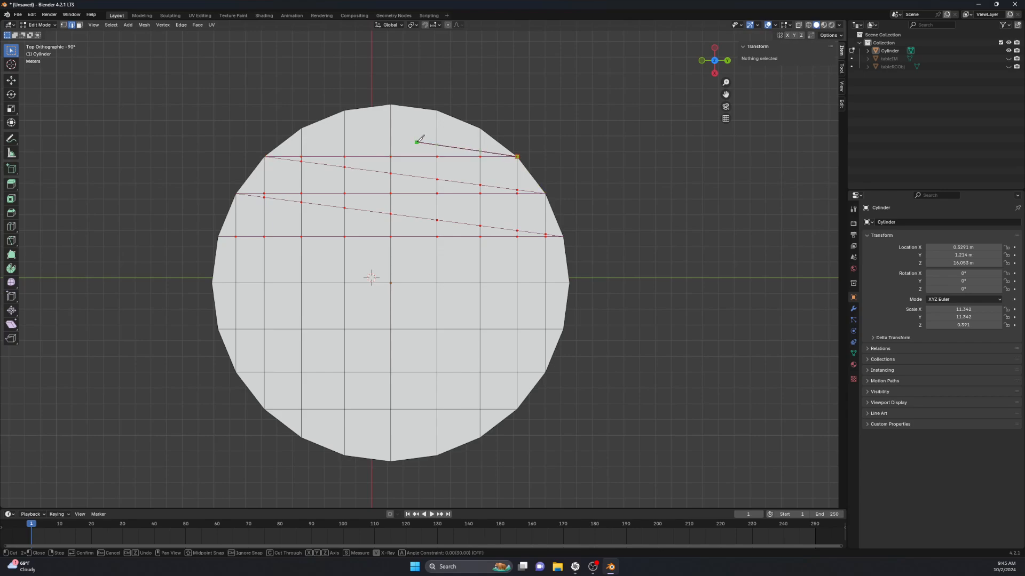
{"action": "key", "text": "Return"}
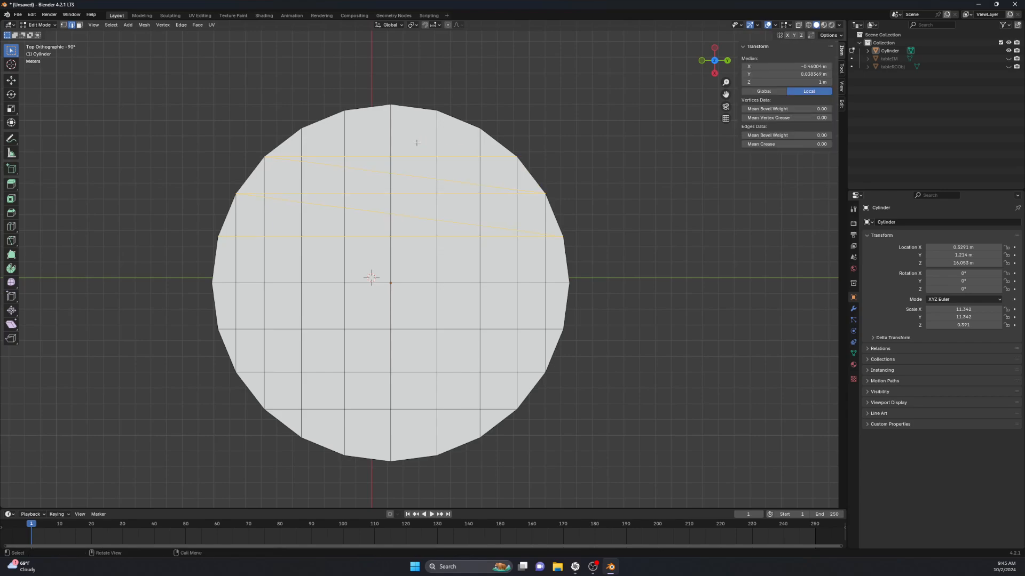
- Deselect the three straight Y-direction cuts so only the two diagonal connecting cuts stay selected, and dissolve those diagonals
{"action": "left_click", "coordinate": [326, 166], "text": "shift"}
{"action": "left_click", "coordinate": [324, 164], "text": "shift"}
{"action": "left_click", "coordinate": [320, 158], "text": "shift"}
{"action": "left_click", "coordinate": [407, 156], "text": "ctrl+shift"}
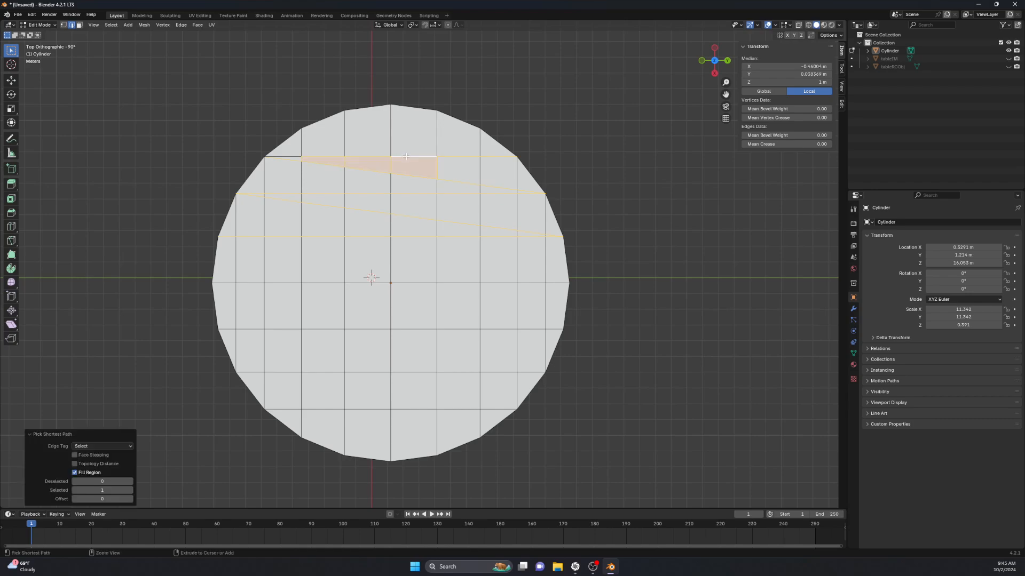
{"action": "key", "text": "ctrl+z"}
{"action": "left_click", "coordinate": [425, 156], "text": "shift"}
{"action": "left_click", "coordinate": [446, 157], "text": "shift"}
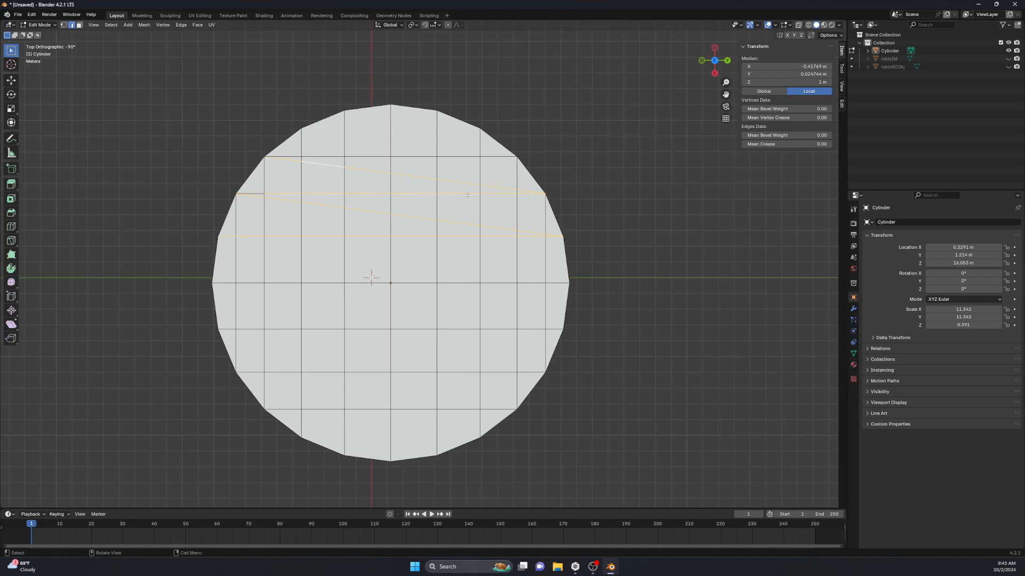
{"action": "left_click", "coordinate": [514, 193], "text": "ctrl"}
{"action": "key", "text": "ctrl+z"}
{"action": "left_click", "coordinate": [298, 194], "text": "shift"}
{"action": "left_click", "coordinate": [523, 193], "text": "ctrl"}
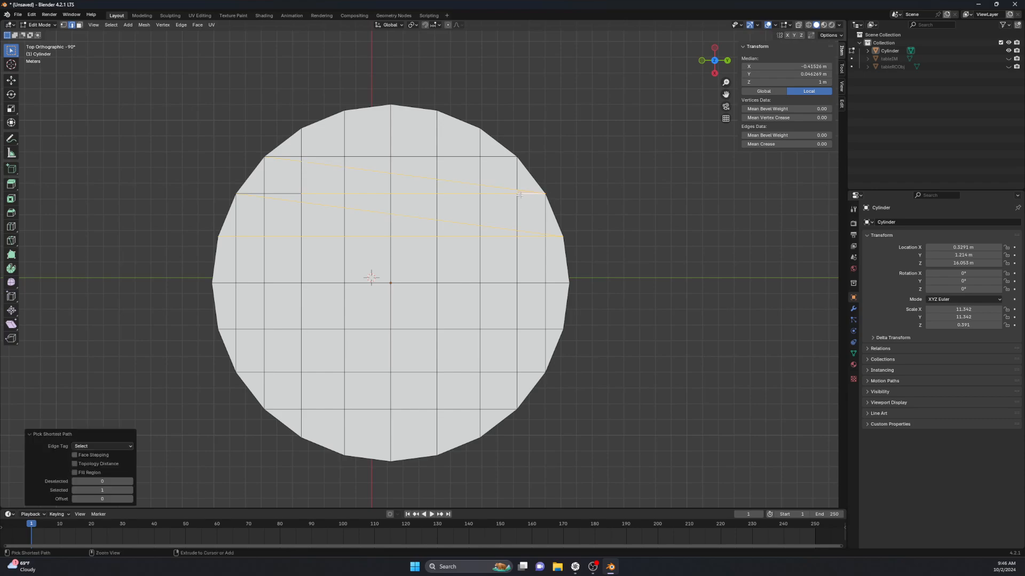
{"action": "key", "text": "ctrl+z"}
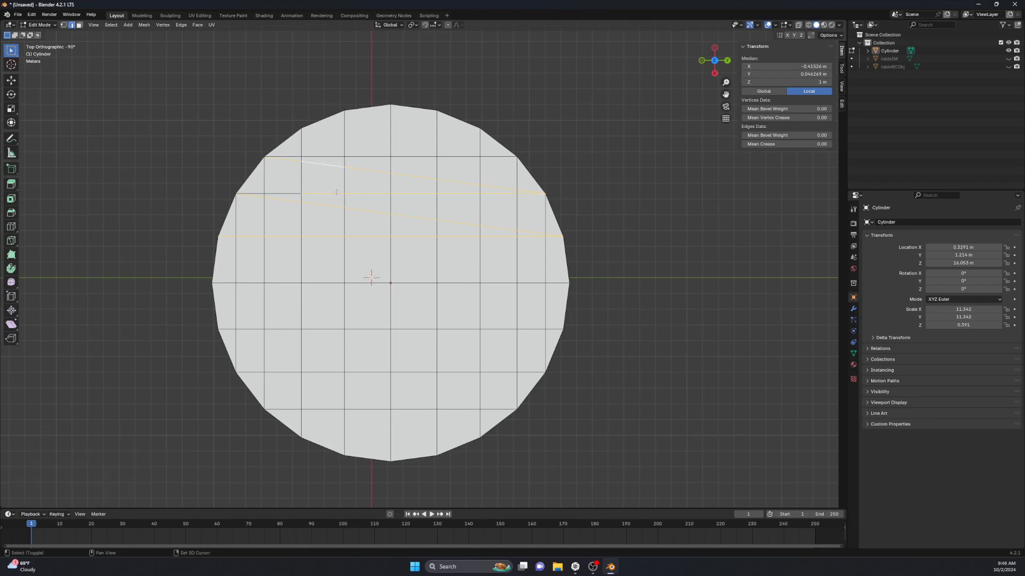
{"action": "left_click", "coordinate": [335, 192], "text": "shift"}
{"action": "left_click", "coordinate": [368, 193], "text": "shift"}
{"action": "left_click", "coordinate": [424, 193], "text": "shift"}
{"action": "left_click", "coordinate": [458, 193], "text": "shift"}
{"action": "left_click", "coordinate": [499, 194], "text": "shift"}
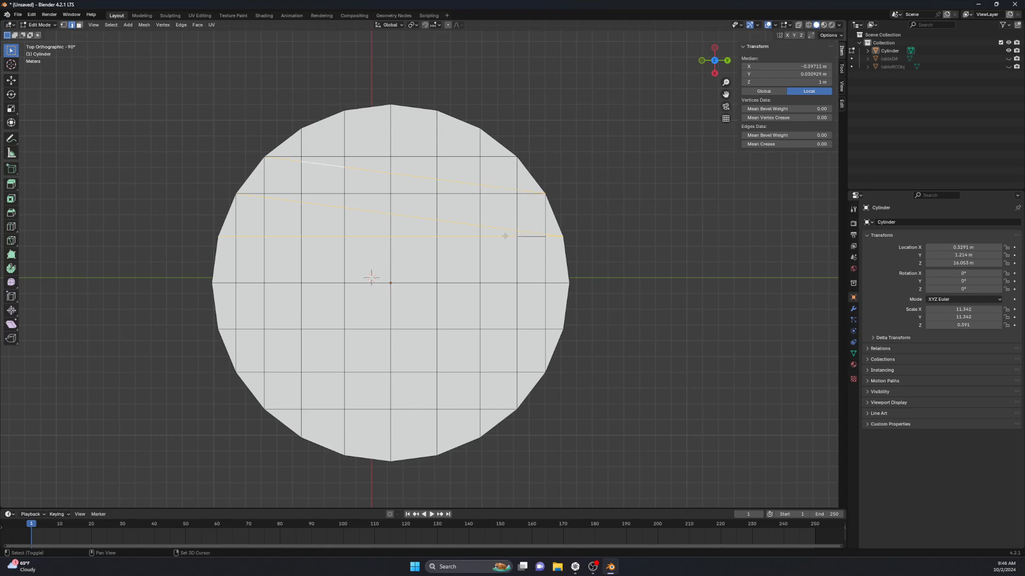
{"action": "left_click", "coordinate": [548, 236], "text": "shift"}
{"action": "left_click", "coordinate": [492, 238], "text": "shift"}
{"action": "left_click", "coordinate": [414, 236], "text": "shift"}
{"action": "left_click", "coordinate": [357, 235], "text": "shift"}
{"action": "left_click", "coordinate": [320, 237], "text": "shift"}
{"action": "left_click", "coordinate": [288, 237], "text": "shift"}
{"action": "left_click", "coordinate": [248, 236], "text": "shift"}
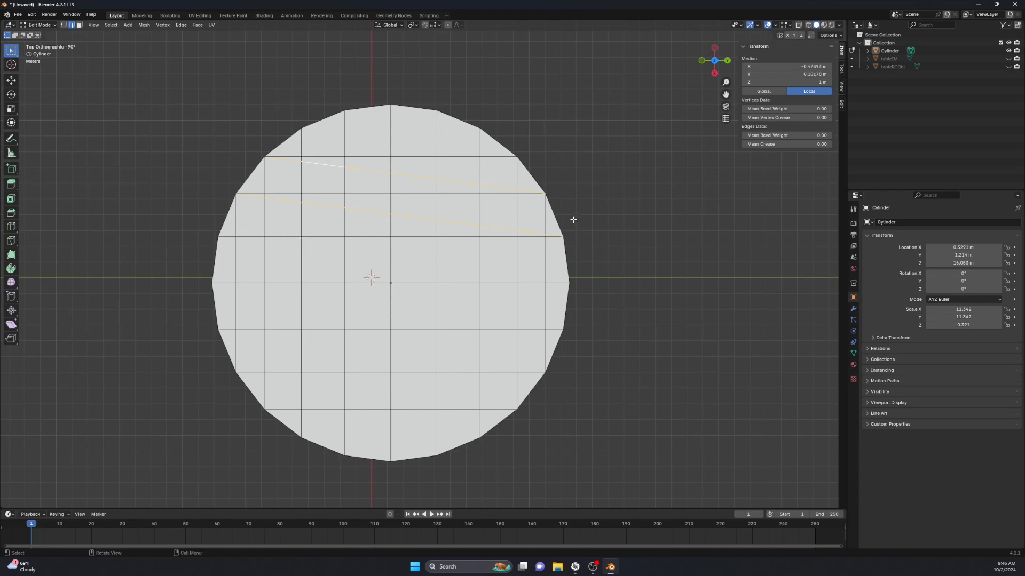
{"action": "key", "text": "ctrl+x"}
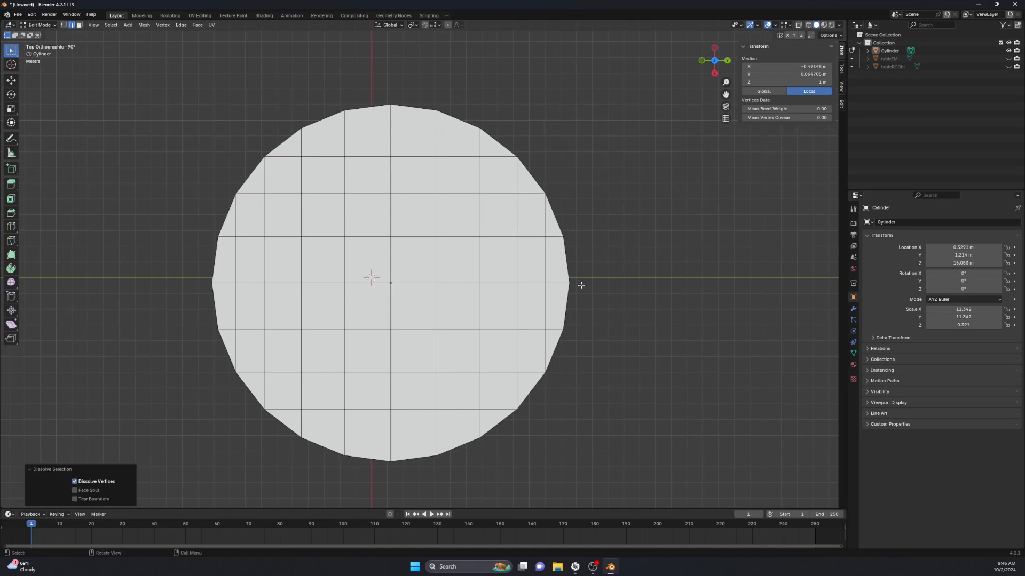
- Try to select the edge loop around the tabletop's upper rim
{"action": "scroll", "coordinate": [574, 299], "scroll_direction": "down", "scroll_amount": 3}
{"action": "middle_click_drag", "start_coordinate": [567, 316], "coordinate": [537, 261]}
{"action": "key", "text": "Tab"}
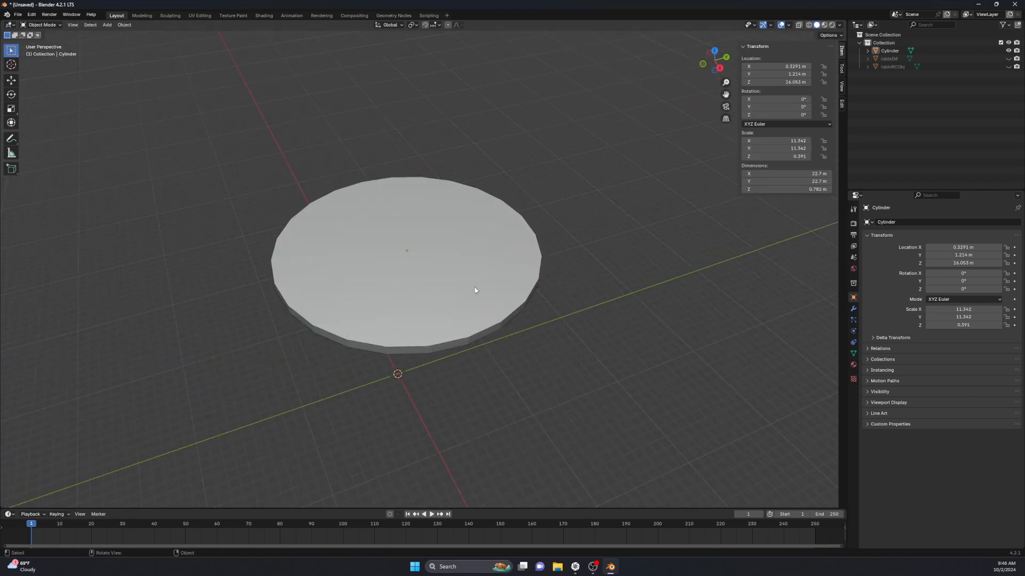
{"action": "key", "text": "Tab"}
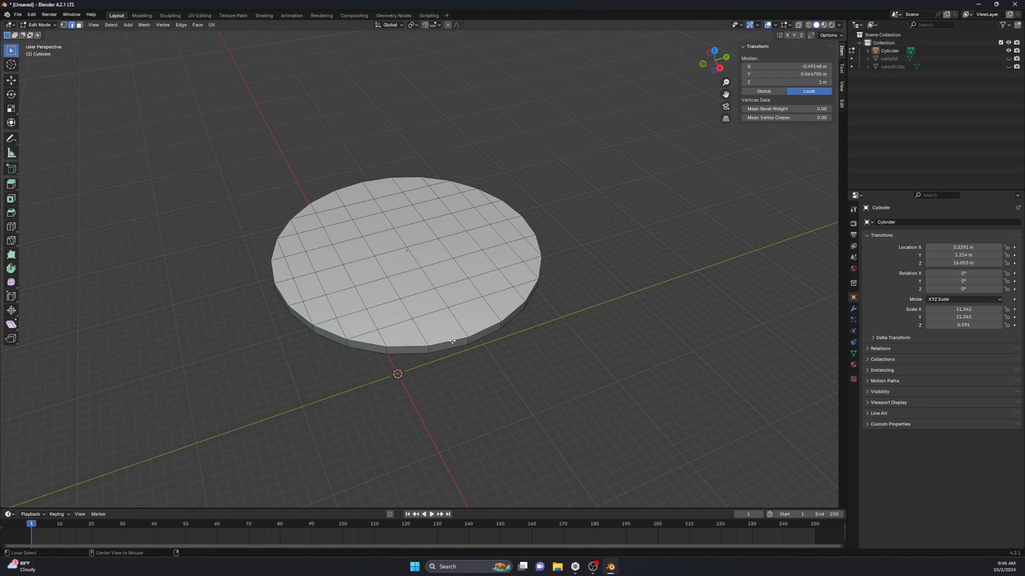
{"action": "left_click", "coordinate": [457, 333], "text": "alt"}
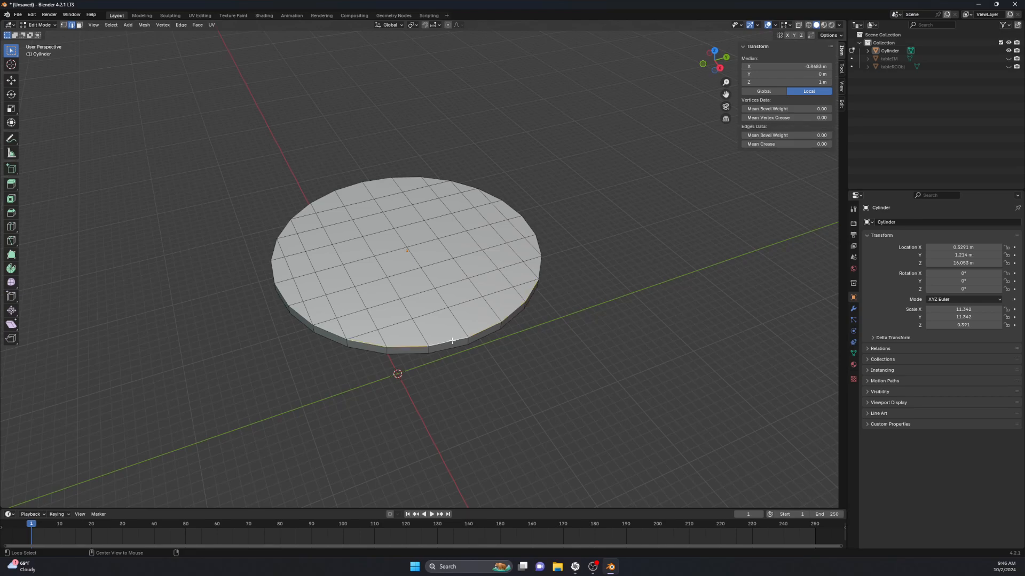
{"action": "left_click", "coordinate": [328, 331], "text": "alt"}
{"action": "left_click", "coordinate": [367, 344], "text": "alt+shift"}
{"action": "left_click", "coordinate": [284, 299], "text": "alt+shift"}
- Select the tabletop's bottom rim edge loop, show tableRCObj, and raise the loop about 0.12 m along Z towards the scan's underside
{"action": "middle_click_drag", "start_coordinate": [320, 315], "coordinate": [345, 265]}
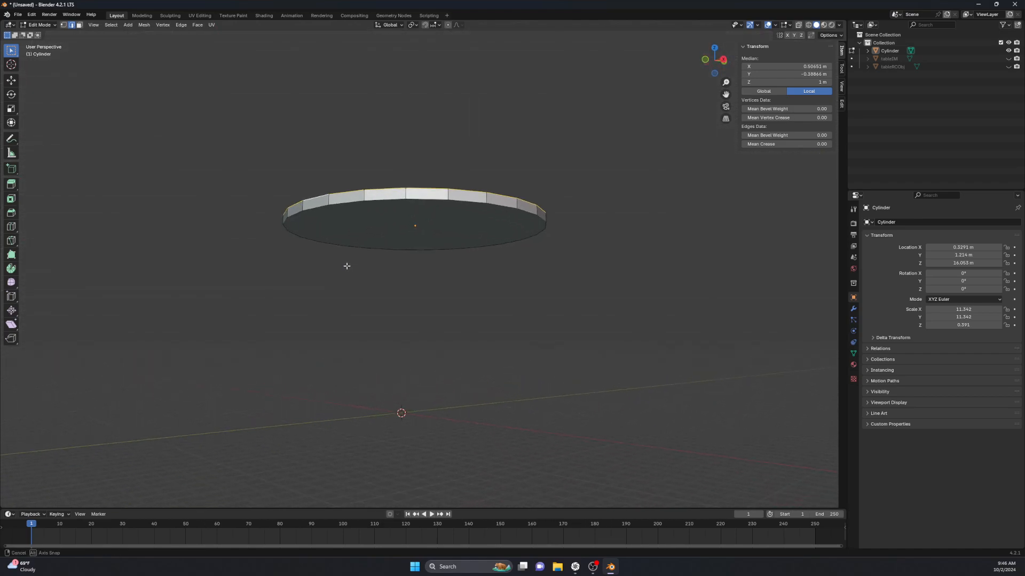
{"action": "middle_click_drag", "start_coordinate": [447, 219], "coordinate": [437, 239], "text": "shift"}
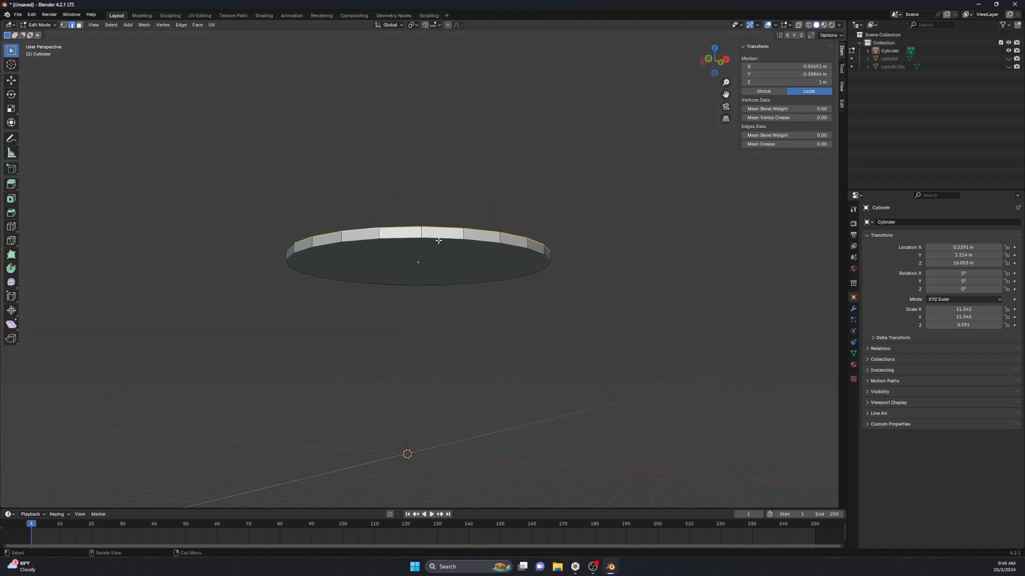
{"action": "left_click", "coordinate": [441, 239], "text": "alt+shift"}
{"action": "left_click", "coordinate": [526, 194]}
{"action": "left_click", "coordinate": [524, 277], "text": "alt+shift"}
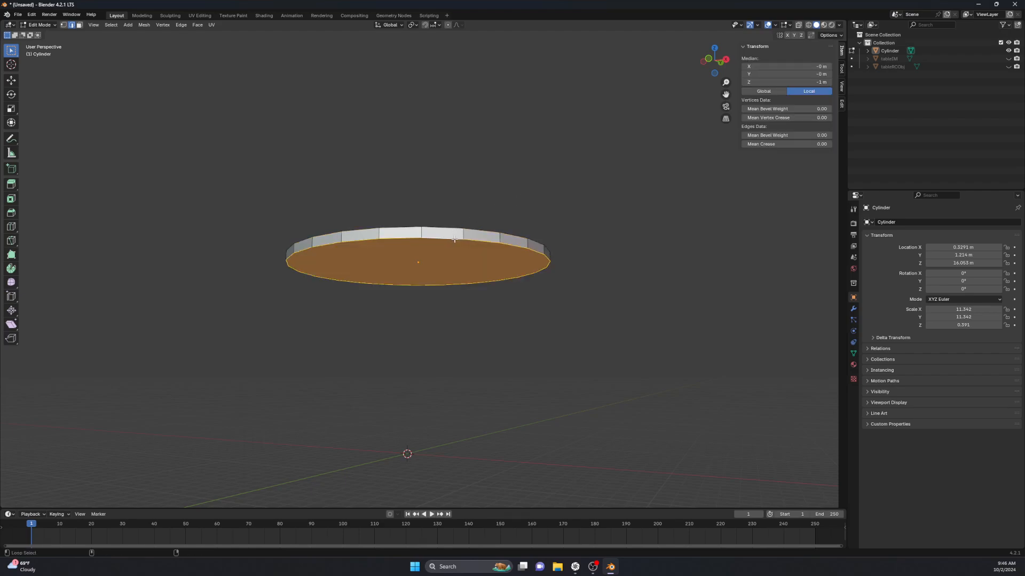
{"action": "scroll", "coordinate": [525, 276], "scroll_direction": "up", "scroll_amount": 1}
{"action": "scroll", "coordinate": [524, 277], "scroll_direction": "up", "scroll_amount": 2}
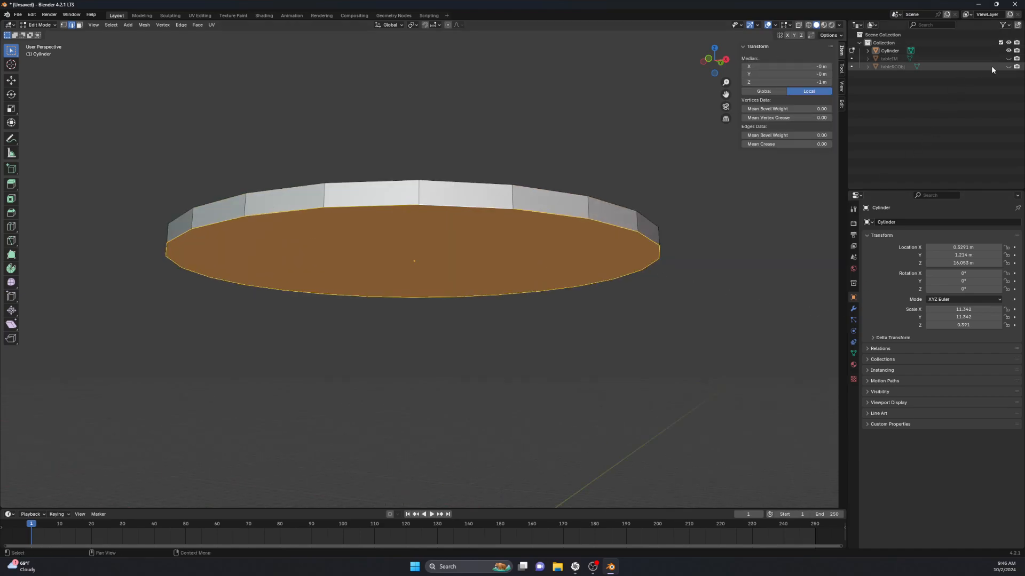
{"action": "left_click", "coordinate": [1008, 67]}
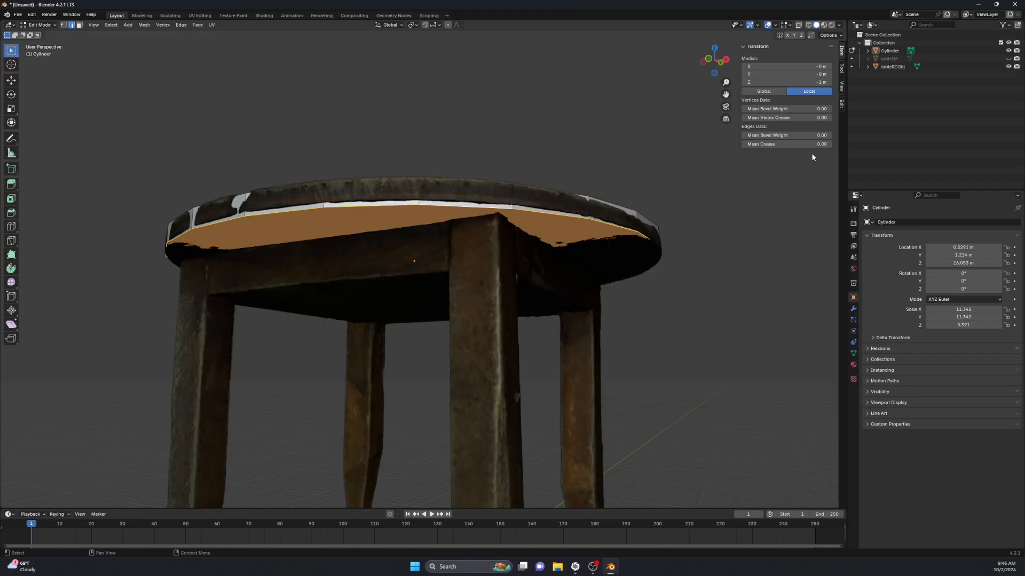
{"action": "key", "text": "g"}
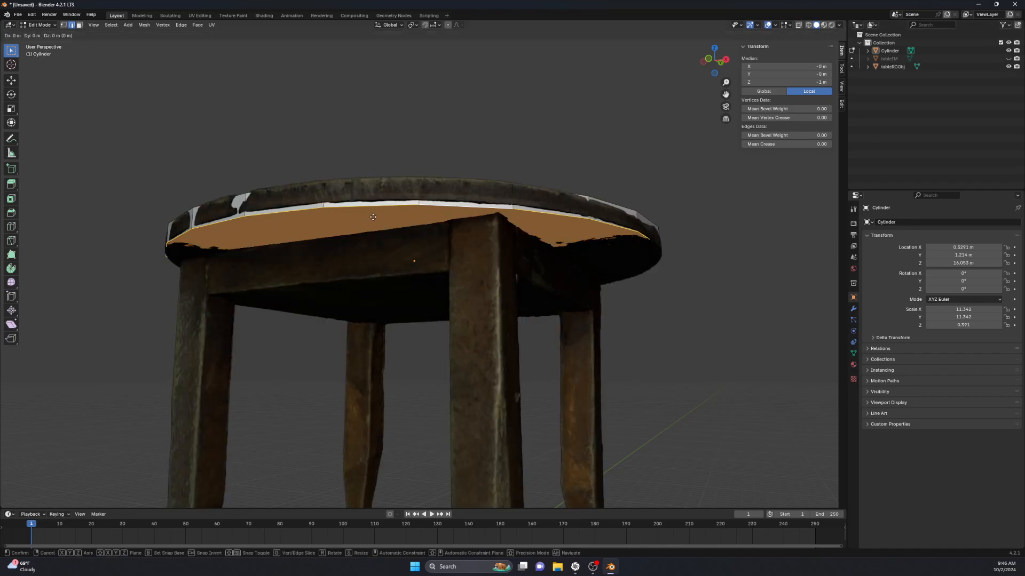
{"action": "key", "text": "z"}
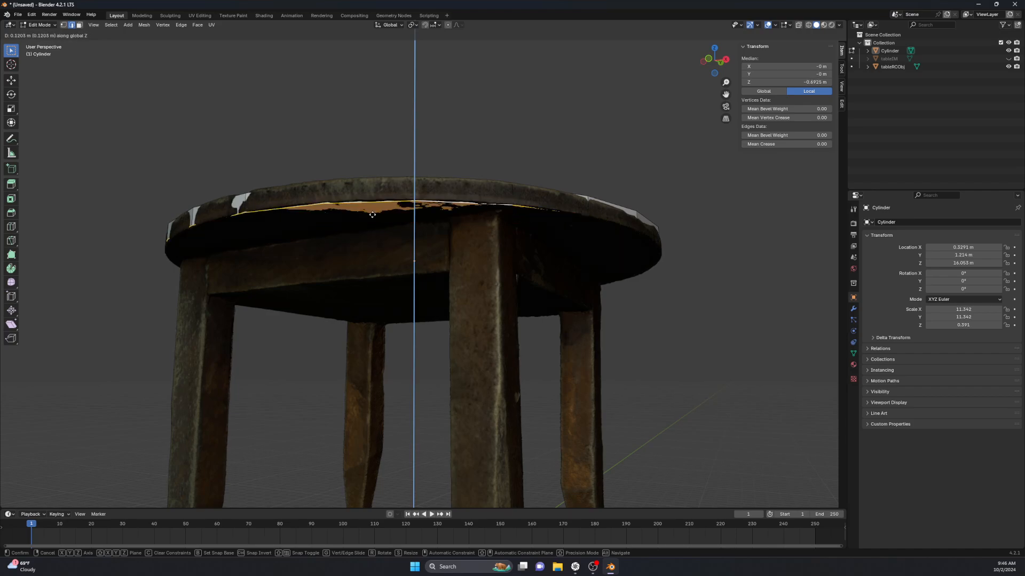
{"action": "left_click", "coordinate": [372, 214]}
- Bevel the tabletop's bottom rim edges with one segment, about 0.03 m wide
{"action": "key", "text": "ctrl+b"}
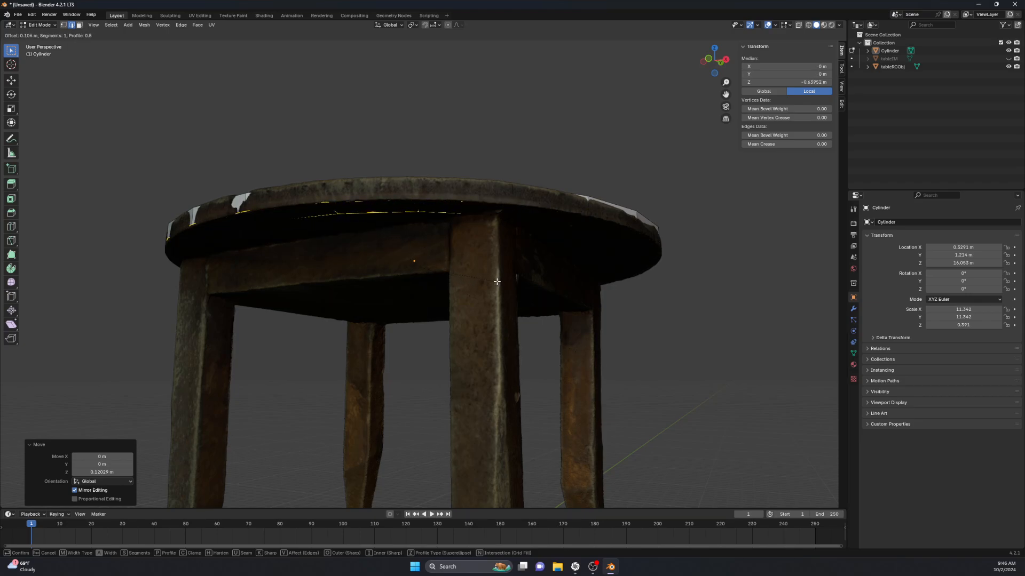
{"action": "left_click", "coordinate": [486, 270]}
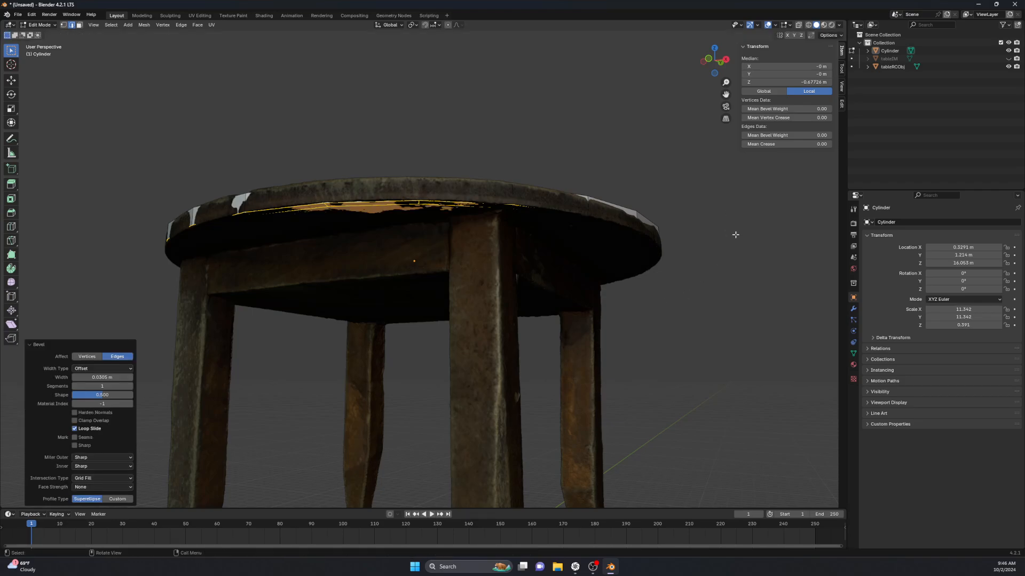
- Try to apply the tabletop cylinder's rotation and scale in Object Mode
{"action": "key", "text": "Tab"}
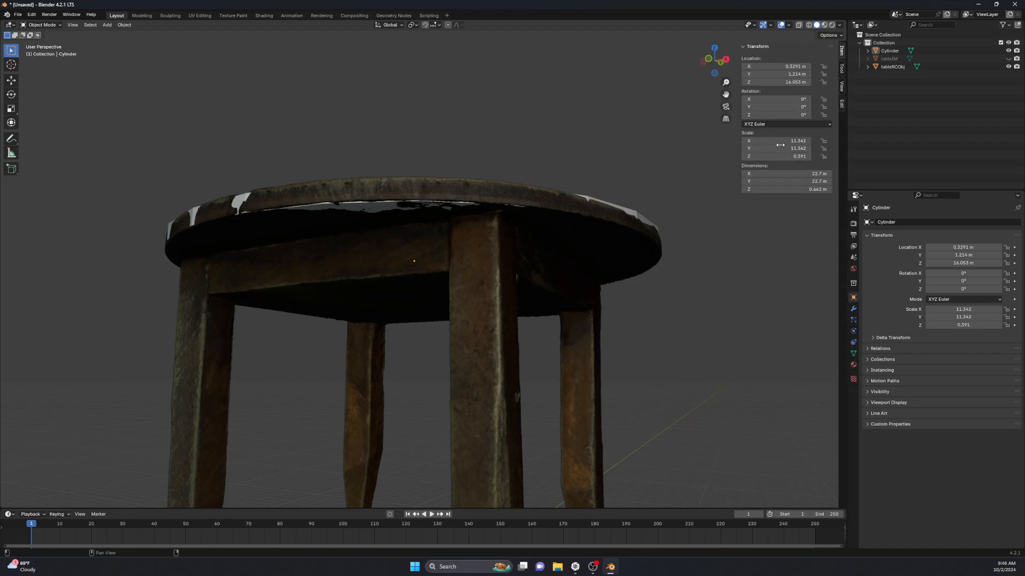
{"action": "key", "text": "ctrl+a"}
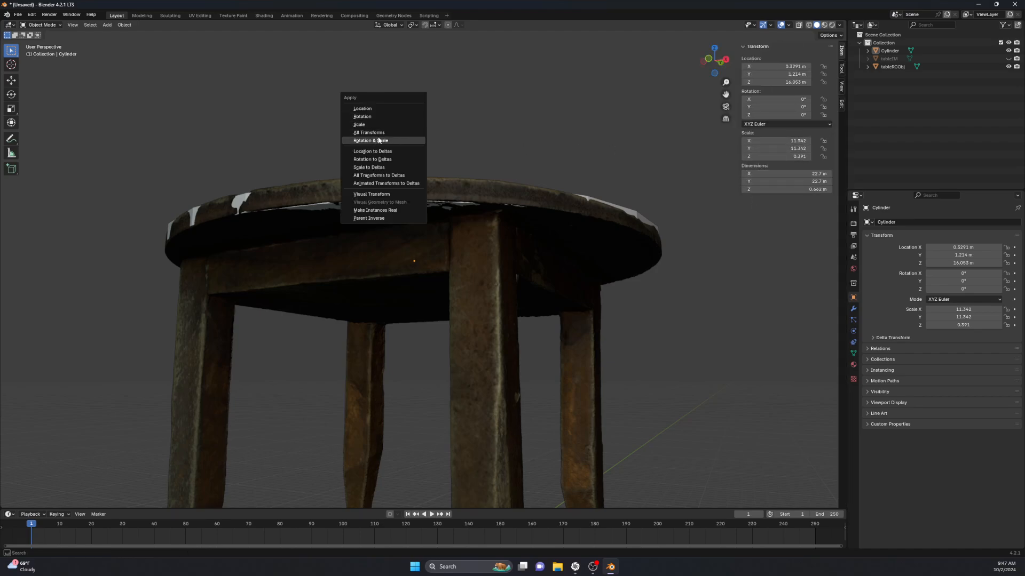
{"action": "left_click", "coordinate": [380, 141]}
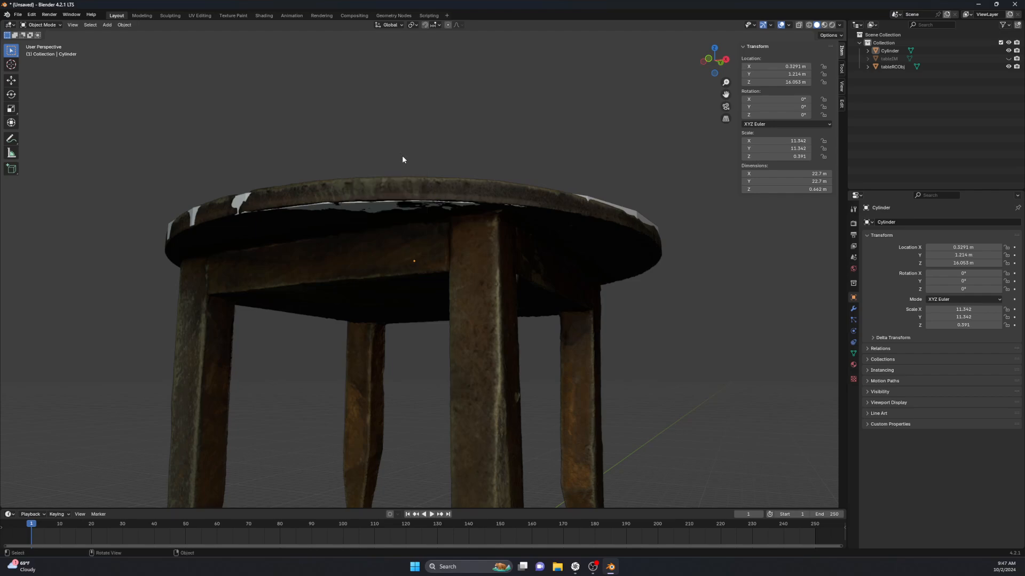
- Bevel the cylinder's bottom rim edge loop with two segments, about 0.034 m wide
{"action": "key", "text": "Tab"}
{"action": "key", "text": "ctrl+b"}
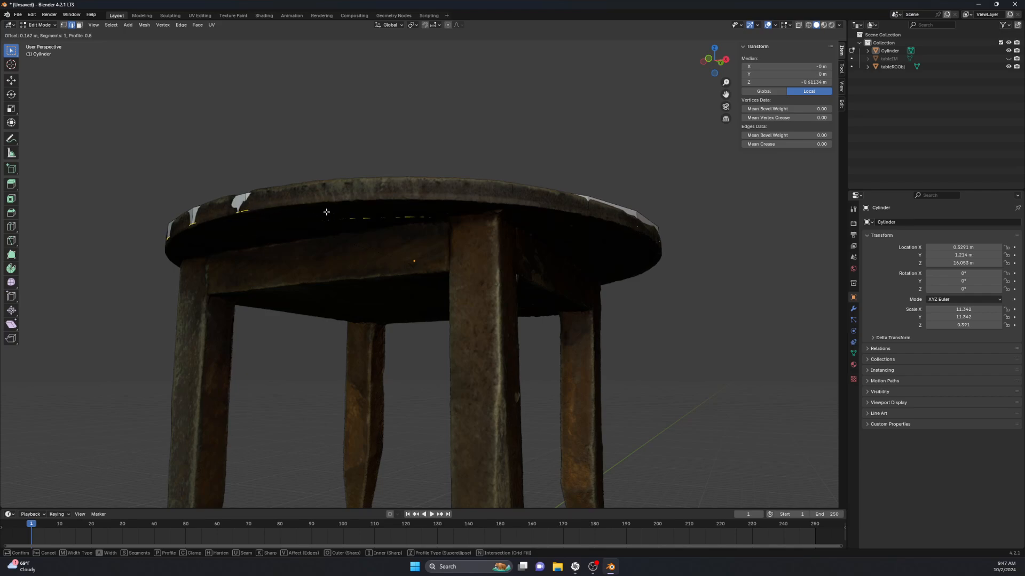
{"action": "left_click", "coordinate": [347, 211]}
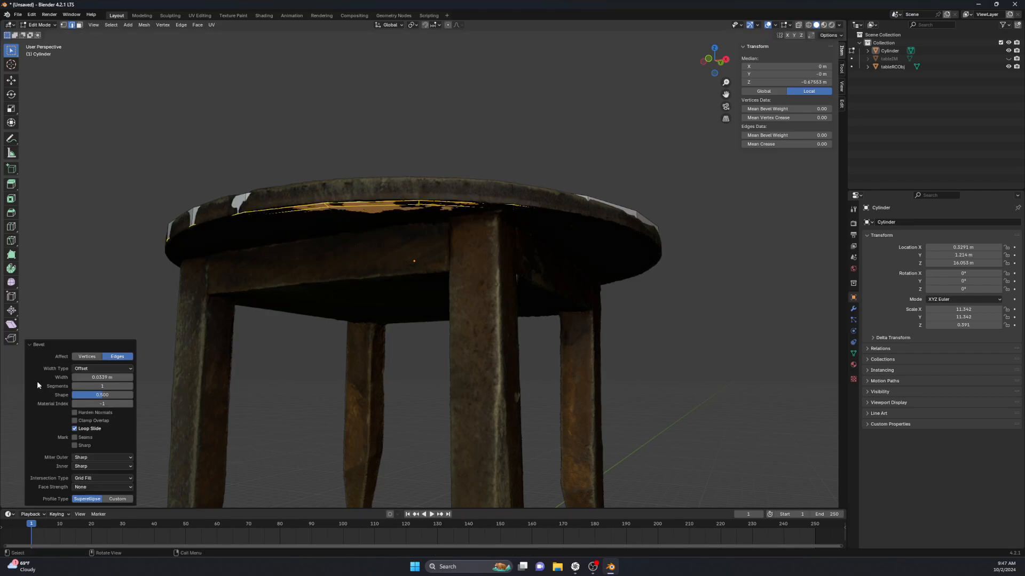
{"action": "left_click", "coordinate": [130, 386]}
- Turn on X-ray and raise the upper edge loop of the tabletop's bottom bevel about 0.12 m along Z
{"action": "left_click", "coordinate": [799, 25]}
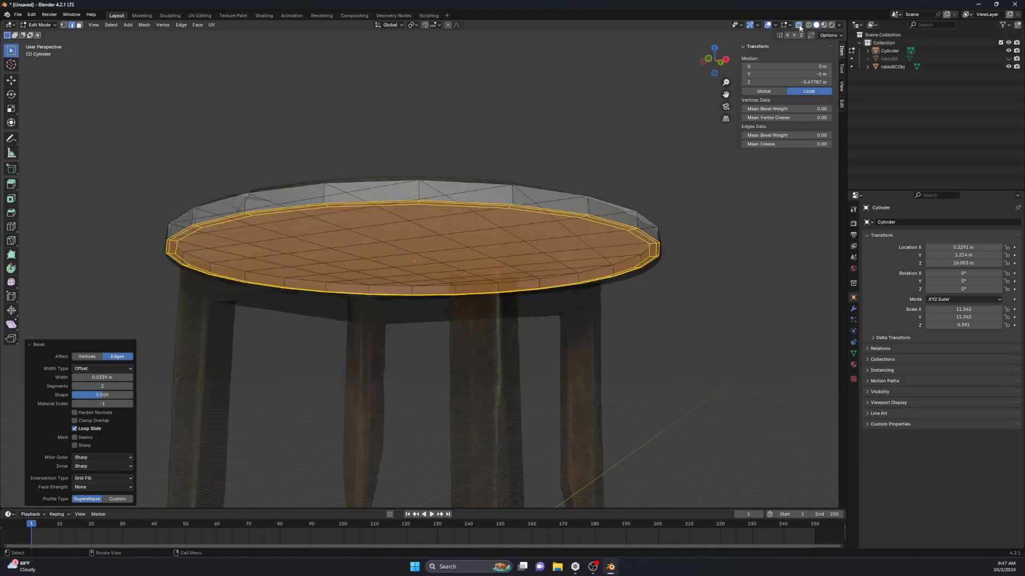
{"action": "middle_click_drag", "start_coordinate": [428, 235], "coordinate": [452, 212]}
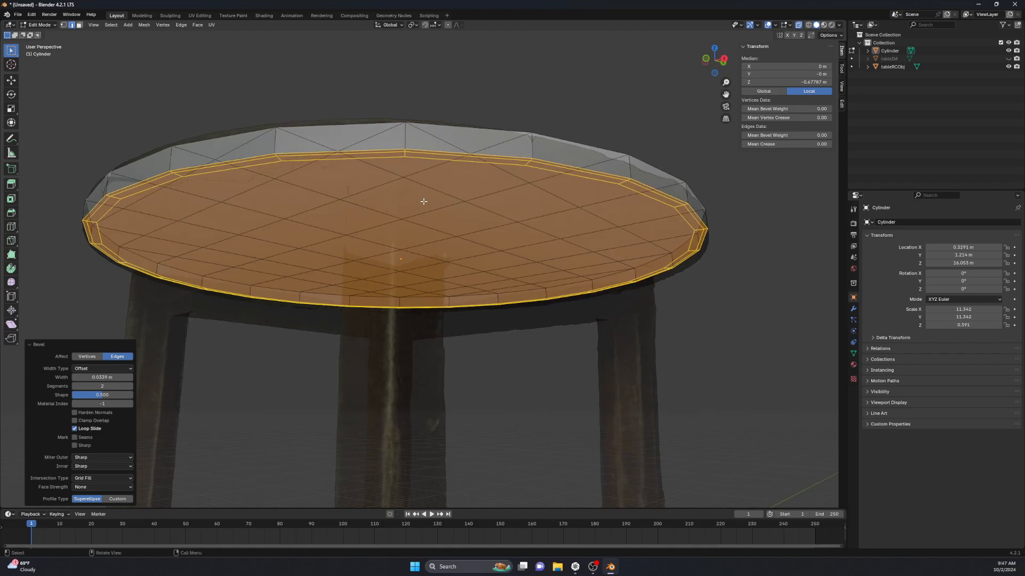
{"action": "key", "text": "Tab"}
{"action": "key", "text": "Tab"}
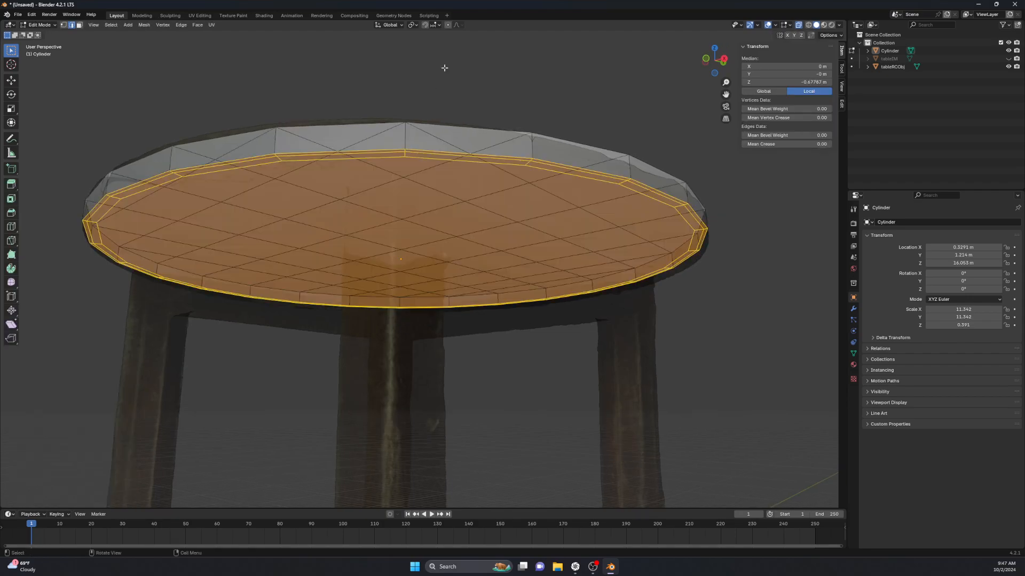
{"action": "left_click", "coordinate": [360, 152], "text": "alt"}
{"action": "key", "text": "g"}
{"action": "key", "text": "z"}
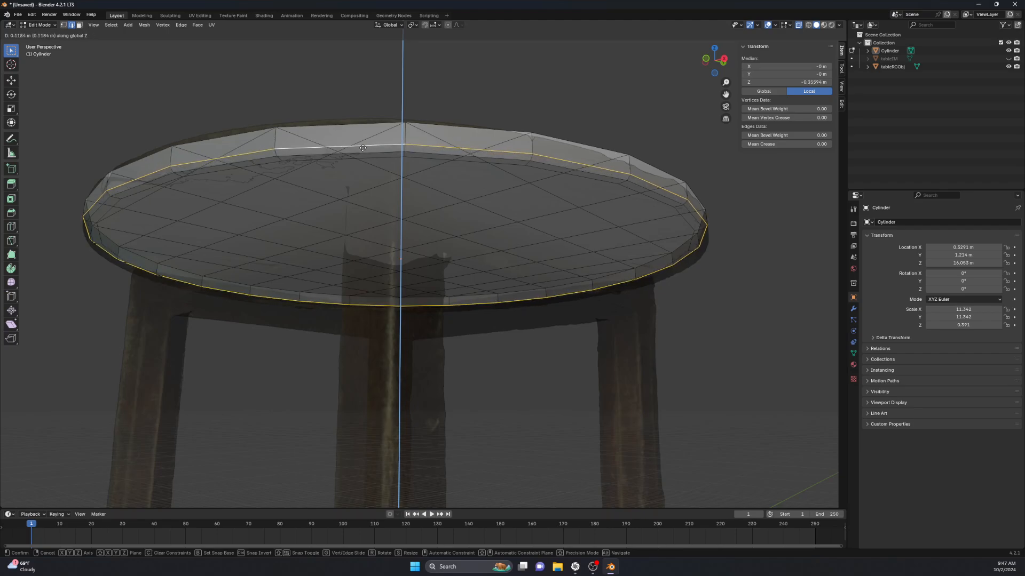
{"action": "left_click", "coordinate": [362, 148]}
- Clear the edge selection and turn X-ray off while staying in Edit Mode
{"action": "left_click", "coordinate": [358, 152]}
{"action": "key", "text": "z"}
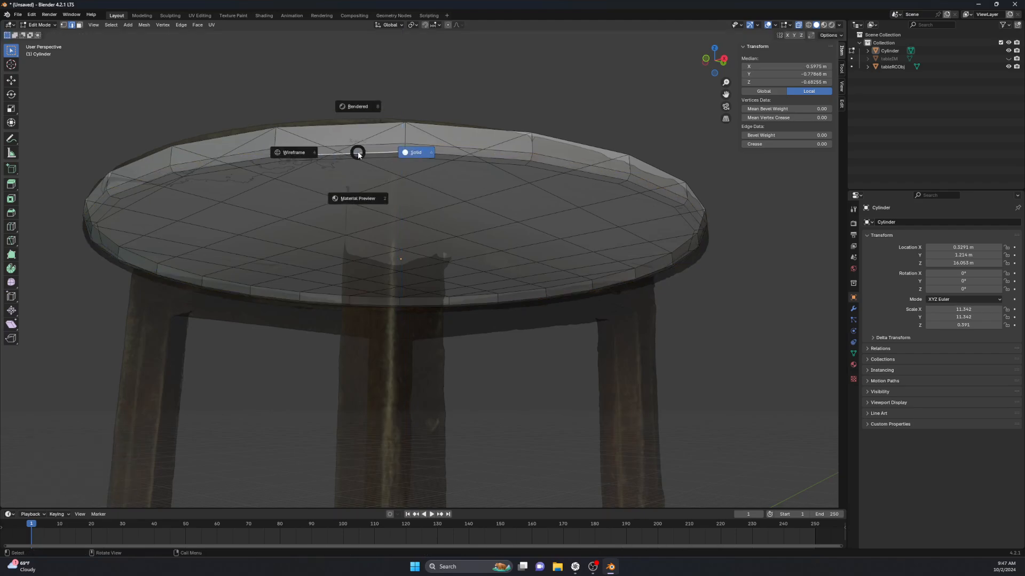
{"action": "left_click", "coordinate": [454, 77]}
{"action": "scroll", "coordinate": [489, 176], "scroll_direction": "down", "scroll_amount": 1}
{"action": "mouse_move", "coordinate": [497, 189]}
{"action": "middle_mouse_down"}
{"action": "mouse_move", "coordinate": [480, 206]}
{"action": "mouse_move", "coordinate": [494, 215]}
{"action": "mouse_move", "coordinate": [539, 170]}
{"action": "middle_mouse_up"}
{"action": "key", "text": "Tab"}
{"action": "left_click", "coordinate": [798, 26]}
{"action": "key", "text": "Tab"}
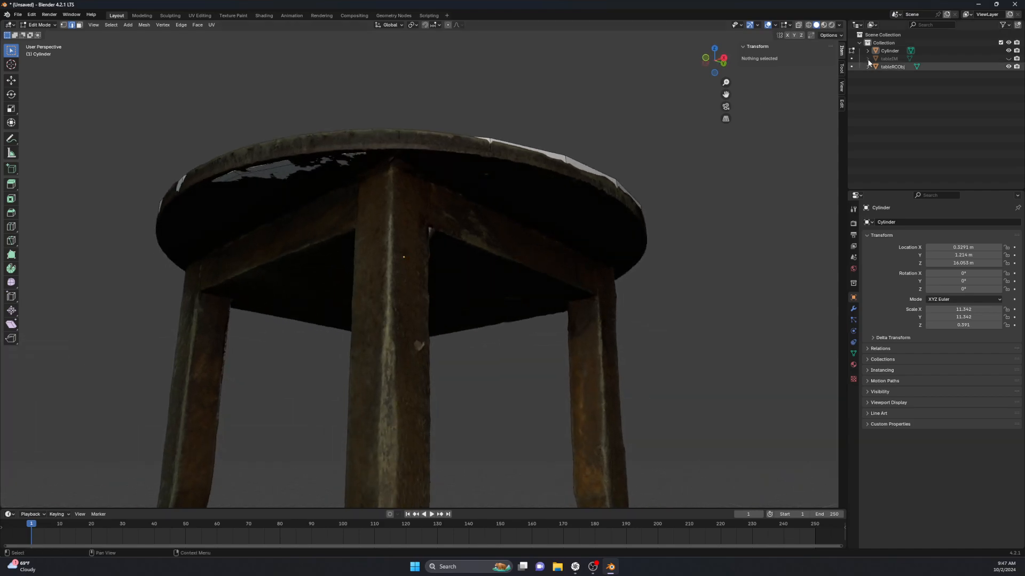
- Hide tableRCObj to examine the tabletop from below and above, and show the scan again over the cylinder
{"action": "left_click", "coordinate": [1008, 66]}
{"action": "middle_click_drag", "start_coordinate": [281, 183], "coordinate": [495, 97]}
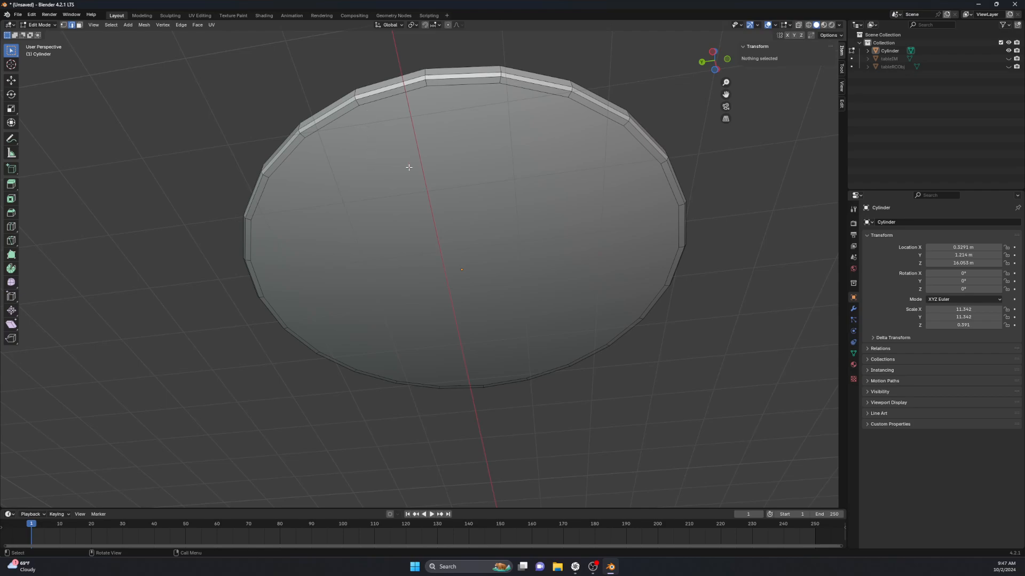
{"action": "middle_click_drag", "start_coordinate": [407, 167], "coordinate": [400, 230]}
{"action": "scroll", "coordinate": [503, 355], "scroll_direction": "down", "scroll_amount": 1}
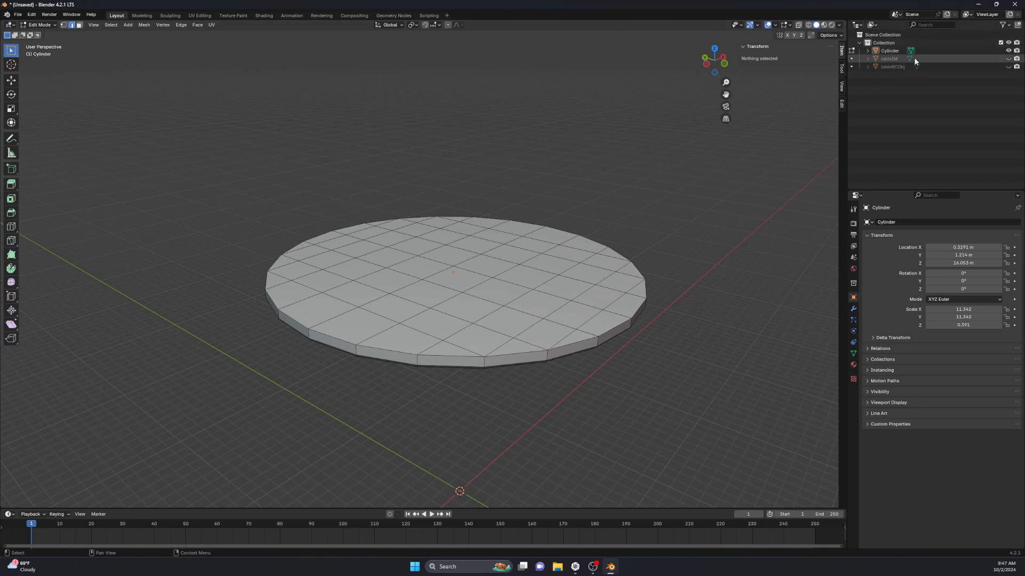
{"action": "left_click", "coordinate": [1008, 50]}
{"action": "left_click", "coordinate": [1009, 66]}
{"action": "left_click", "coordinate": [1008, 51]}
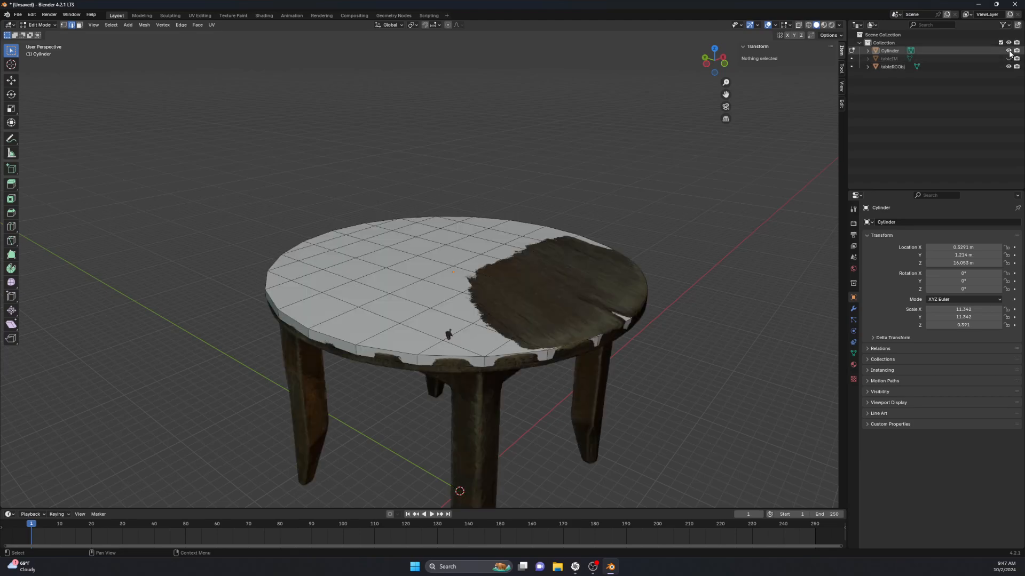
- Add a Shrinkwrap modifier to the cylinder in Object Mode with tableRCObj as its target
{"action": "key", "text": "Tab"}
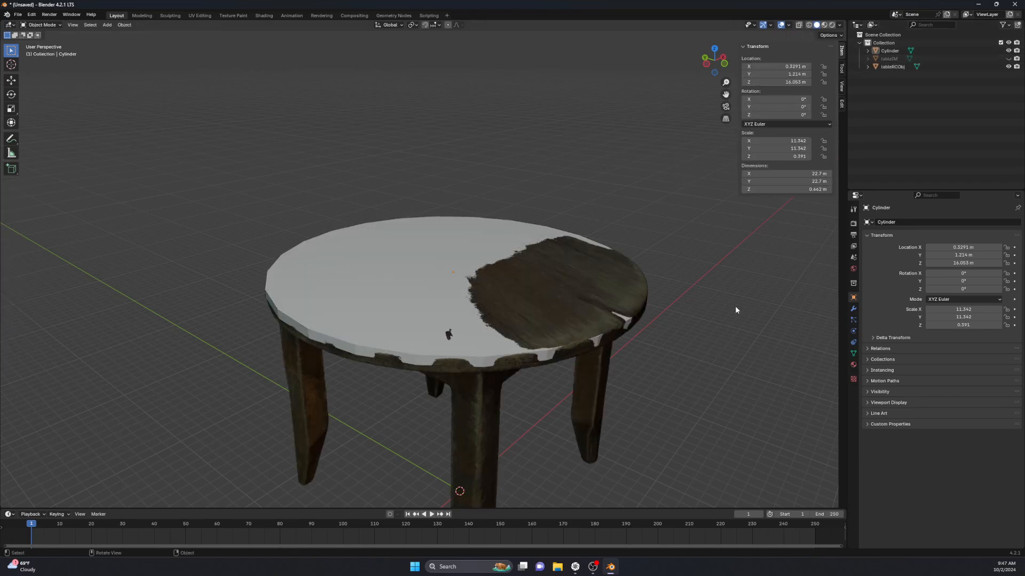
{"action": "left_click", "coordinate": [852, 309]}
{"action": "left_click", "coordinate": [882, 222]}
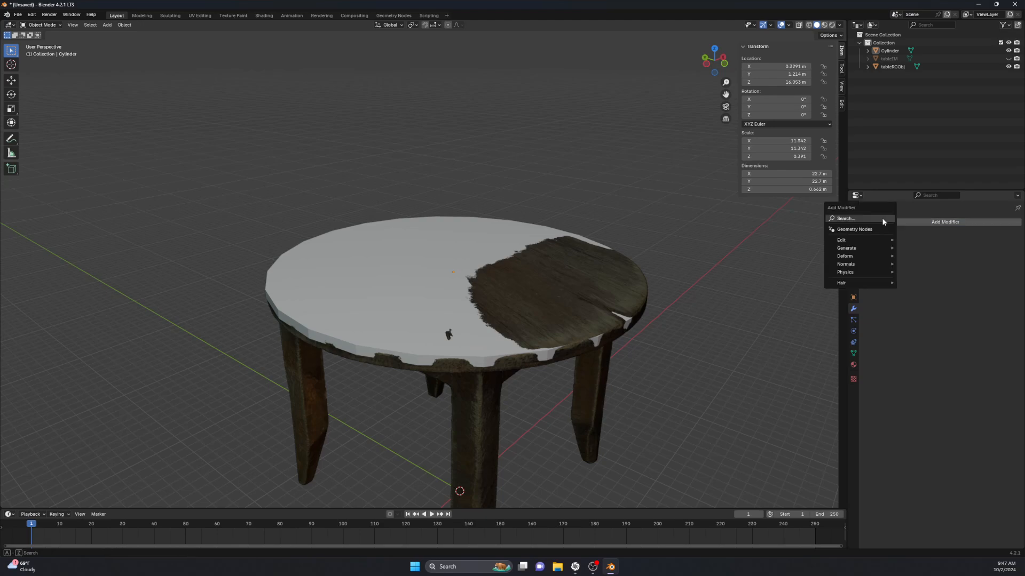
{"action": "mouse_move", "coordinate": [858, 248]}
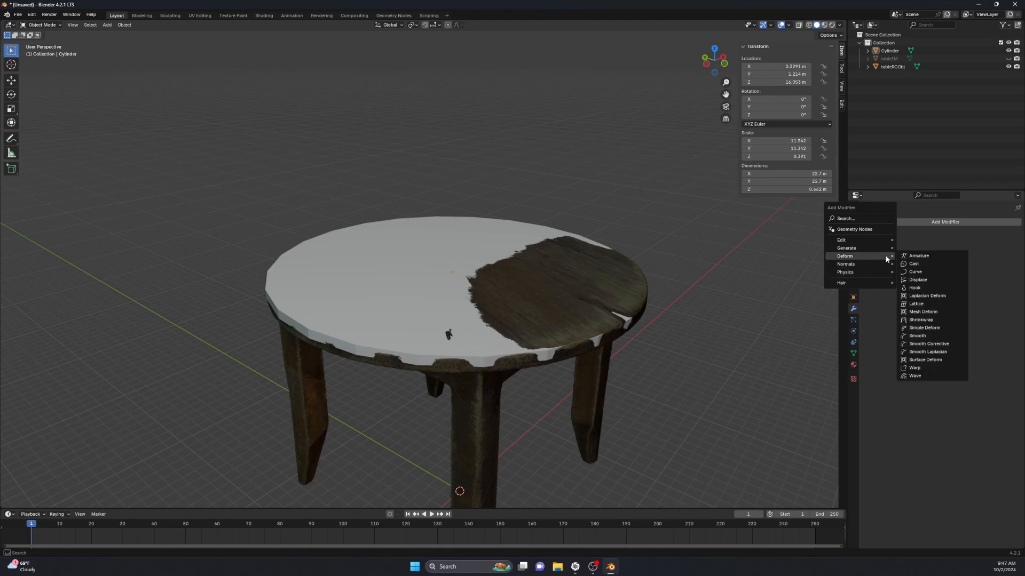
{"action": "left_click", "coordinate": [919, 320]}
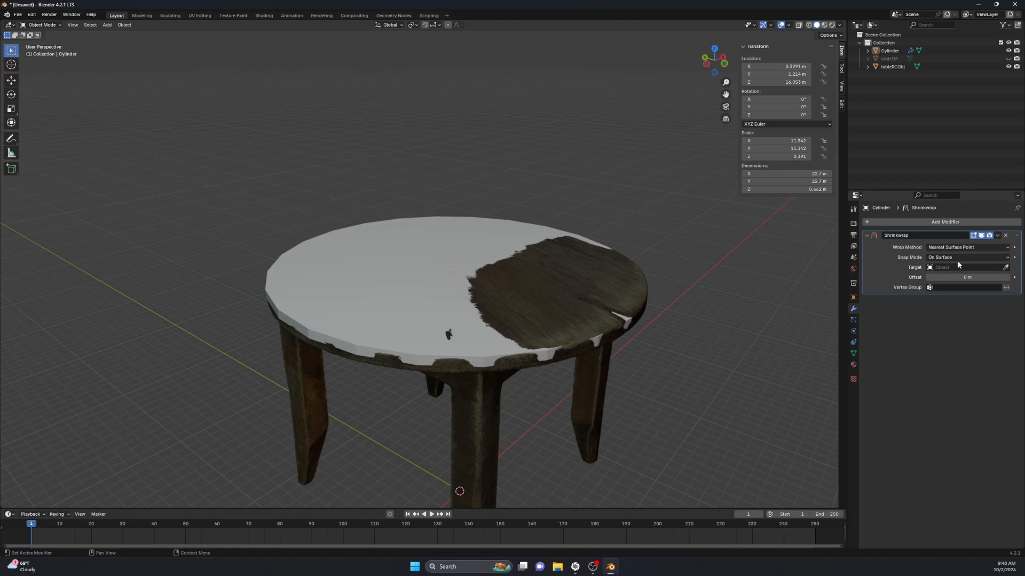
{"action": "left_click", "coordinate": [996, 267]}
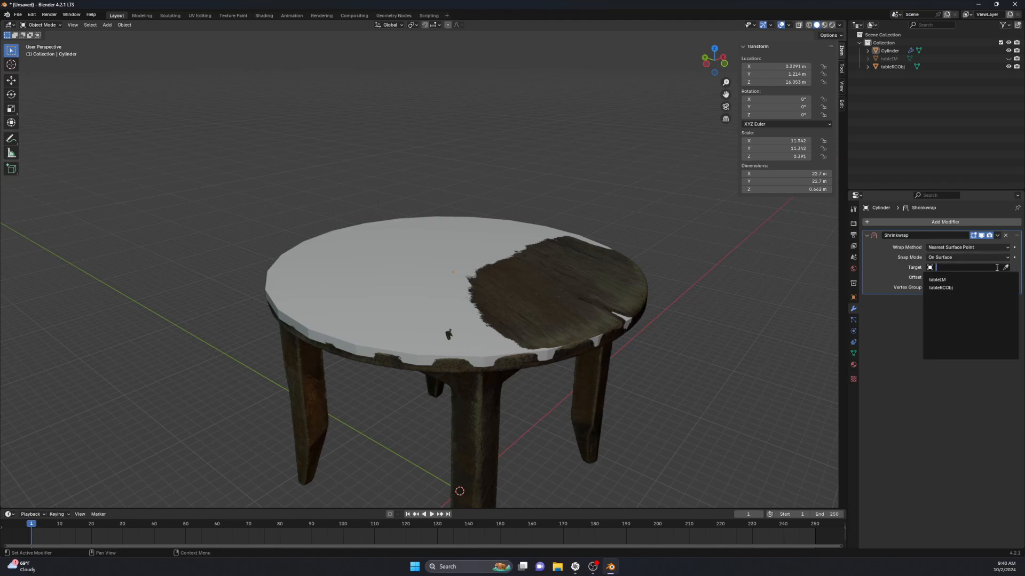
{"action": "left_click", "coordinate": [953, 287]}
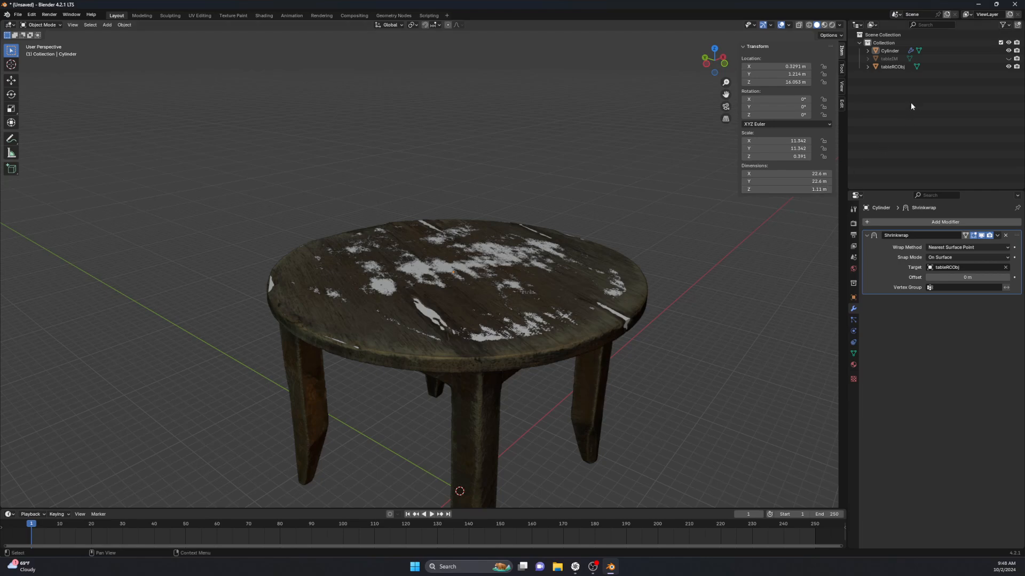
- Apply the cylinder's Shrinkwrap modifier and hide tableRCObj to inspect the wrapped tabletop
{"action": "left_click", "coordinate": [998, 235]}
{"action": "left_click", "coordinate": [991, 245]}
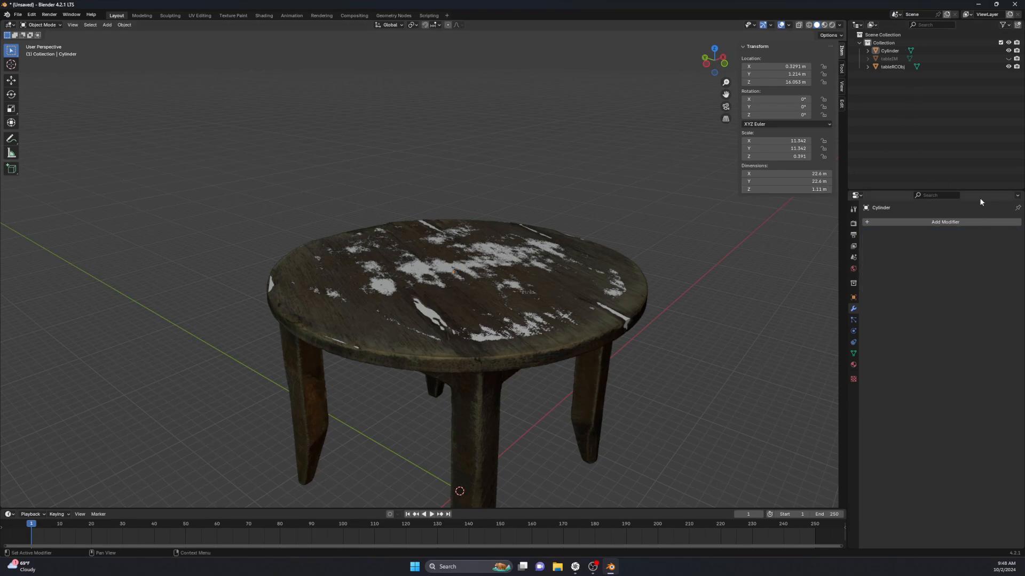
{"action": "left_click", "coordinate": [1008, 66]}
{"action": "middle_click_drag", "start_coordinate": [491, 312], "coordinate": [530, 316]}
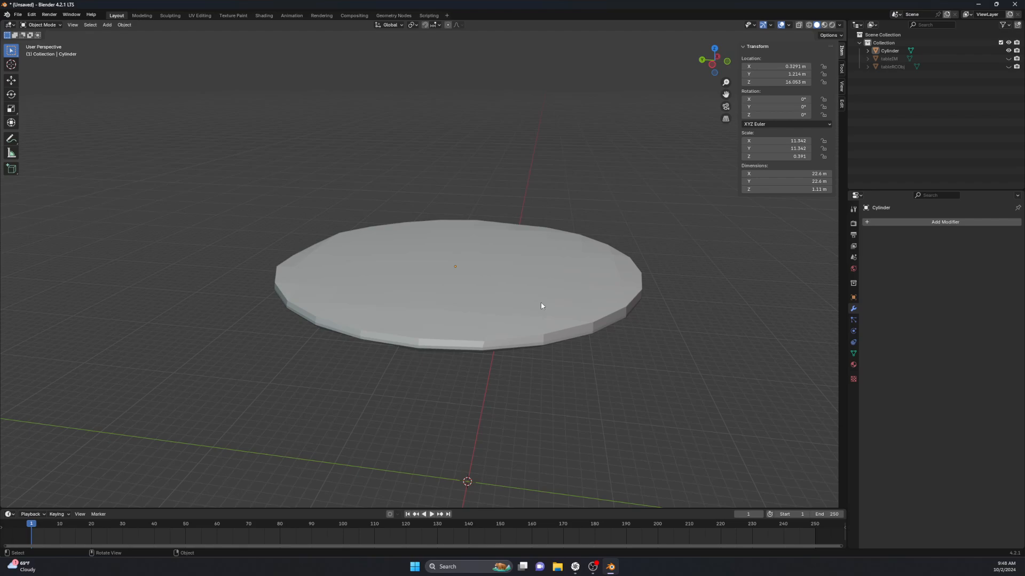
- Delete the cylinder tabletop and show both tableIM and tableRCObj
{"action": "left_click", "coordinate": [894, 52]}
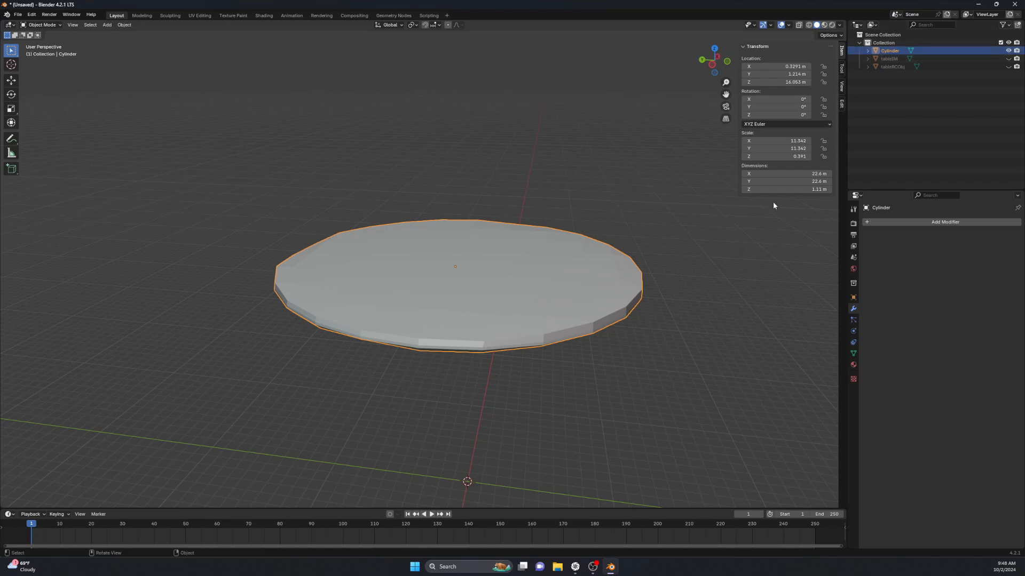
{"action": "key", "text": "x"}
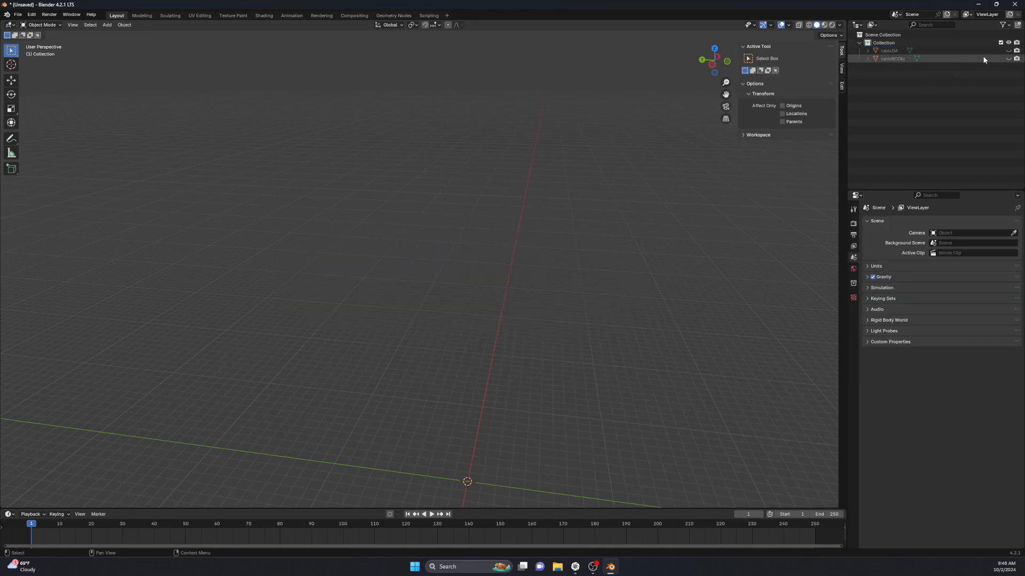
{"action": "left_click", "coordinate": [1008, 50]}
{"action": "left_click", "coordinate": [1008, 59]}
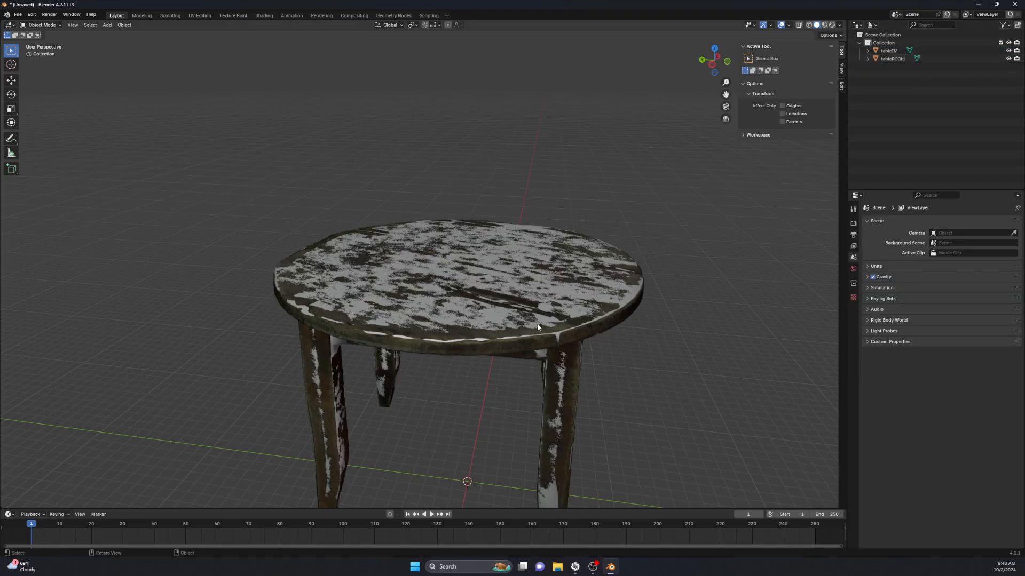
- Select tableIM and start an FBX export named tableLP in the C:\Teaching folder
{"action": "scroll", "coordinate": [538, 327], "scroll_direction": "down", "scroll_amount": 2}
{"action": "left_click", "coordinate": [535, 300]}
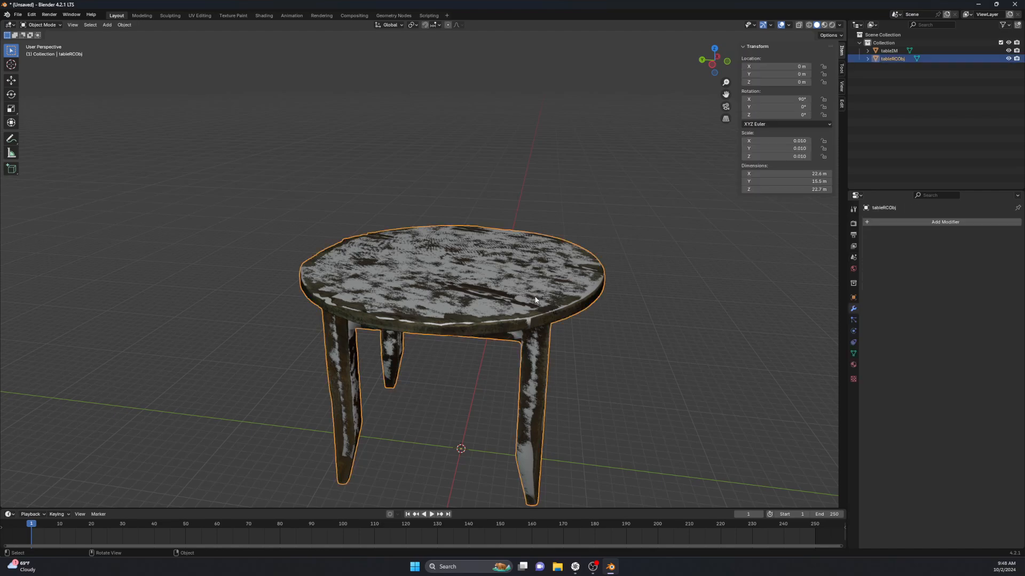
{"action": "left_click", "coordinate": [535, 300]}
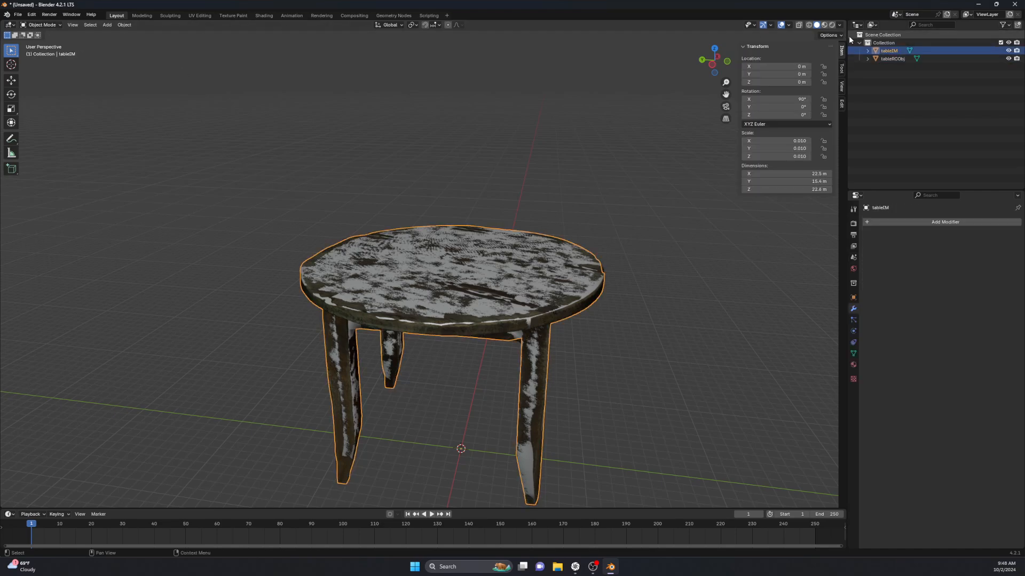
{"action": "left_click", "coordinate": [18, 14]}
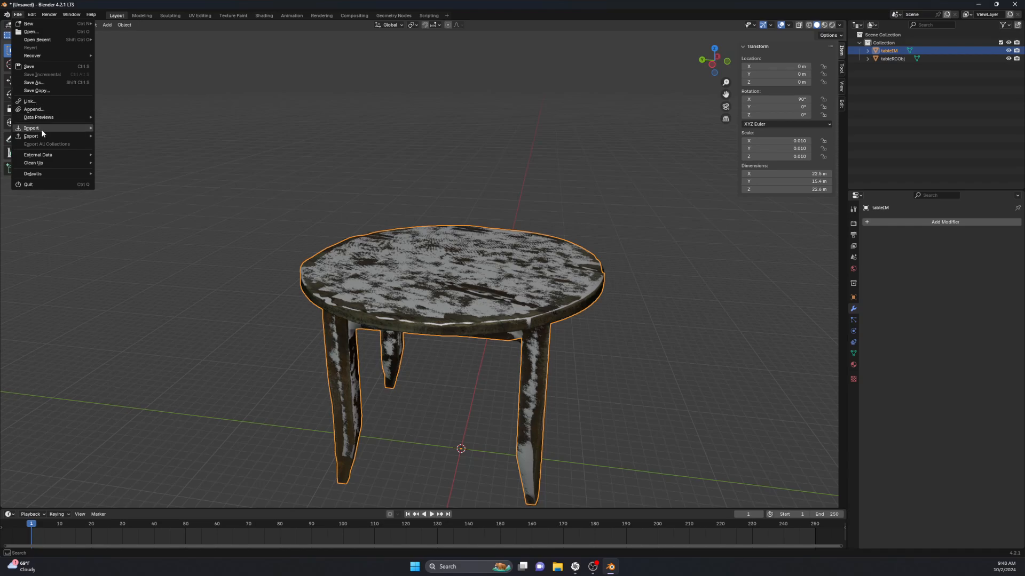
{"action": "mouse_move", "coordinate": [90, 134]}
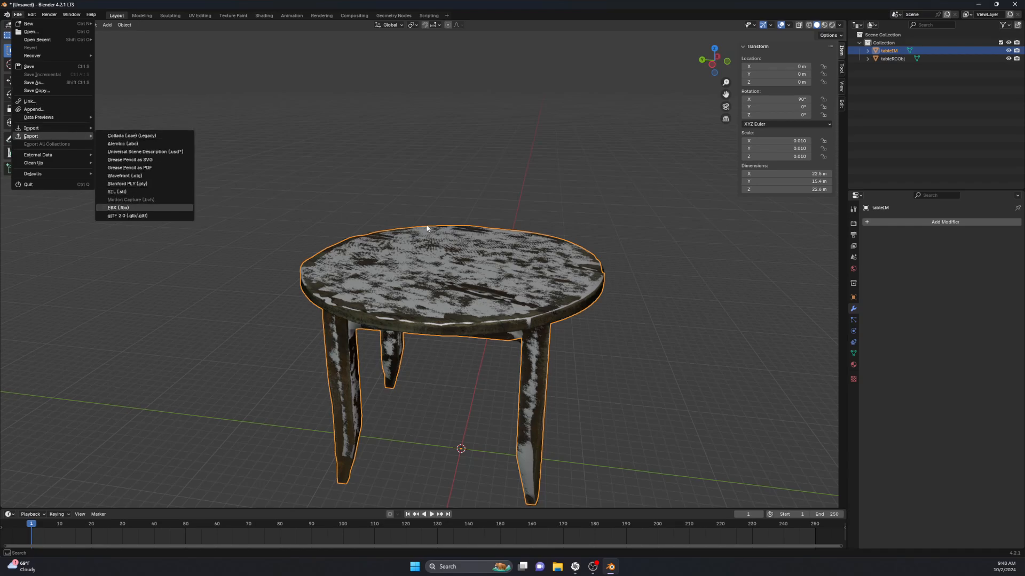
{"action": "left_click_drag", "start_coordinate": [618, 163], "coordinate": [1024, 160]}
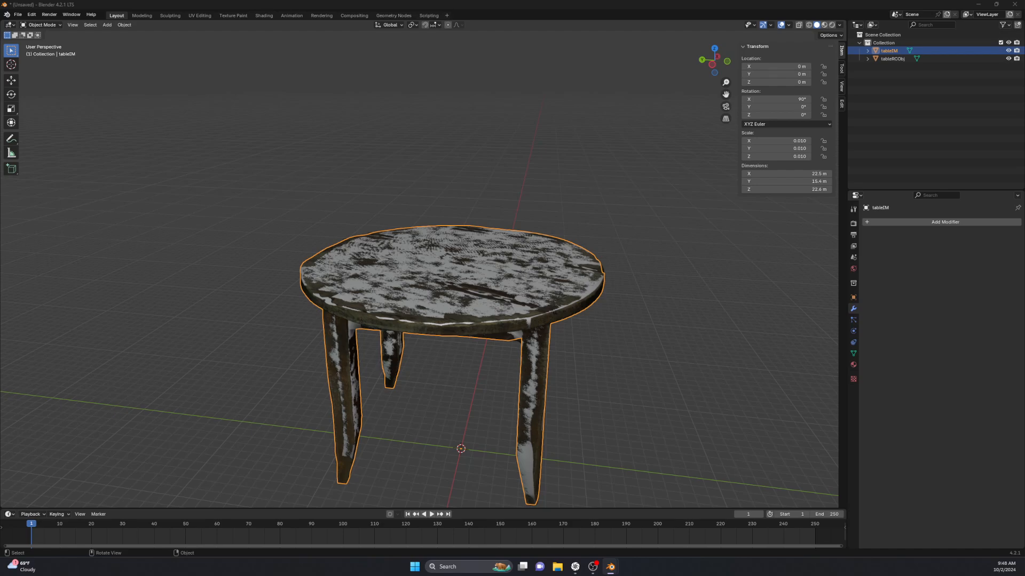
{"action": "left_click_drag", "start_coordinate": [1024, 133], "coordinate": [527, 113]}
{"action": "type", "text": "tableLP"}
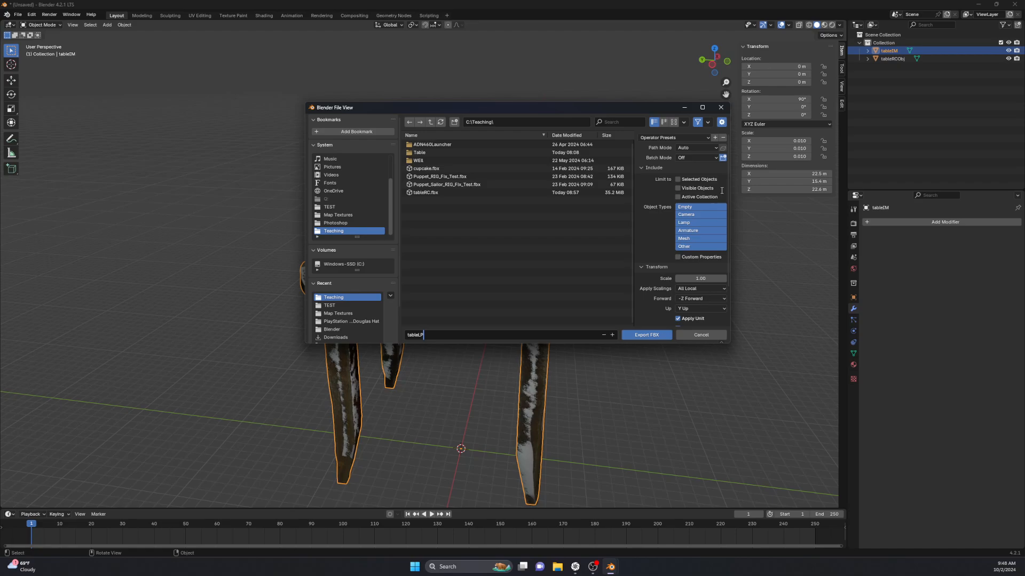
{"action": "key", "text": "Return"}
- Choose the geometry smoothing type and export tableLP.fbx limited to selected objects with Apply Transform enabled
{"action": "scroll", "coordinate": [693, 299], "scroll_direction": "down", "scroll_amount": 2}
{"action": "left_click", "coordinate": [659, 302]}
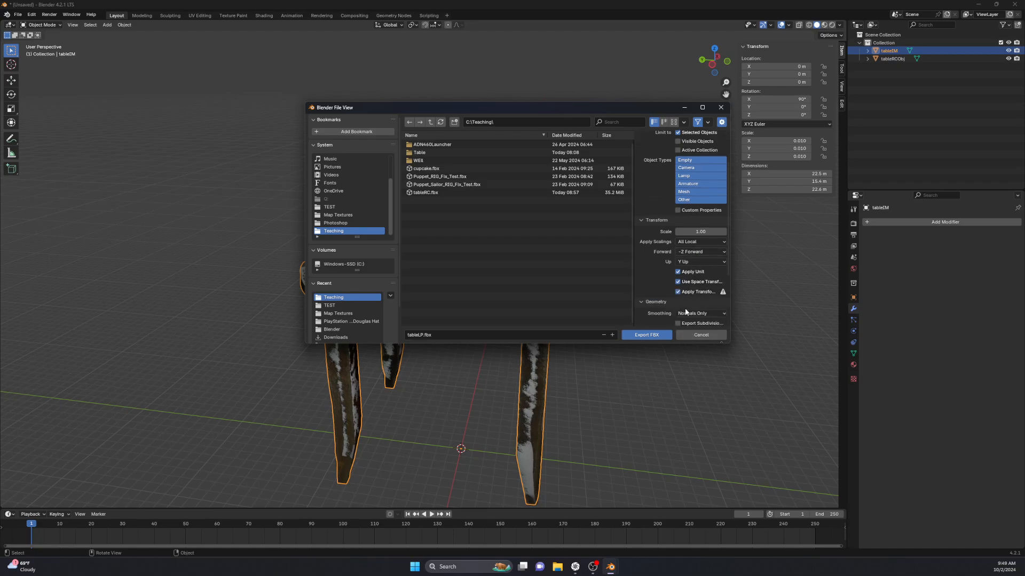
{"action": "left_click", "coordinate": [692, 313]}
{"action": "left_click", "coordinate": [696, 295]}
{"action": "left_click", "coordinate": [647, 335]}
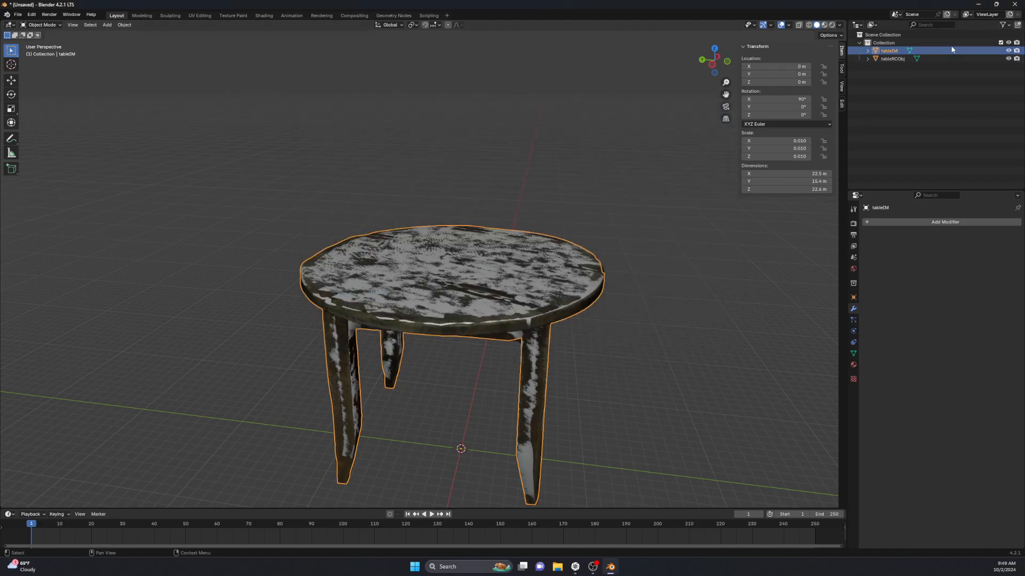
- Hide tableIM, select tableRCObj and export it as tableHP.fbx to the C:\Teaching folder
{"action": "left_click", "coordinate": [1009, 50]}
{"action": "left_click", "coordinate": [979, 59]}
{"action": "left_click", "coordinate": [17, 14]}
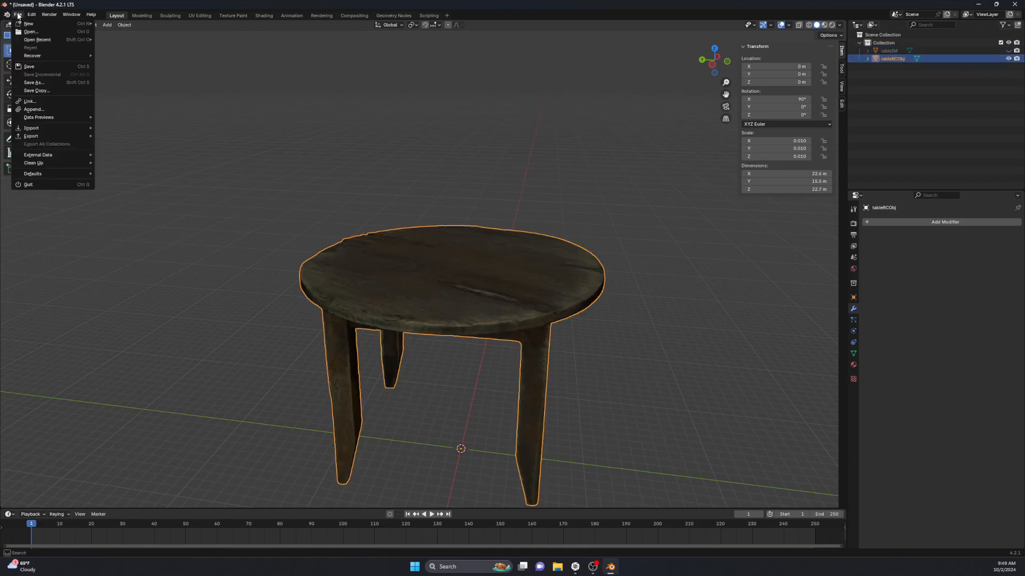
{"action": "mouse_move", "coordinate": [57, 136]}
{"action": "left_click", "coordinate": [158, 207]}
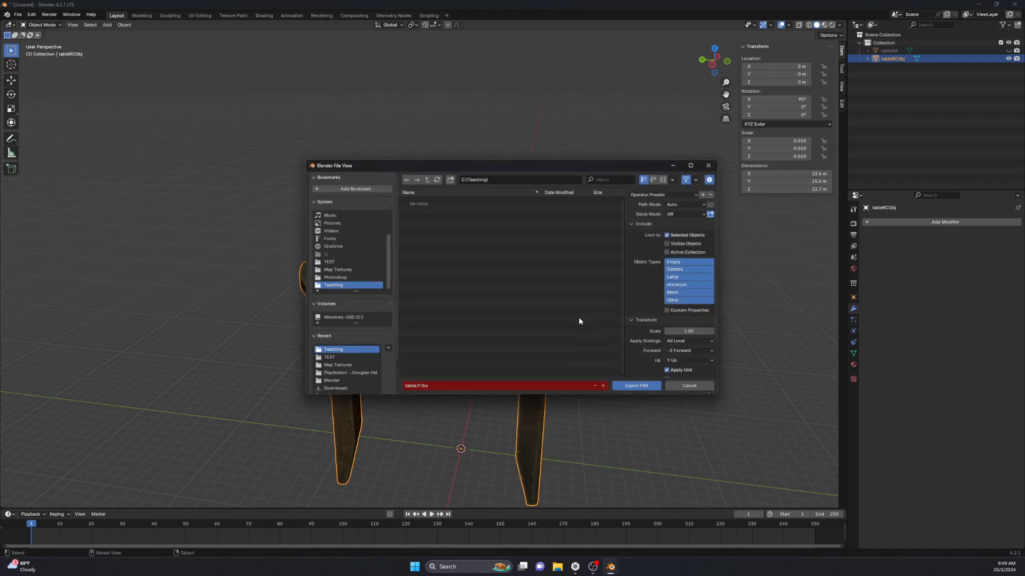
{"action": "left_click", "coordinate": [436, 390]}
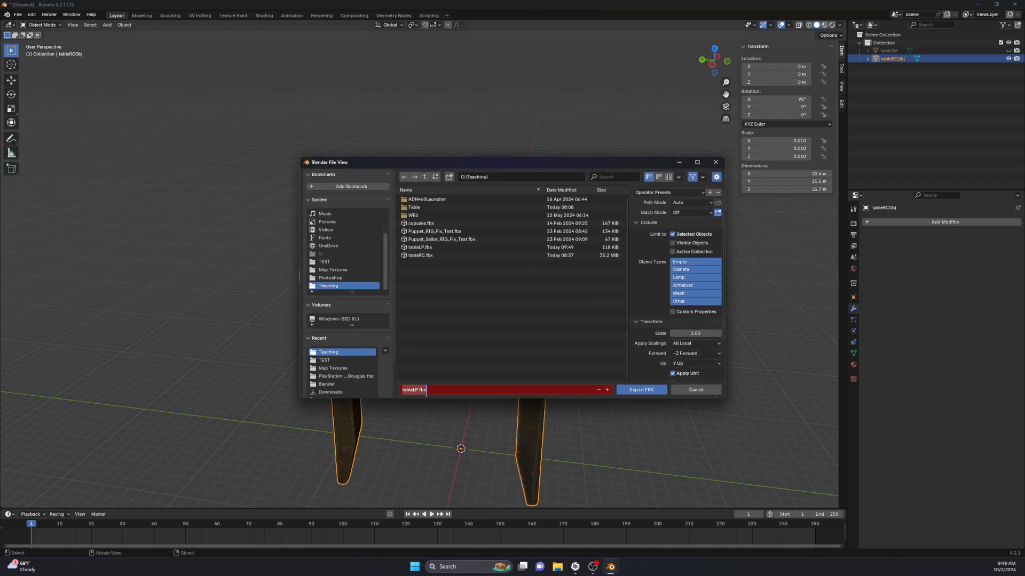
{"action": "type", "text": "tableHP"}
{"action": "left_click", "coordinate": [638, 391]}
{"action": "left_click", "coordinate": [637, 391]}
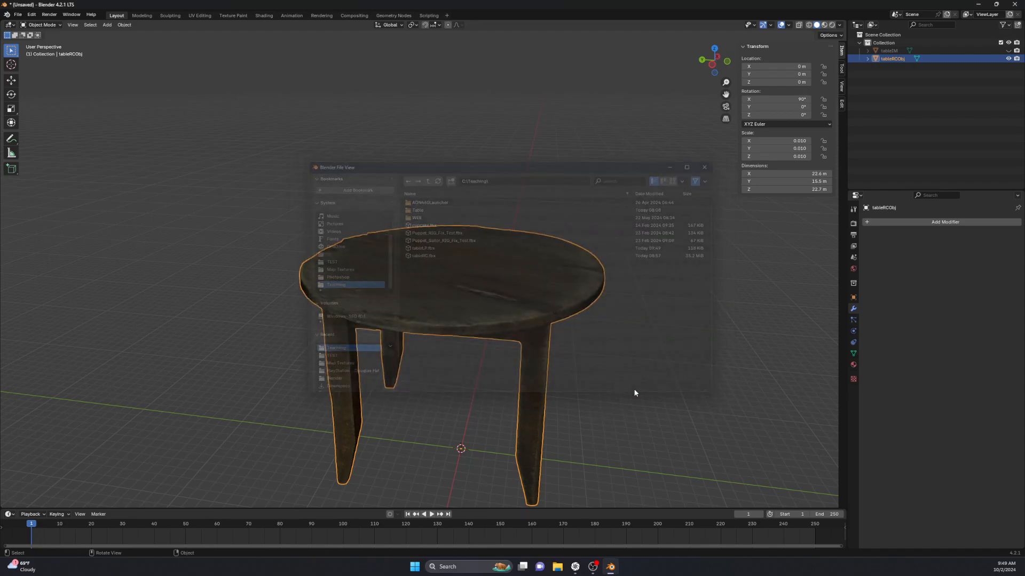
{"action": "left_click", "coordinate": [659, 338]}
{"action": "scroll", "coordinate": [658, 338], "scroll_direction": "down", "scroll_amount": 2}
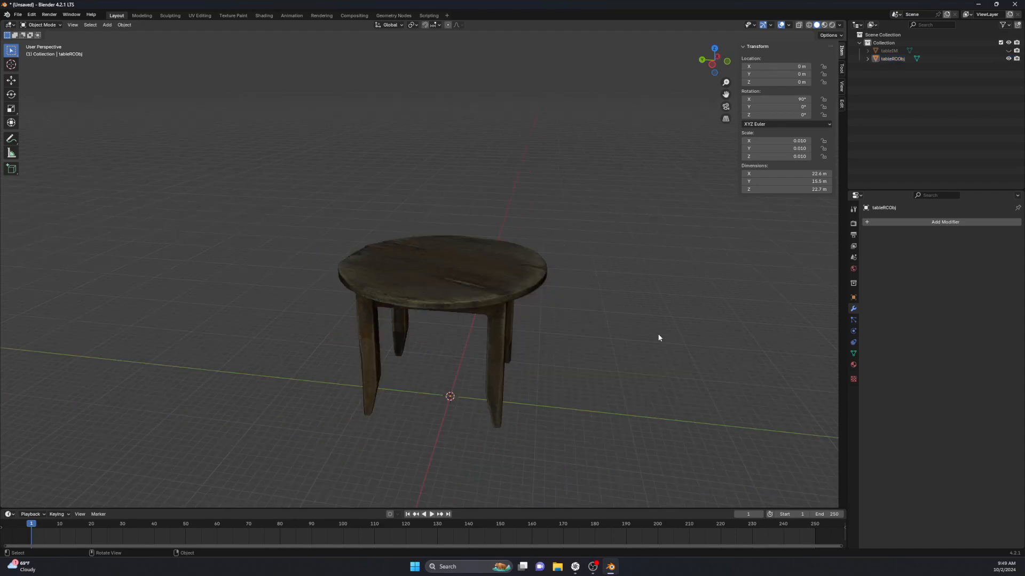
- Switch to Adobe Substance 3D Painter and dismiss its home screen
{"action": "left_click", "coordinate": [978, 4]}
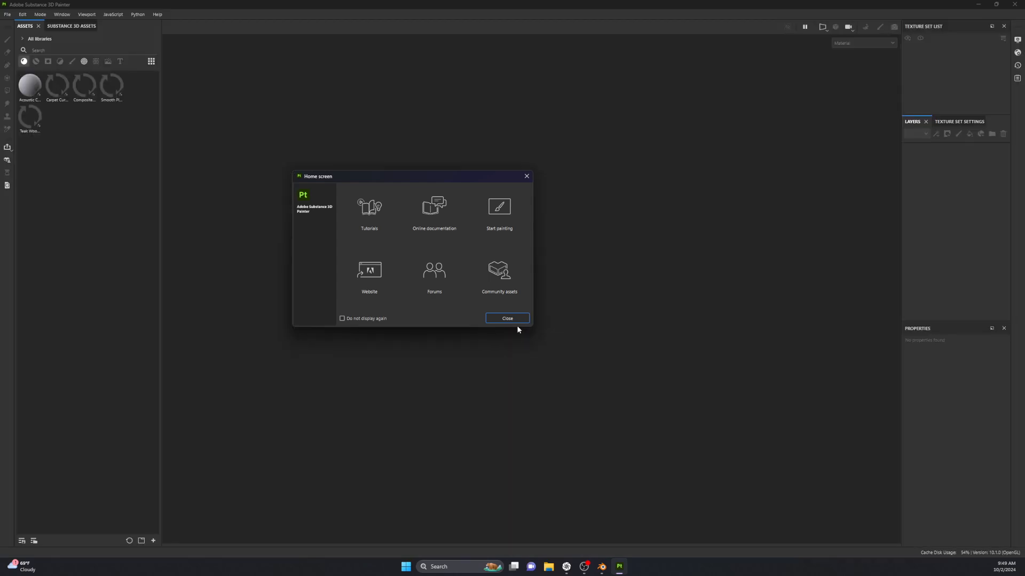
{"action": "left_click", "coordinate": [516, 318]}
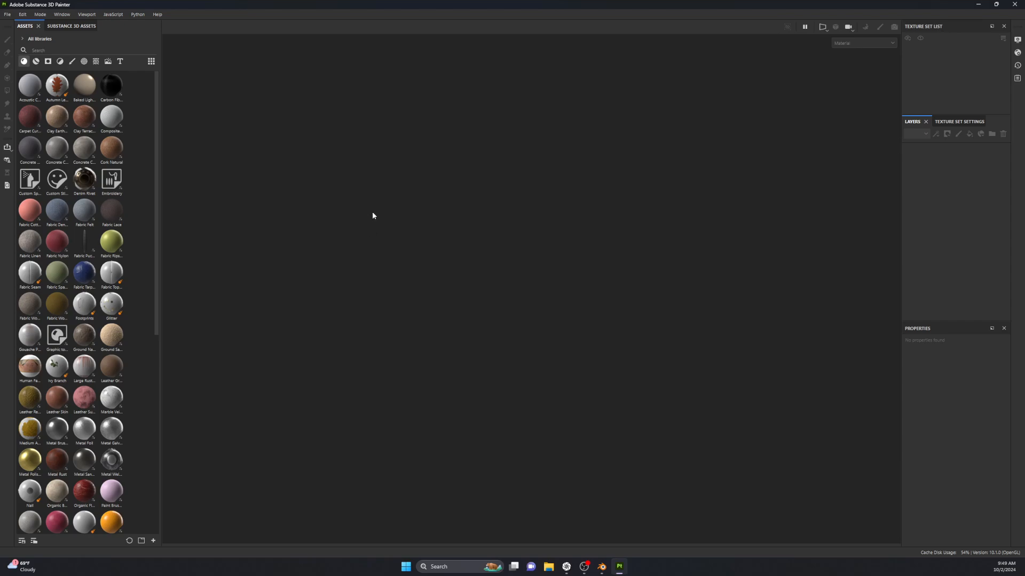
{"action": "key", "text": "alt+Tab"}
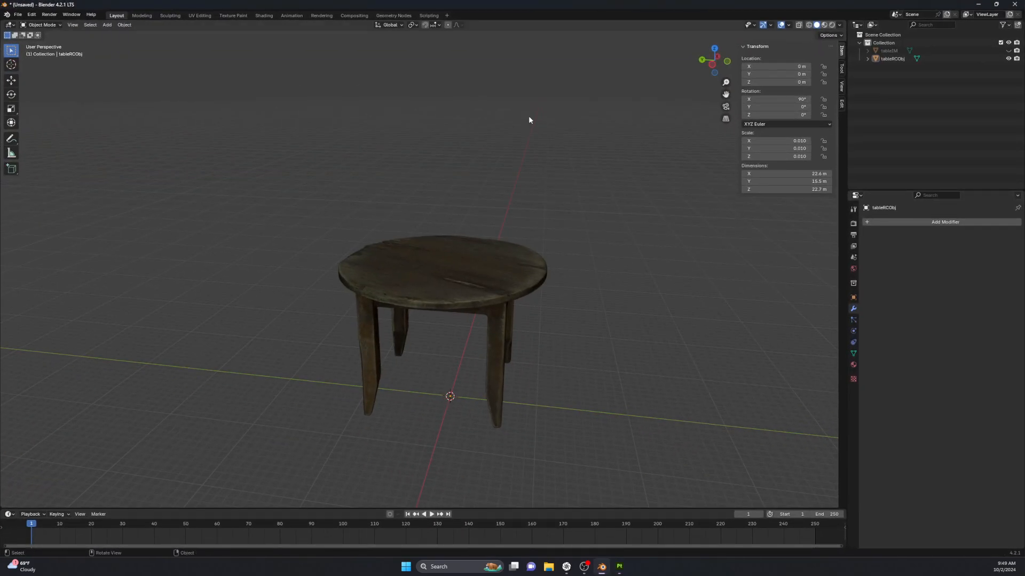
{"action": "key", "text": "alt+Tab"}
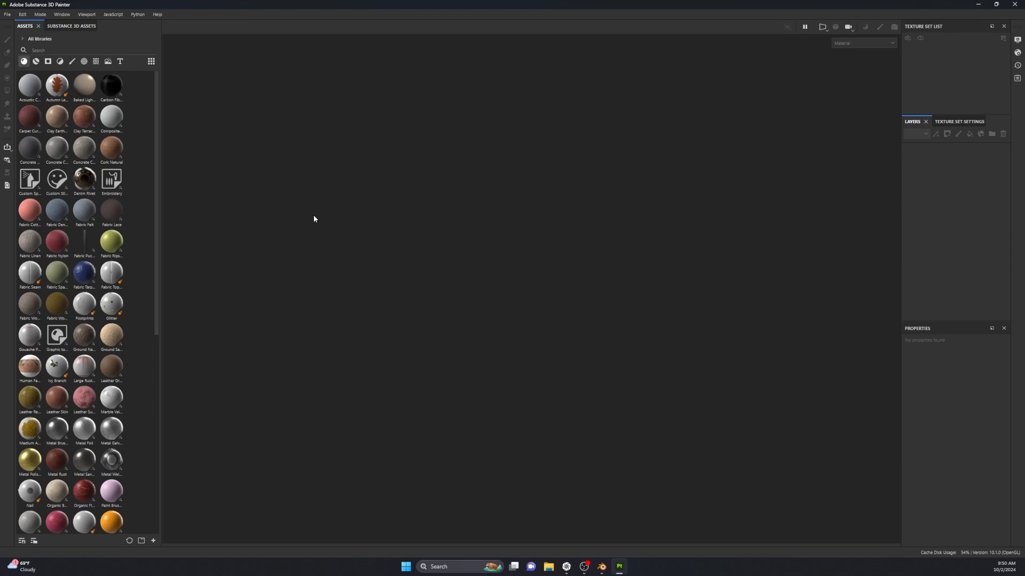
- Create a new project from tableLP.fbx in the Teaching folder with a document resolution of 4096
{"action": "left_click", "coordinate": [8, 15]}
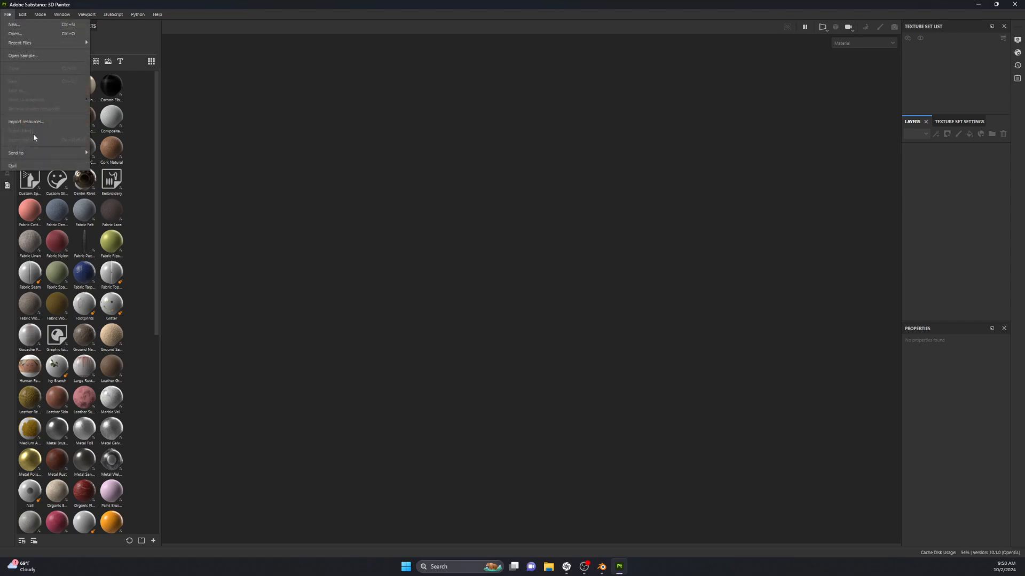
{"action": "left_click", "coordinate": [47, 24]}
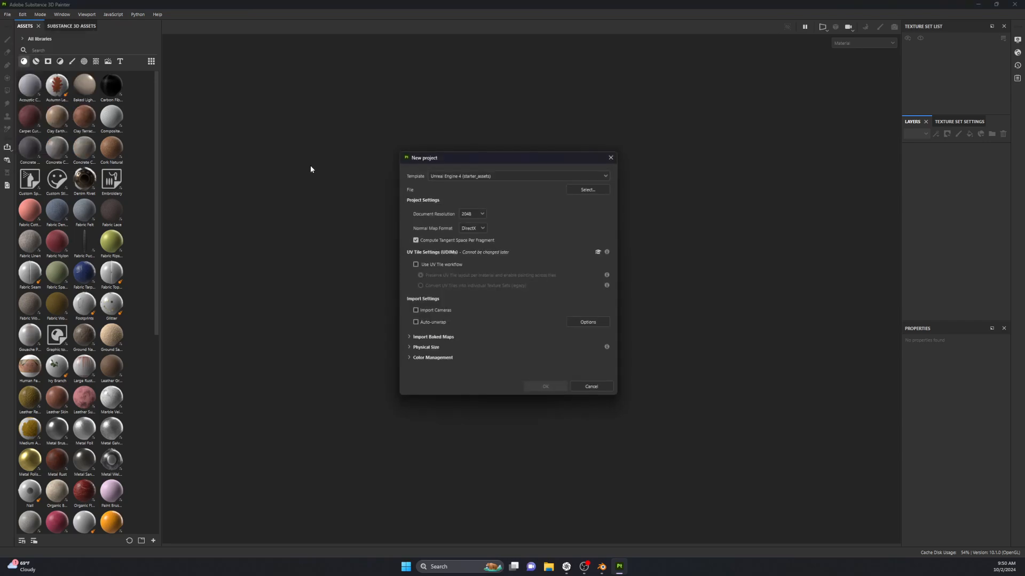
{"action": "left_click", "coordinate": [590, 190]}
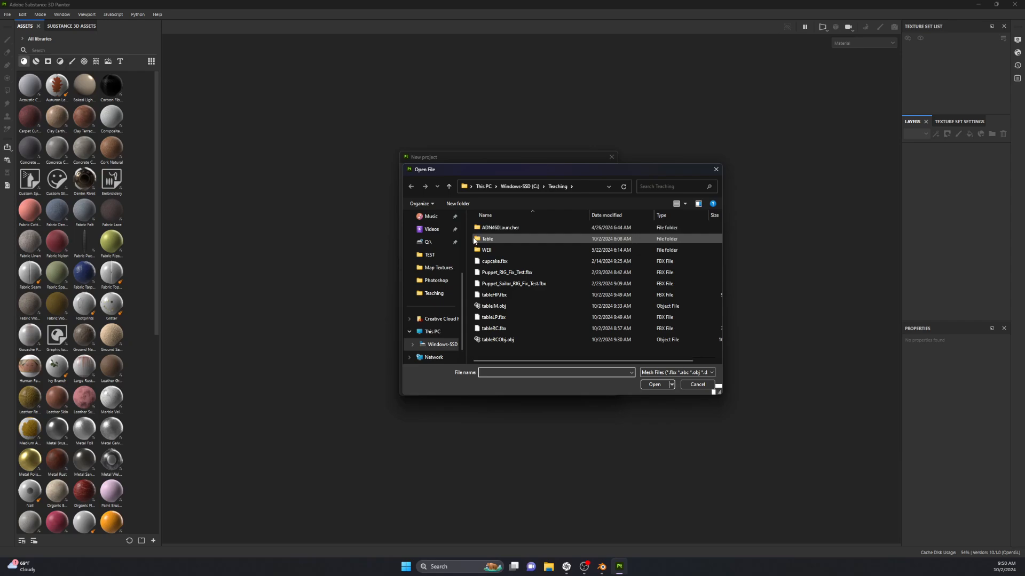
{"action": "left_click", "coordinate": [513, 317]}
{"action": "left_click", "coordinate": [656, 384]}
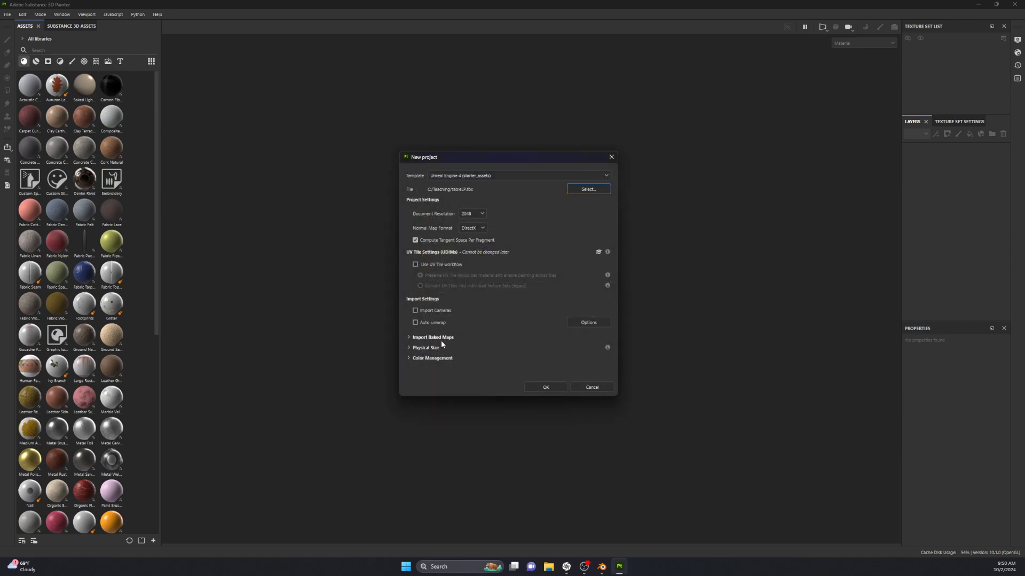
{"action": "left_click", "coordinate": [555, 388]}
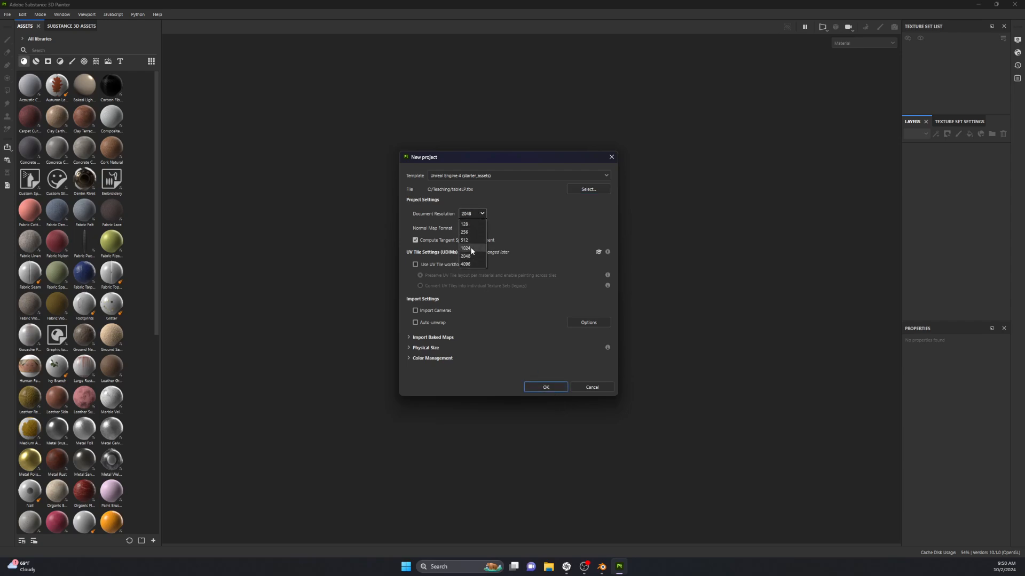
{"action": "left_click", "coordinate": [465, 255]}
{"action": "left_click", "coordinate": [476, 213]}
{"action": "left_click", "coordinate": [549, 388]}
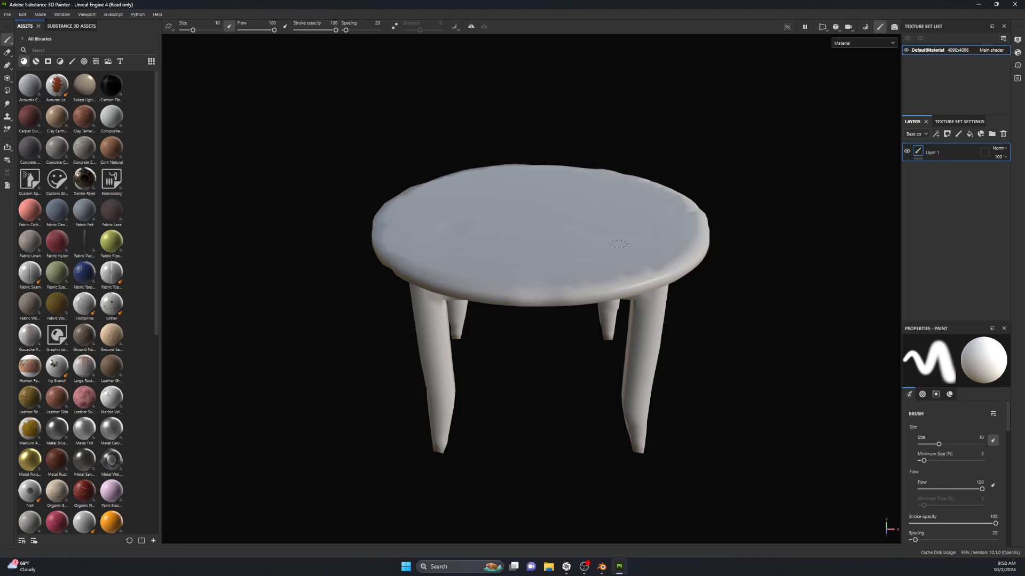
- Enter mesh map baking mode and set the bake output size to 4096
{"action": "left_click", "coordinate": [40, 15]}
{"action": "left_click", "coordinate": [71, 25]}
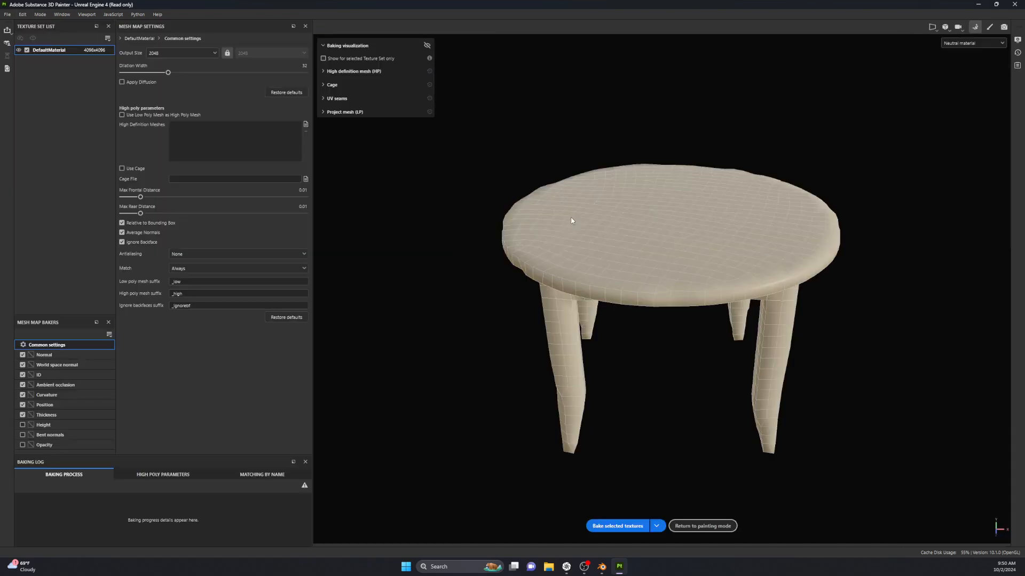
{"action": "left_click", "coordinate": [186, 53]}
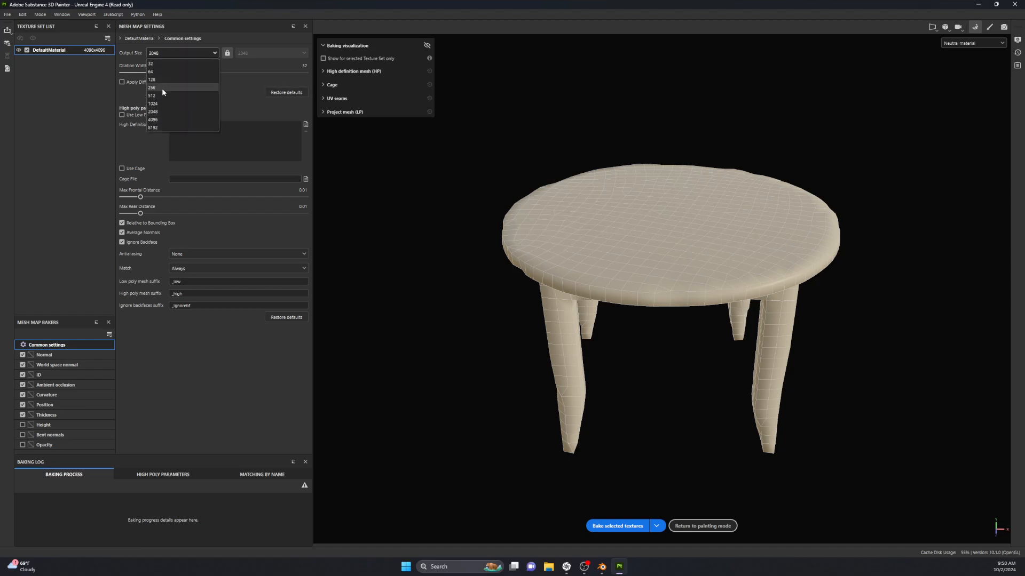
{"action": "left_click", "coordinate": [163, 119]}
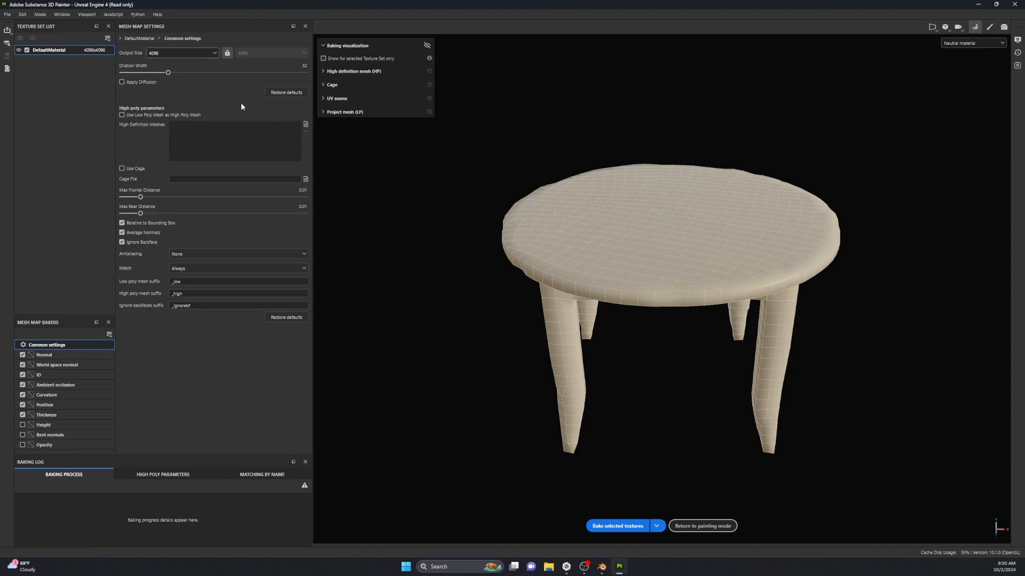
- Load tableHP.fbx from the Teaching folder as the high definition mesh for baking
{"action": "left_click", "coordinate": [305, 124]}
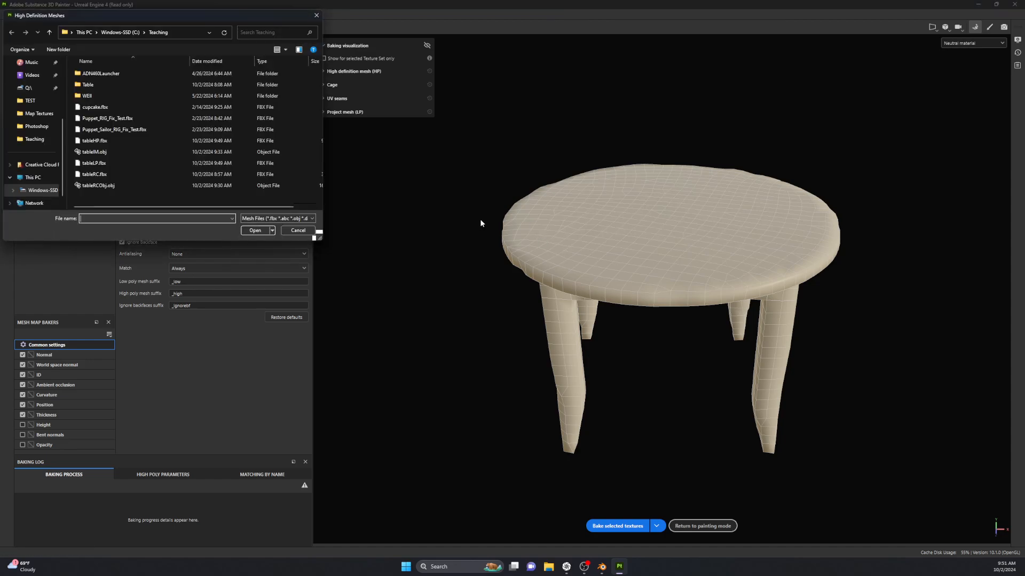
{"action": "left_click", "coordinate": [127, 142]}
{"action": "left_click", "coordinate": [255, 230]}
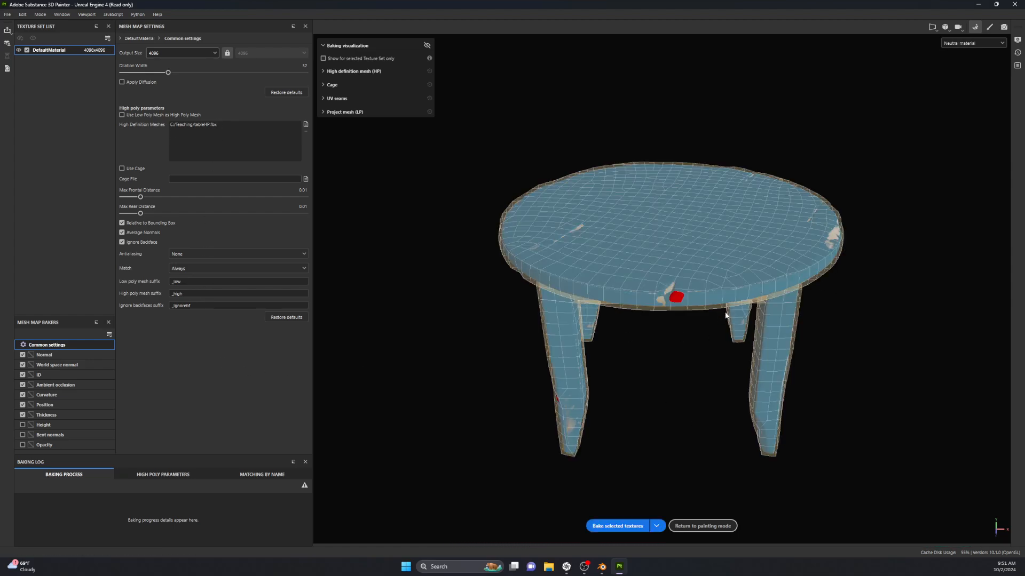
- Examine the baking cage around the table, especially the red areas on the tabletop rim and a leg
{"action": "scroll", "coordinate": [694, 299], "scroll_direction": "down", "scroll_amount": 1}
{"action": "left_click_drag", "start_coordinate": [700, 309], "coordinate": [694, 225], "text": "alt"}
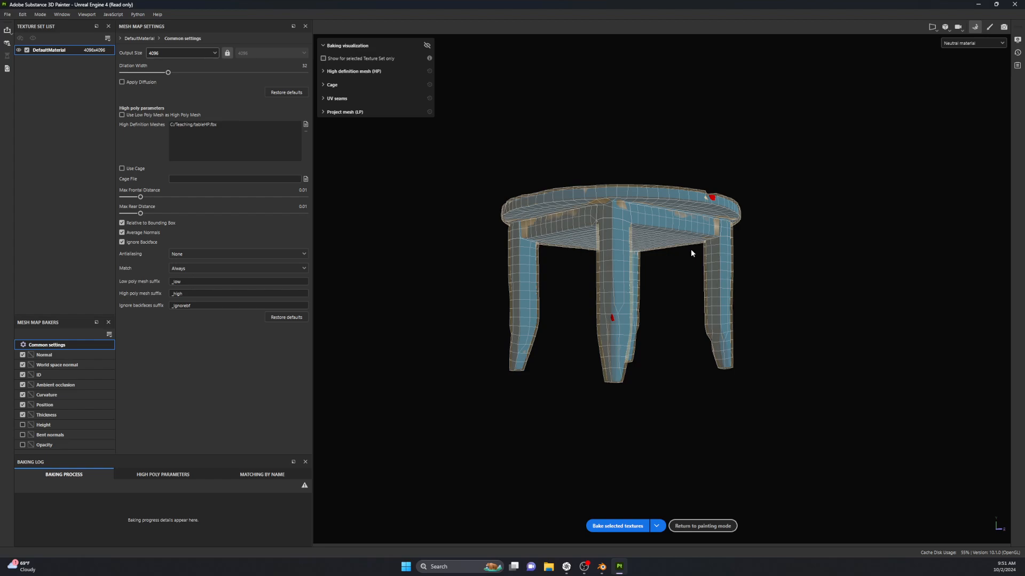
{"action": "scroll", "coordinate": [715, 213], "scroll_direction": "up", "scroll_amount": 1}
{"action": "middle_click_drag", "start_coordinate": [723, 206], "coordinate": [599, 300], "text": "alt"}
{"action": "scroll", "coordinate": [594, 301], "scroll_direction": "up", "scroll_amount": 4}
{"action": "scroll", "coordinate": [591, 302], "scroll_direction": "up", "scroll_amount": 3}
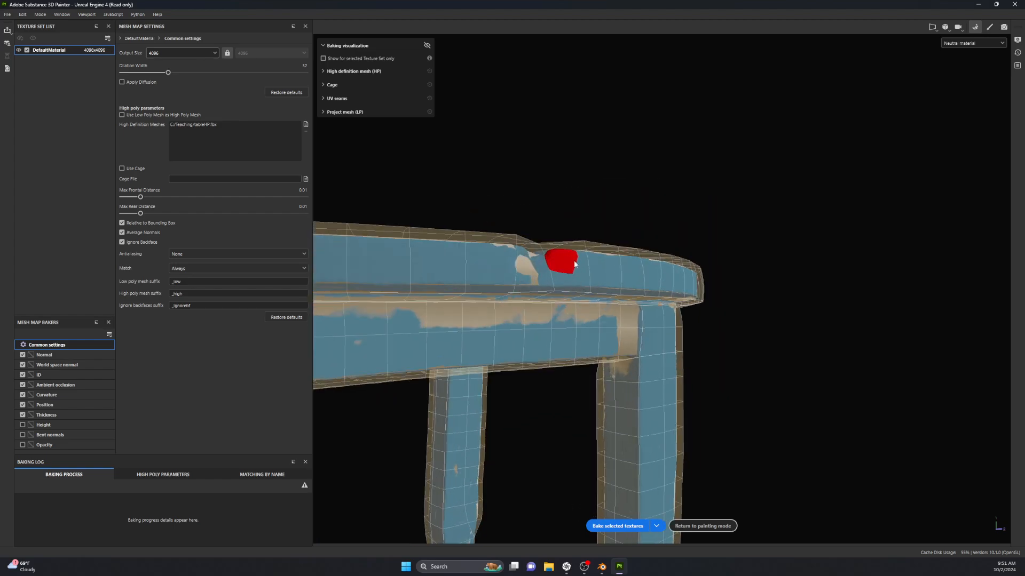
{"action": "scroll", "coordinate": [562, 273], "scroll_direction": "down", "scroll_amount": 5}
{"action": "middle_click_drag", "start_coordinate": [545, 338], "coordinate": [610, 277], "text": "alt"}
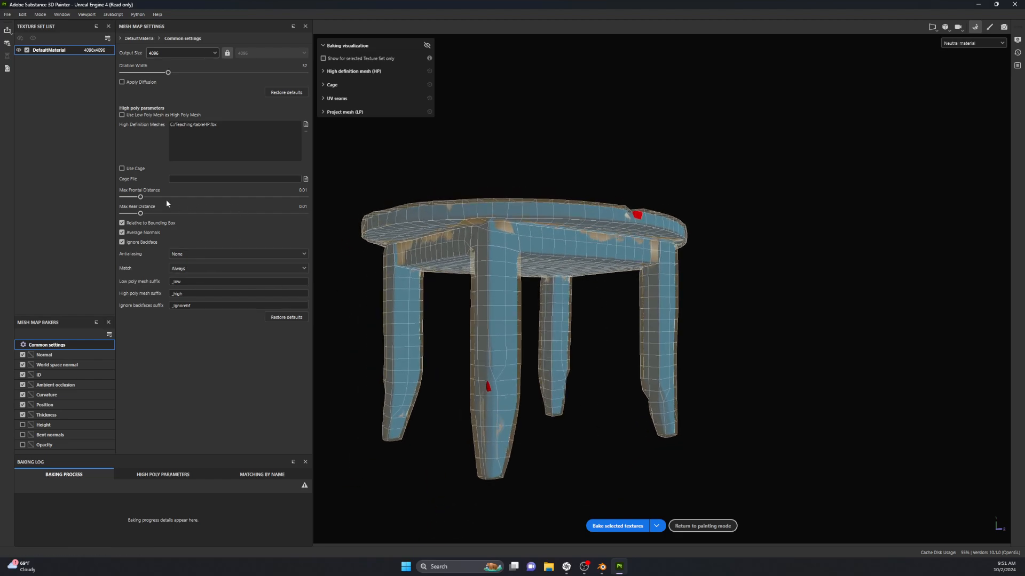
- Raise the Max Frontal Distance to about 0.0134 and check the cage coverage around the table
{"action": "left_click_drag", "start_coordinate": [141, 197], "coordinate": [147, 242]}
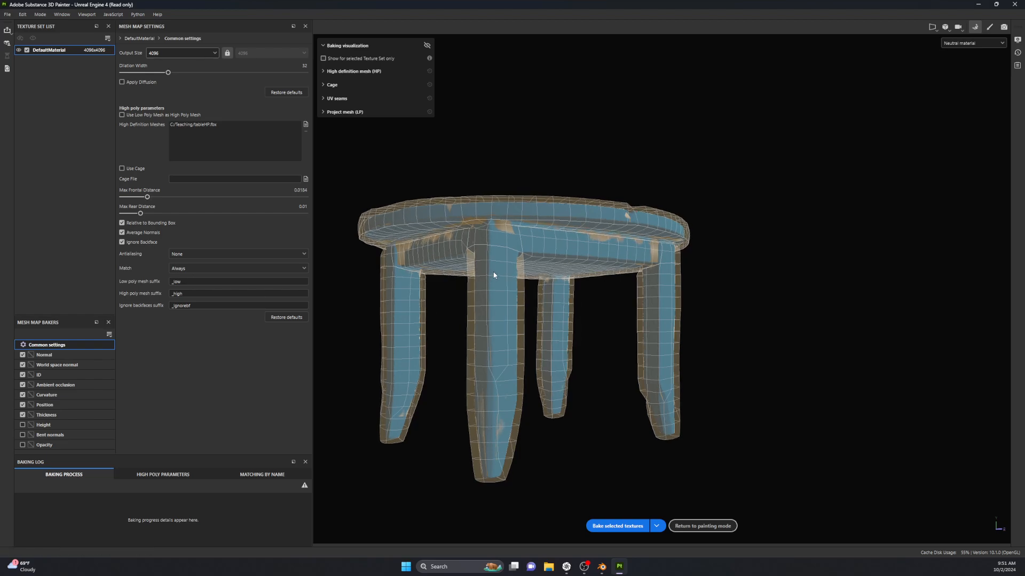
{"action": "left_click_drag", "start_coordinate": [595, 375], "coordinate": [541, 313], "text": "alt"}
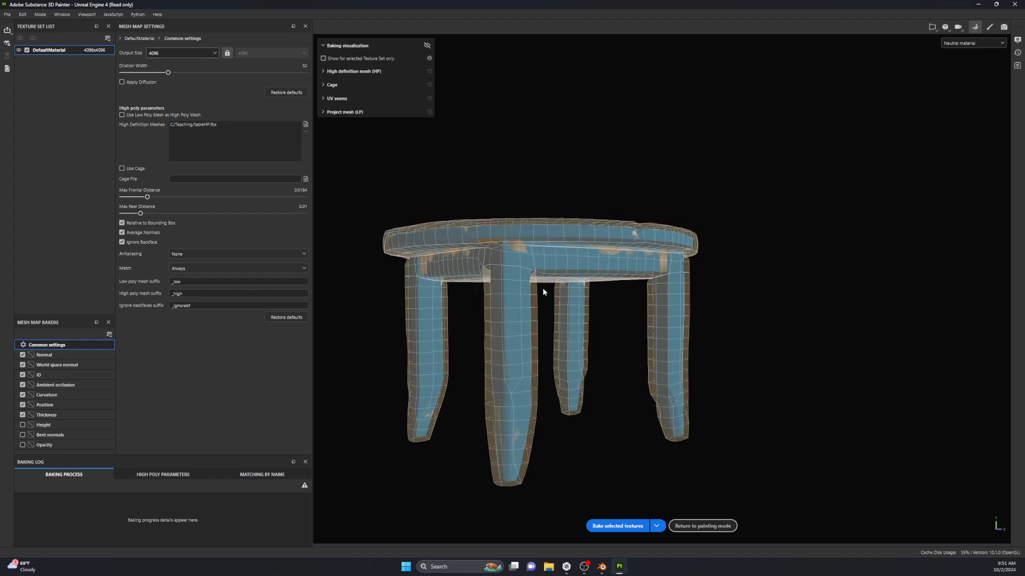
{"action": "left_click_drag", "start_coordinate": [655, 292], "coordinate": [561, 350], "text": "alt"}
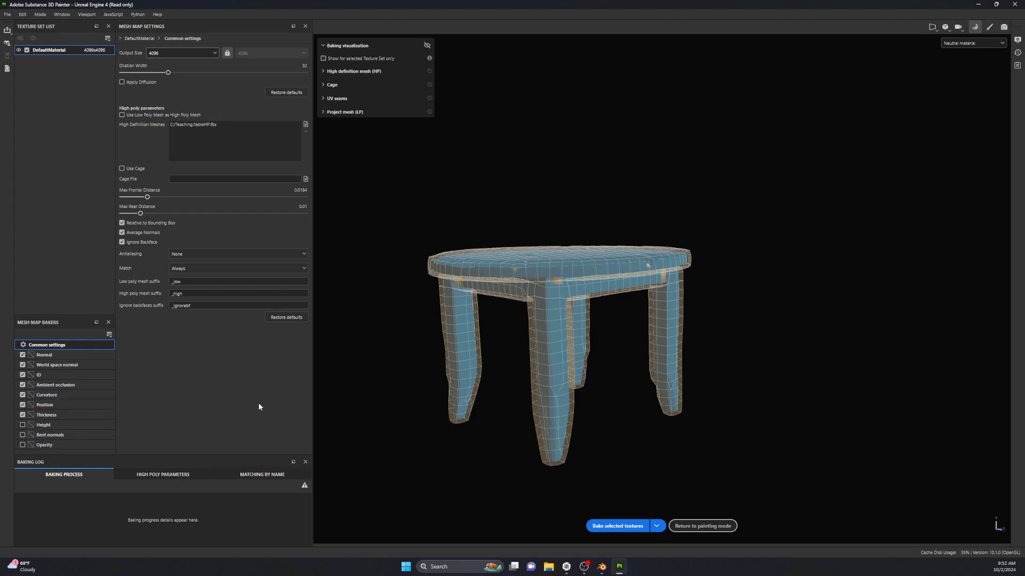
- Set the ID map baker's color source to Vertex Color
{"action": "left_click", "coordinate": [50, 375]}
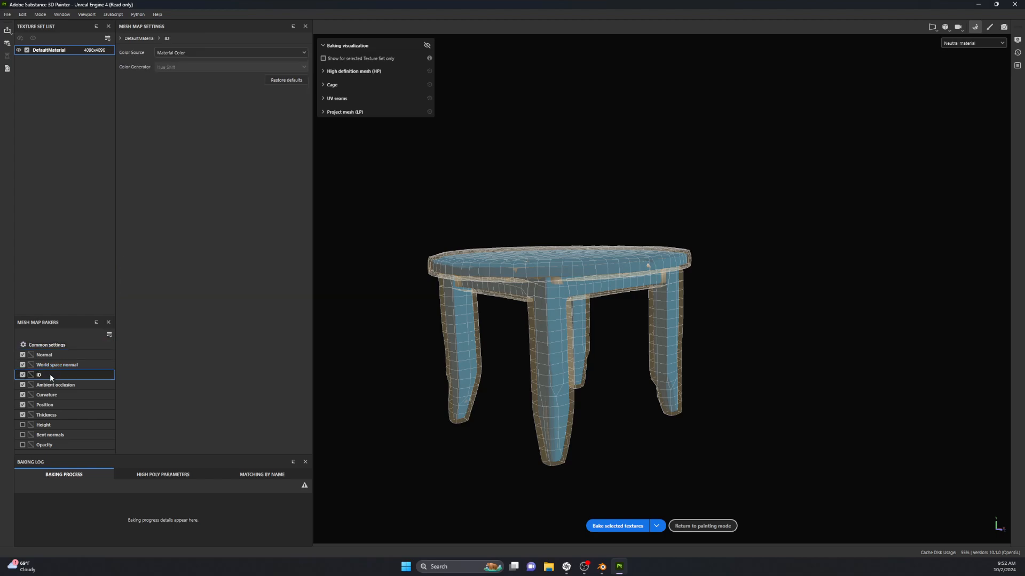
{"action": "left_click", "coordinate": [171, 52]}
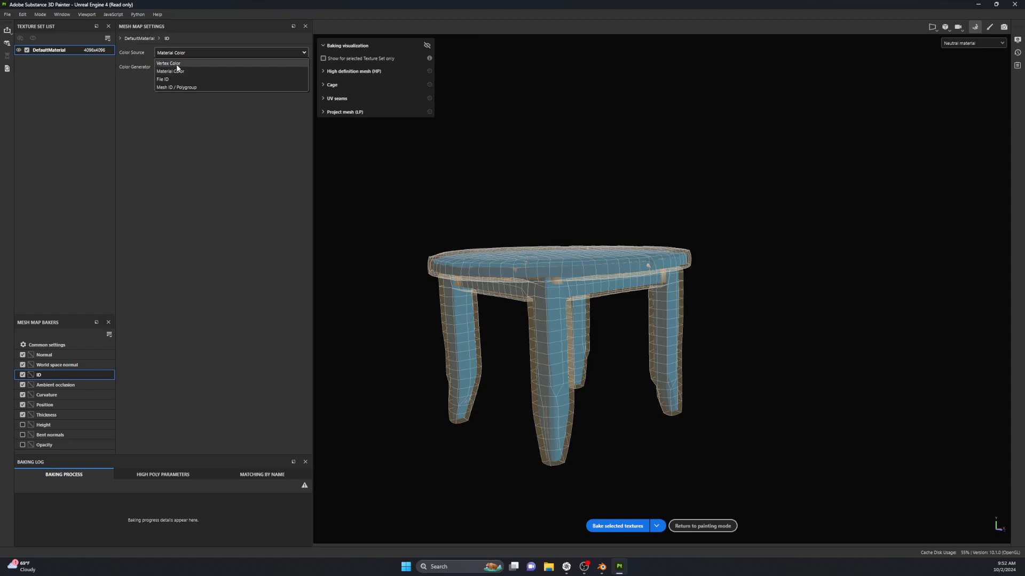
{"action": "left_click", "coordinate": [170, 70]}
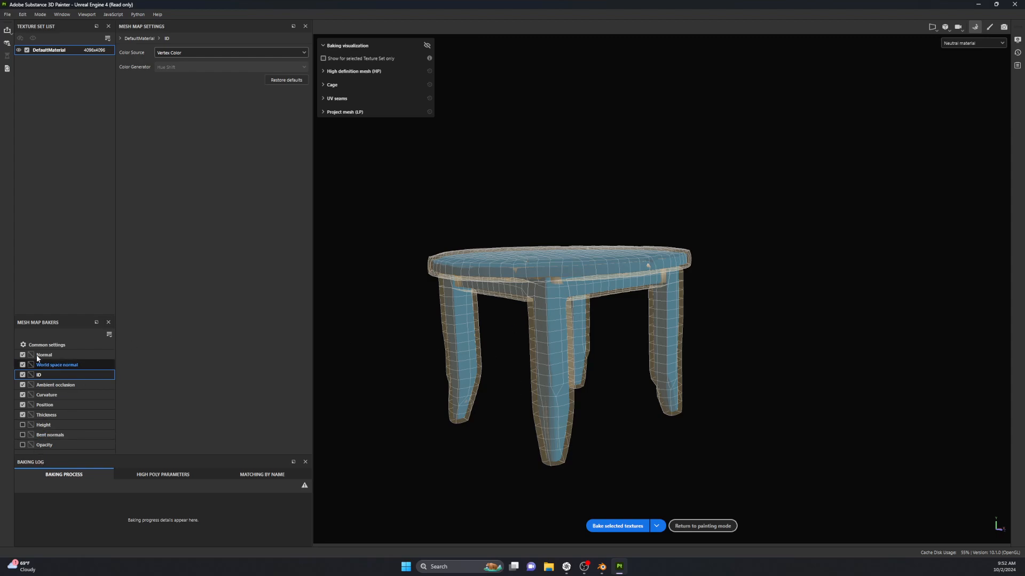
- Set the antialiasing in the common bake settings to Supersampling 64x
{"action": "left_click", "coordinate": [63, 346]}
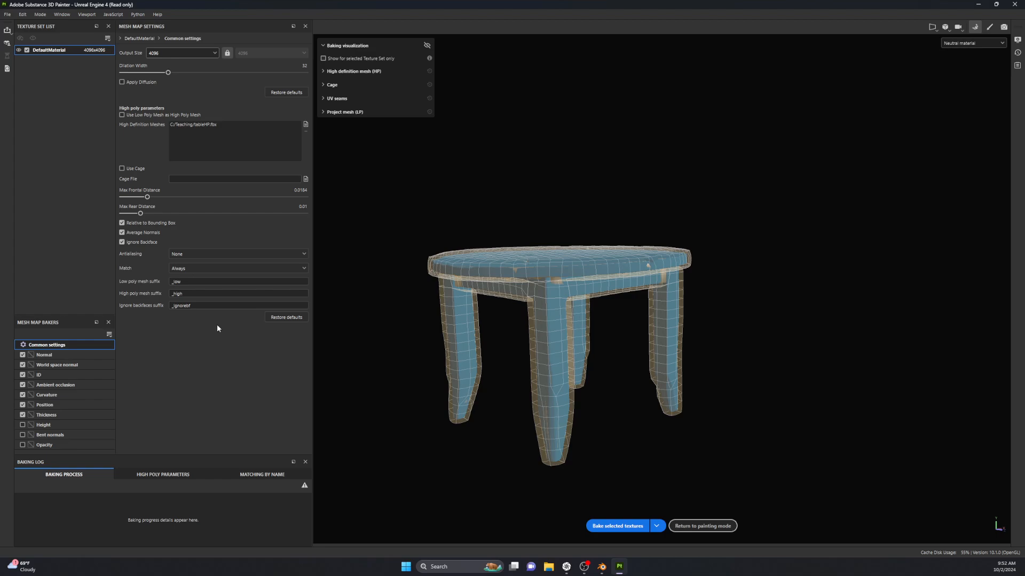
{"action": "left_click", "coordinate": [229, 253]}
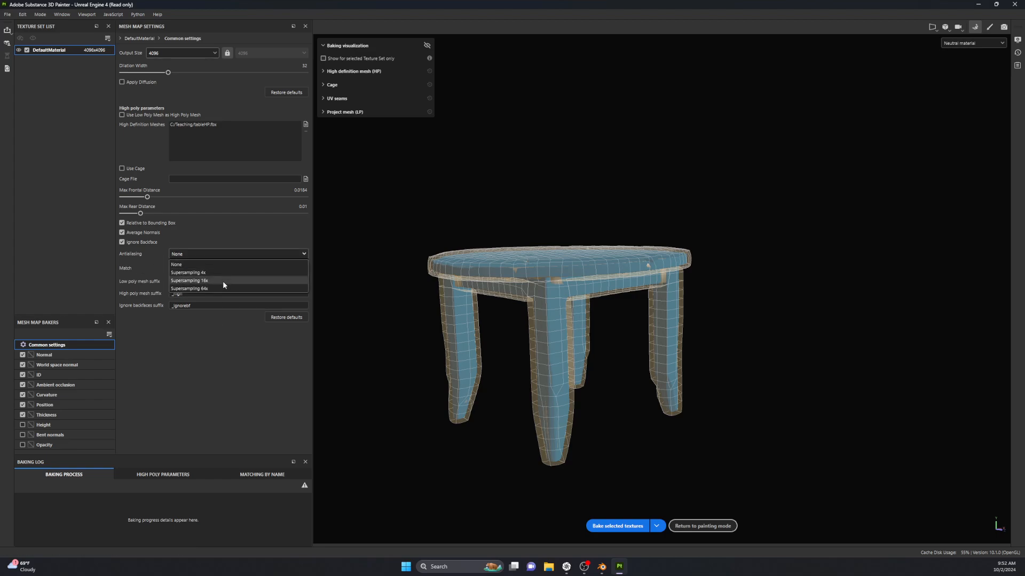
{"action": "left_click", "coordinate": [221, 290]}
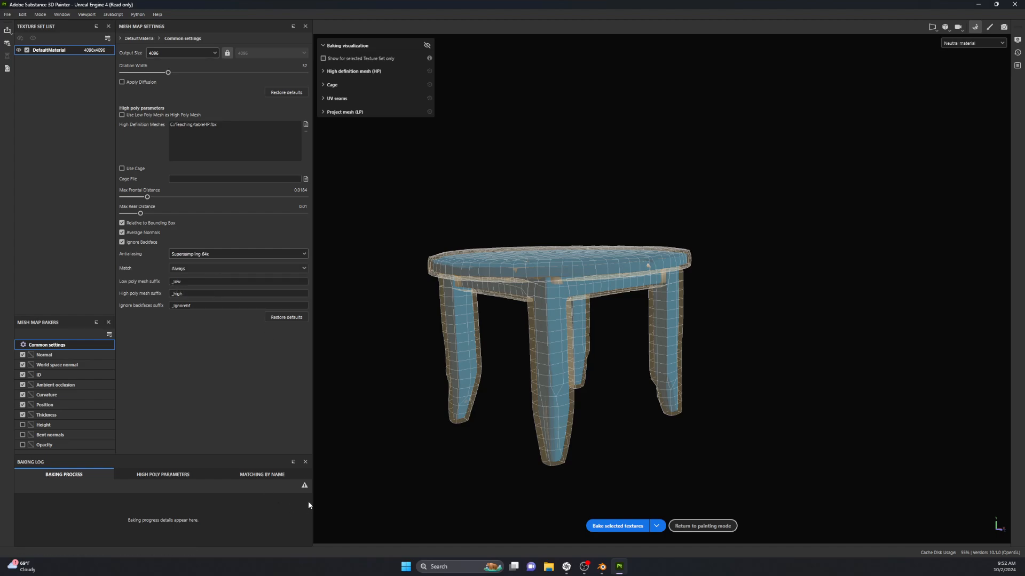
- Bake the selected mesh maps and return to painting mode
{"action": "left_click", "coordinate": [608, 527]}
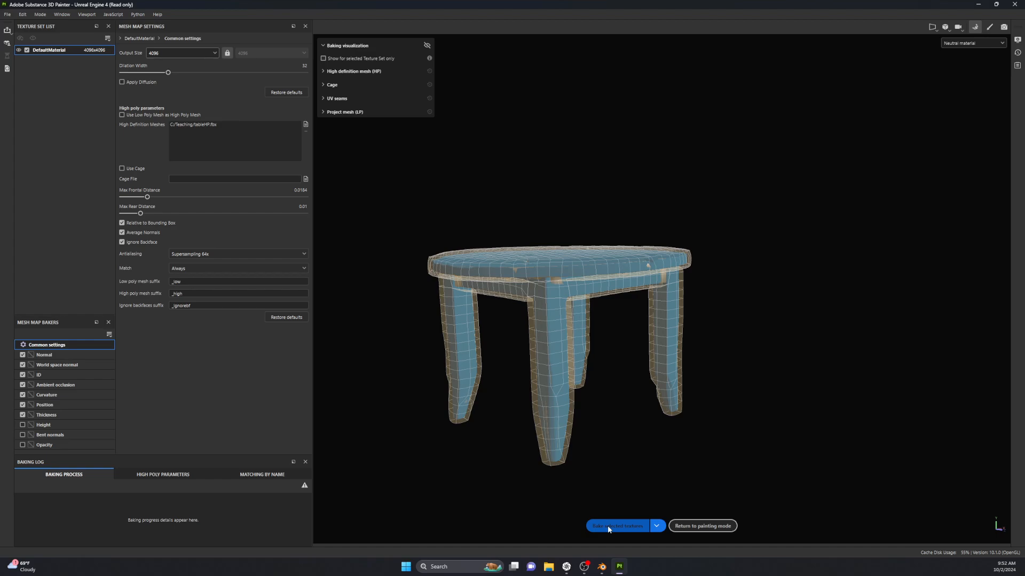
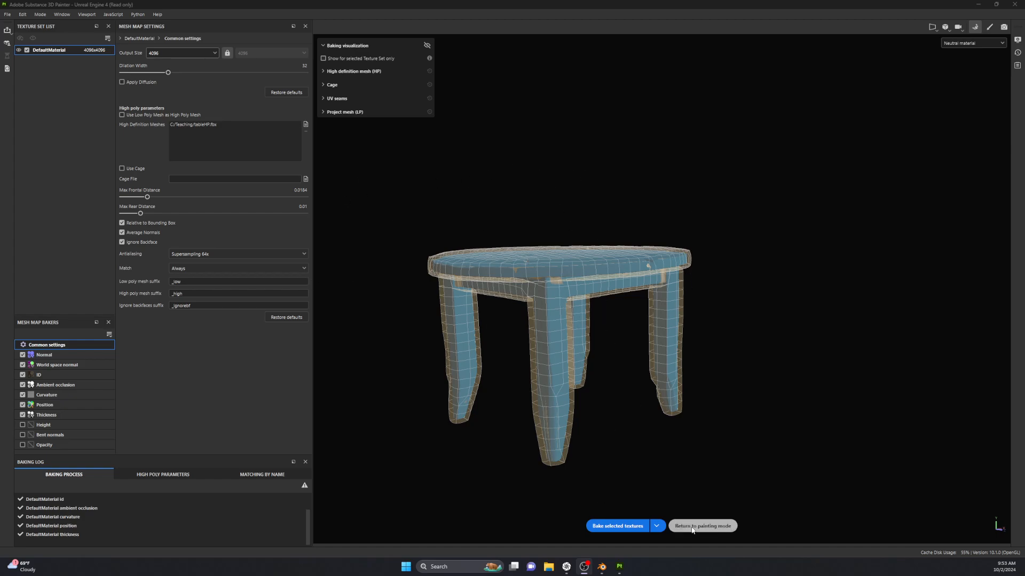
{"action": "left_click", "coordinate": [711, 527]}
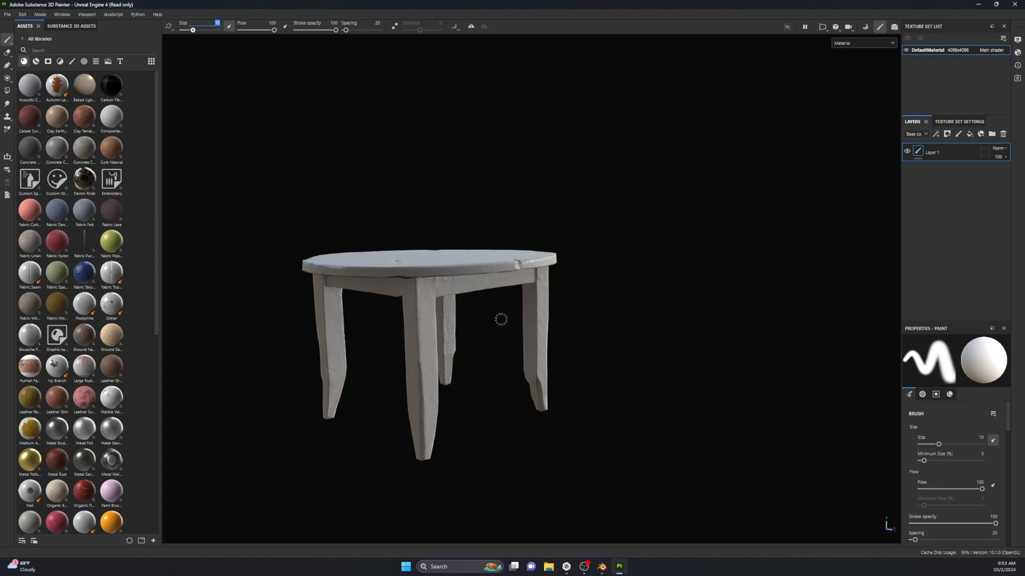
- Add a fill layer with only the color and roughness channels enabled, and set its roughness to 1
{"action": "scroll", "coordinate": [501, 318], "scroll_direction": "up", "scroll_amount": 3}
{"action": "scroll", "coordinate": [549, 313], "scroll_direction": "down", "scroll_amount": 2}
{"action": "mouse_move", "coordinate": [474, 293]}
{"action": "left_mouse_down", "text": "alt"}
{"action": "mouse_move", "coordinate": [551, 231]}
{"action": "mouse_move", "coordinate": [541, 361]}
{"action": "mouse_move", "coordinate": [670, 302]}
{"action": "mouse_move", "coordinate": [604, 222]}
{"action": "mouse_move", "coordinate": [524, 174]}
{"action": "mouse_move", "coordinate": [466, 233]}
{"action": "mouse_move", "coordinate": [533, 188]}
{"action": "mouse_move", "coordinate": [678, 336]}
{"action": "mouse_move", "coordinate": [645, 382]}
{"action": "mouse_move", "coordinate": [469, 313]}
{"action": "left_mouse_up", "text": "alt"}
{"action": "mouse_move", "coordinate": [375, 302]}
{"action": "left_mouse_down", "text": "alt"}
{"action": "mouse_move", "coordinate": [549, 277]}
{"action": "mouse_move", "coordinate": [591, 242]}
{"action": "mouse_move", "coordinate": [654, 234]}
{"action": "mouse_move", "coordinate": [590, 267]}
{"action": "mouse_move", "coordinate": [767, 251]}
{"action": "left_mouse_up", "text": "alt"}
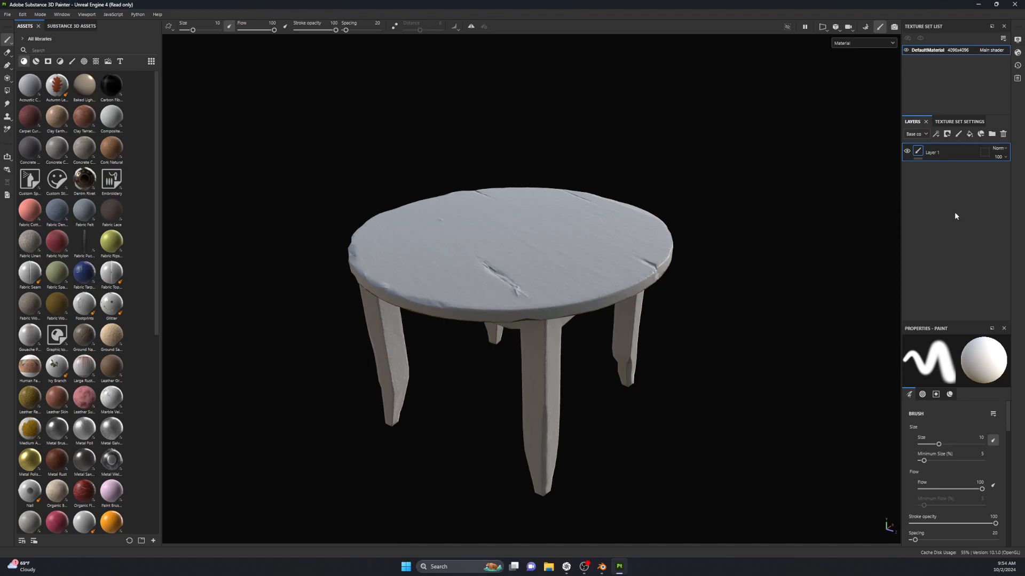
{"action": "left_click", "coordinate": [970, 134]}
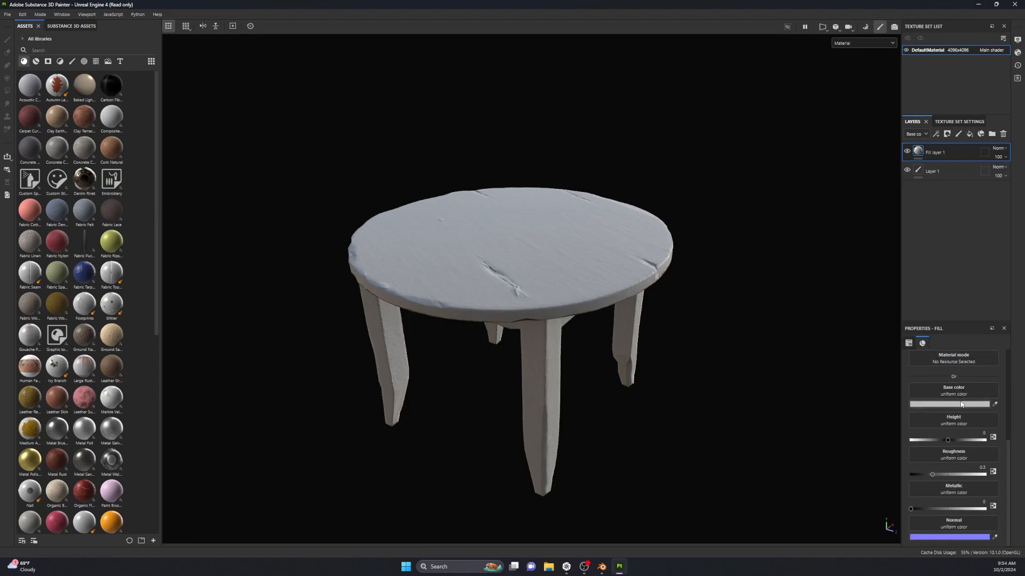
{"action": "scroll", "coordinate": [990, 369], "scroll_direction": "down", "scroll_amount": 1}
{"action": "left_click", "coordinate": [953, 463]}
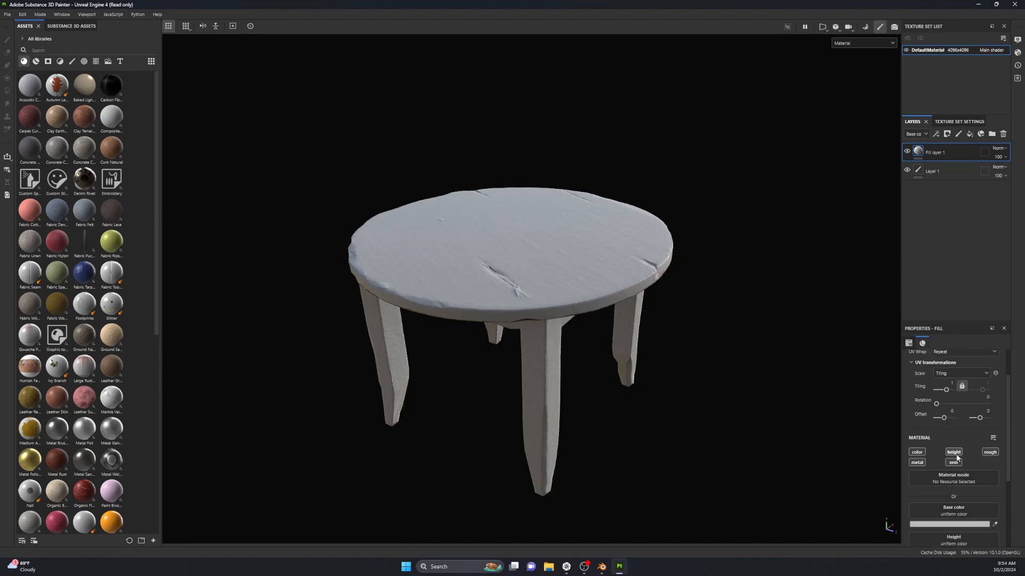
{"action": "left_click", "coordinate": [954, 452]}
{"action": "left_click", "coordinate": [917, 462]}
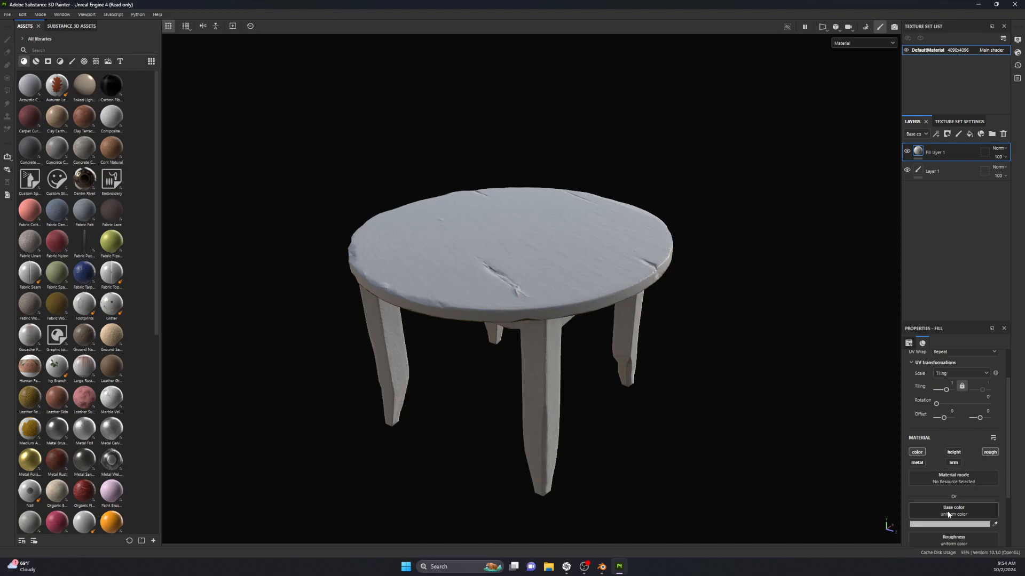
{"action": "scroll", "coordinate": [990, 454], "scroll_direction": "down", "scroll_amount": 1}
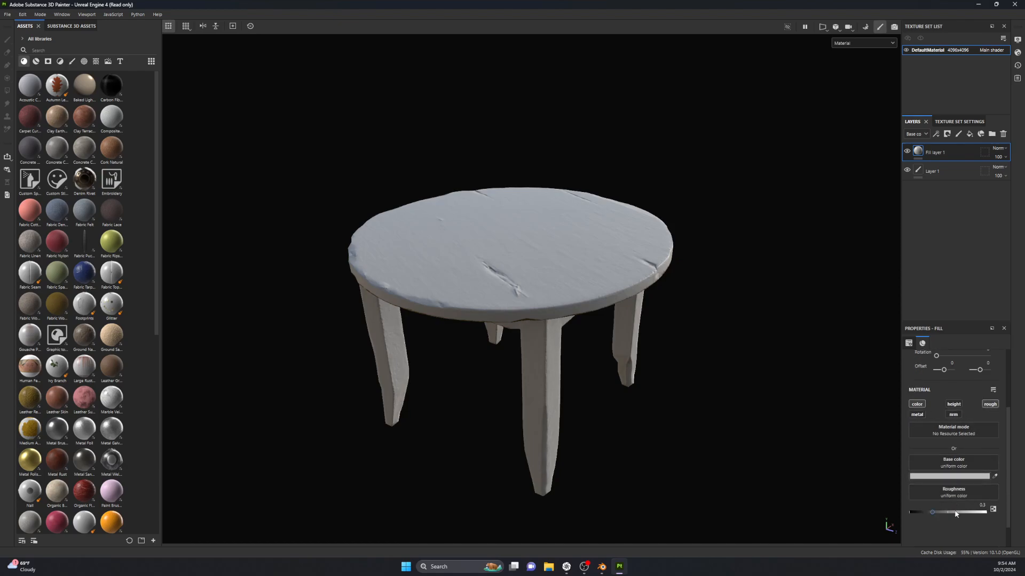
{"action": "left_click_drag", "start_coordinate": [935, 511], "coordinate": [994, 509]}
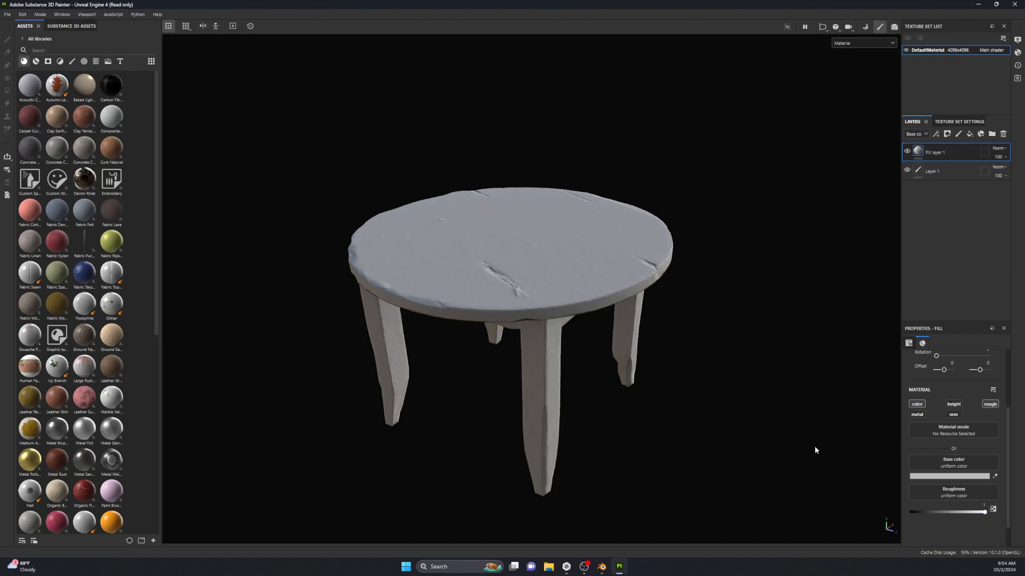
- Assign the baked Color Map from Mesh DefaultMaterial to the fill layer's base color
{"action": "left_click", "coordinate": [976, 469]}
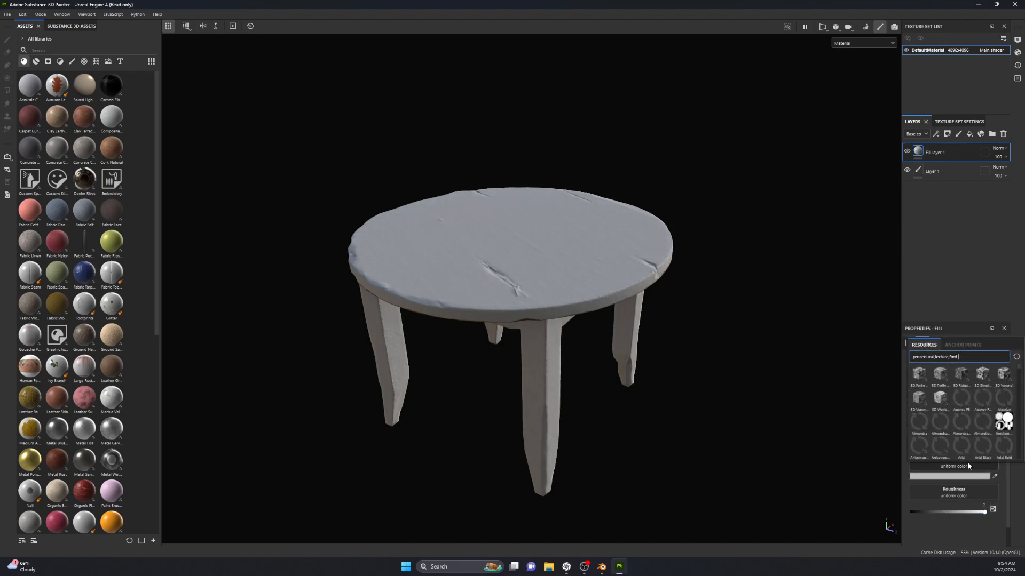
{"action": "left_click_drag", "start_coordinate": [983, 356], "coordinate": [856, 357]}
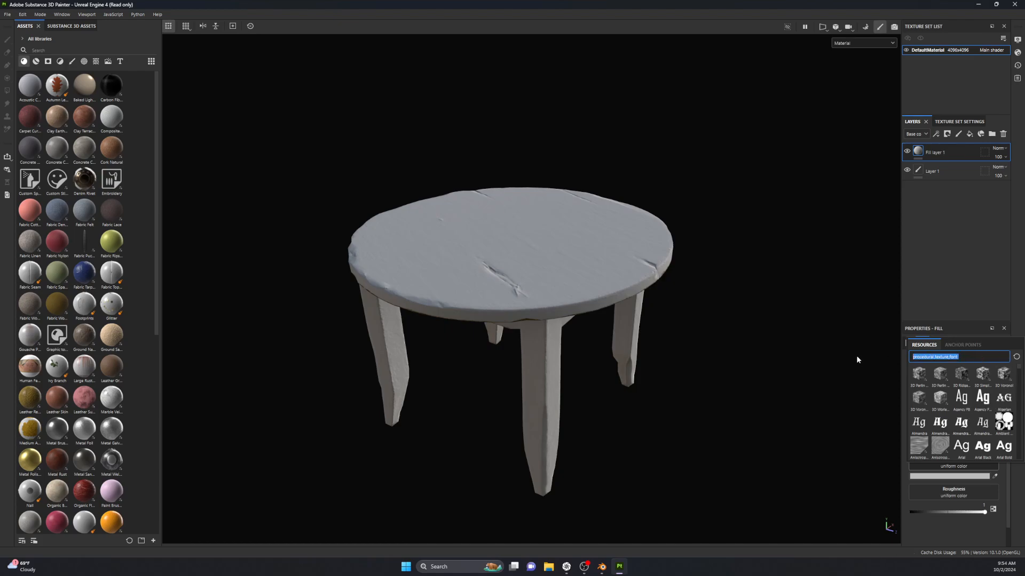
{"action": "type", "text": "color"}
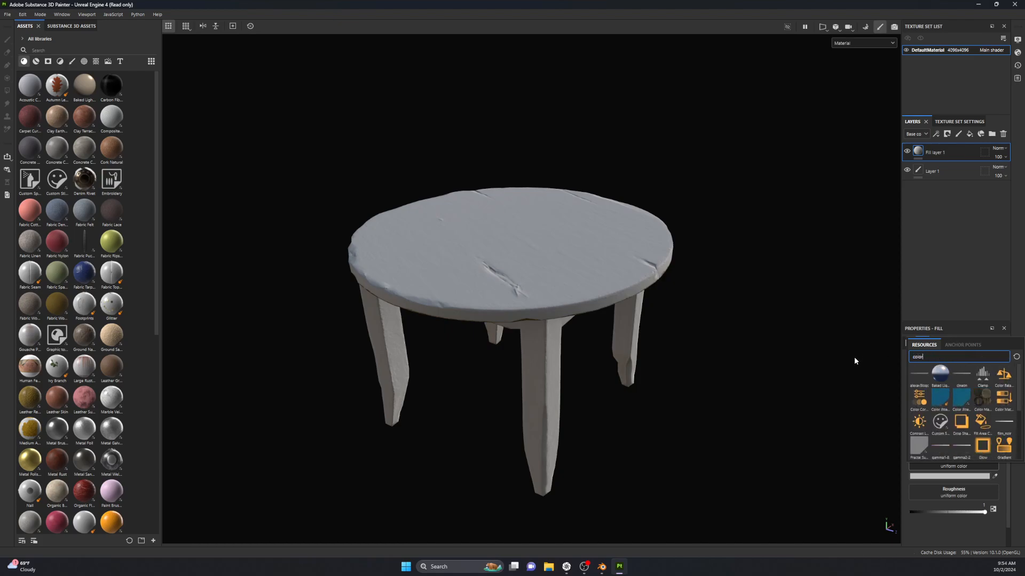
{"action": "mouse_move", "coordinate": [981, 404]}
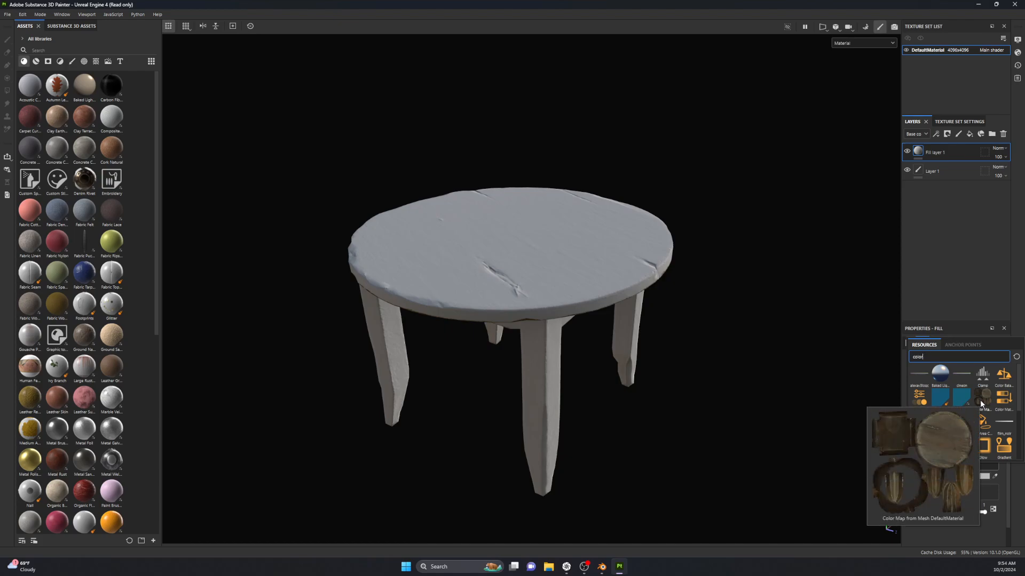
{"action": "left_click", "coordinate": [981, 404]}
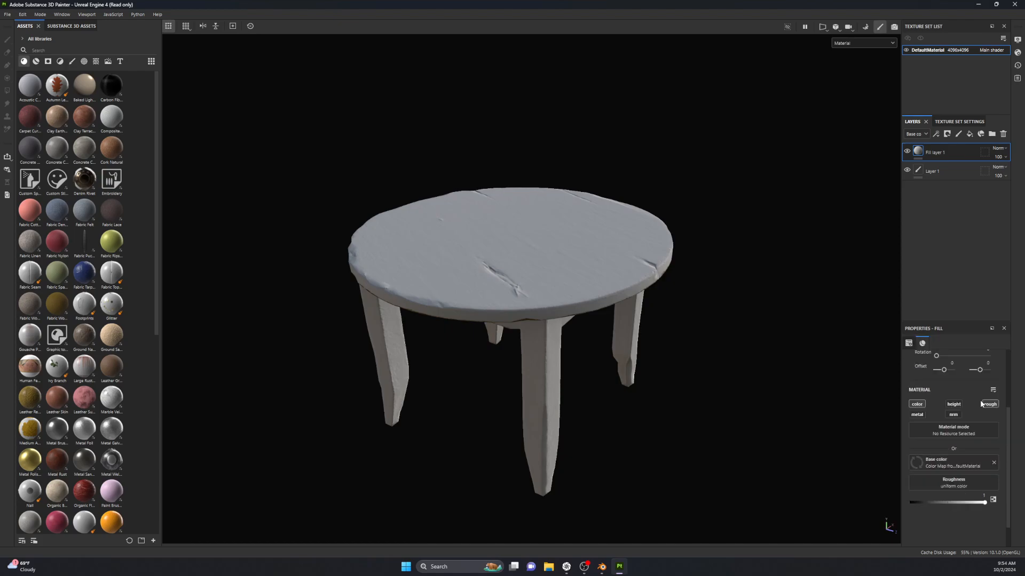
- Inspect the baked color on the tabletop, legs and underside from all around the table
{"action": "middle_click_drag", "start_coordinate": [555, 288], "coordinate": [550, 301]}
{"action": "right_click_drag", "start_coordinate": [549, 301], "coordinate": [480, 326], "text": "alt"}
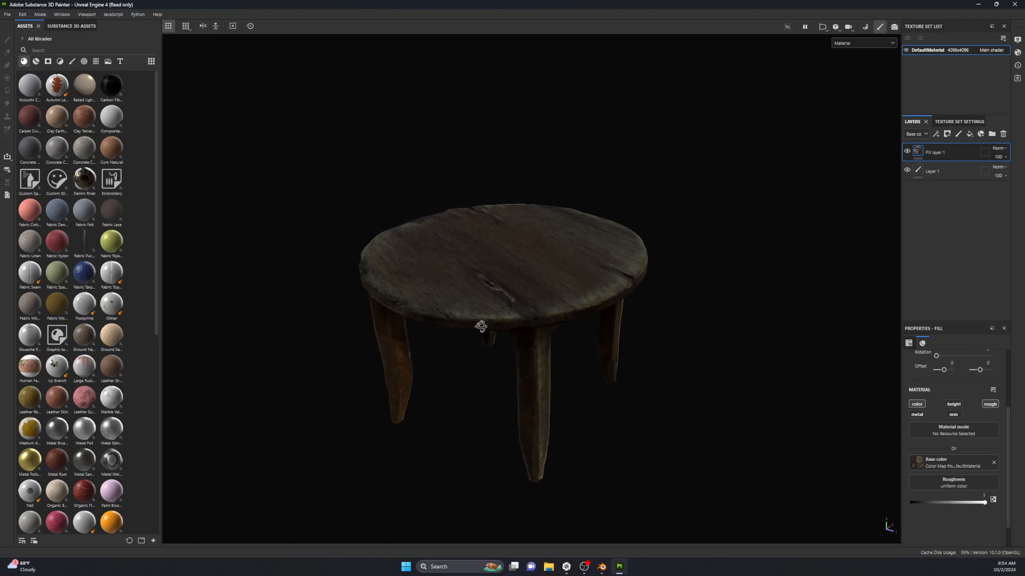
{"action": "left_click_drag", "start_coordinate": [480, 325], "coordinate": [559, 75], "text": "alt"}
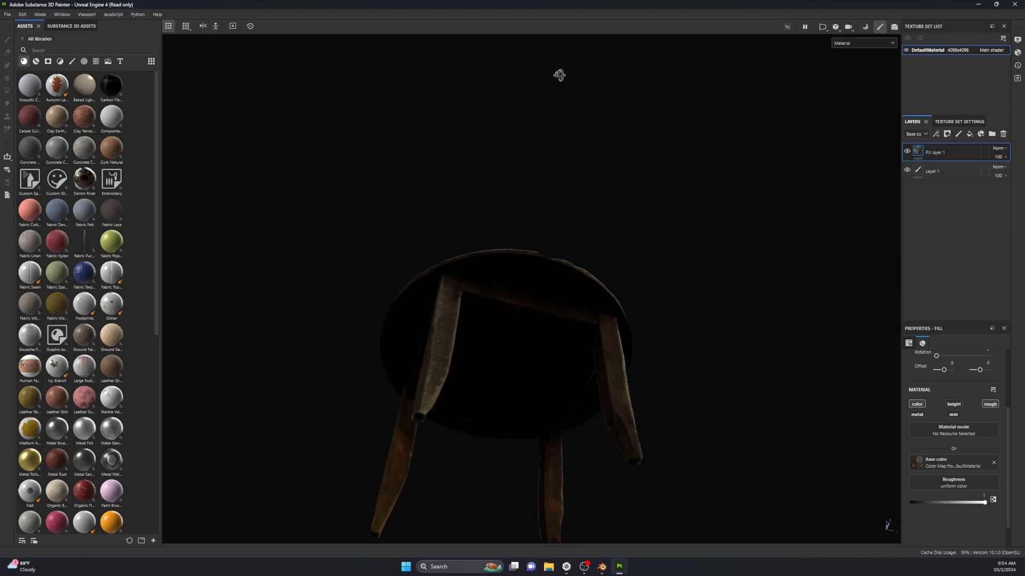
{"action": "left_click_drag", "start_coordinate": [635, 361], "coordinate": [383, 167], "text": "alt"}
{"action": "left_click_drag", "start_coordinate": [553, 505], "coordinate": [602, 572], "text": "alt"}
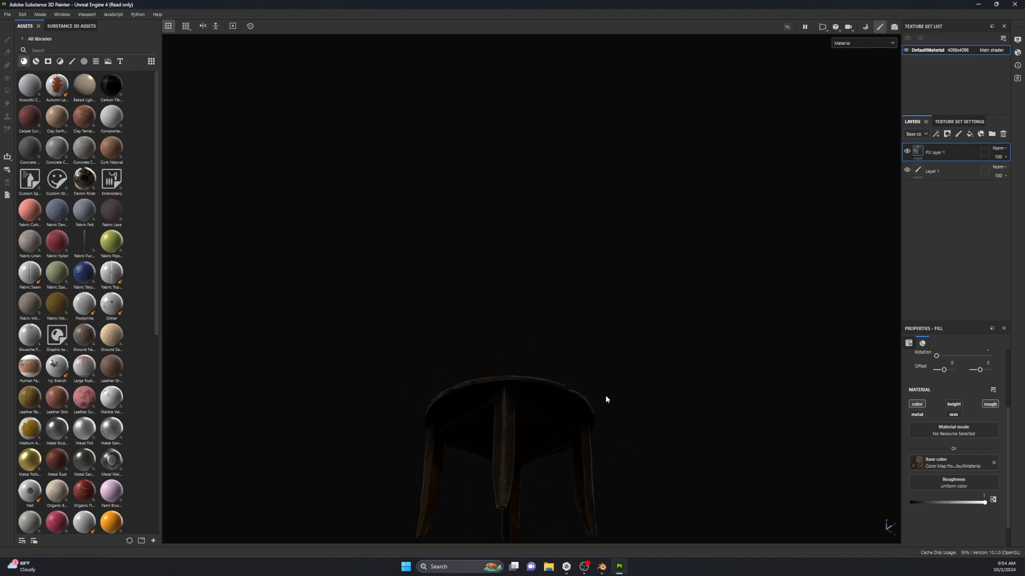
{"action": "left_click_drag", "start_coordinate": [607, 400], "coordinate": [587, 483], "text": "alt"}
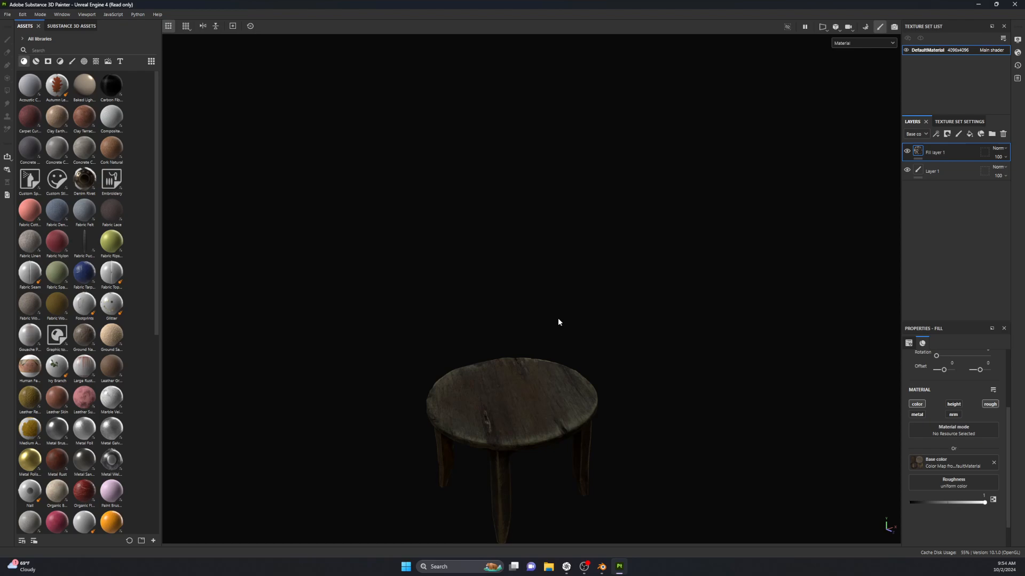
{"action": "middle_click_drag", "start_coordinate": [558, 324], "coordinate": [570, 229], "text": "alt"}
{"action": "right_click_drag", "start_coordinate": [572, 238], "coordinate": [747, 347], "text": "alt"}
{"action": "middle_click_drag", "start_coordinate": [654, 382], "coordinate": [702, 331], "text": "alt"}
{"action": "right_click_drag", "start_coordinate": [702, 332], "coordinate": [619, 374], "text": "alt"}
{"action": "middle_click_drag", "start_coordinate": [639, 330], "coordinate": [630, 366], "text": "alt"}
{"action": "left_click_drag", "start_coordinate": [629, 350], "coordinate": [670, 368], "text": "alt"}
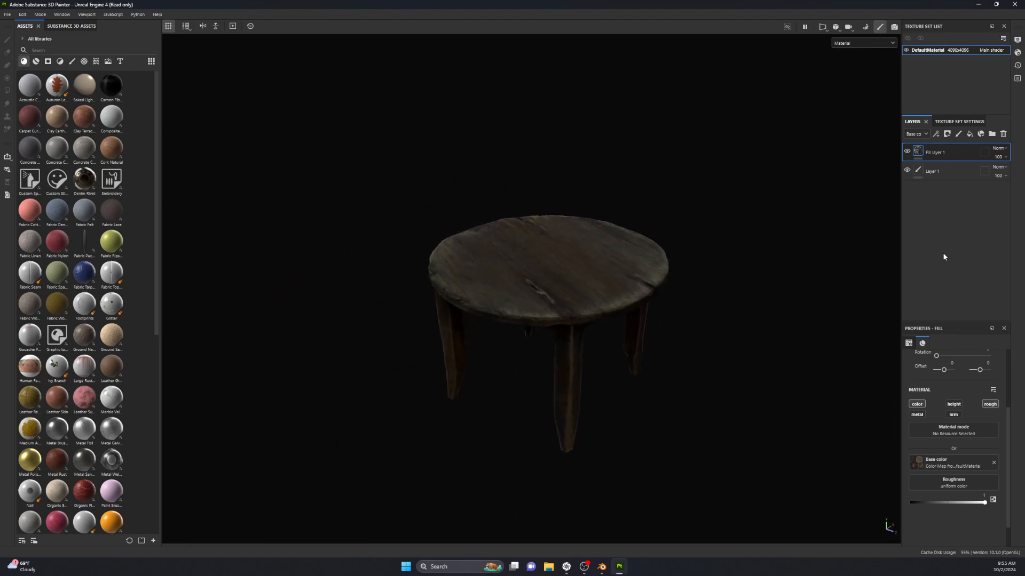
- Remove the baked ambient occlusion map from the texture set's mesh maps to check the shading, and undo the removal
{"action": "left_click", "coordinate": [961, 121]}
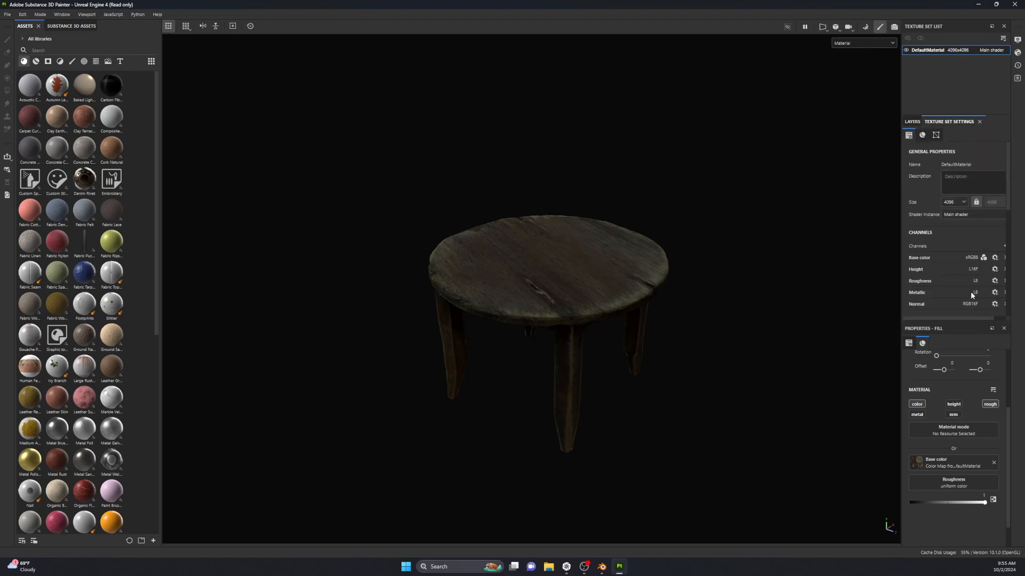
{"action": "scroll", "coordinate": [976, 274], "scroll_direction": "down", "scroll_amount": 5}
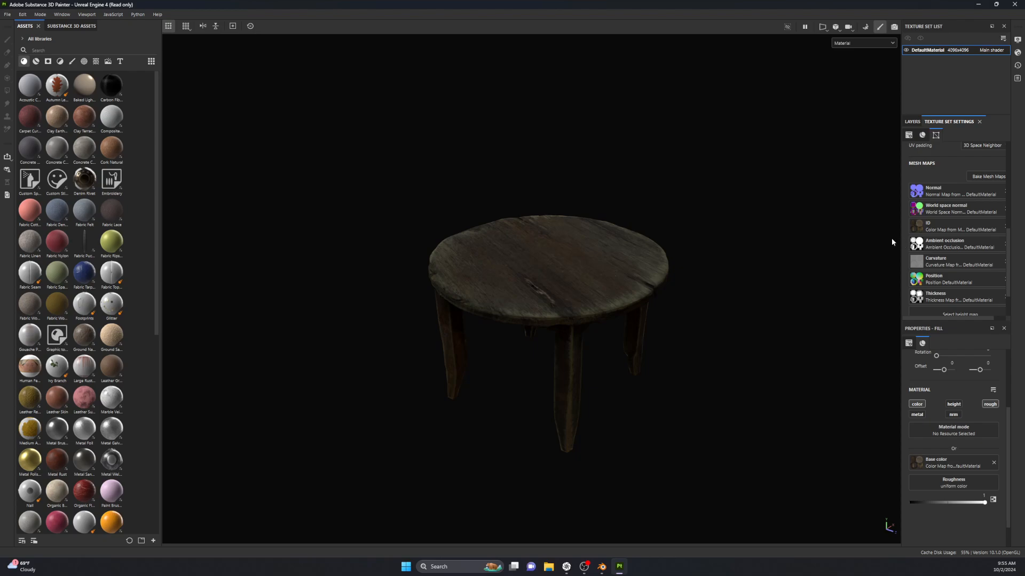
{"action": "left_click_drag", "start_coordinate": [900, 236], "coordinate": [810, 237]}
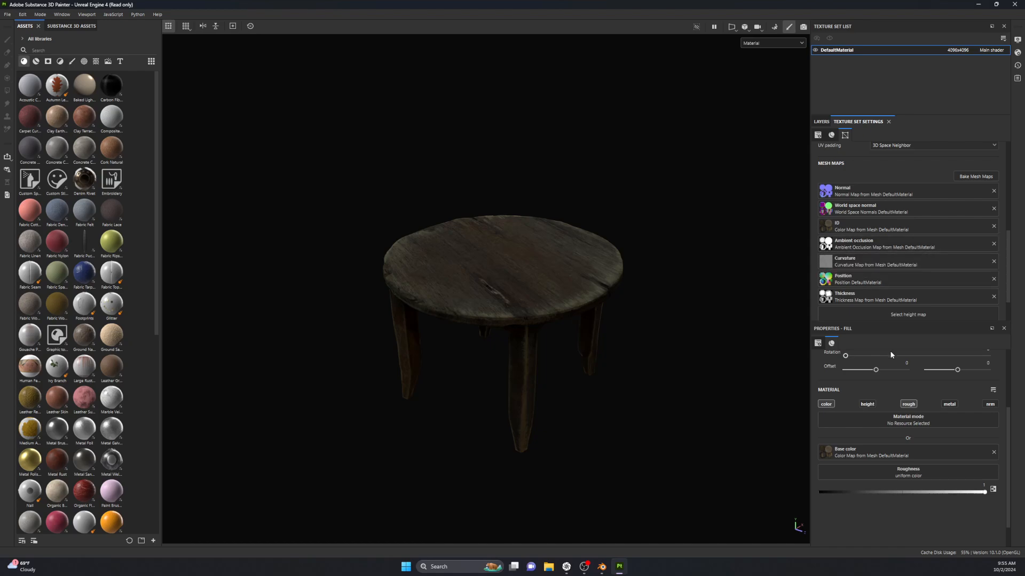
{"action": "left_click", "coordinate": [995, 244]}
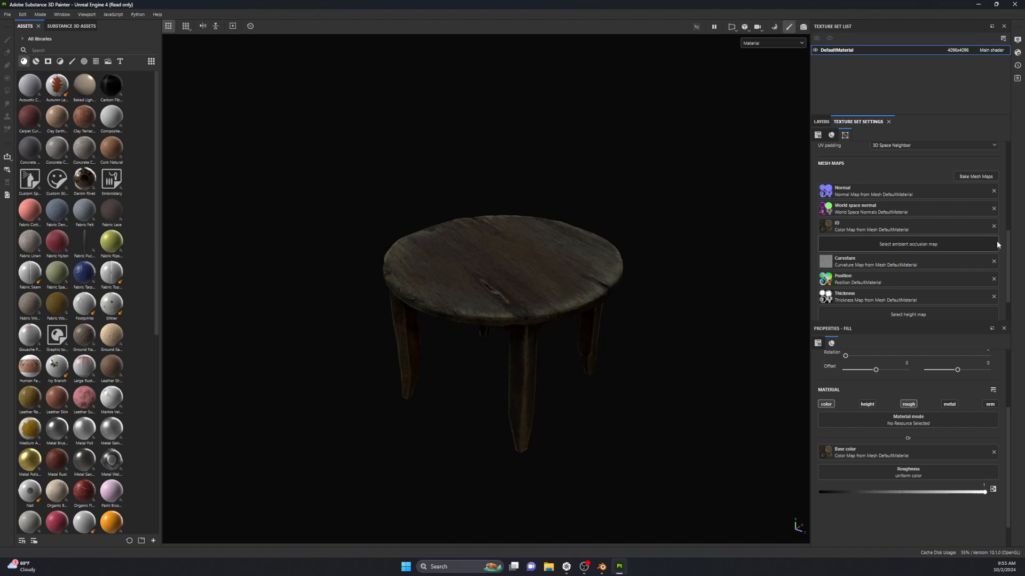
{"action": "left_click_drag", "start_coordinate": [559, 348], "coordinate": [559, 313], "text": "alt"}
{"action": "key", "text": "ctrl+z"}
- Examine the table's shading from several angles and return to the layer stack
{"action": "left_click_drag", "start_coordinate": [478, 255], "coordinate": [581, 275], "text": "alt"}
{"action": "scroll", "coordinate": [576, 299], "scroll_direction": "up", "scroll_amount": 2}
{"action": "left_click_drag", "start_coordinate": [504, 340], "coordinate": [571, 245], "text": "alt"}
{"action": "middle_click_drag", "start_coordinate": [571, 246], "coordinate": [443, 287], "text": "alt"}
{"action": "left_click_drag", "start_coordinate": [443, 287], "coordinate": [485, 325], "text": "alt"}
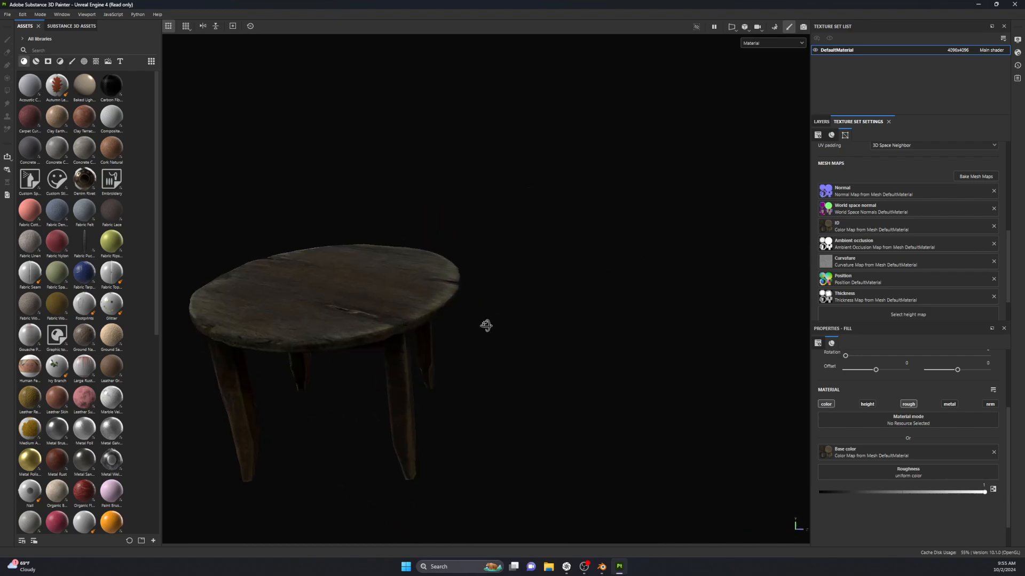
{"action": "middle_click_drag", "start_coordinate": [453, 308], "coordinate": [532, 295], "text": "alt"}
{"action": "left_click", "coordinate": [822, 122]}
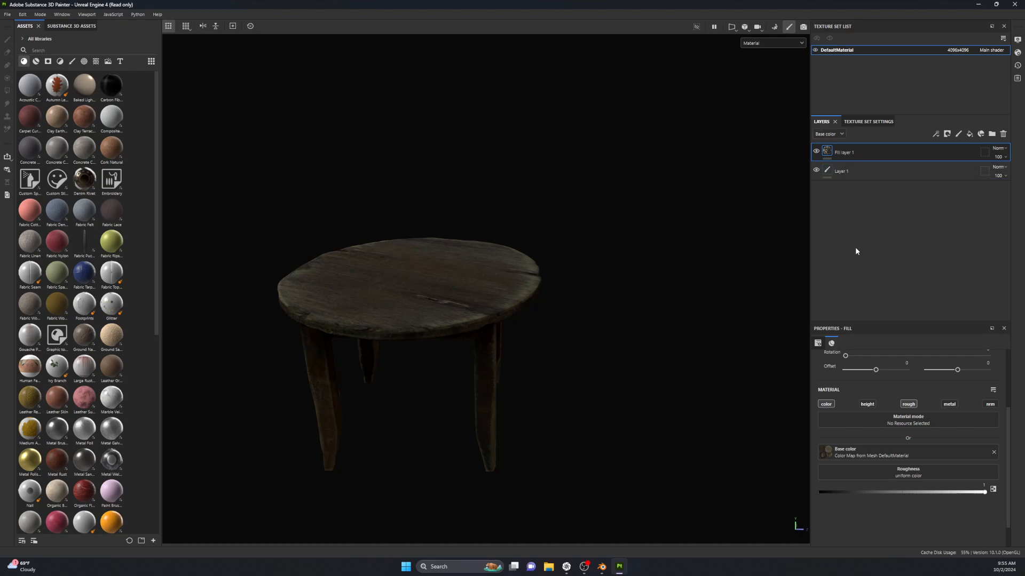
{"action": "left_click_drag", "start_coordinate": [632, 281], "coordinate": [567, 311], "text": "alt"}
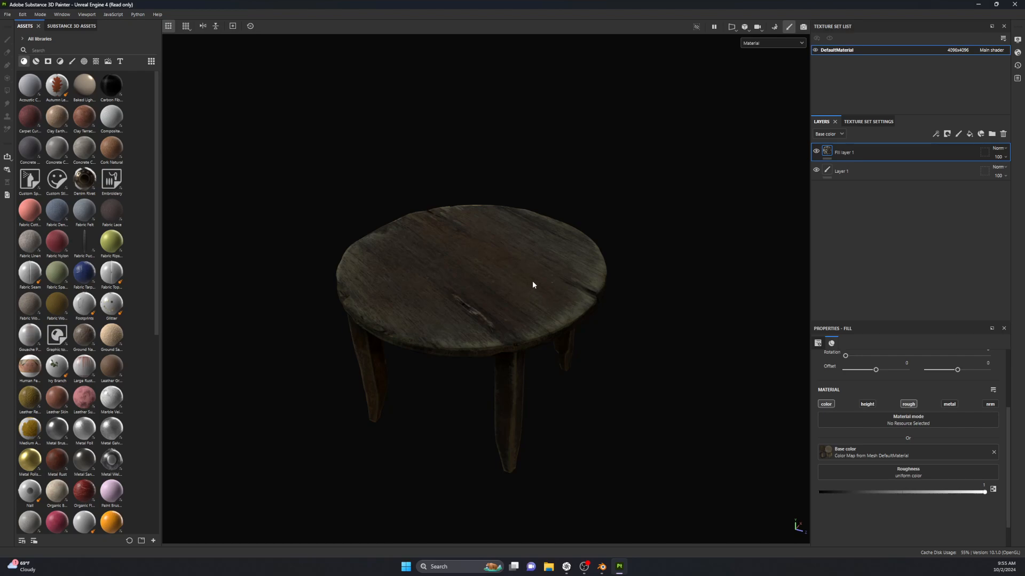
- Open the texture export settings and show the output maps of DefaultMaterial
{"action": "left_click", "coordinate": [9, 15]}
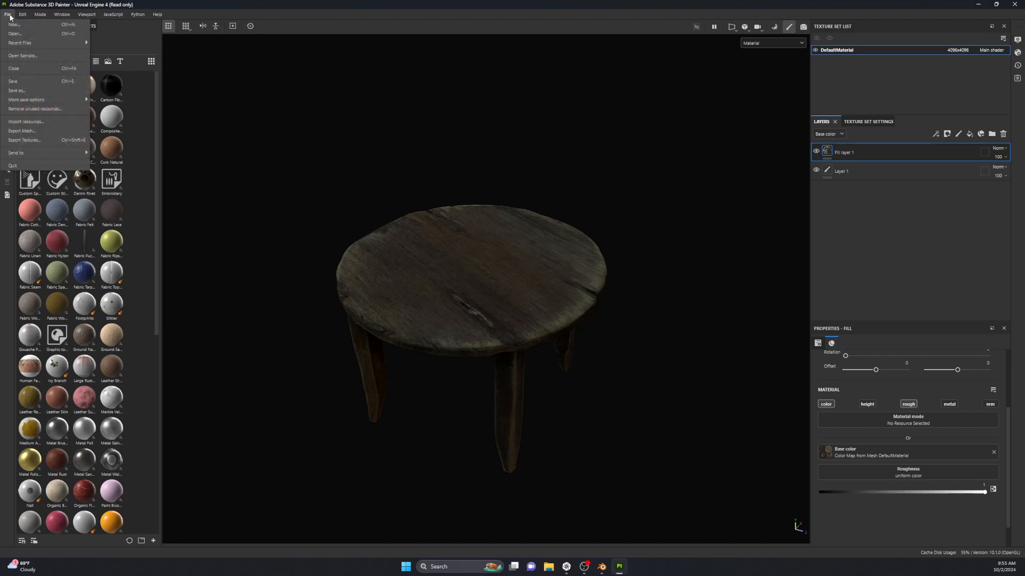
{"action": "left_click", "coordinate": [45, 142]}
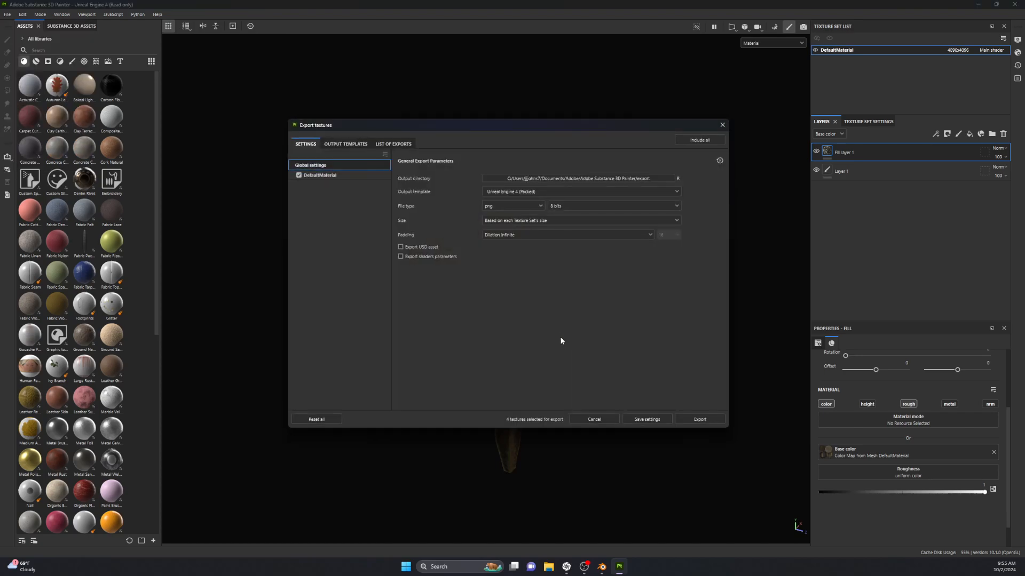
{"action": "left_click", "coordinate": [331, 175]}
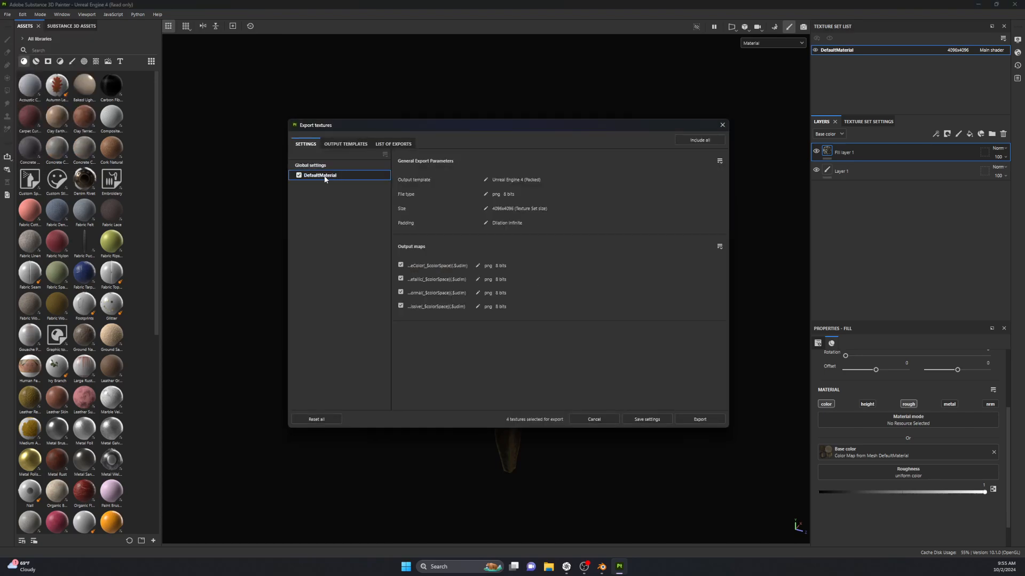
- Switch to Blender and check the materials assigned to the scanned and low-poly tables
{"action": "left_click", "coordinate": [602, 567]}
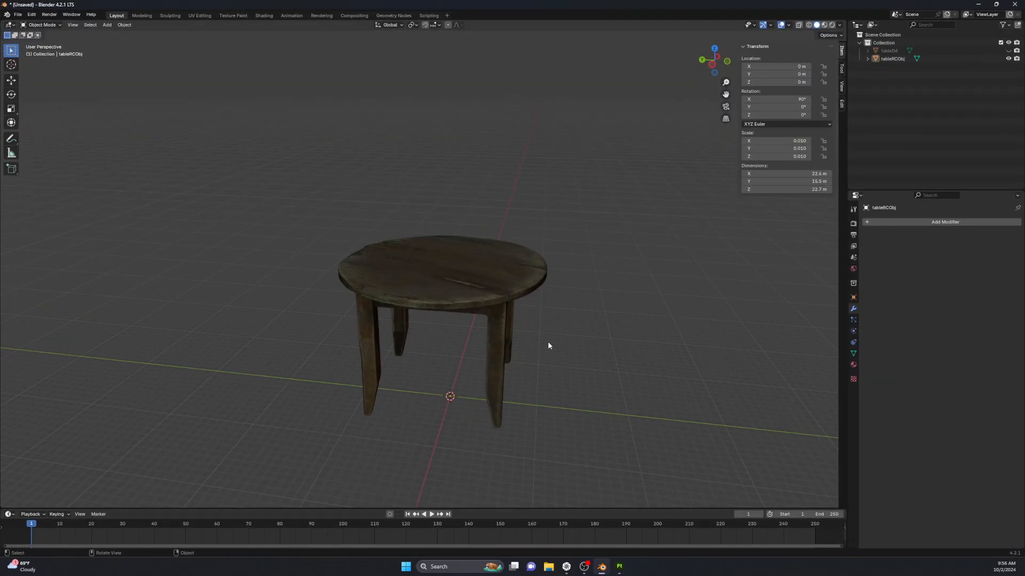
{"action": "left_click", "coordinate": [473, 277]}
{"action": "left_click", "coordinate": [853, 365]}
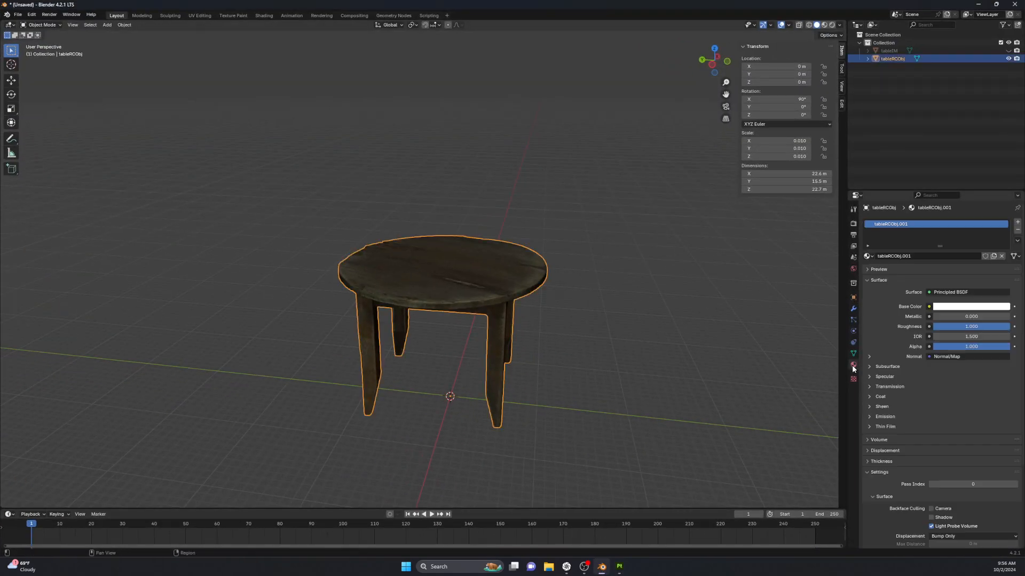
{"action": "left_click", "coordinate": [895, 49]}
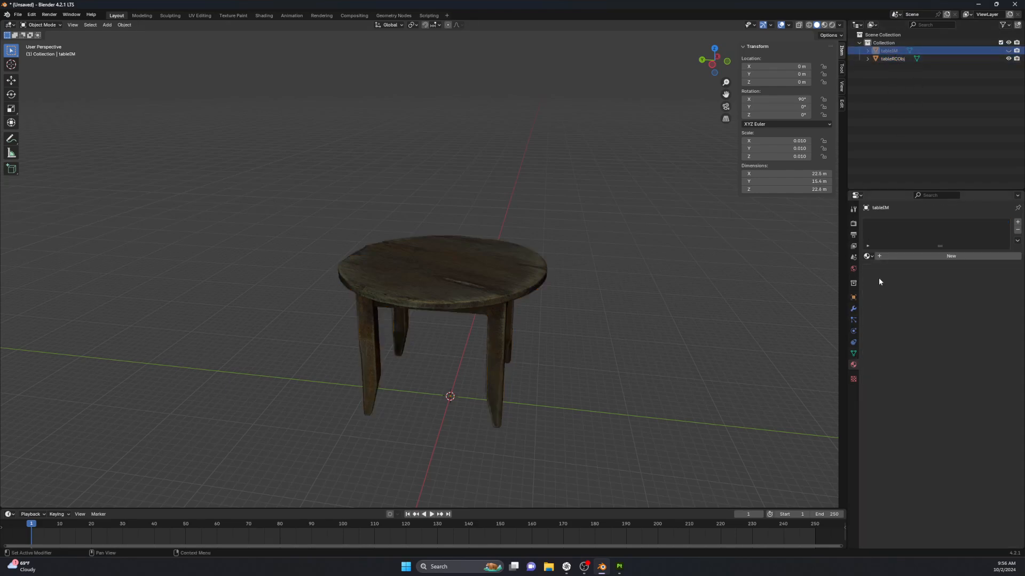
{"action": "left_click", "coordinate": [489, 278]}
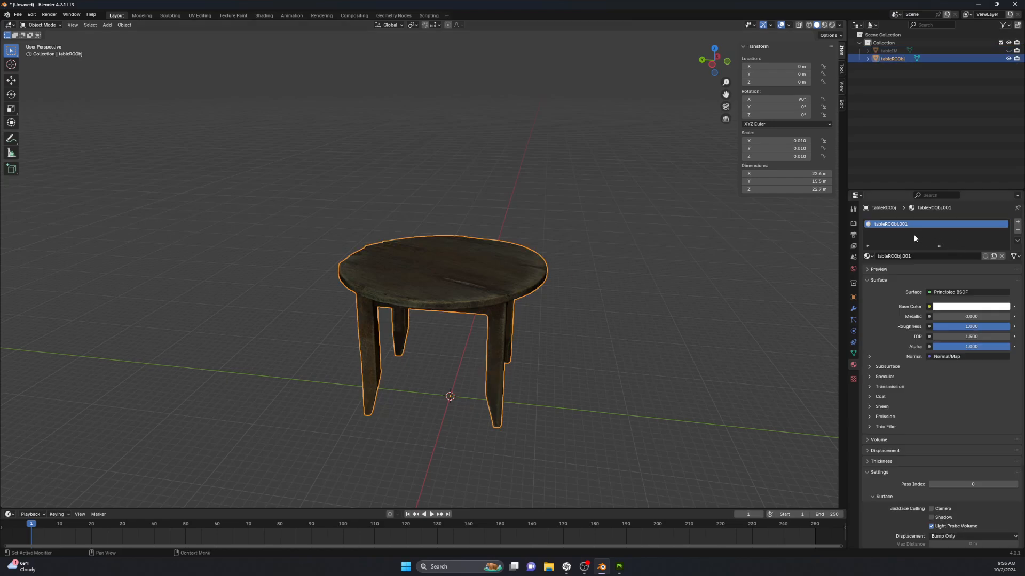
- Select and show the low-poly table, and hide the scanned table tableRCObj
{"action": "left_click", "coordinate": [891, 50]}
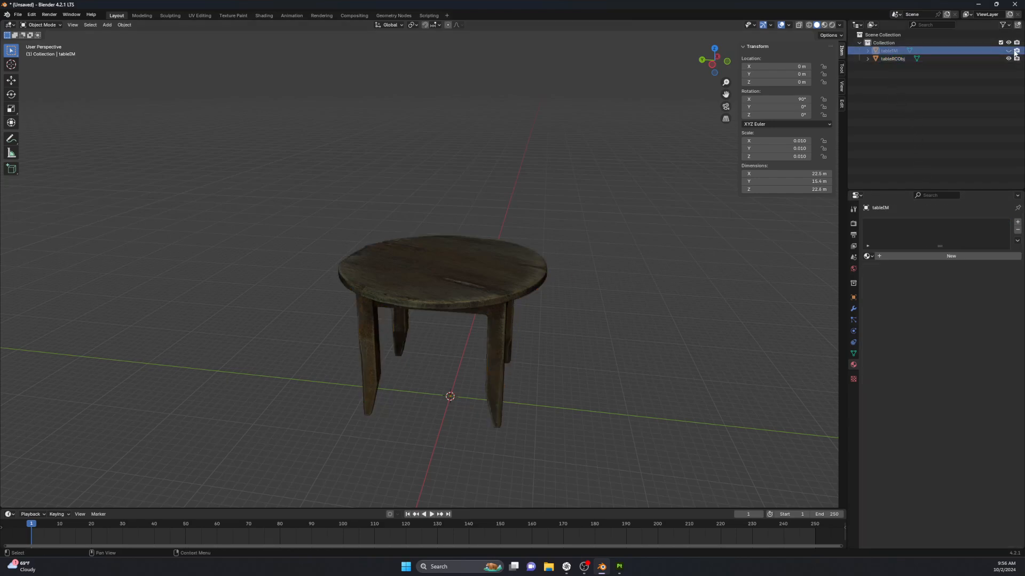
{"action": "left_click", "coordinate": [1008, 51]}
{"action": "left_click", "coordinate": [1008, 58]}
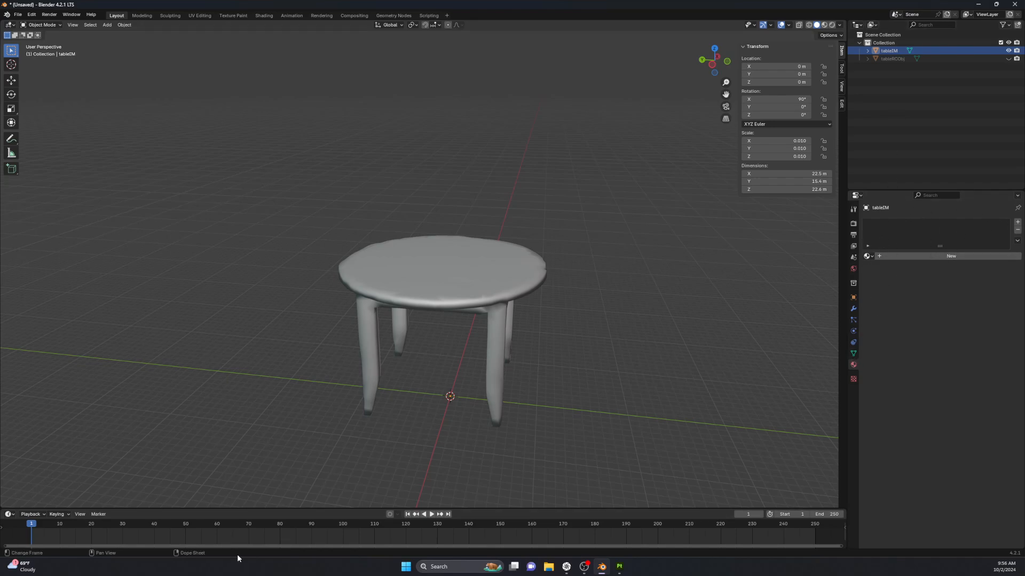
- Switch to Substance 3D Painter and check the global texture export settings and the output directory
{"action": "left_click", "coordinate": [619, 566]}
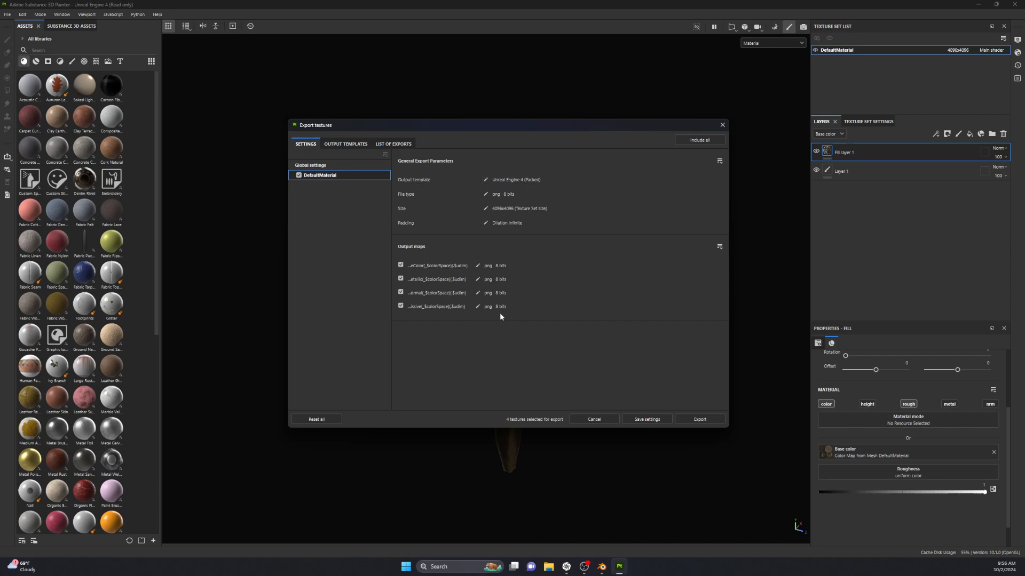
{"action": "left_click", "coordinate": [478, 265]}
{"action": "left_click", "coordinate": [326, 166]}
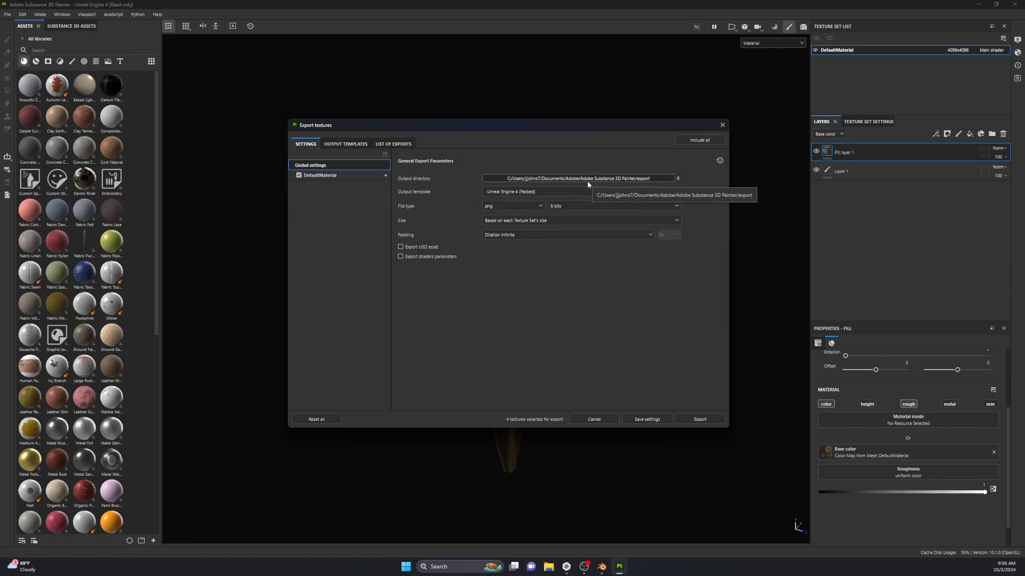
{"action": "left_click", "coordinate": [604, 178]}
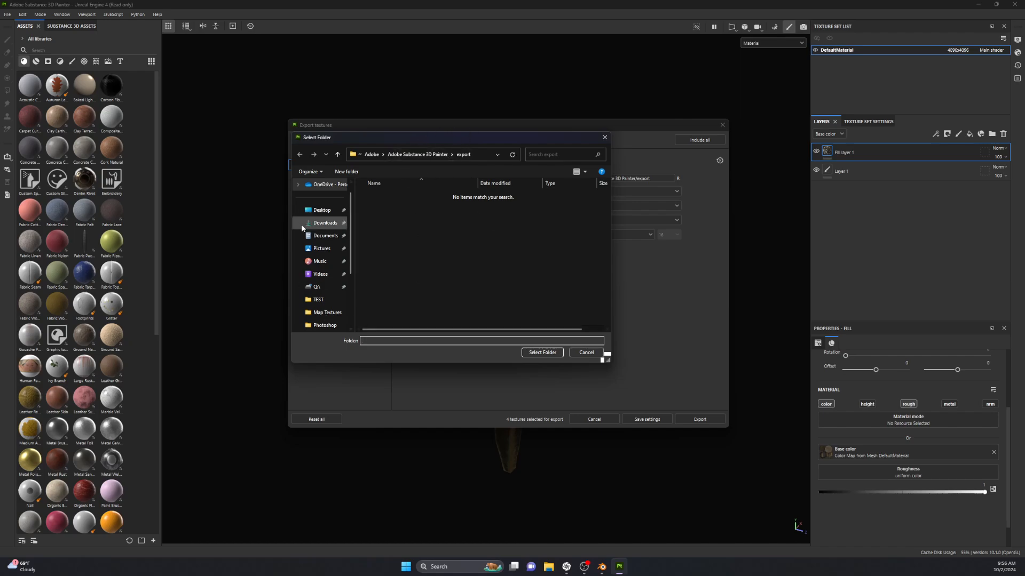
{"action": "left_click", "coordinate": [586, 353]}
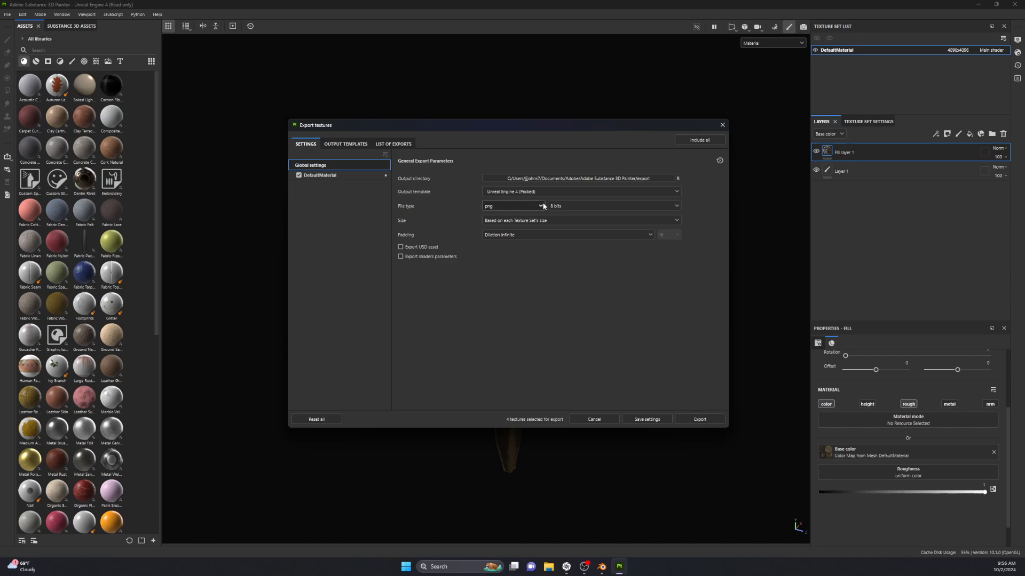
- Exclude the emissive map from the output maps of DefaultMaterial
{"action": "left_click", "coordinate": [339, 175]}
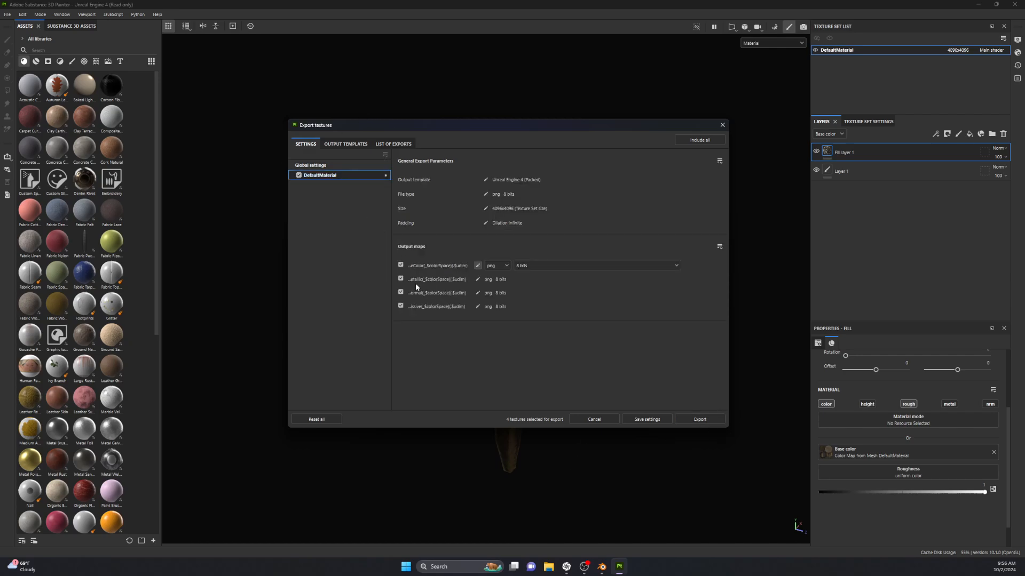
{"action": "left_click", "coordinate": [401, 279]}
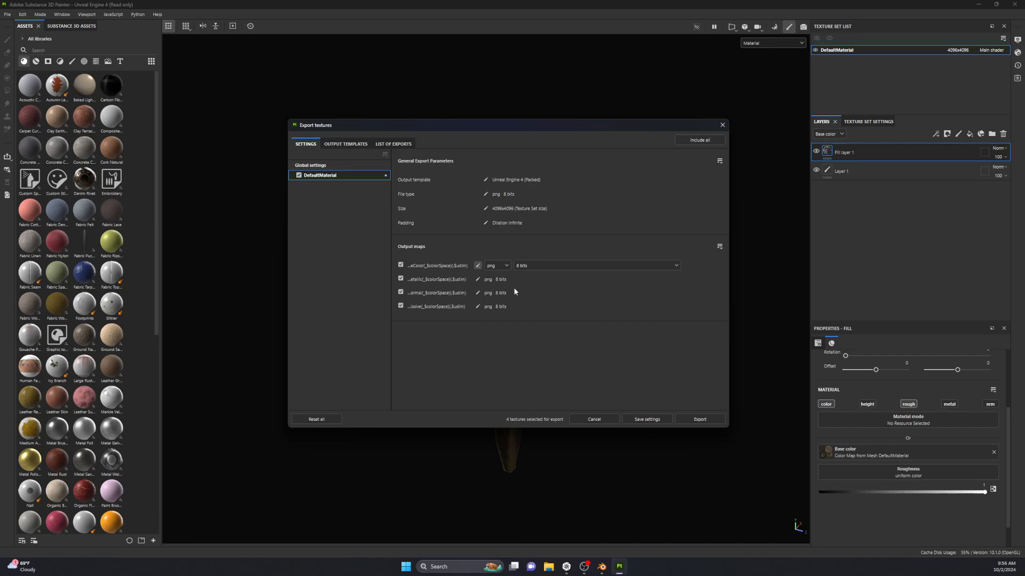
{"action": "left_click", "coordinate": [401, 306]}
{"action": "left_click", "coordinate": [401, 279]}
{"action": "mouse_move", "coordinate": [391, 276]}
{"action": "left_mouse_down"}
{"action": "mouse_move", "coordinate": [364, 278]}
{"action": "mouse_move", "coordinate": [386, 278]}
{"action": "left_mouse_up"}
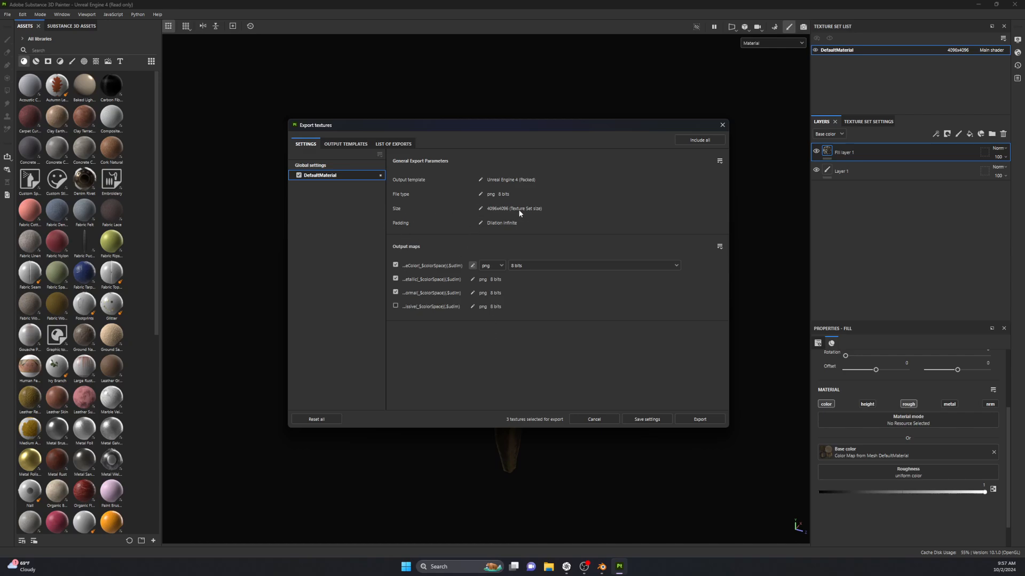
- Check the export size setting of DefaultMaterial and close the texture export settings without exporting
{"action": "left_click", "coordinate": [479, 209]}
{"action": "left_click", "coordinate": [553, 208]}
{"action": "left_click", "coordinate": [588, 183]}
{"action": "left_click", "coordinate": [722, 125]}
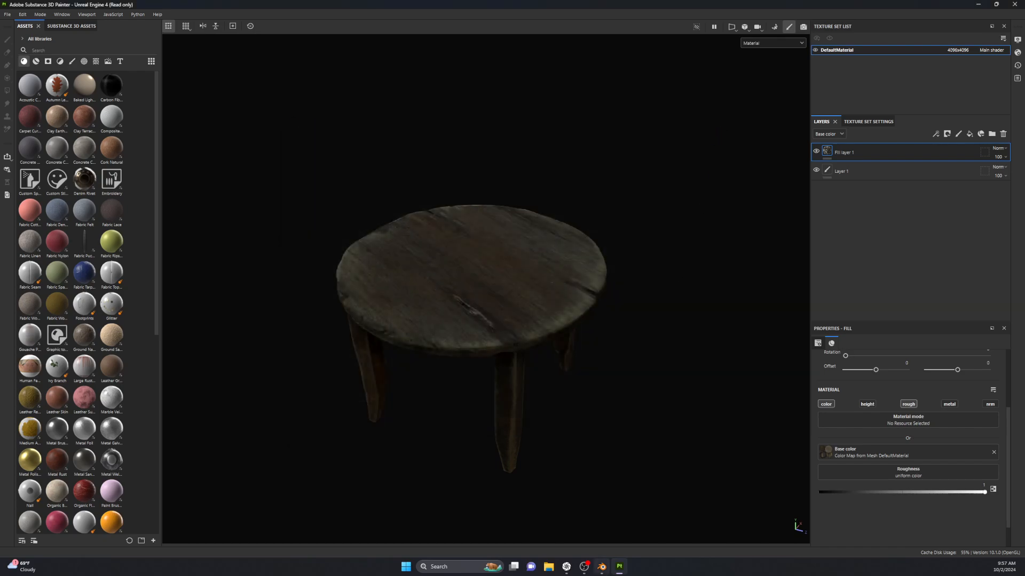
- Switch to Blender, duplicate the low-poly table in place and rename the copy tableEXP
{"action": "left_click", "coordinate": [607, 573]}
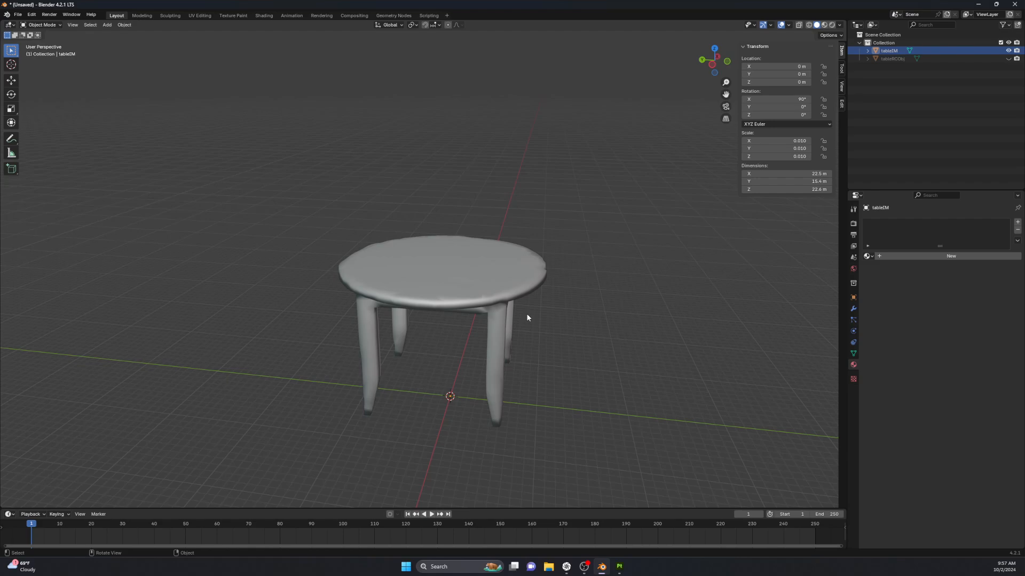
{"action": "left_click", "coordinate": [527, 336]}
{"action": "middle_click_drag", "start_coordinate": [531, 364], "coordinate": [667, 384]}
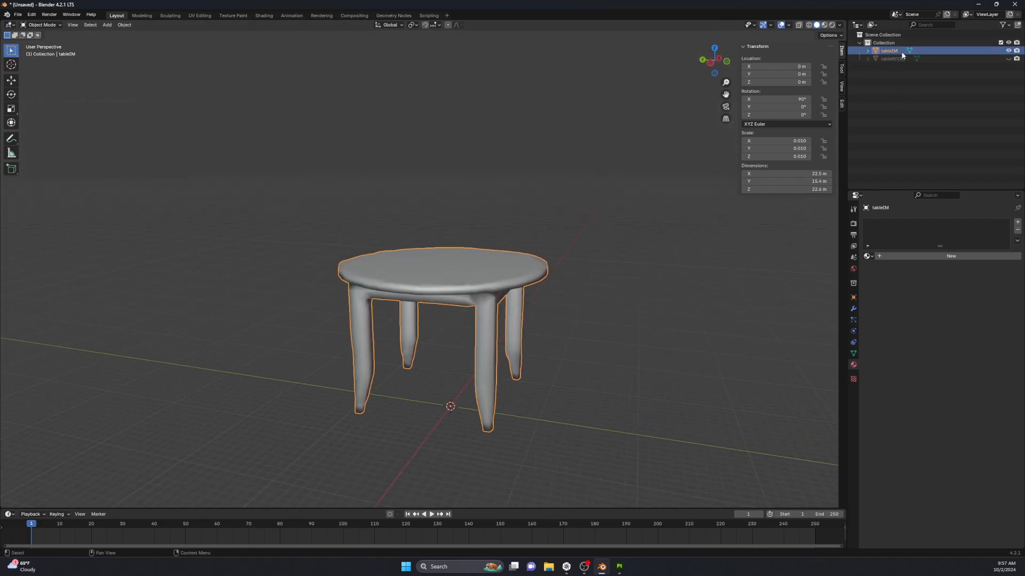
{"action": "key", "text": "shift+d"}
{"action": "right_click", "coordinate": [508, 328]}
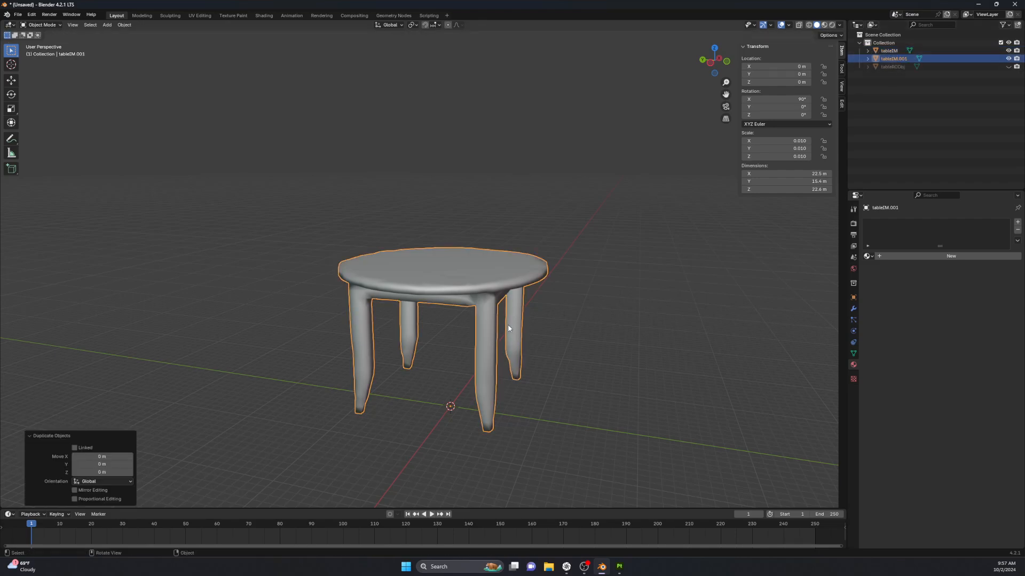
{"action": "double_click", "coordinate": [898, 59]}
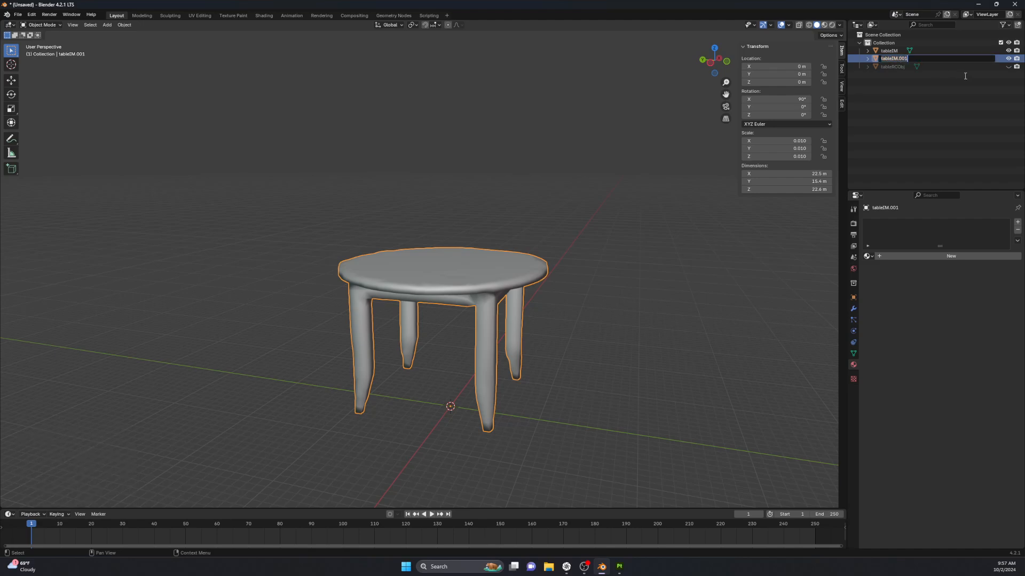
{"action": "type", "text": "tableEXP"}
{"action": "key", "text": "Return"}
- Try moving the whole tableEXP mesh about -1.17 m in Y and -1.28 m in Z in side view, and undo it
{"action": "mouse_move", "coordinate": [527, 374]}
{"action": "middle_mouse_down"}
{"action": "mouse_move", "coordinate": [543, 365]}
{"action": "mouse_move", "coordinate": [525, 392]}
{"action": "middle_mouse_up"}
{"action": "key", "text": "Tab"}
{"action": "scroll", "coordinate": [506, 310], "scroll_direction": "down", "scroll_amount": 2}
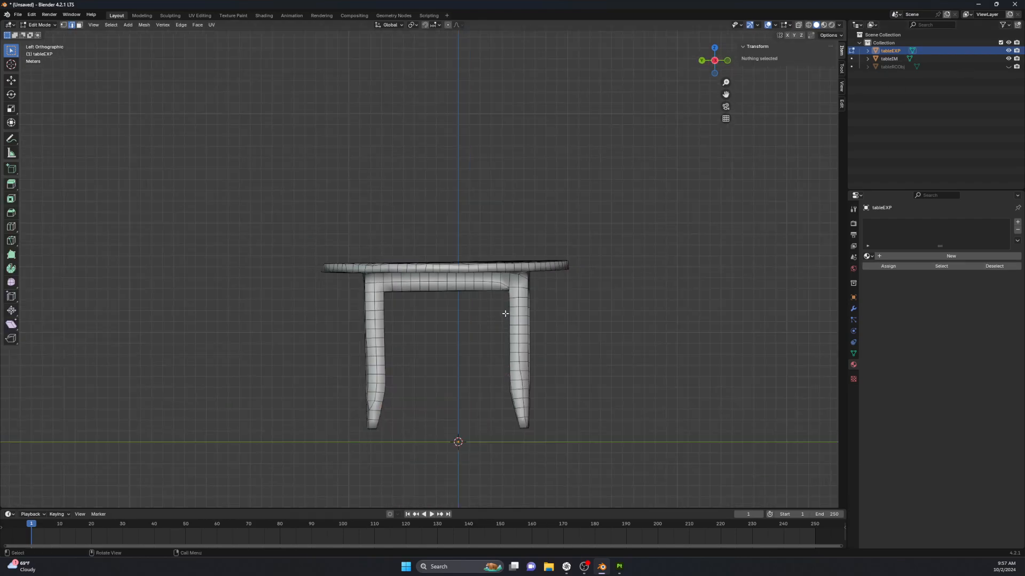
{"action": "key", "text": "ctrl+l"}
{"action": "key", "text": "g"}
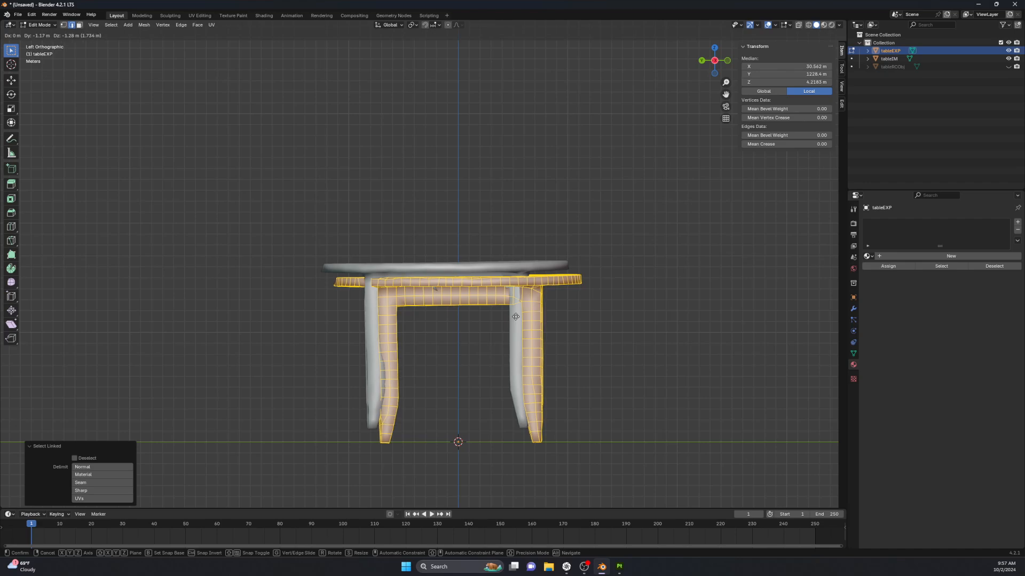
{"action": "left_click", "coordinate": [516, 316]}
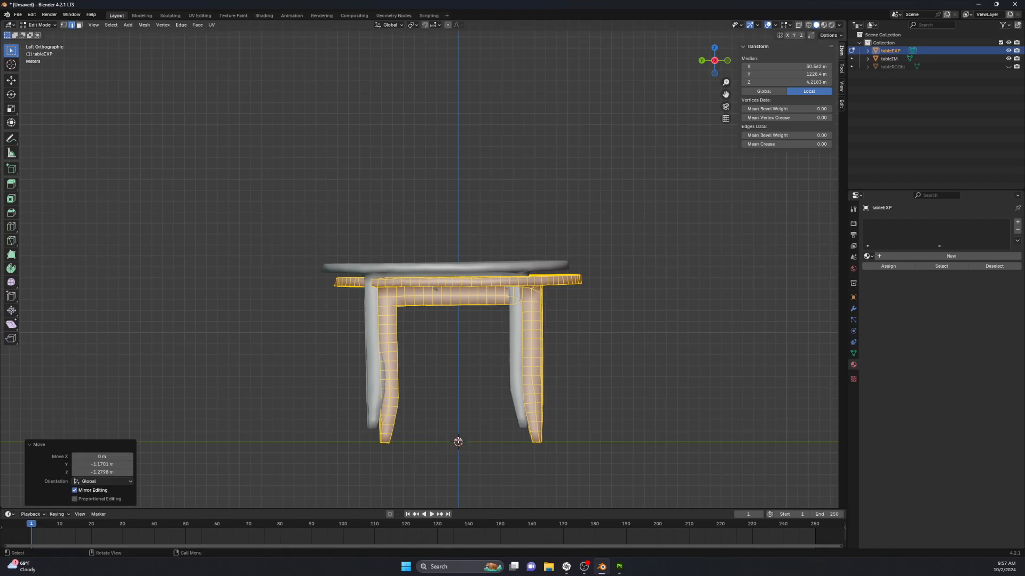
{"action": "middle_click_drag", "start_coordinate": [457, 441], "coordinate": [599, 346]}
{"action": "key", "text": "ctrl+z"}
{"action": "key", "text": "Tab"}
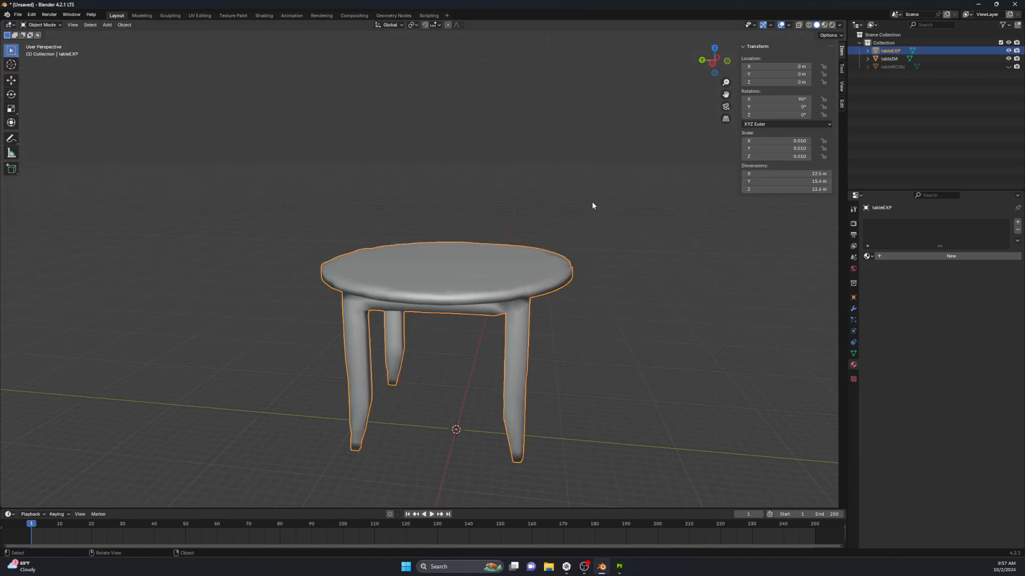
- Set the origin of tableEXP to its geometry
{"action": "left_click", "coordinate": [124, 24]}
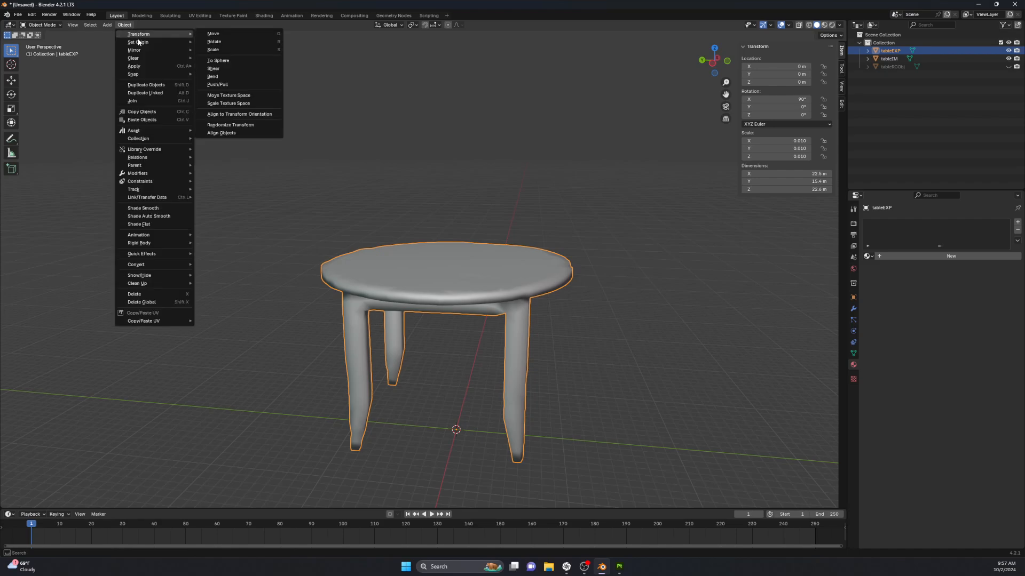
{"action": "mouse_move", "coordinate": [141, 42]}
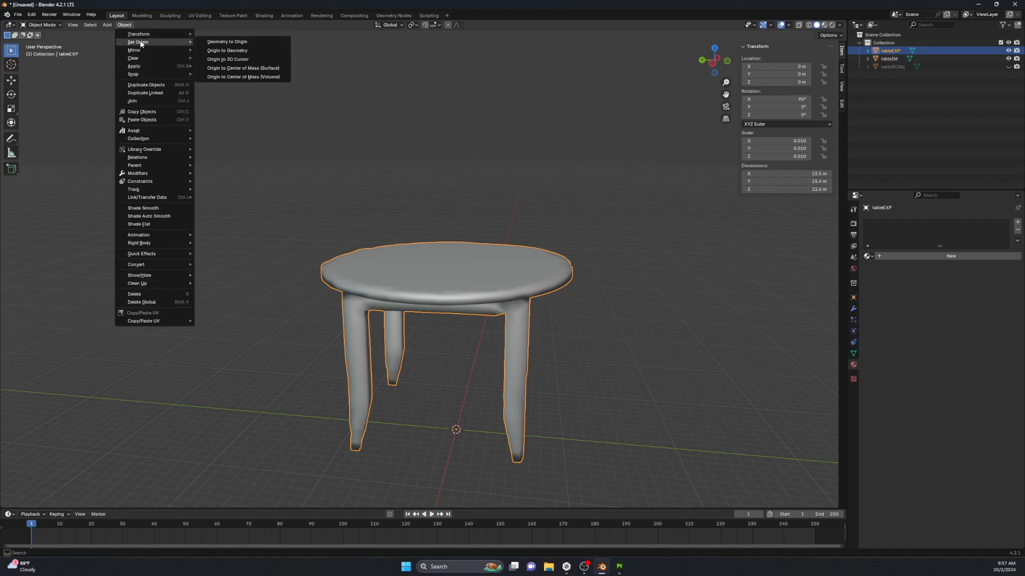
{"action": "left_click", "coordinate": [247, 53]}
- Hide the original low-poly table and move the tableEXP mesh about -0.99 m in Y and -1.28 m in Z within Edit Mode, resting its legs on the ground
{"action": "middle_click_drag", "start_coordinate": [472, 335], "coordinate": [463, 298]}
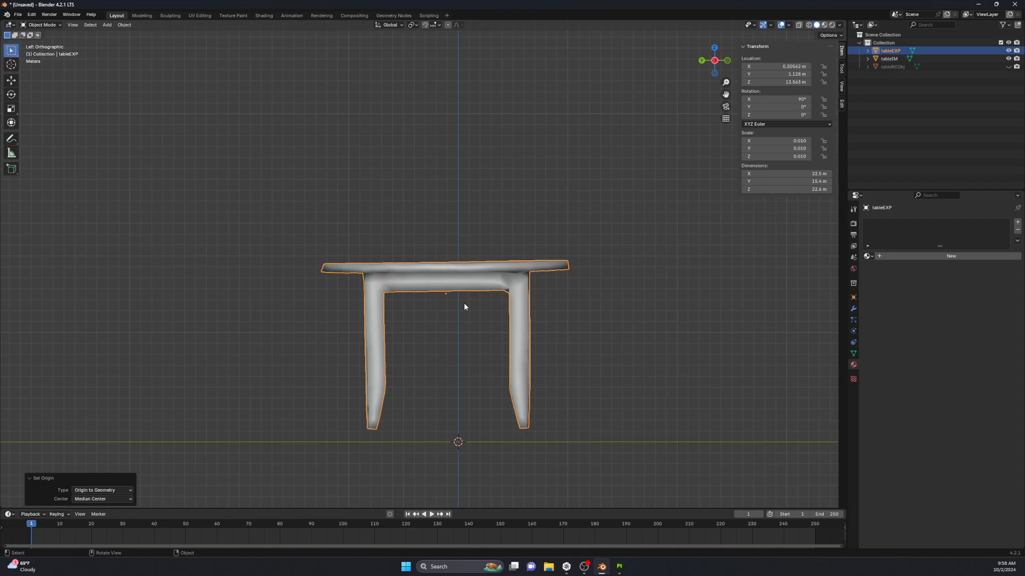
{"action": "key", "text": "Tab"}
{"action": "left_click", "coordinate": [1007, 59]}
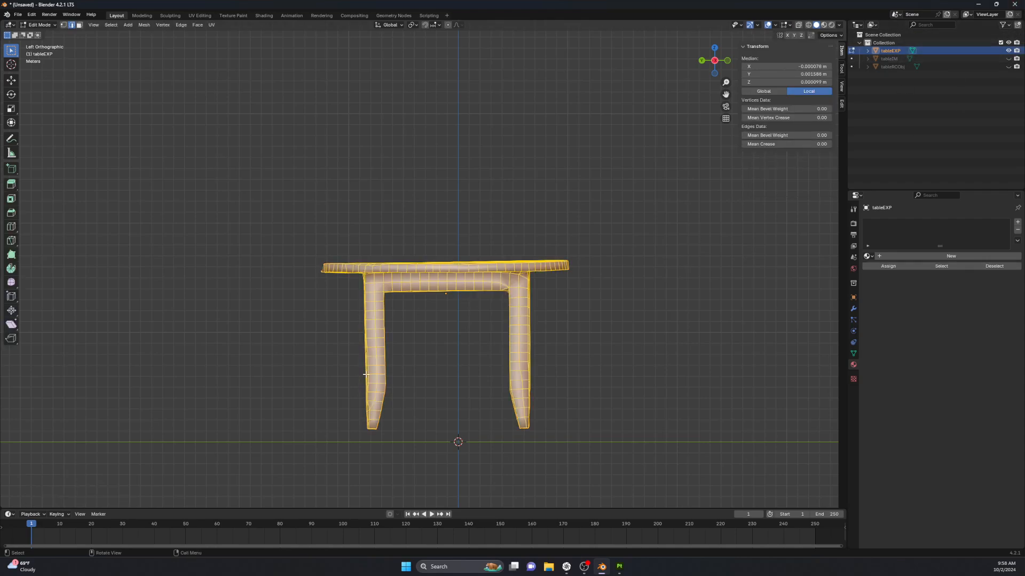
{"action": "key", "text": "g"}
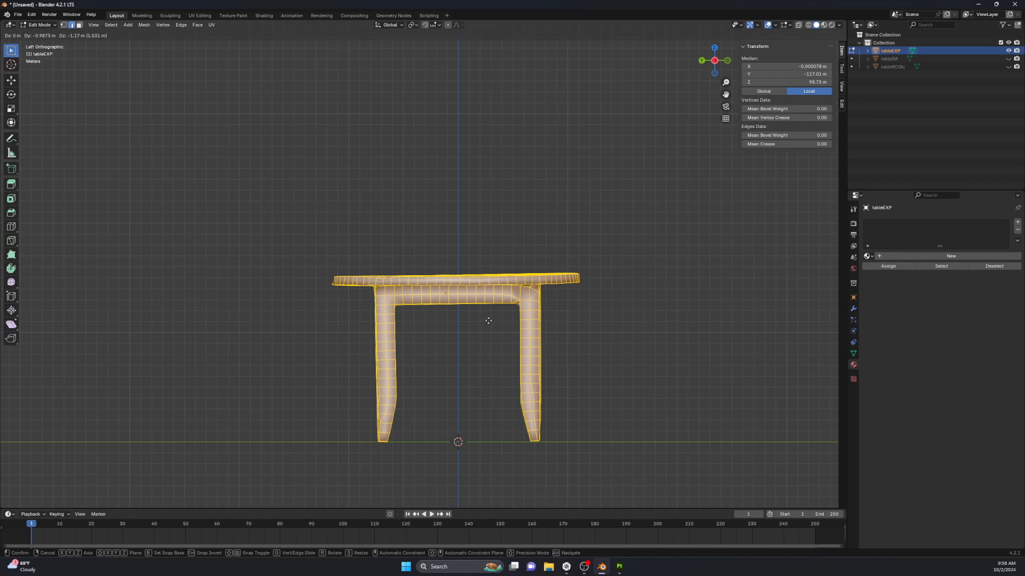
{"action": "left_click", "coordinate": [488, 322]}
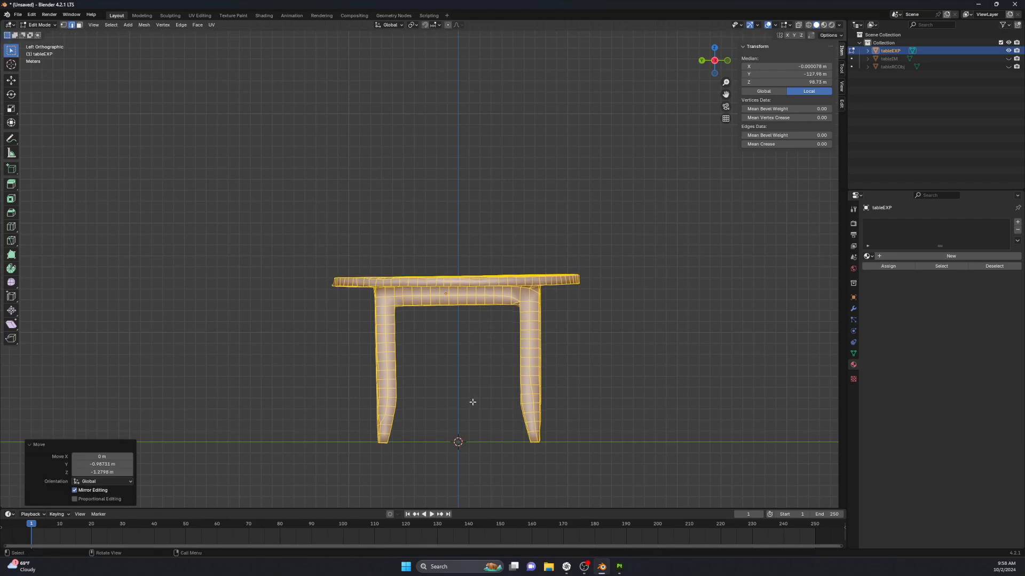
{"action": "key", "text": "Tab"}
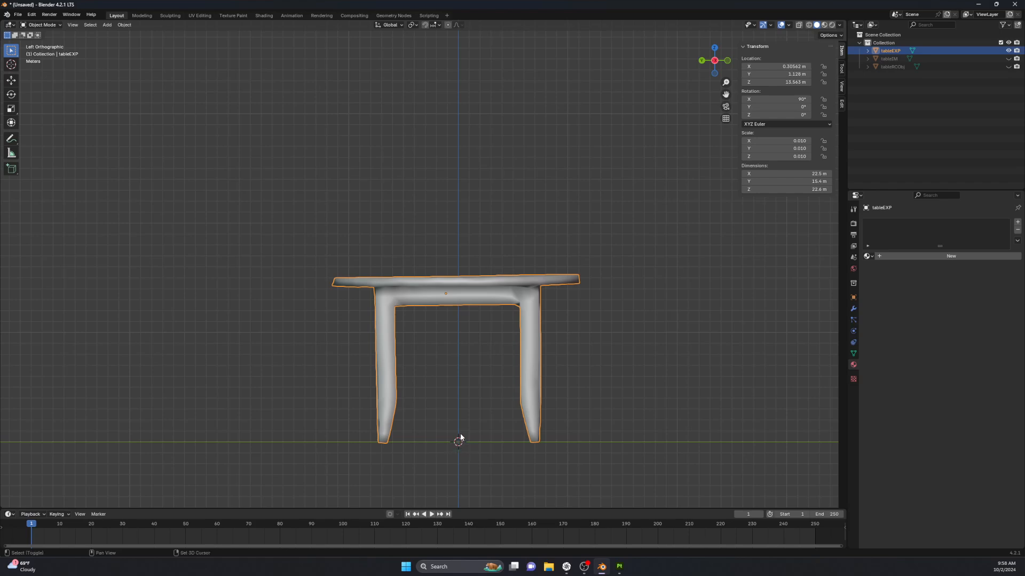
- Snap the 3D cursor to the world origin and set the origin of tableEXP to the 3D cursor
{"action": "key", "text": "shift+s"}
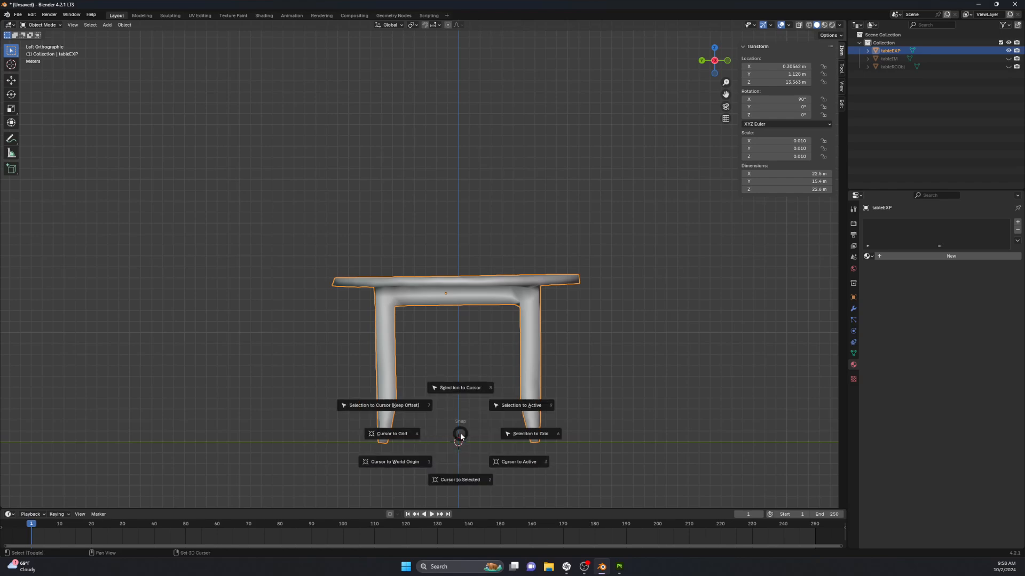
{"action": "left_click", "coordinate": [401, 461]}
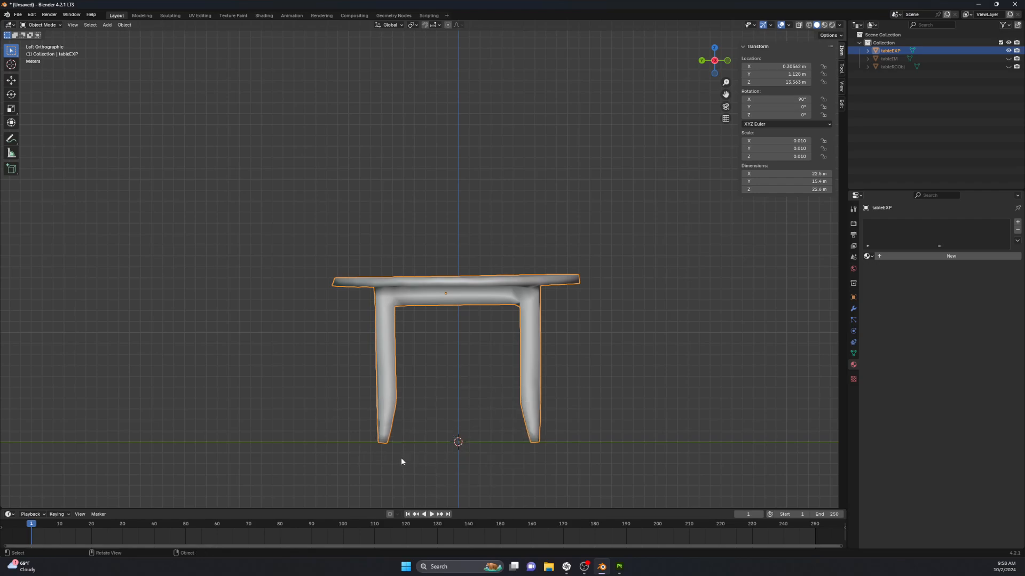
{"action": "left_click", "coordinate": [124, 25]}
{"action": "mouse_move", "coordinate": [155, 42]}
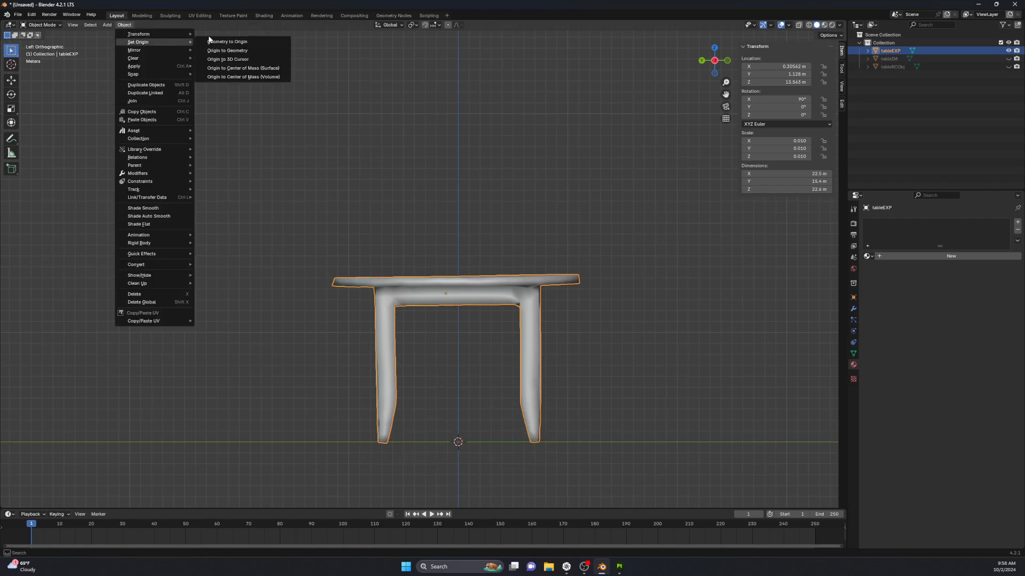
{"action": "left_click", "coordinate": [238, 63]}
{"action": "middle_click_drag", "start_coordinate": [476, 354], "coordinate": [522, 408]}
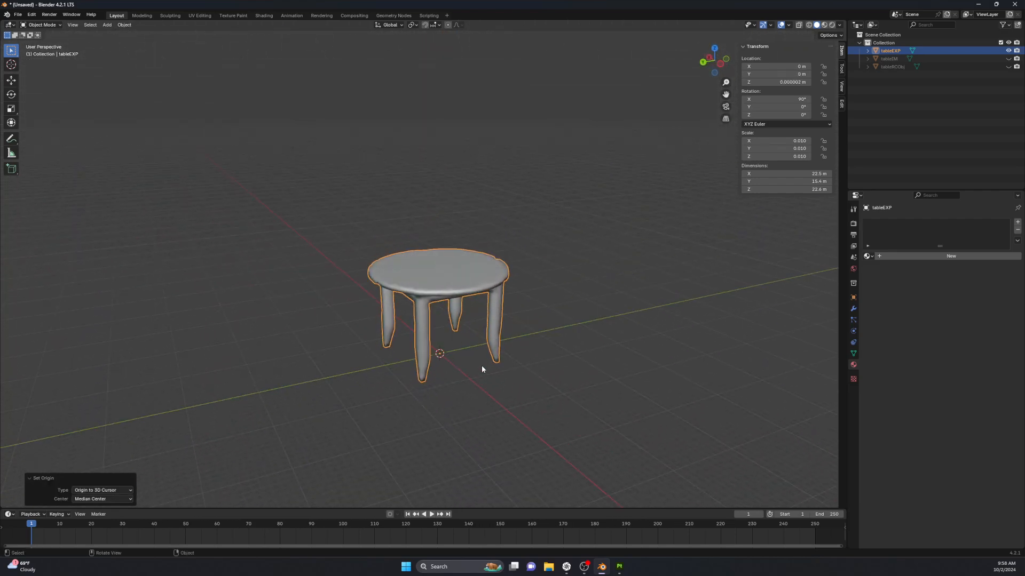
- Test the new pivot by rotating tableEXP about the Z axis, and revert the rotation
{"action": "middle_click_drag", "start_coordinate": [425, 352], "coordinate": [445, 366]}
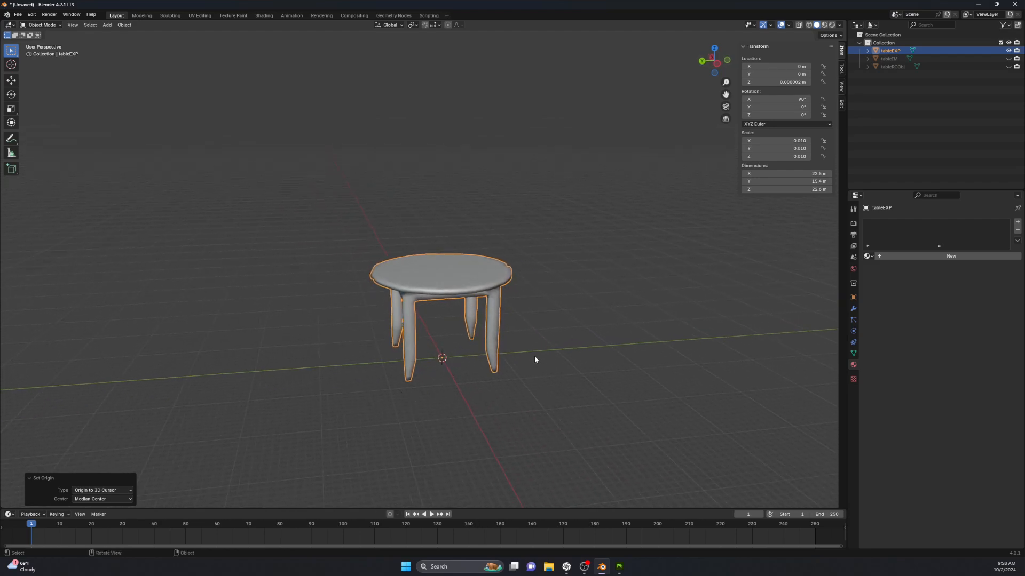
{"action": "key", "text": "r"}
{"action": "key", "text": "z"}
{"action": "key", "text": "Escape"}
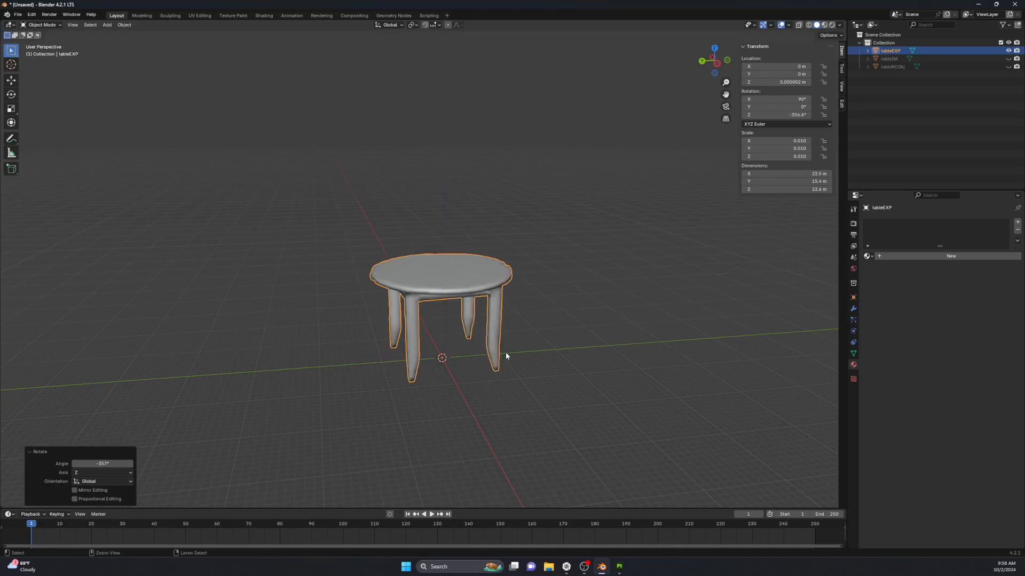
{"action": "left_click", "coordinate": [505, 352]}
{"action": "left_click", "coordinate": [438, 292]}
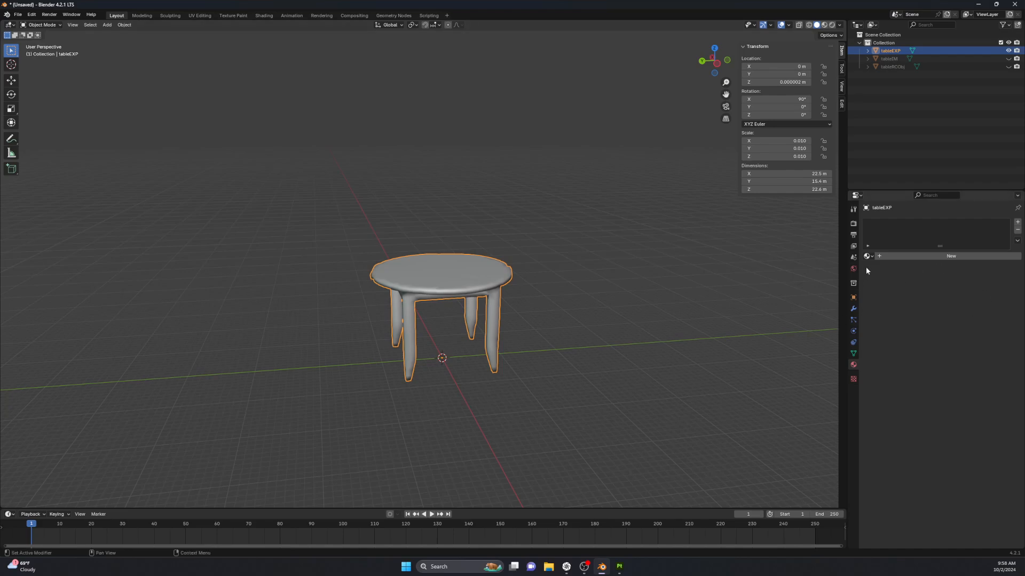
- Create a new material on tableEXP and name it mTable
{"action": "left_click", "coordinate": [892, 257]}
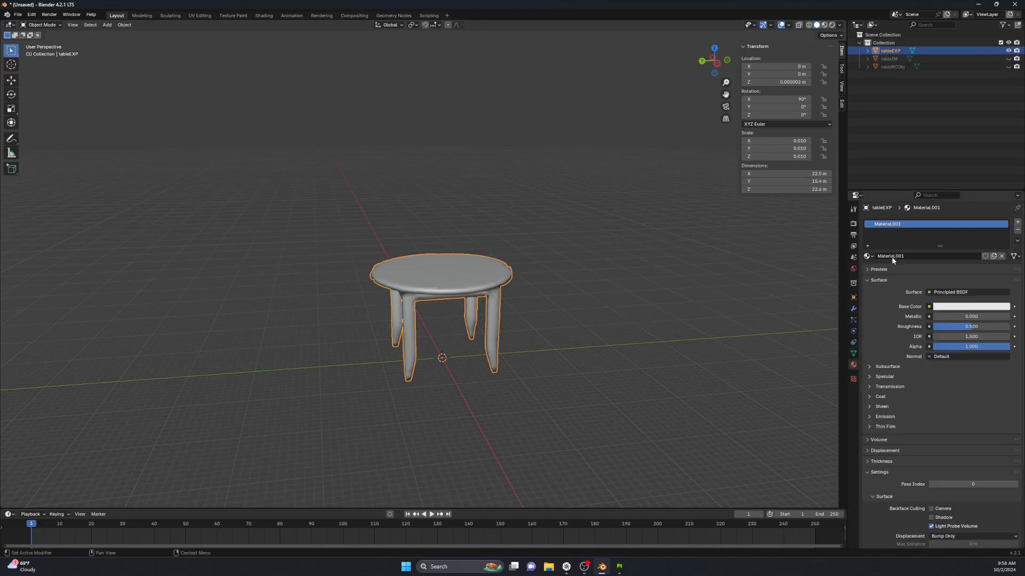
{"action": "left_click", "coordinate": [900, 256]}
{"action": "type", "text": "mTable"}
{"action": "key", "text": "Return"}
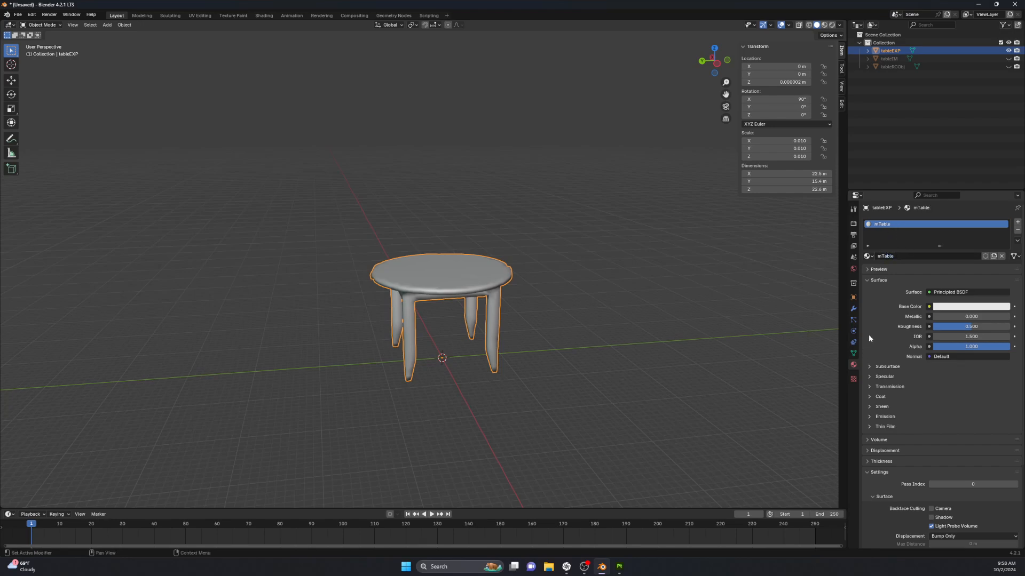